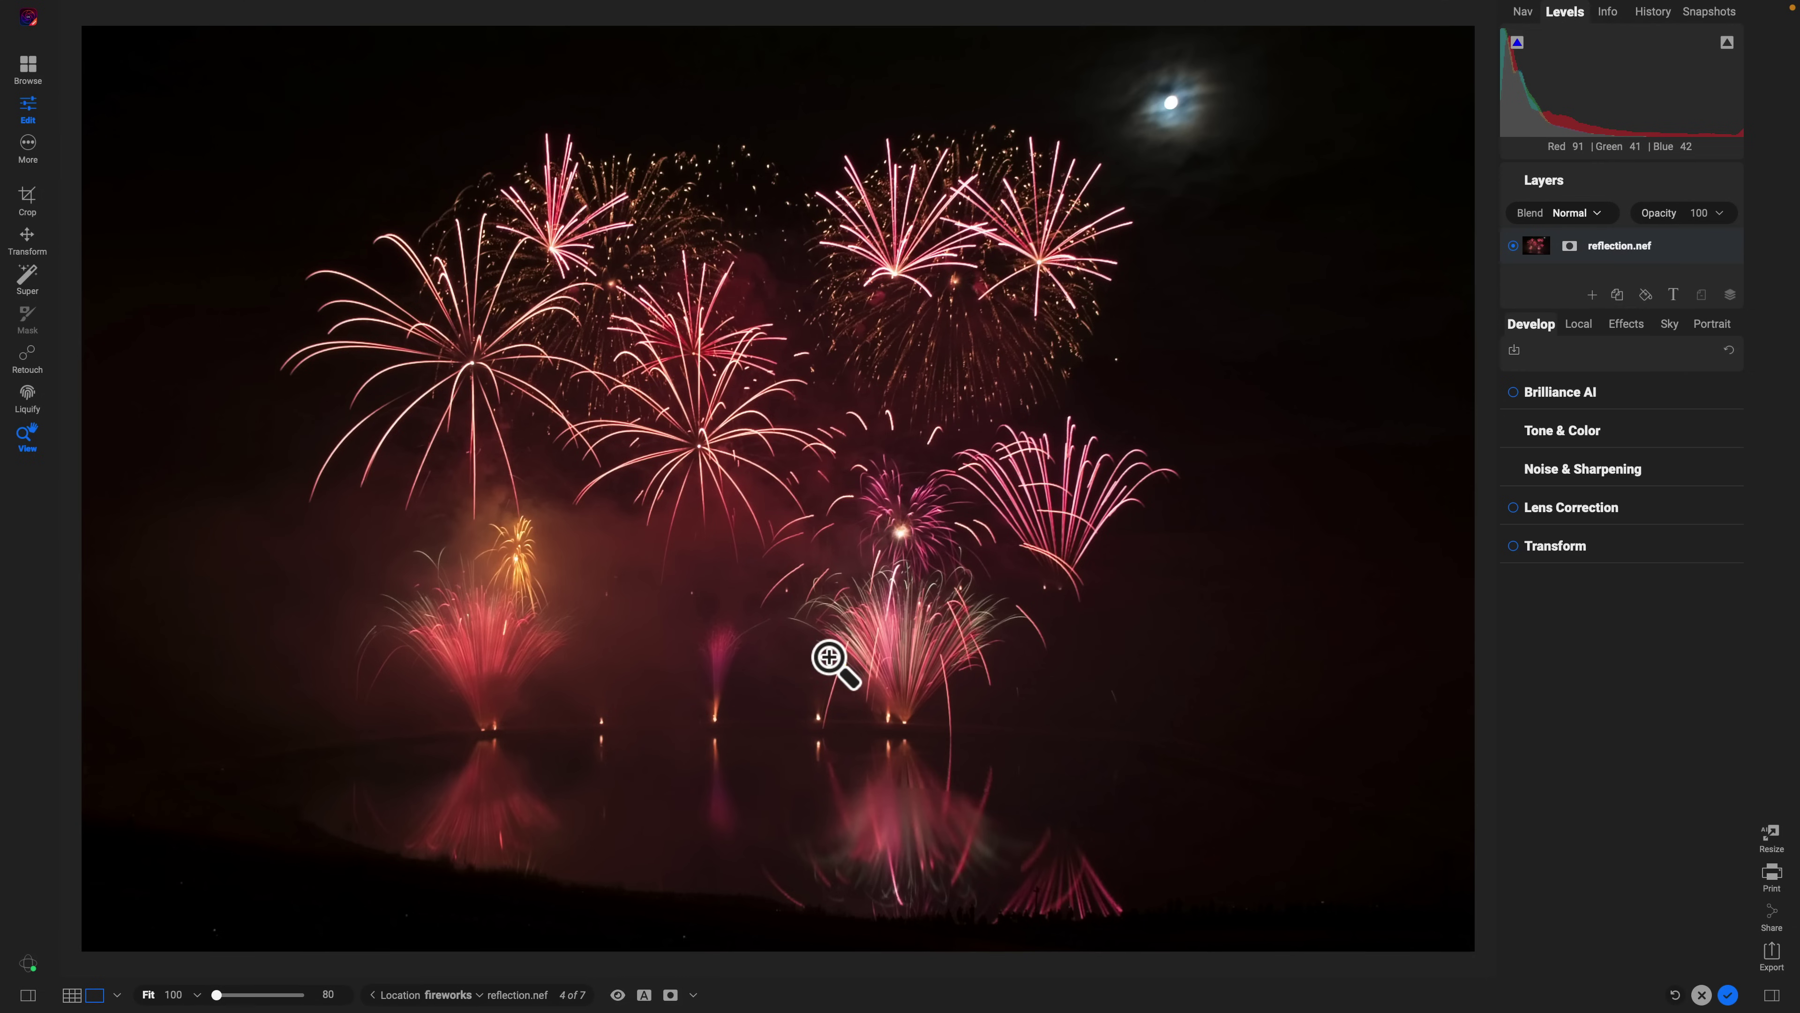
Add a local adjustment to reflection.nef and rename it Fireworks.
left_click(1578, 335)
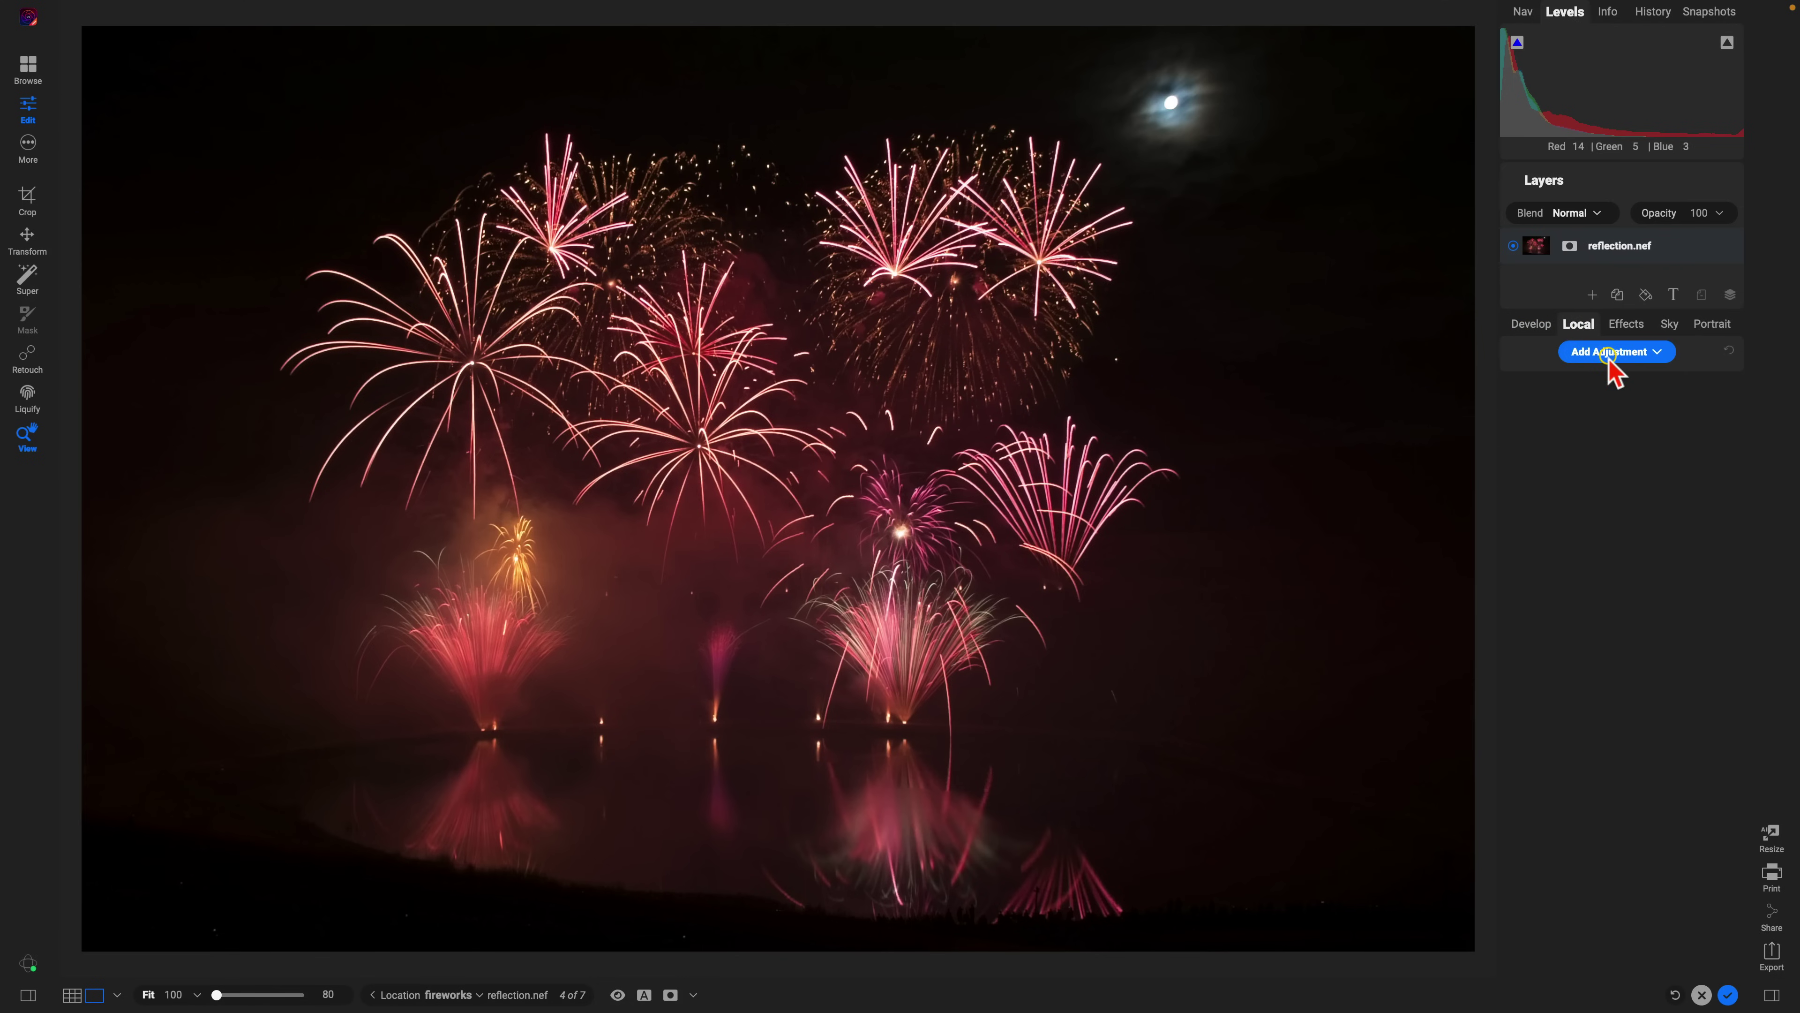
left_click(1607, 353)
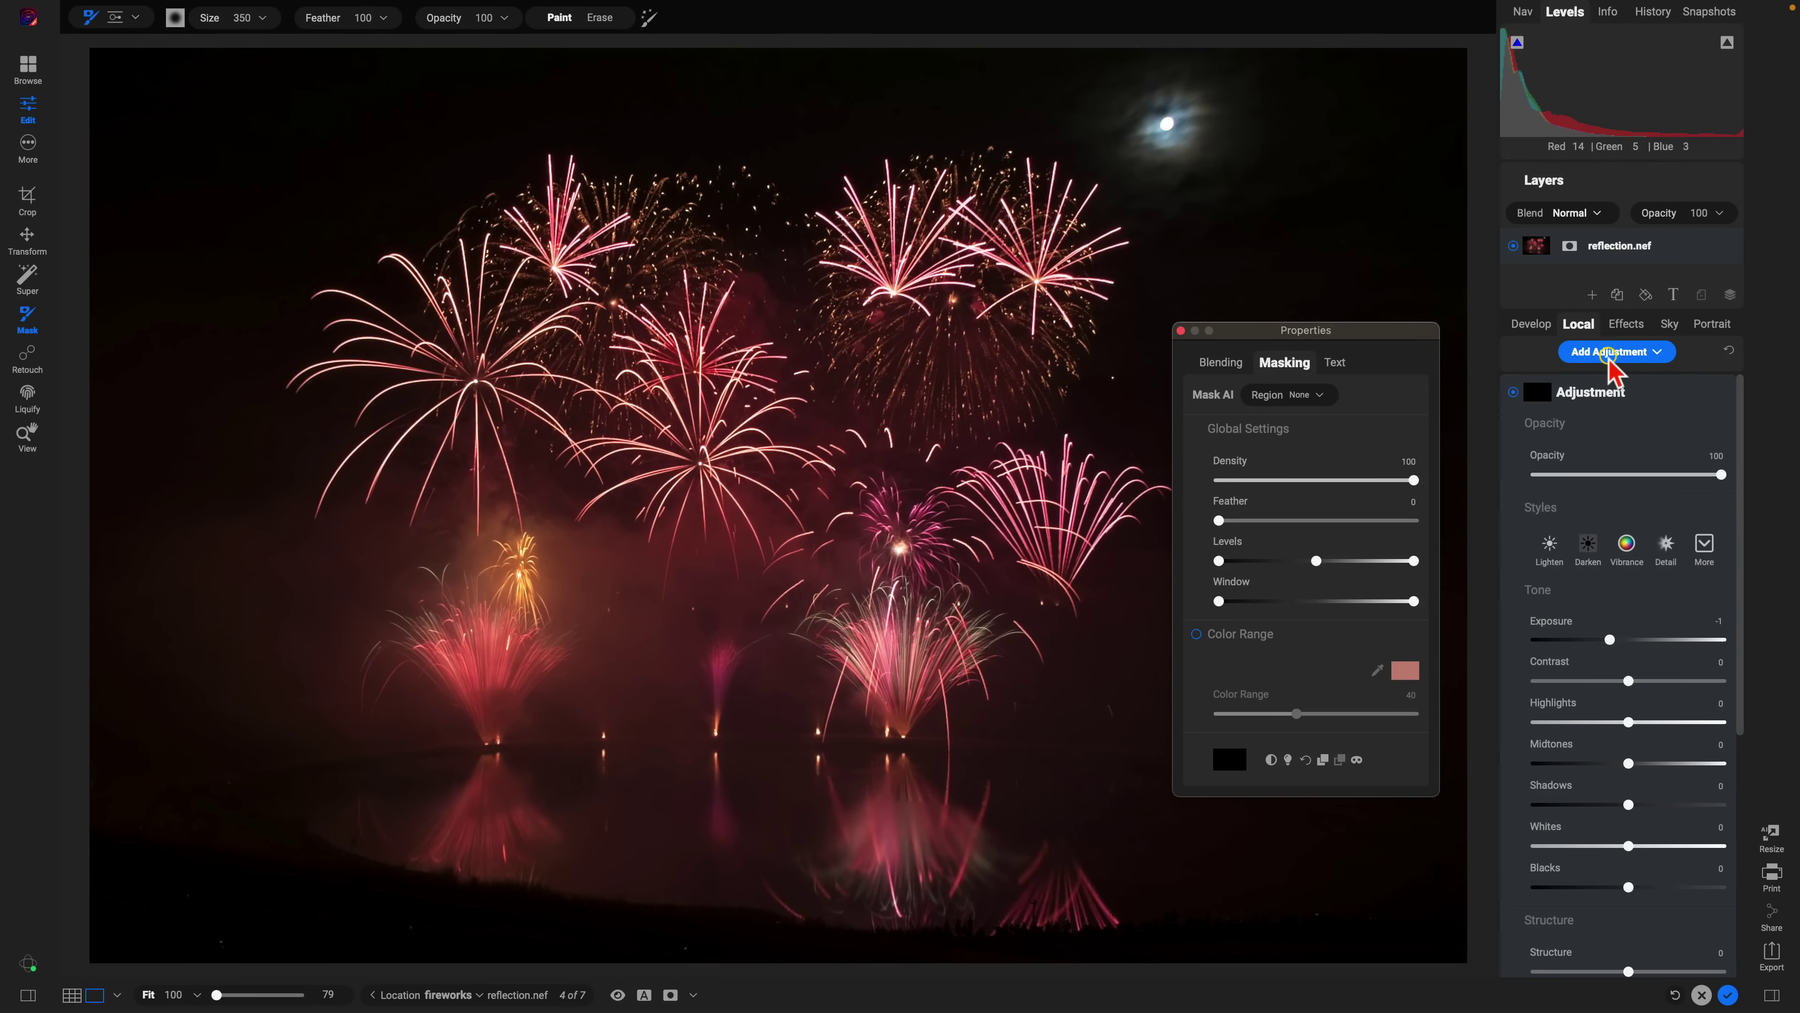
double_click(1599, 392)
type("Fireworks")
key("Return")
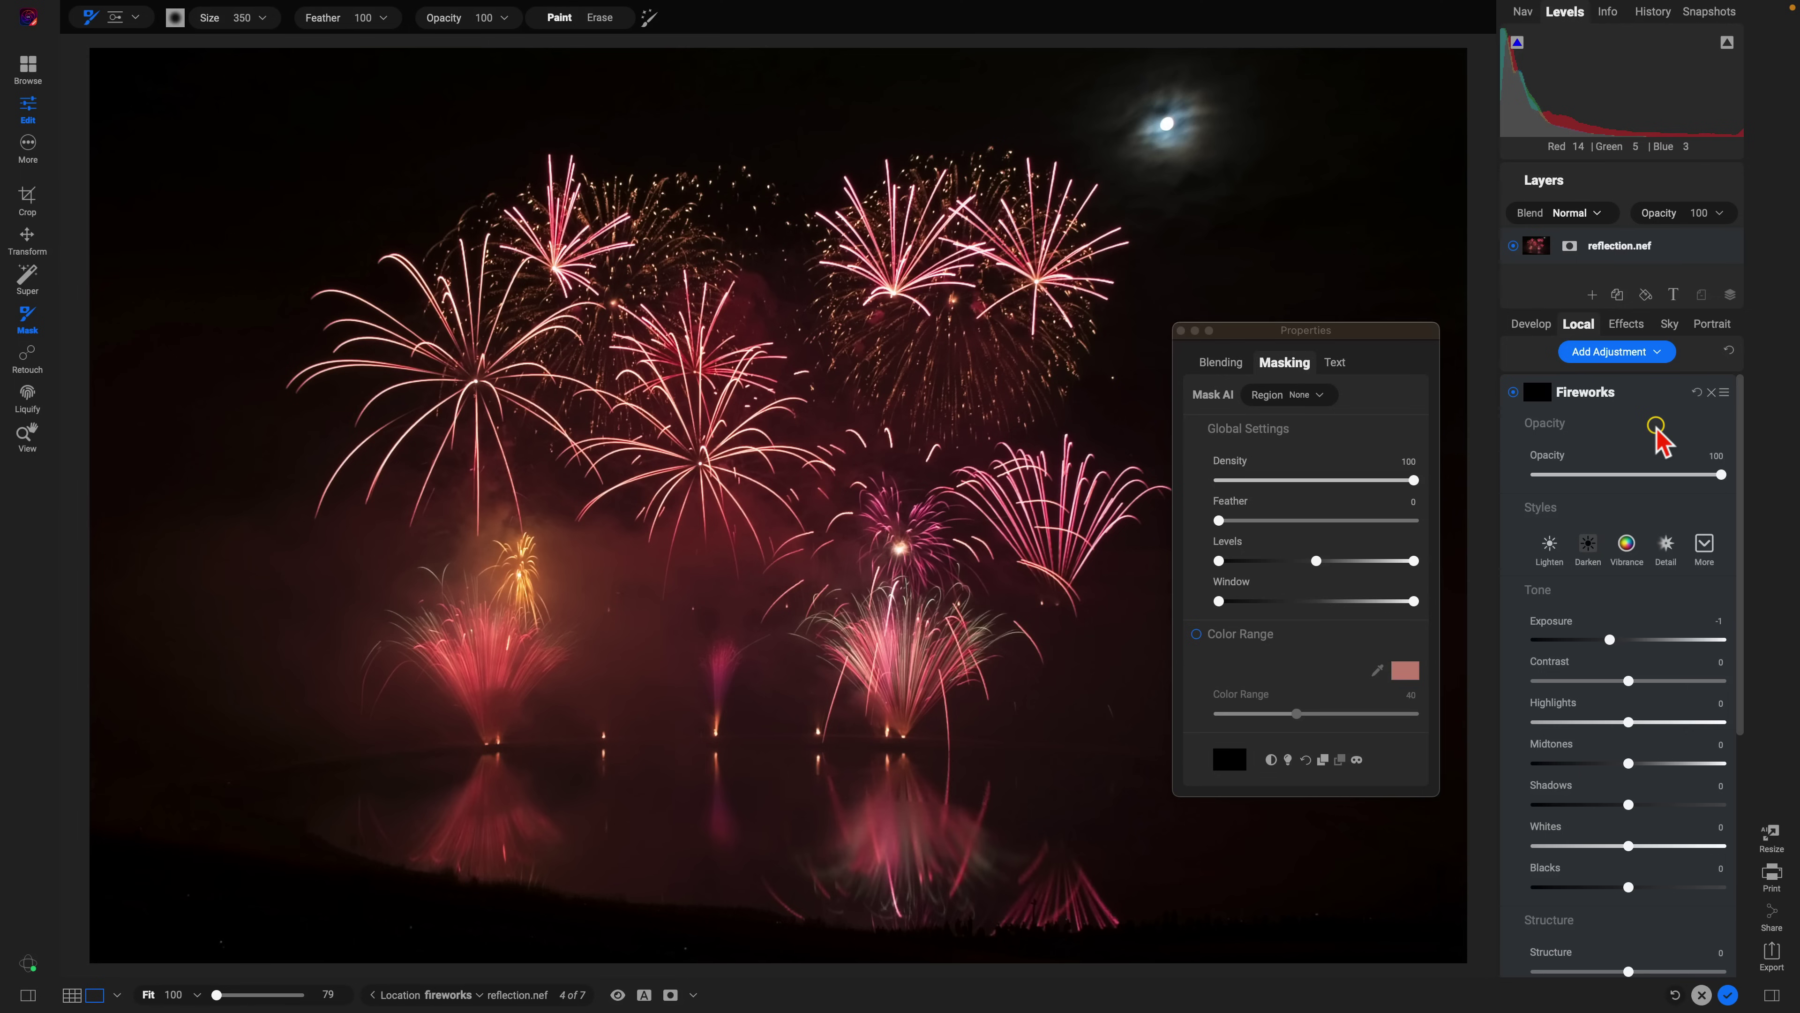
Create a luminosity mask for the Fireworks adjustment and check it in the mask view.
left_click(1355, 330)
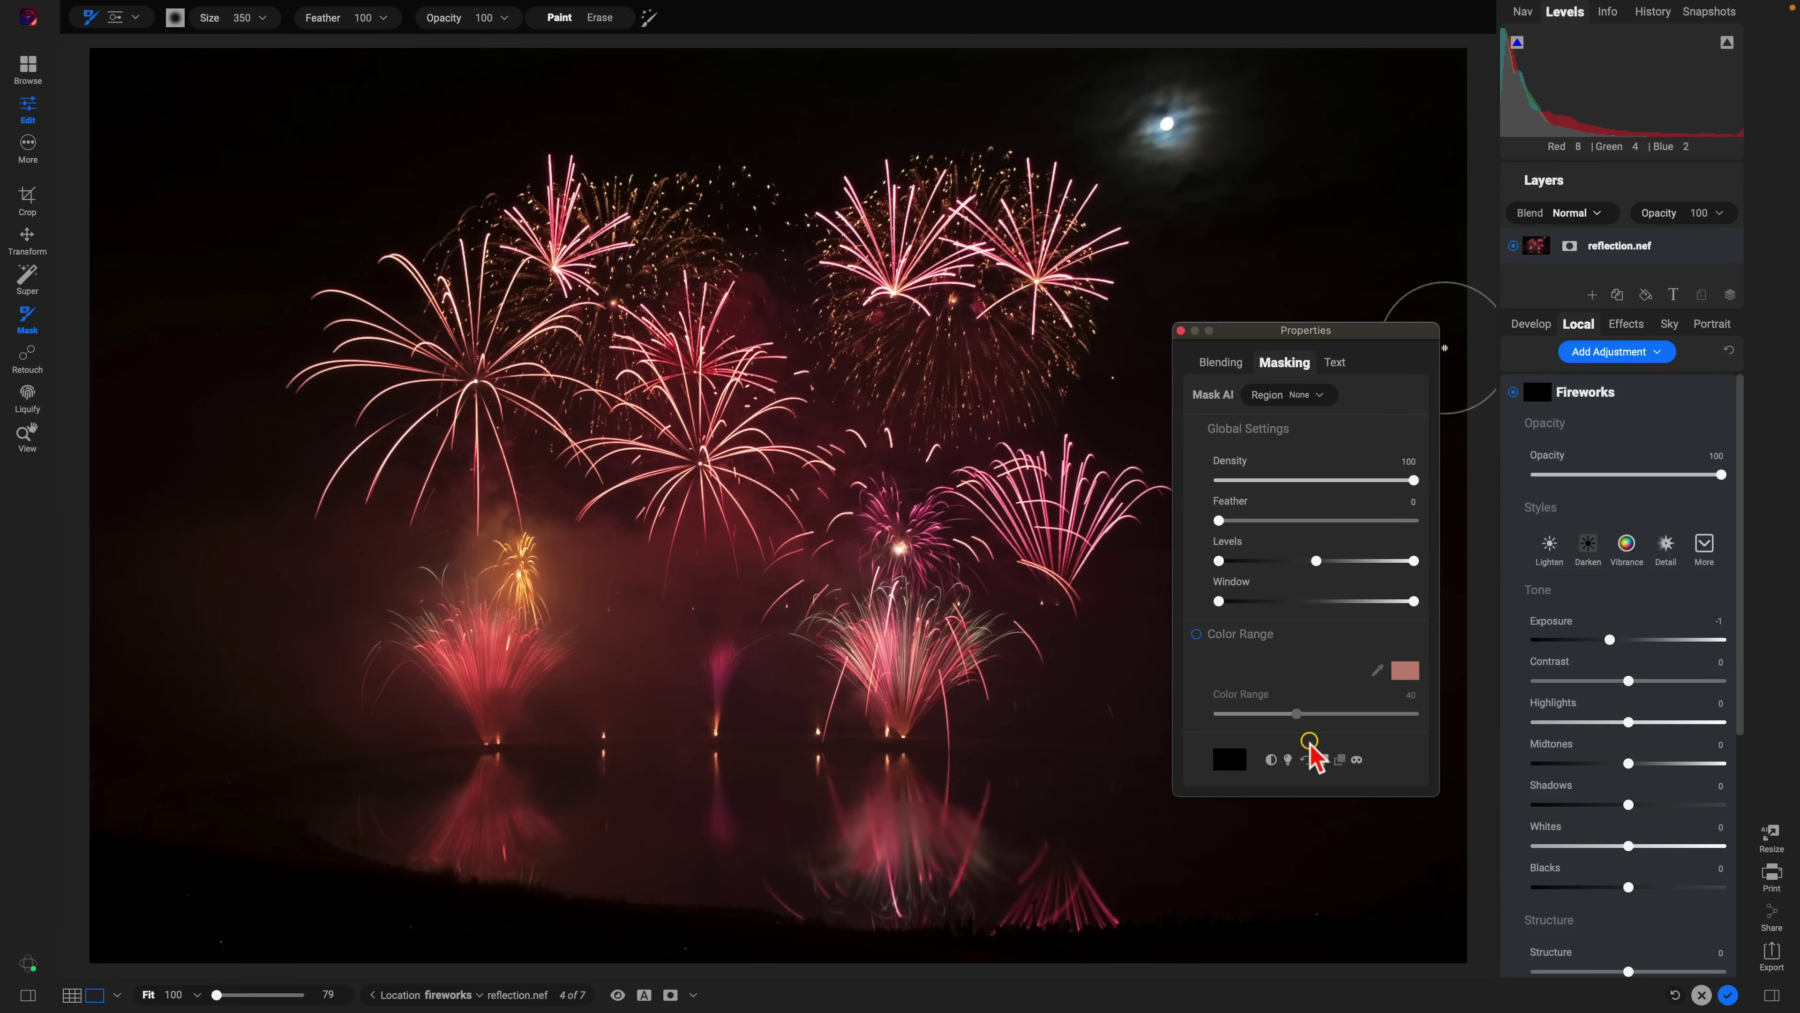
left_click(1287, 761)
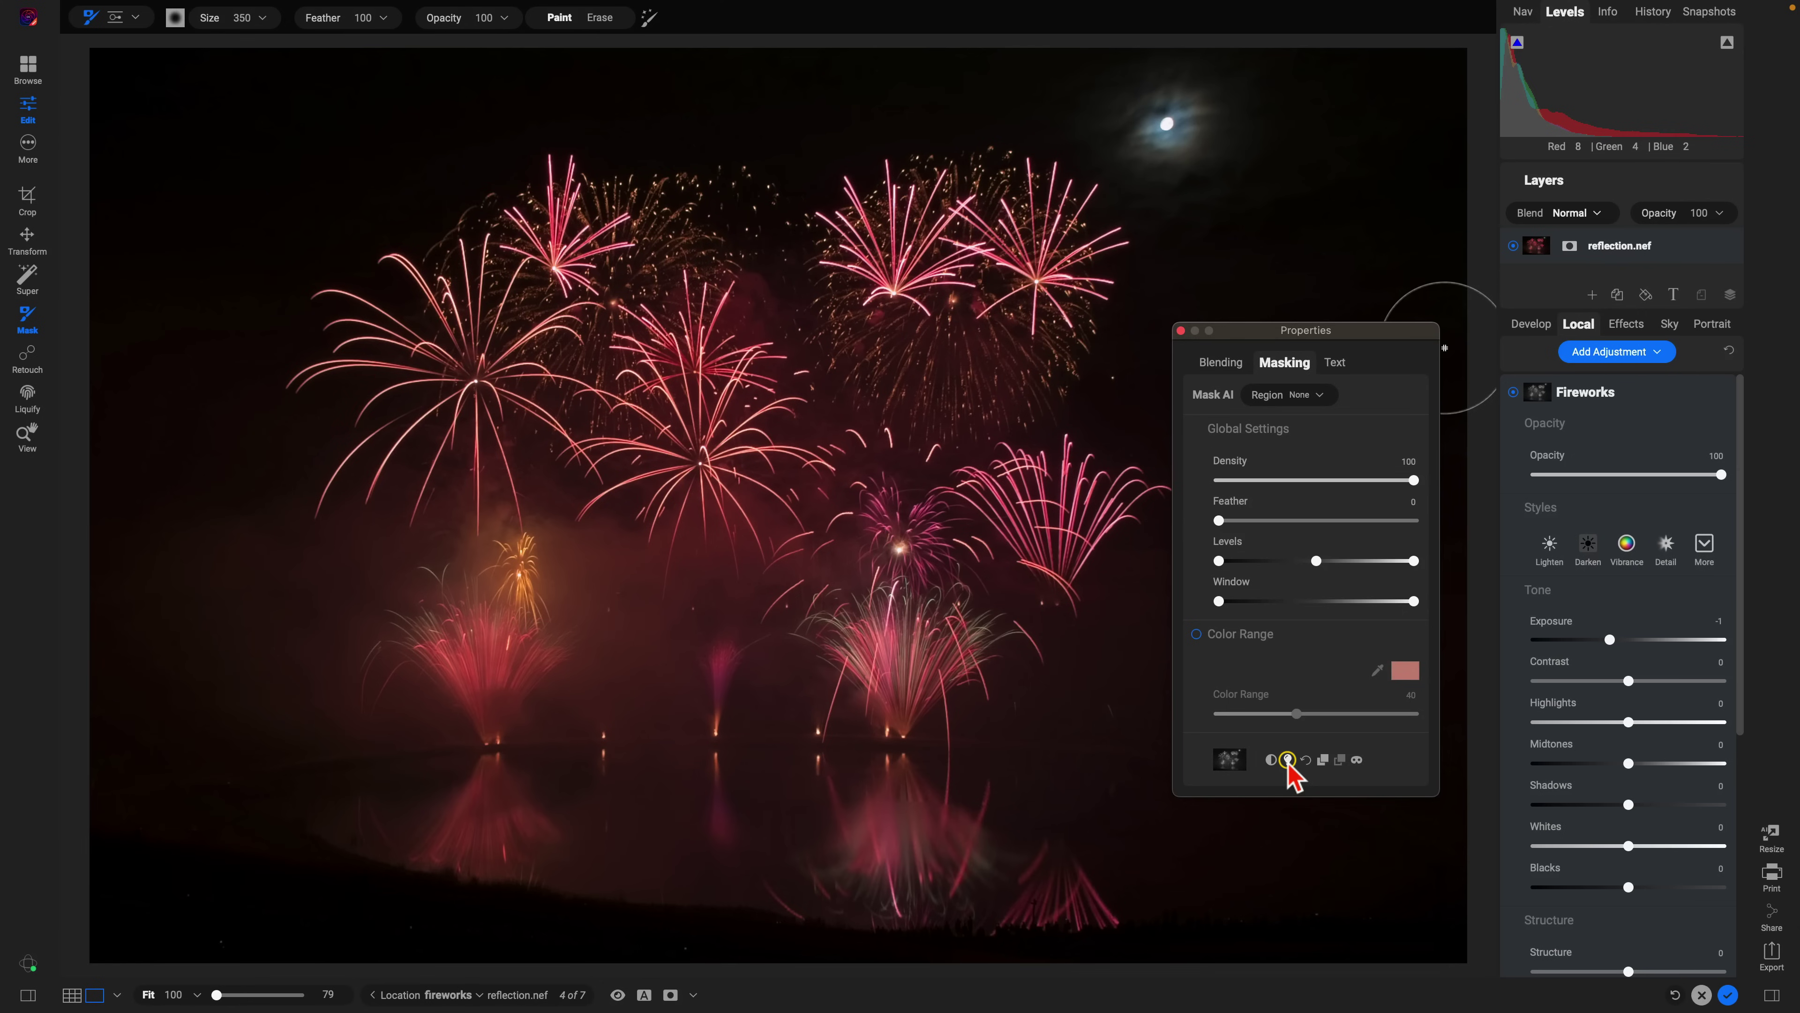
left_click(1357, 759)
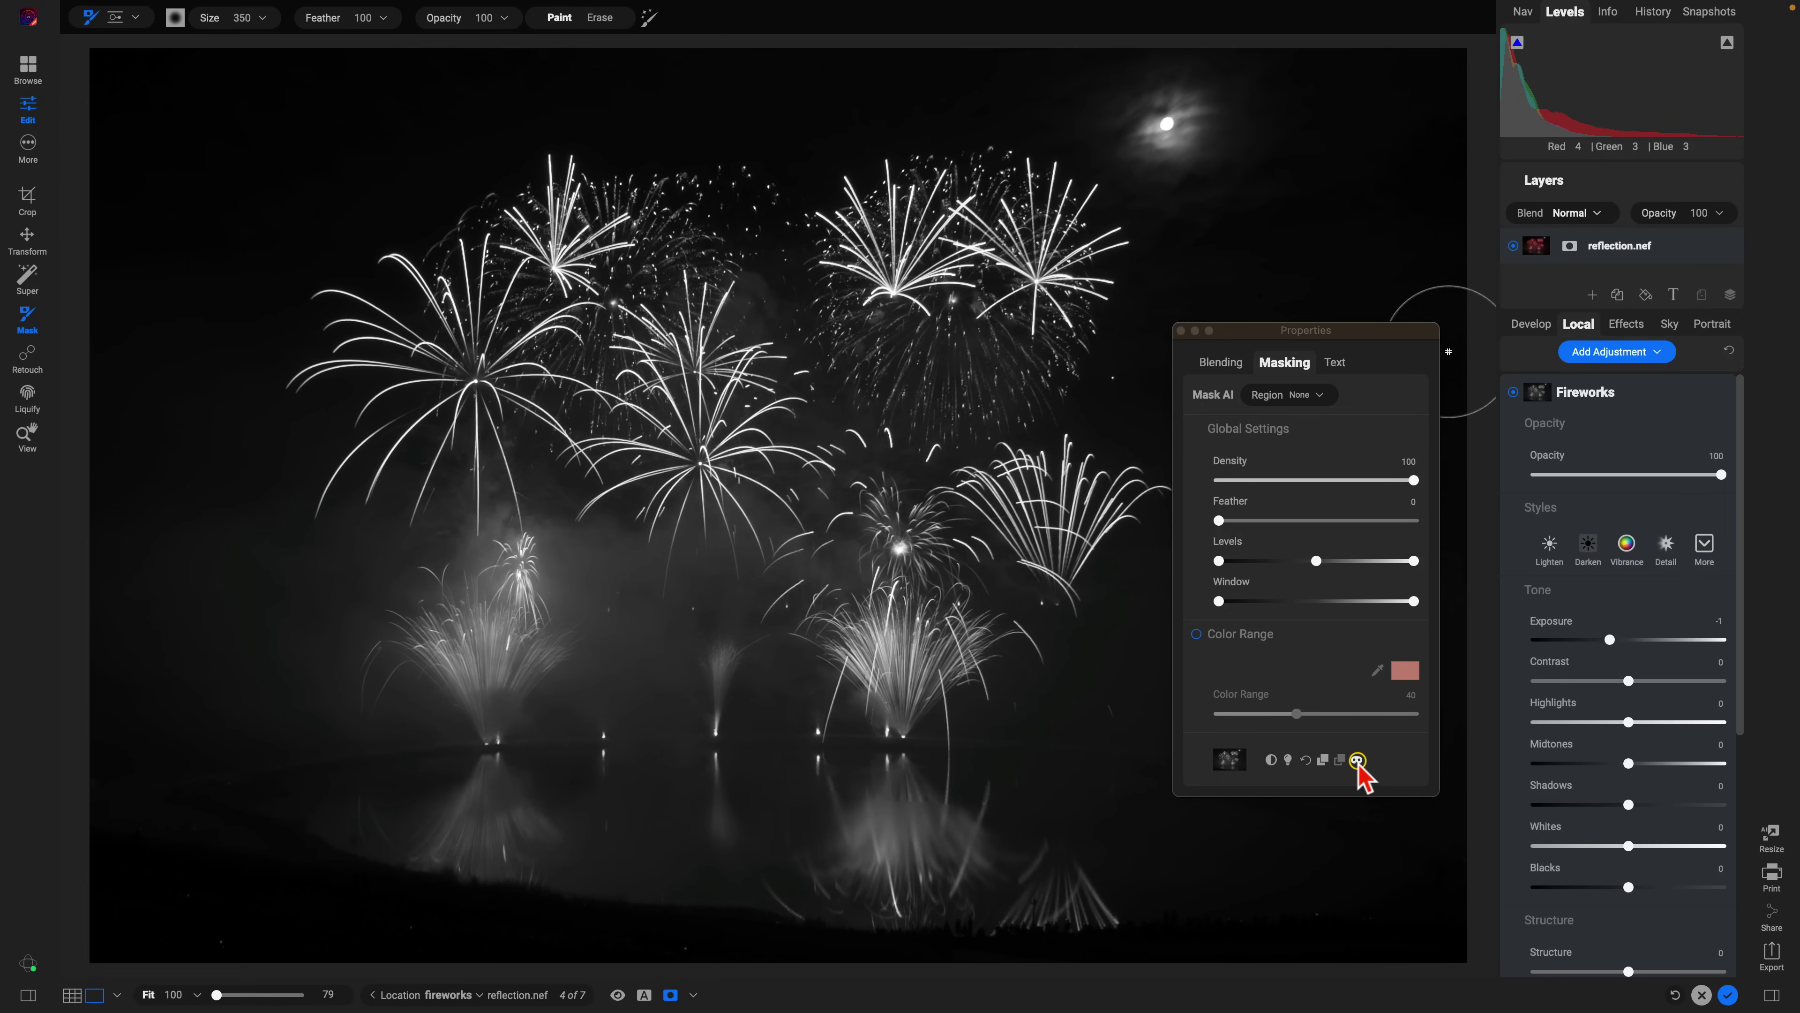
left_click(1358, 760)
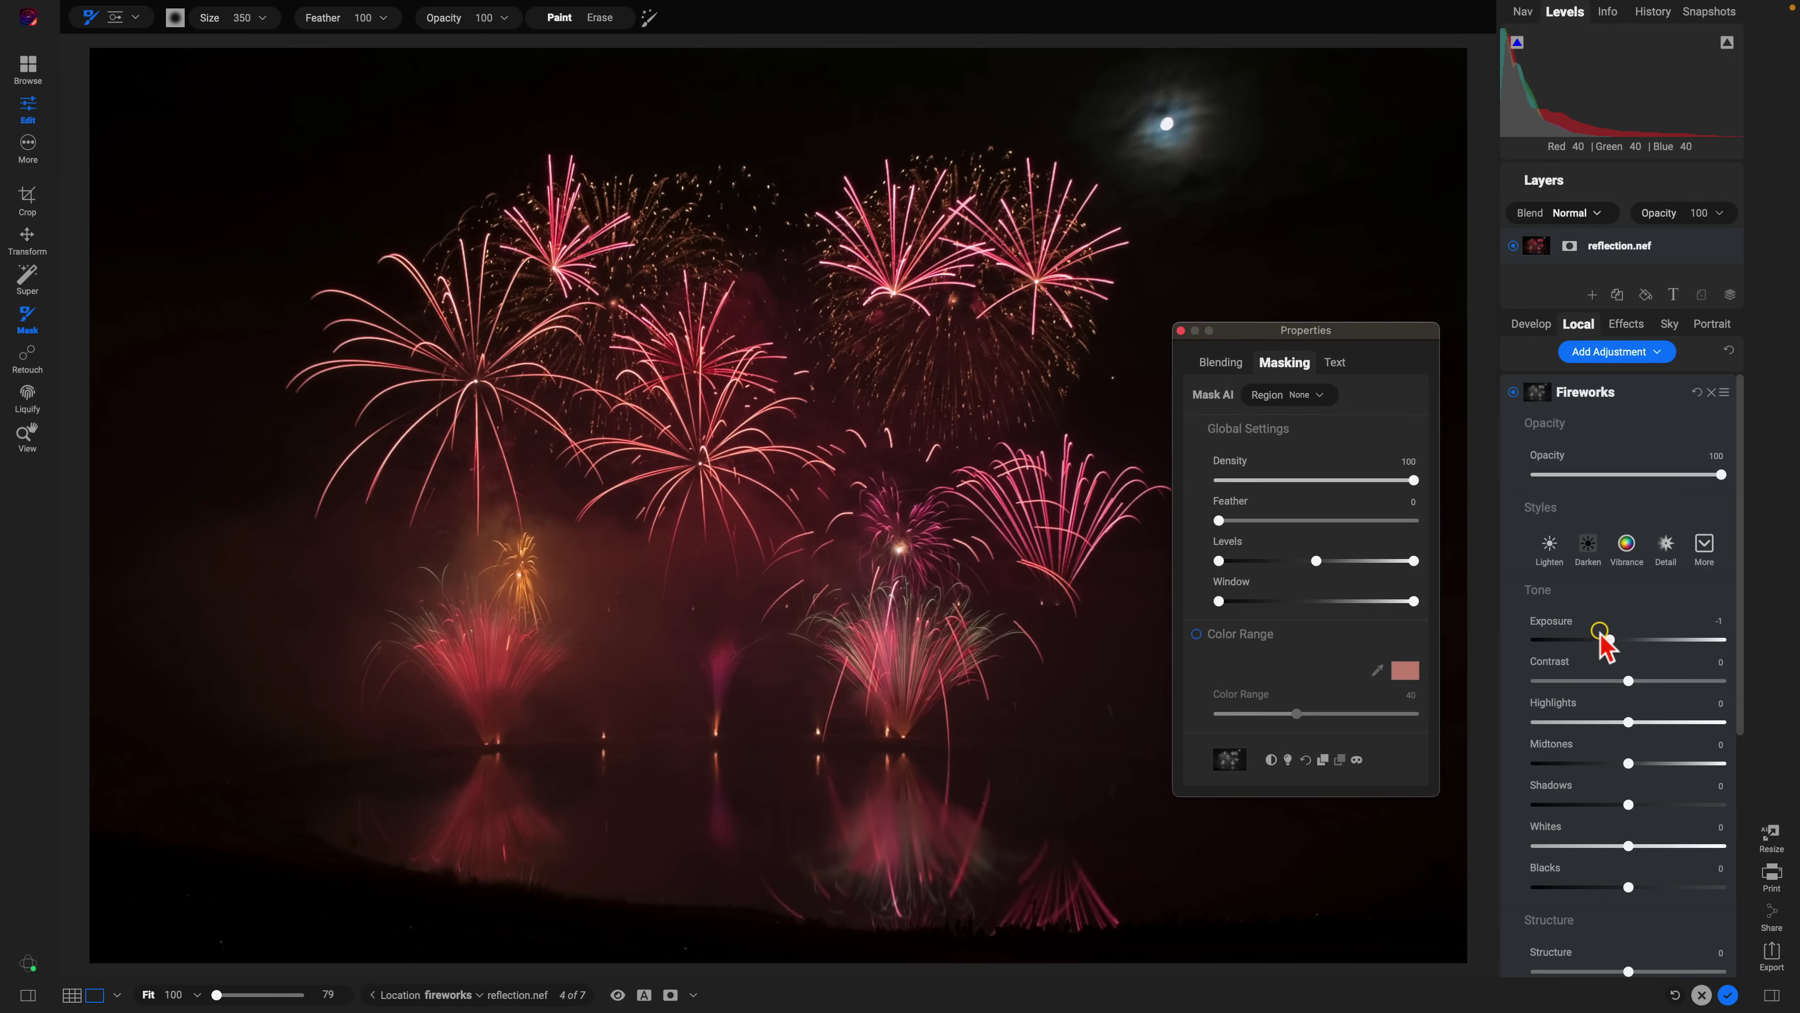
Reset the Fireworks adjustment's Exposure to 0, then set Midtones to 74 and Saturation to 39.
double_click(1554, 622)
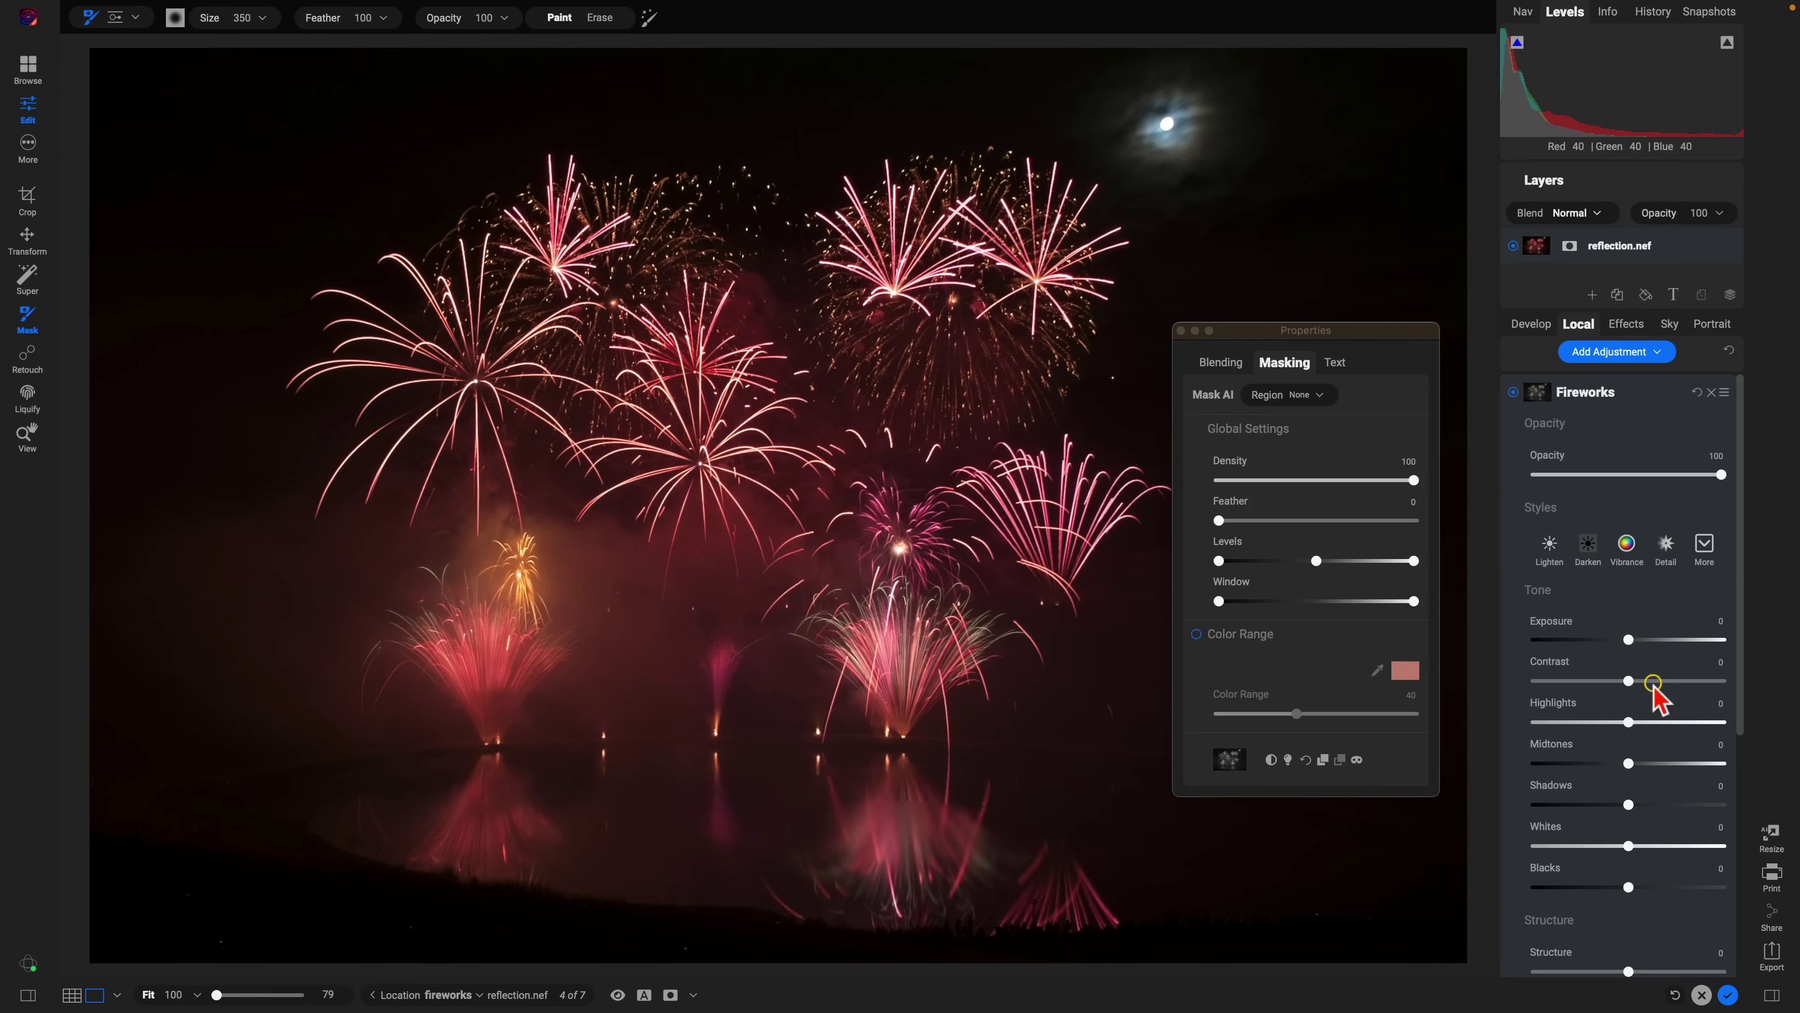
left_click_drag(1630, 763, 1694, 762)
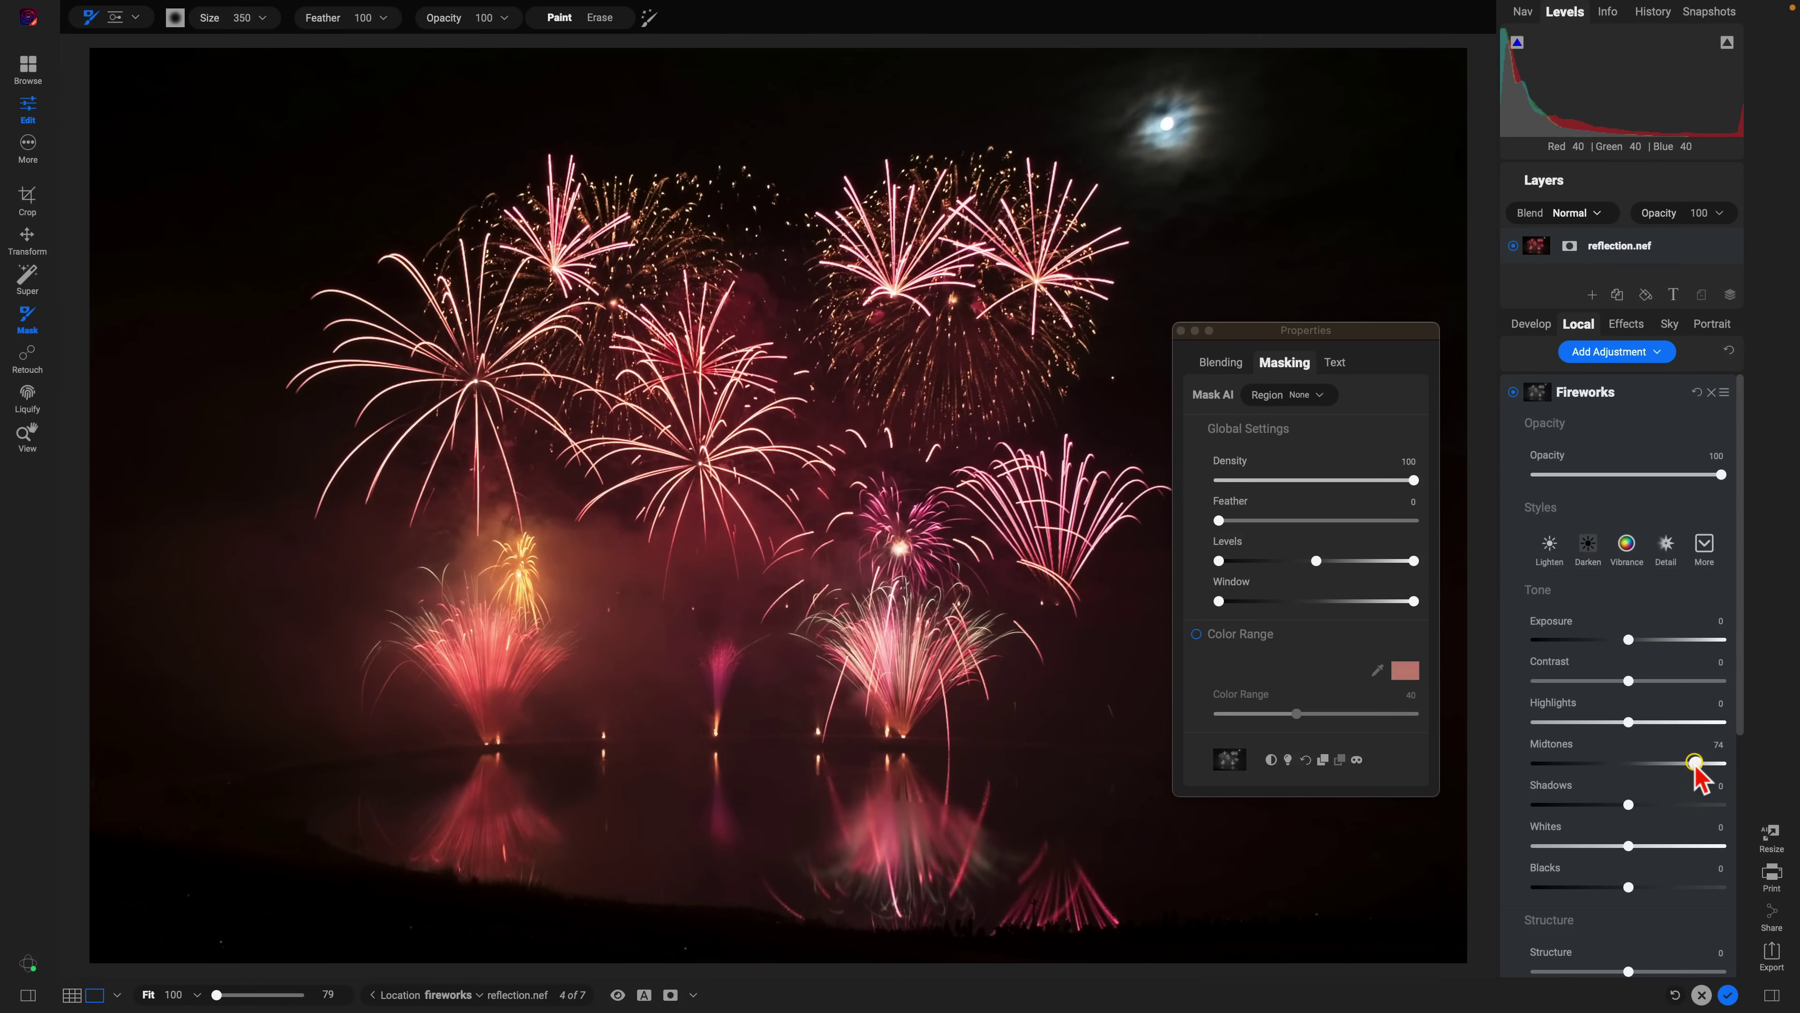
scroll(1660, 804, "down", 5)
mouse_move(1629, 820)
left_mouse_down()
mouse_move(1686, 822)
mouse_move(1638, 826)
mouse_move(1681, 824)
mouse_move(1655, 827)
left_mouse_up()
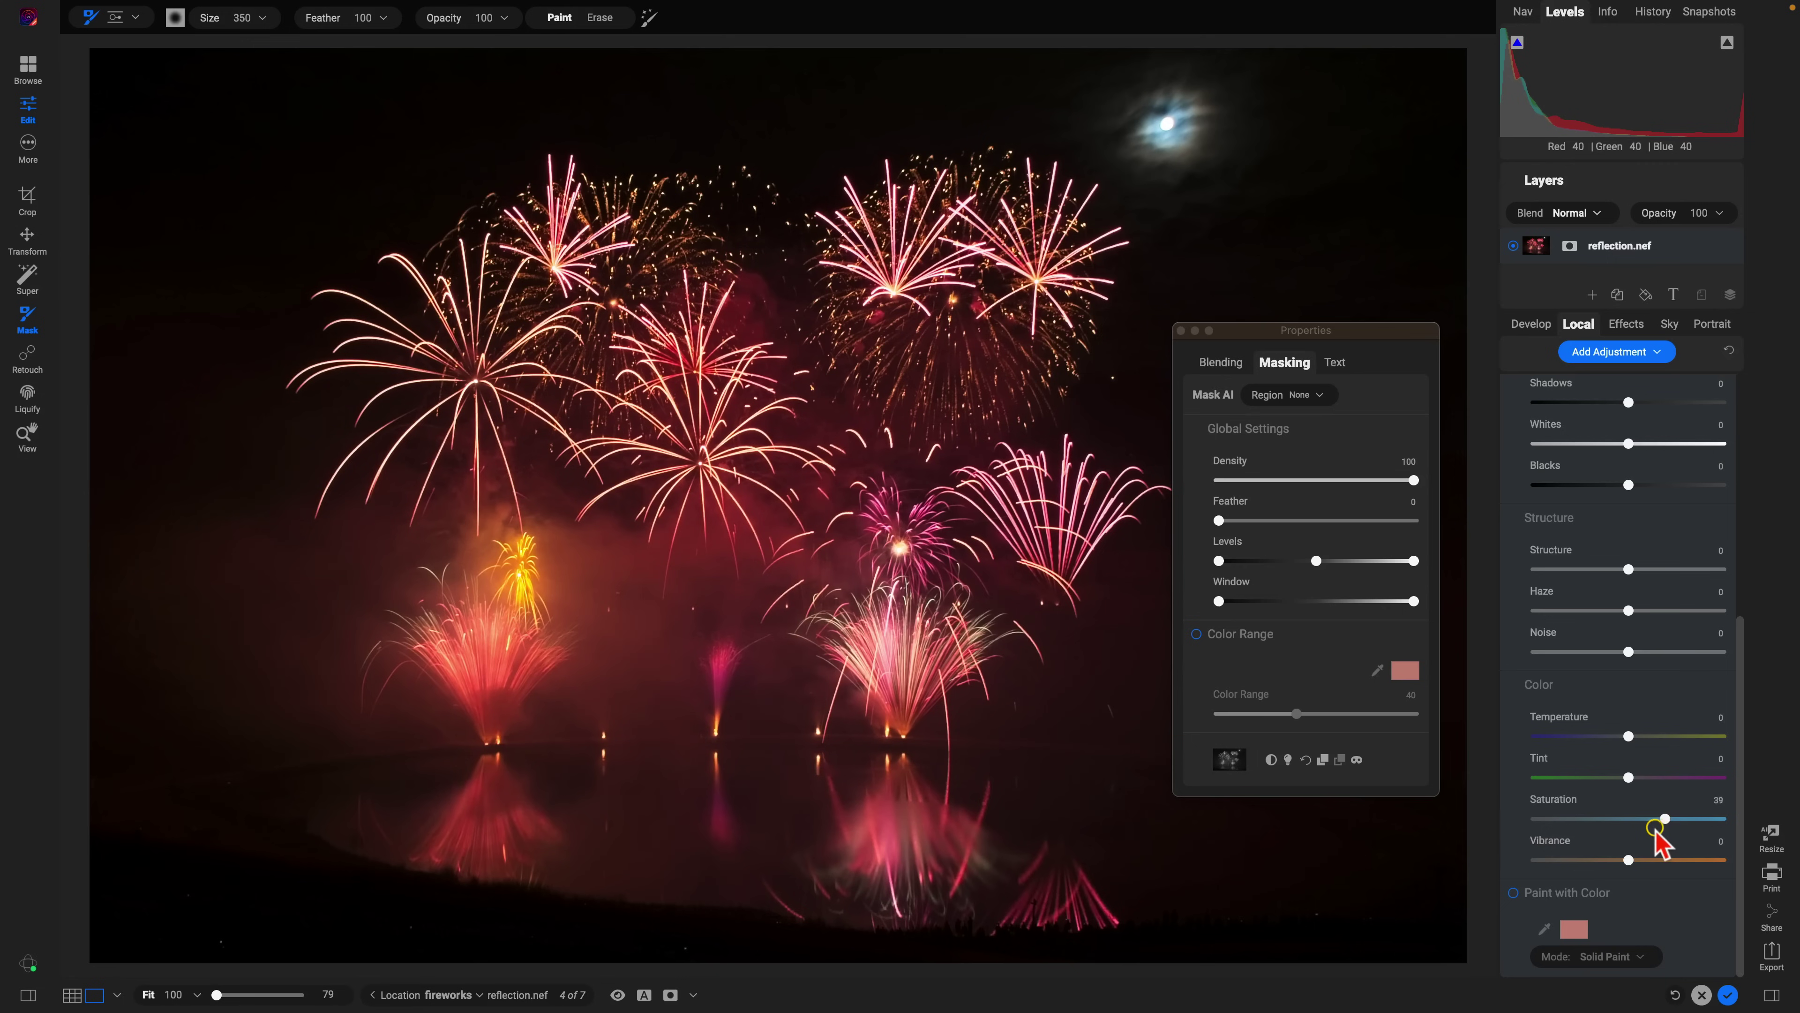
Set the Fireworks adjustment's Exposure to 1.35 and compare the photo with the adjustment off and on.
scroll(1667, 708, "up", 5)
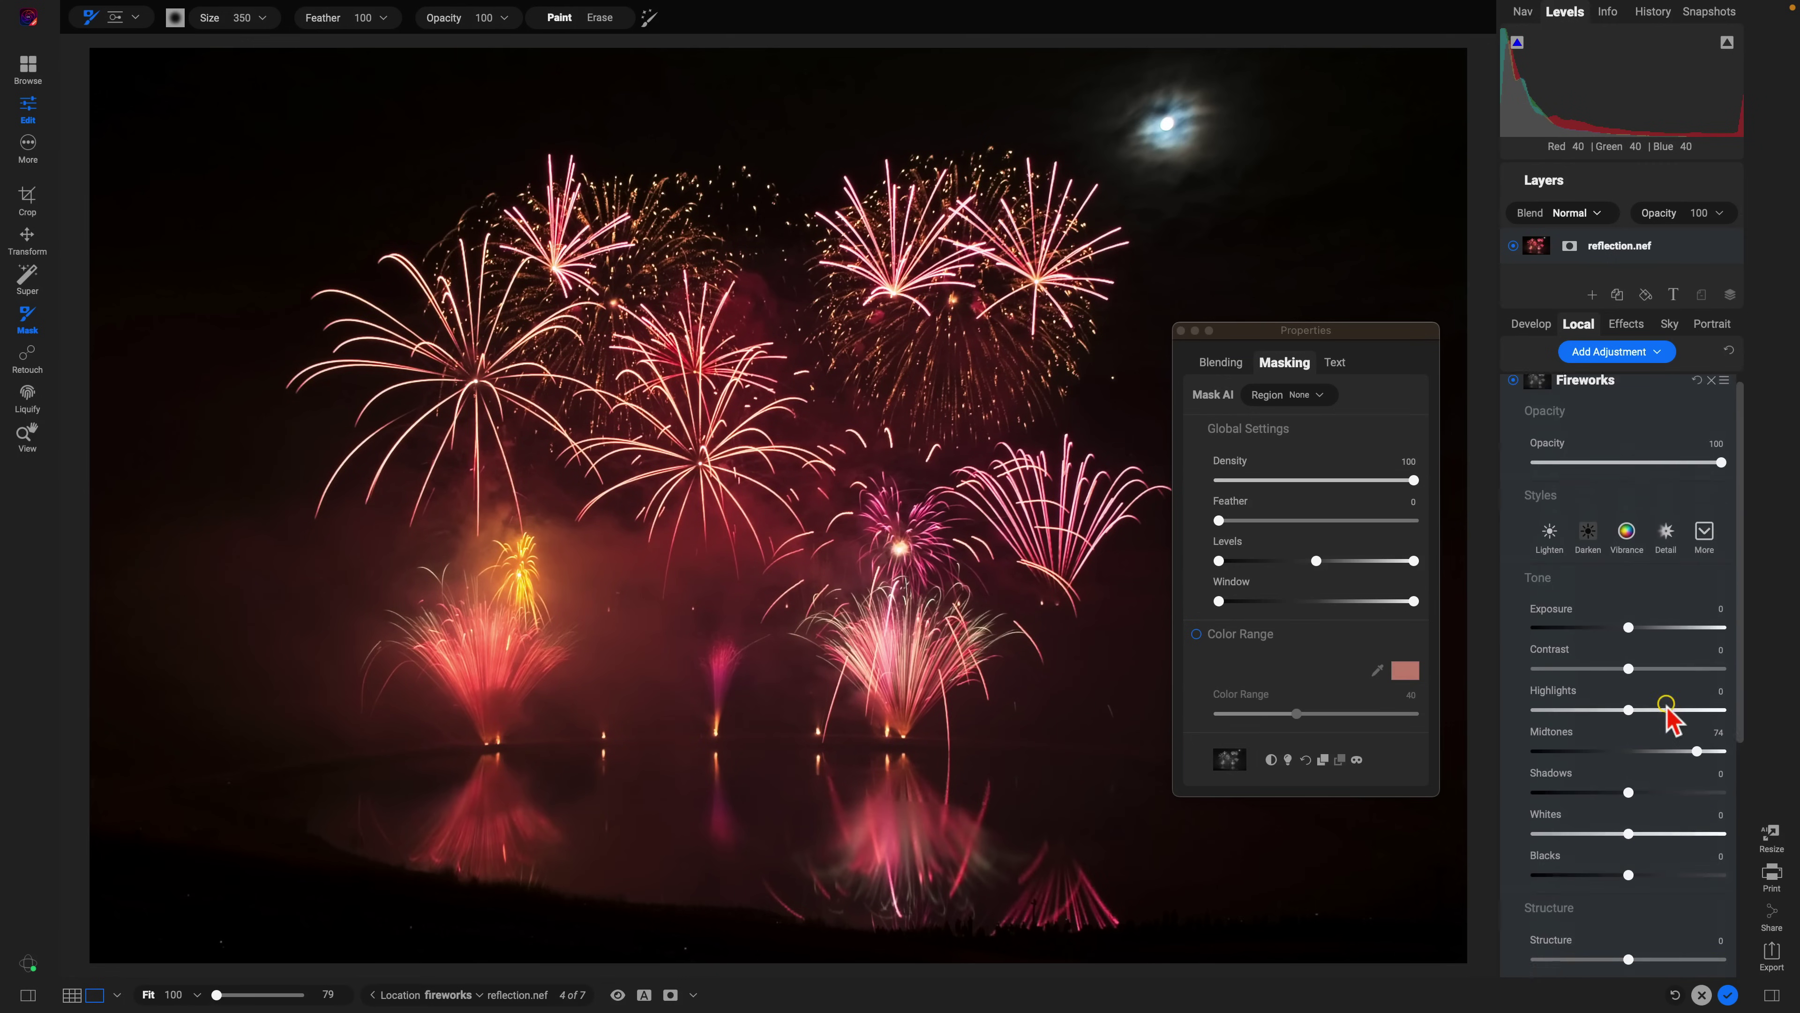
mouse_move(1629, 631)
left_mouse_down()
mouse_move(1646, 635)
mouse_move(1611, 636)
mouse_move(1652, 634)
left_mouse_up()
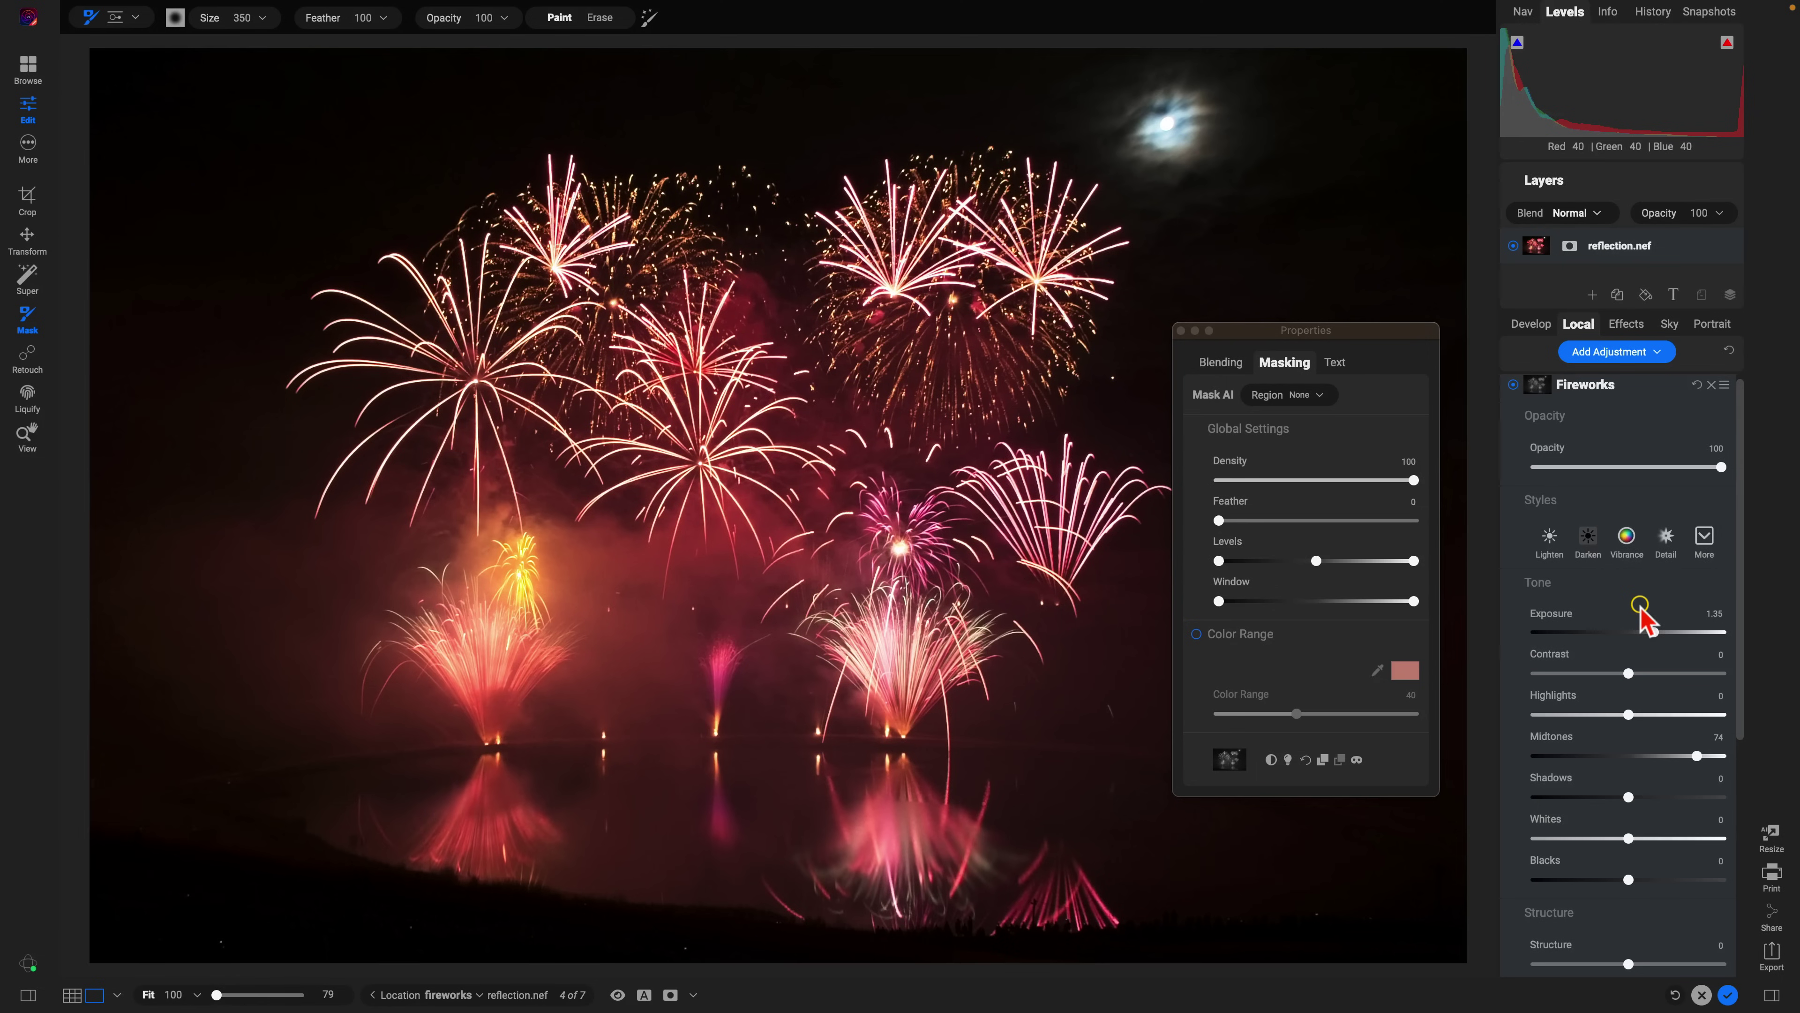
scroll(1593, 623, "up", 1)
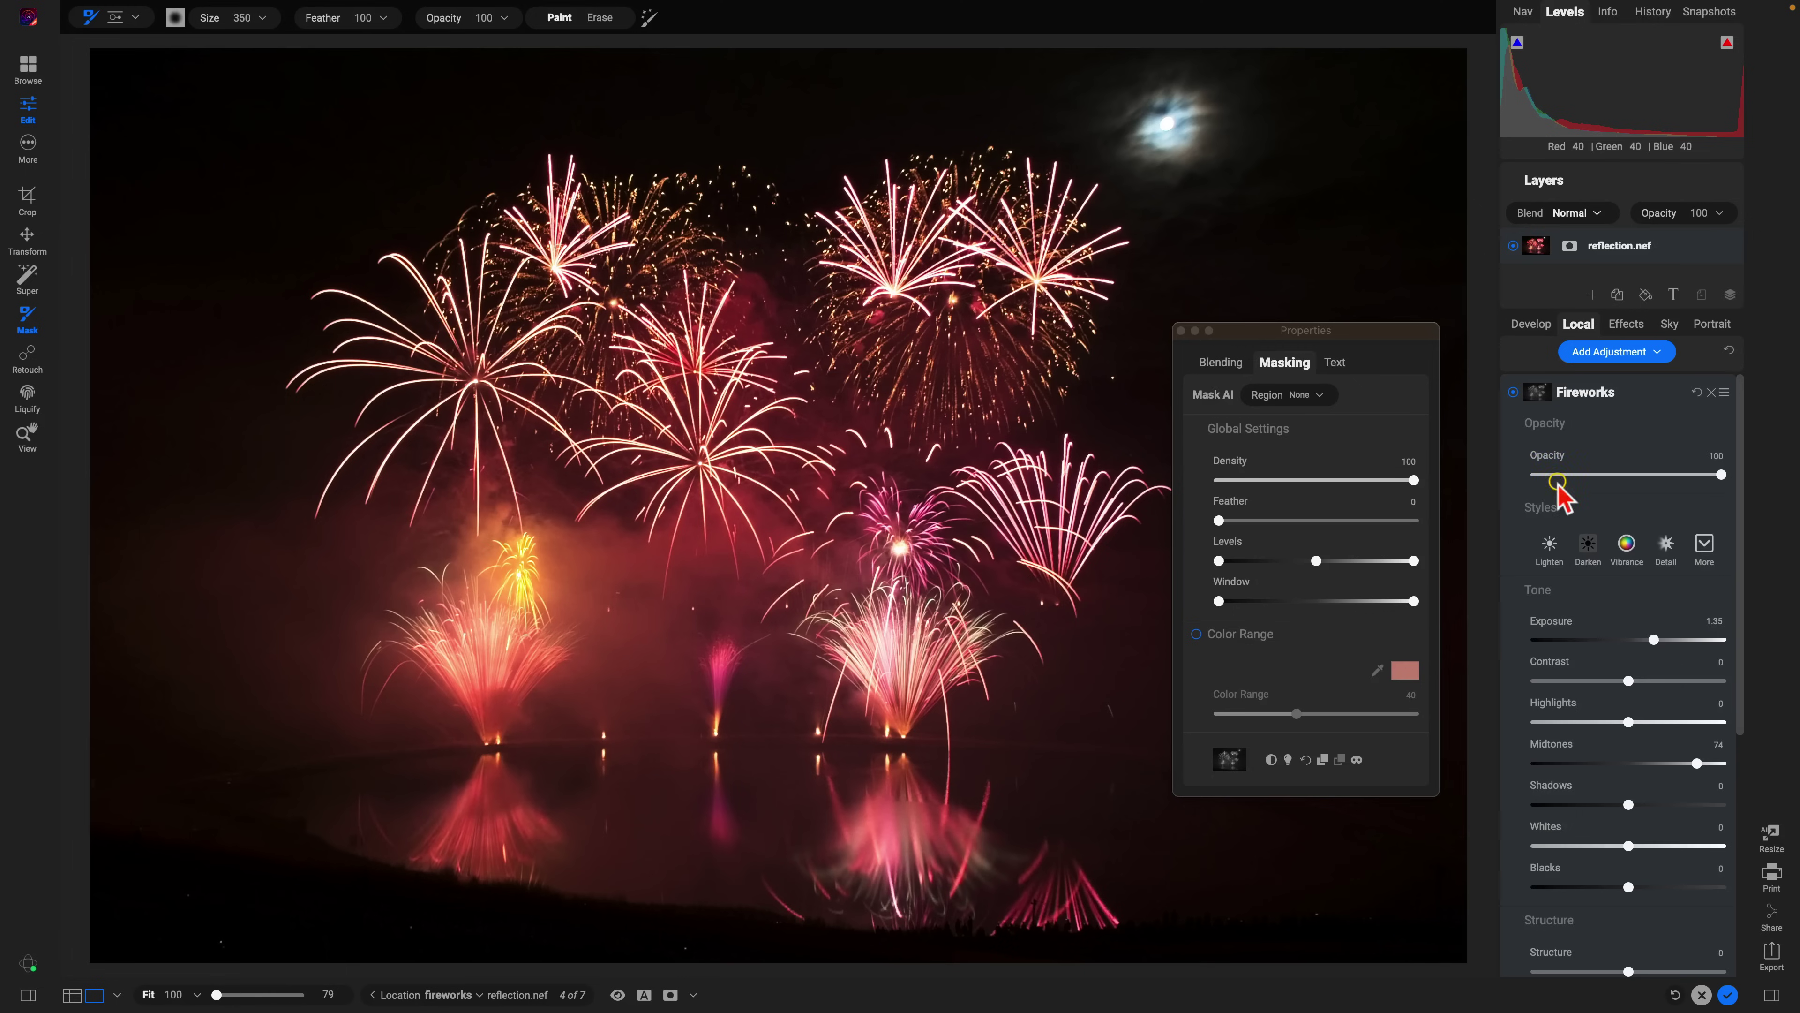
left_click(1512, 392)
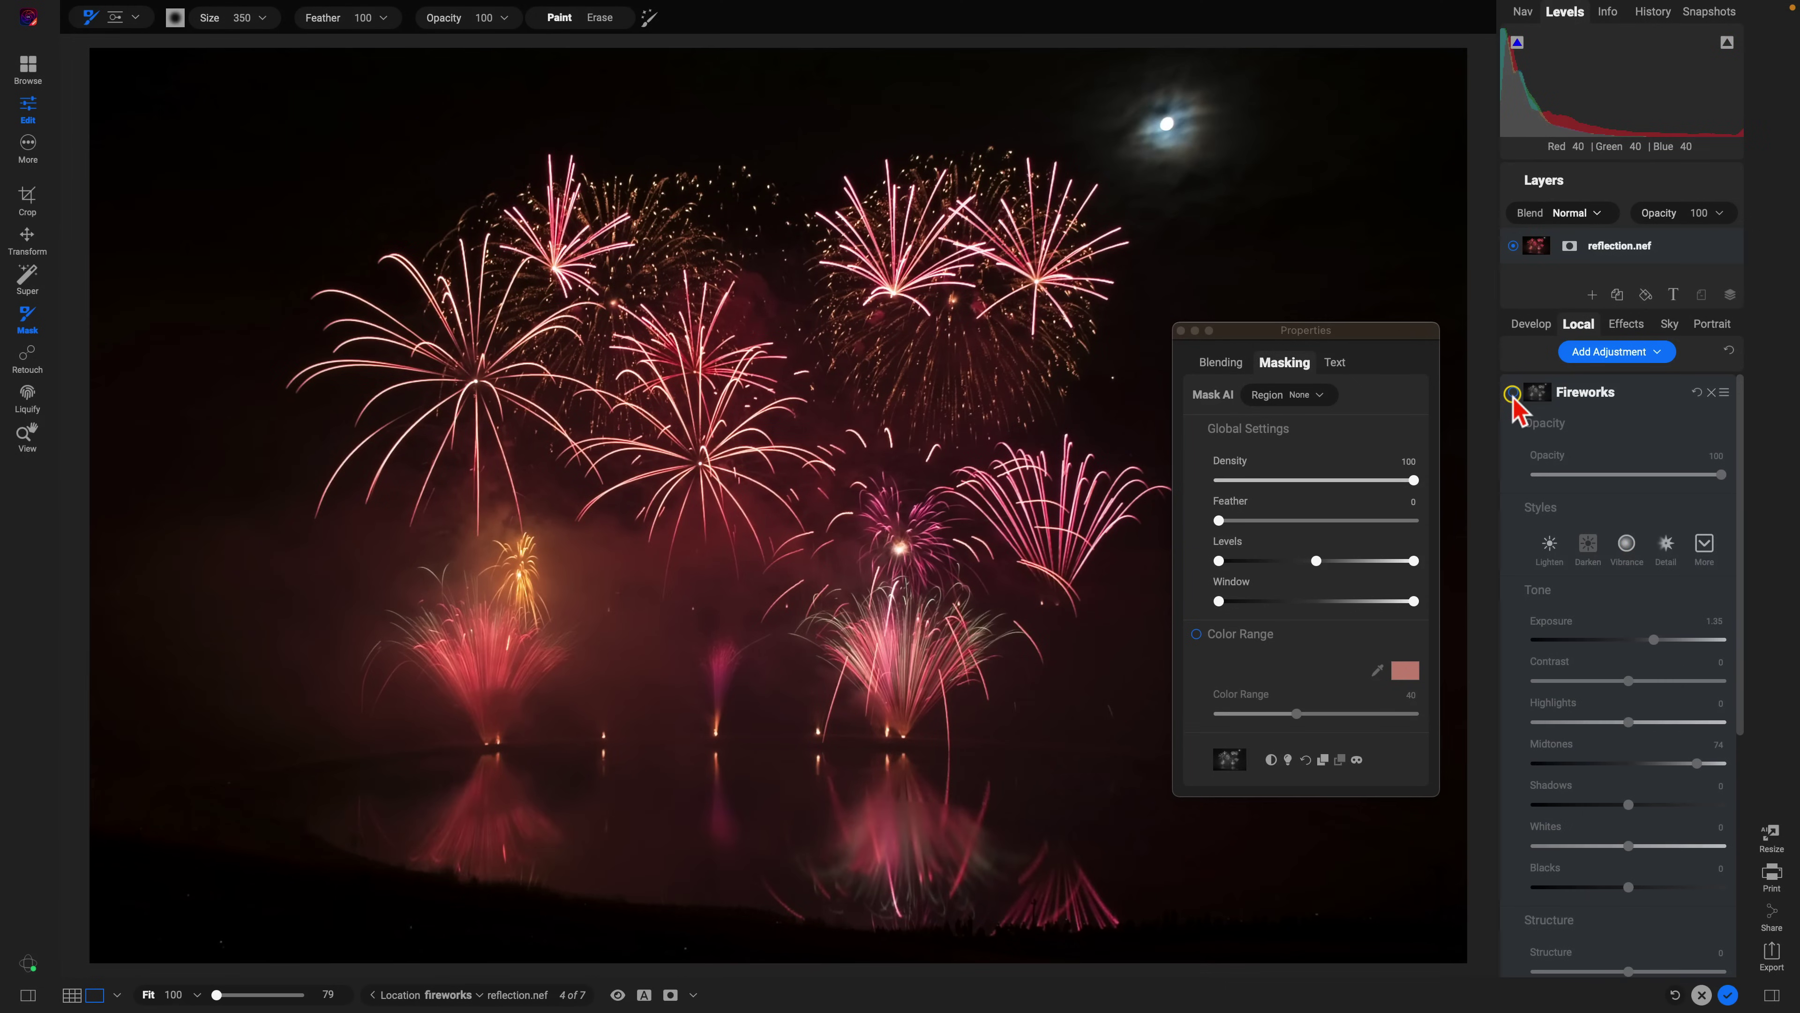
left_click(1512, 392)
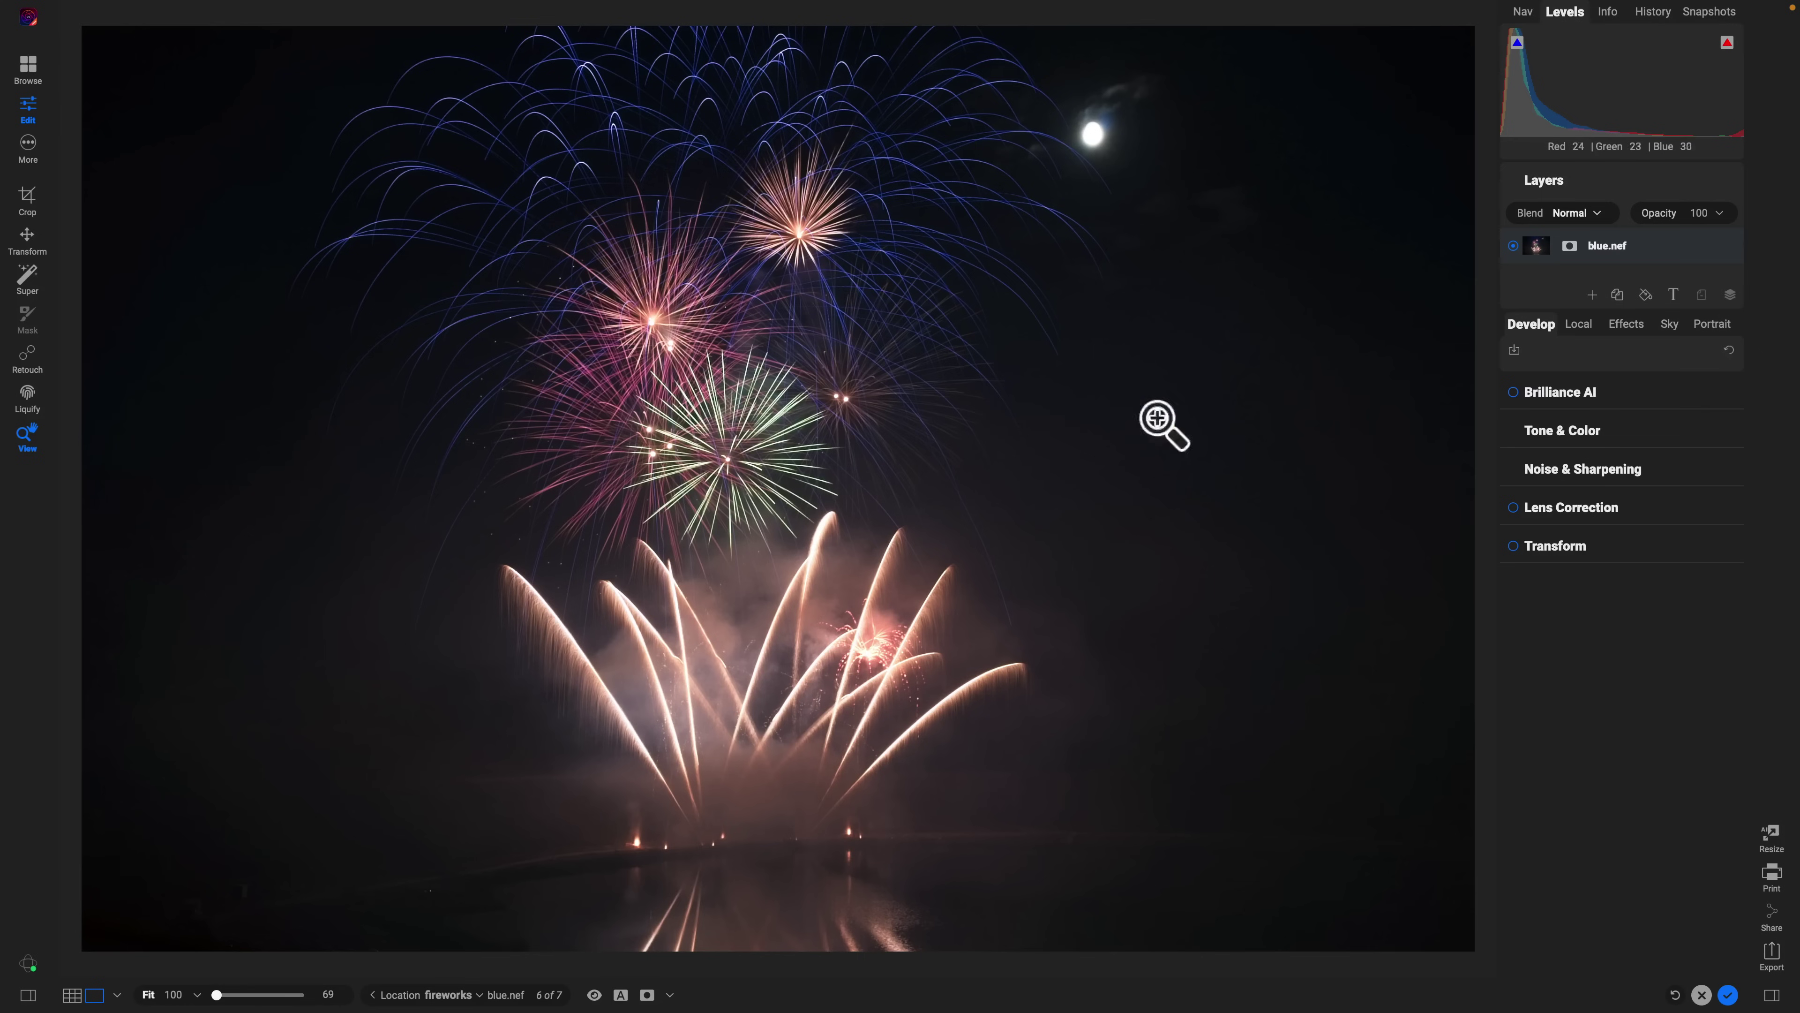
Add a local adjustment to blue.nef and enable Color Range masking for it.
left_click(1568, 325)
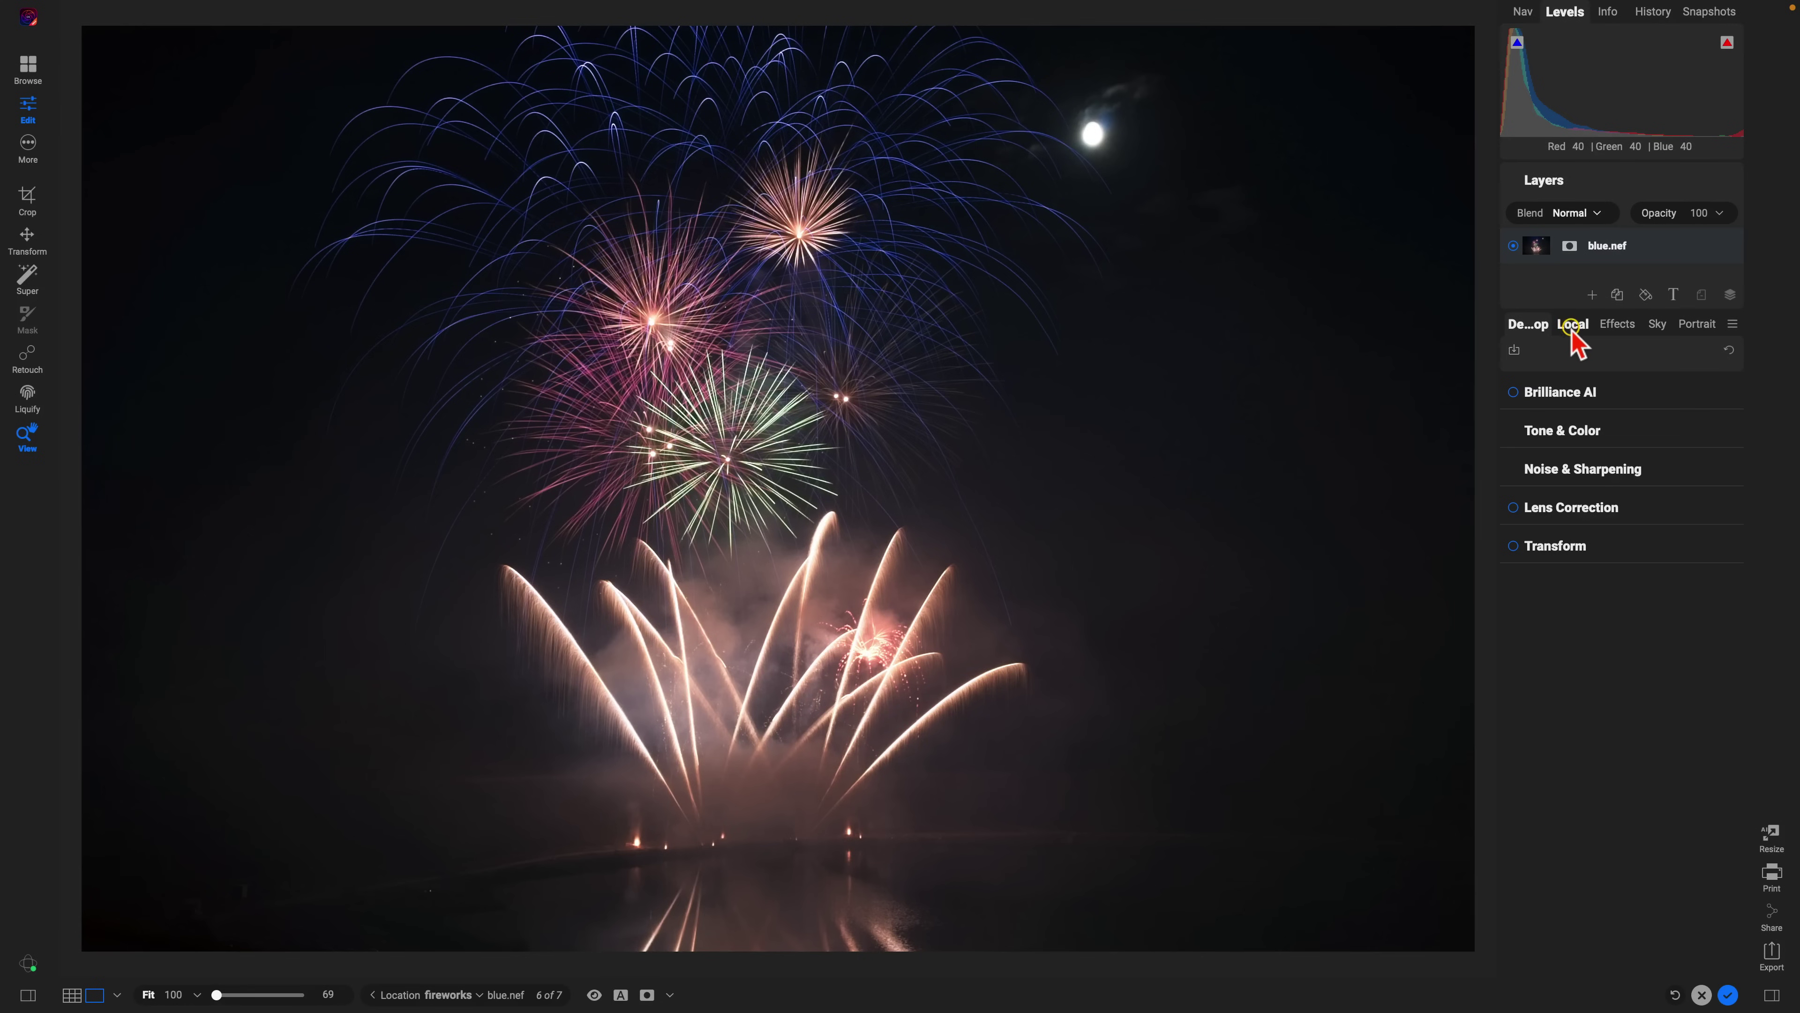
left_click(1595, 352)
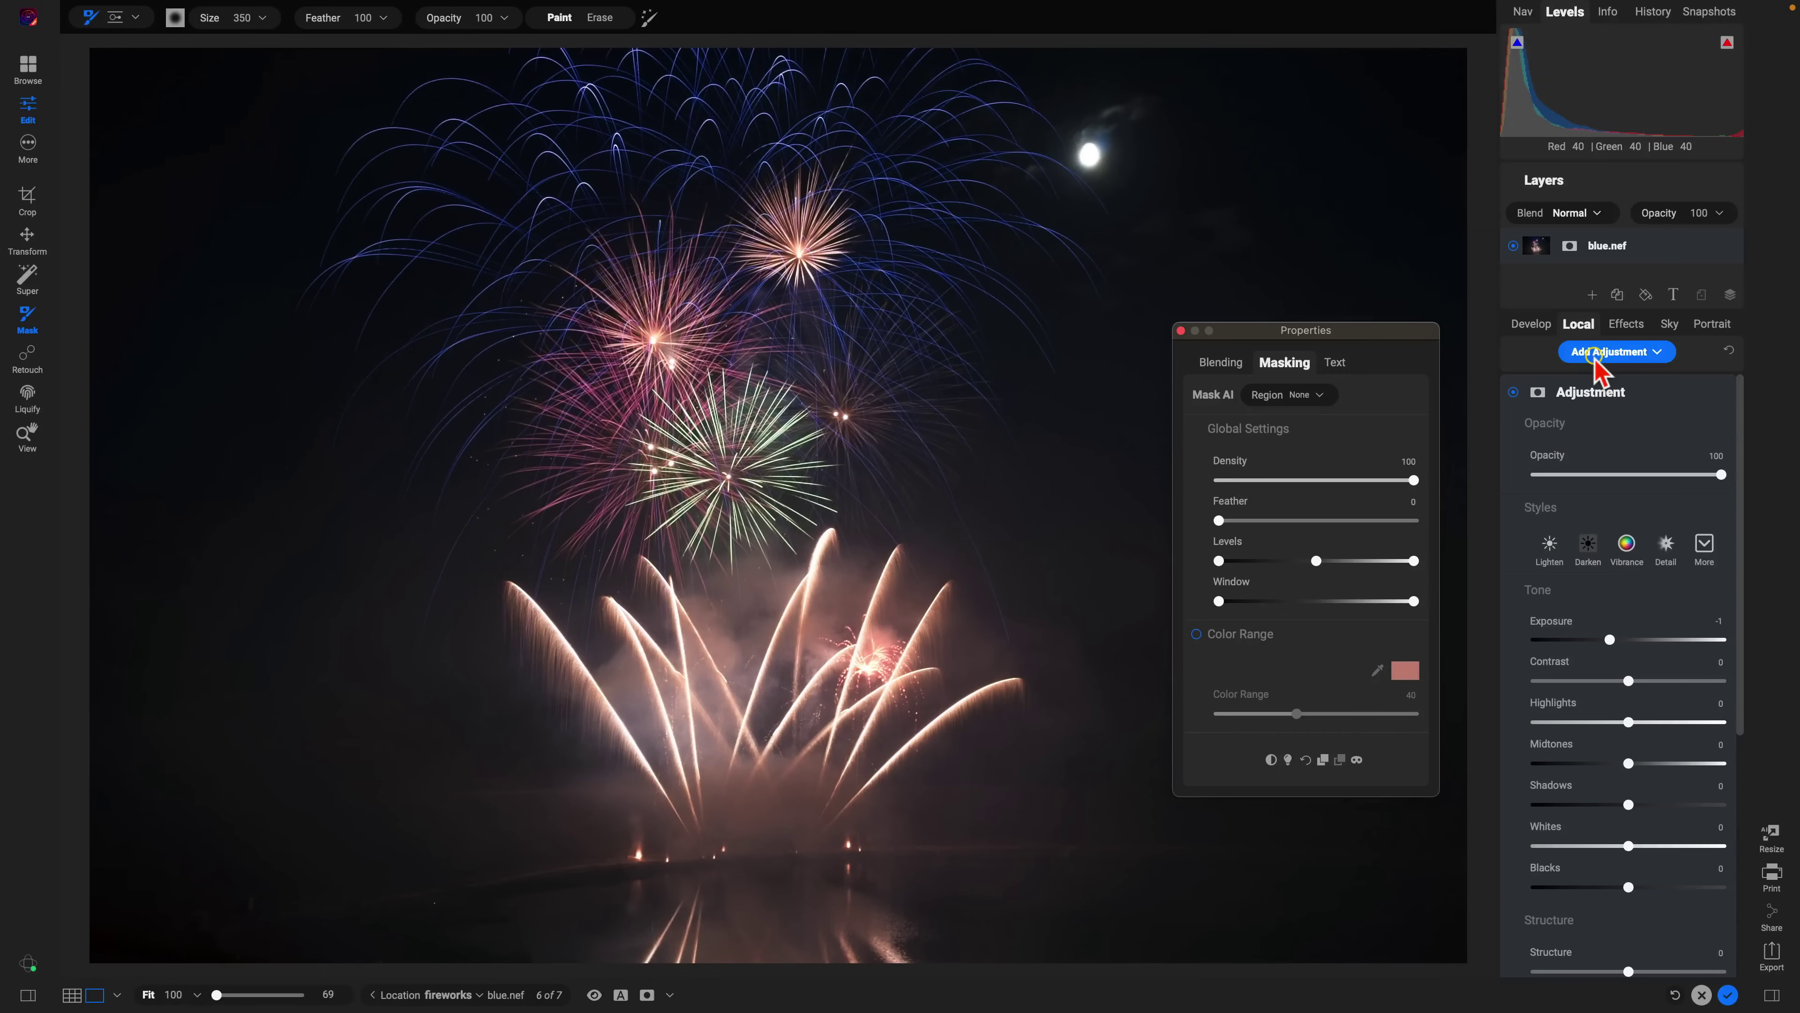
left_click(1394, 361)
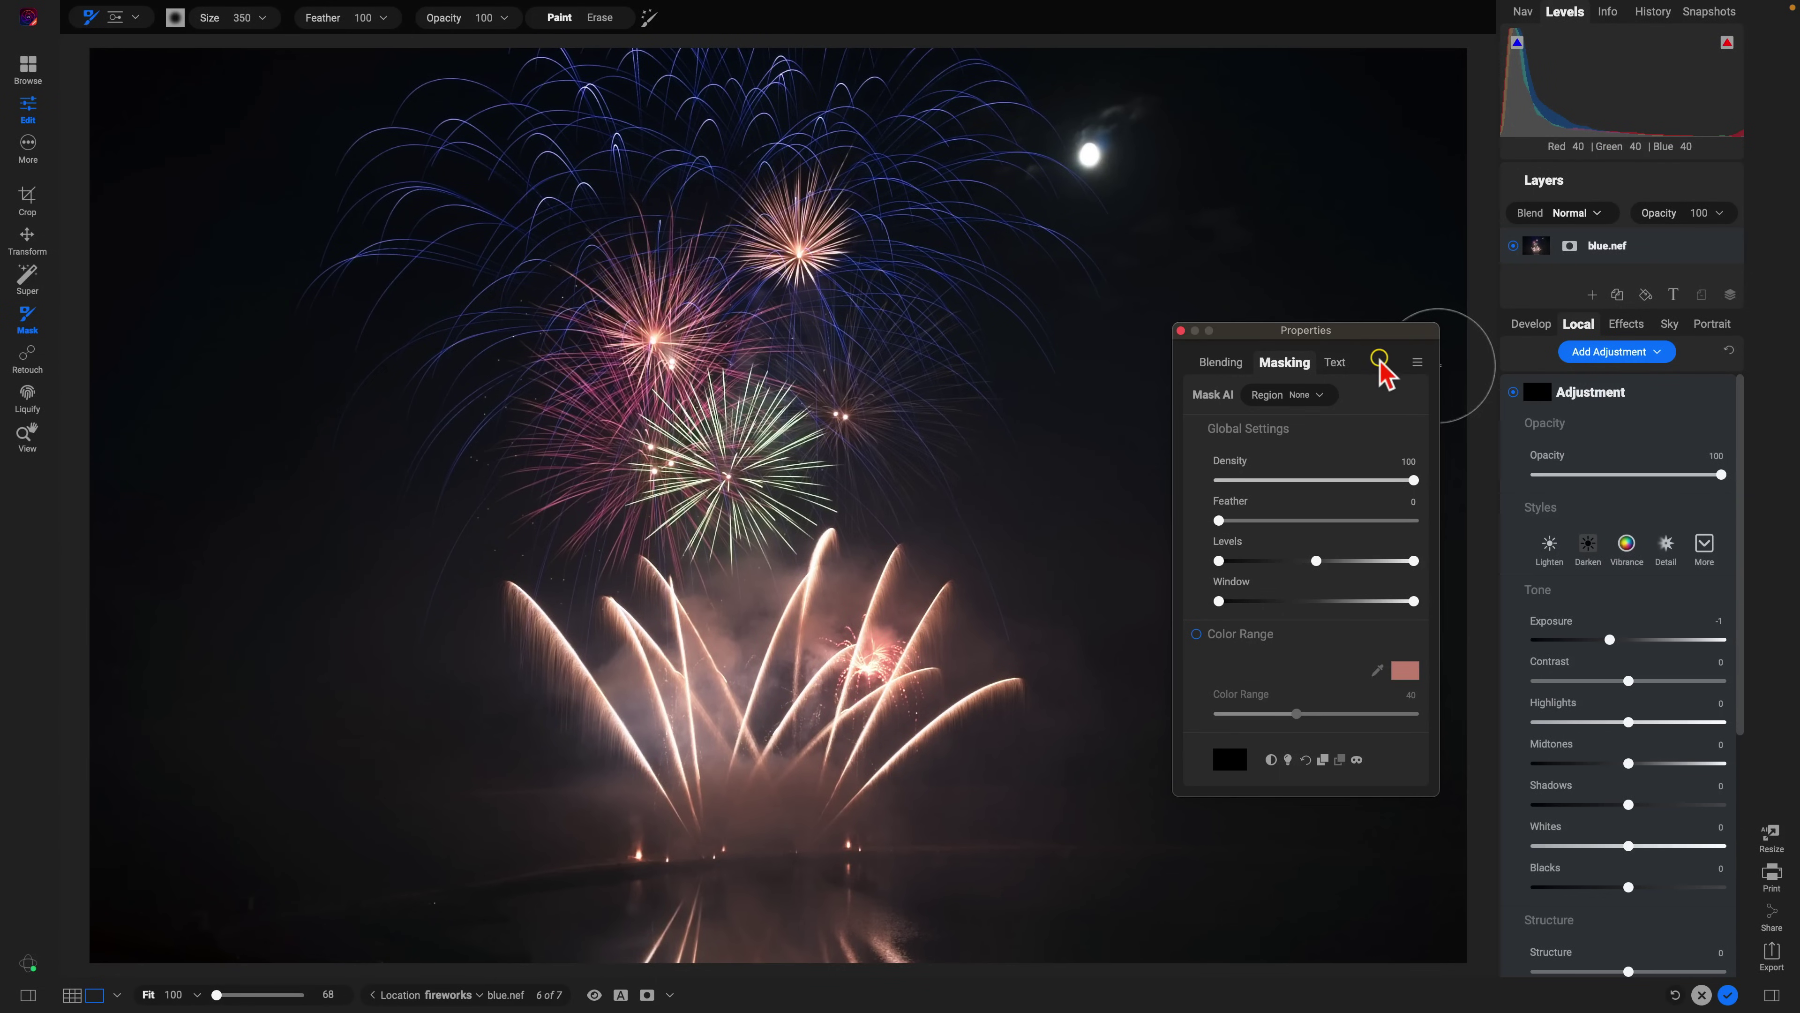
left_click(1295, 361)
left_click(1196, 635)
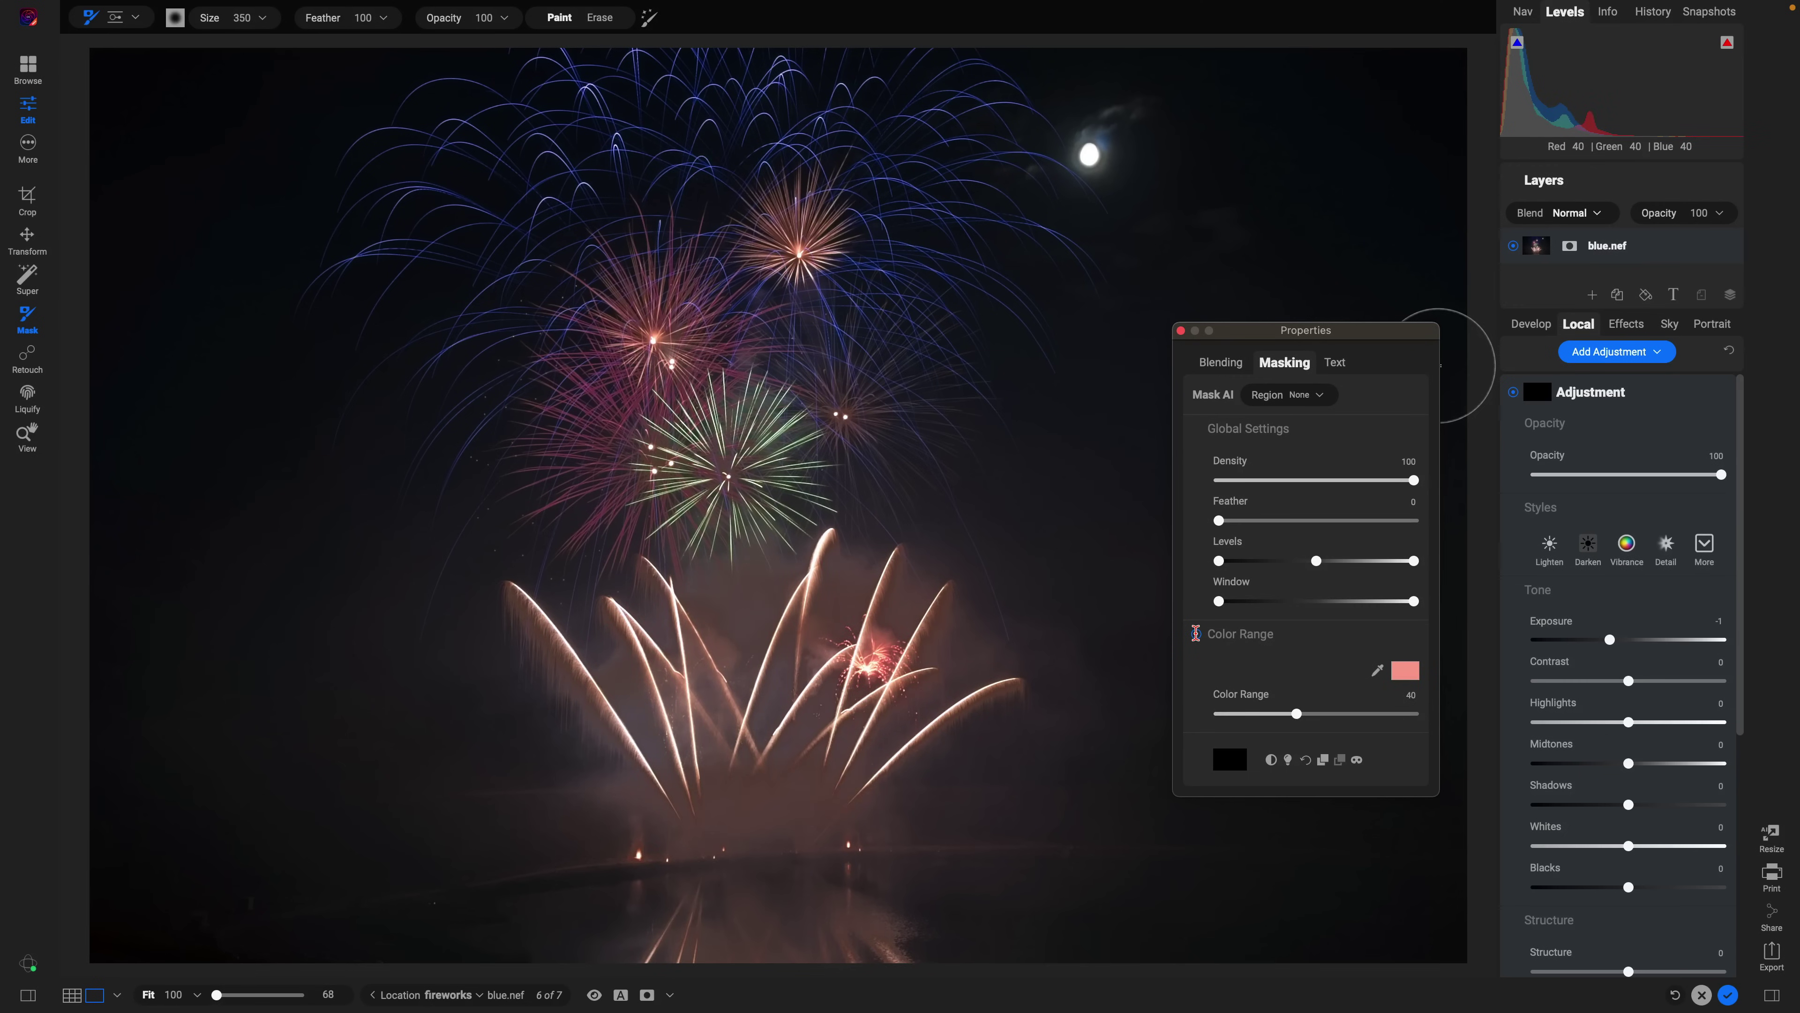
left_click(1281, 635)
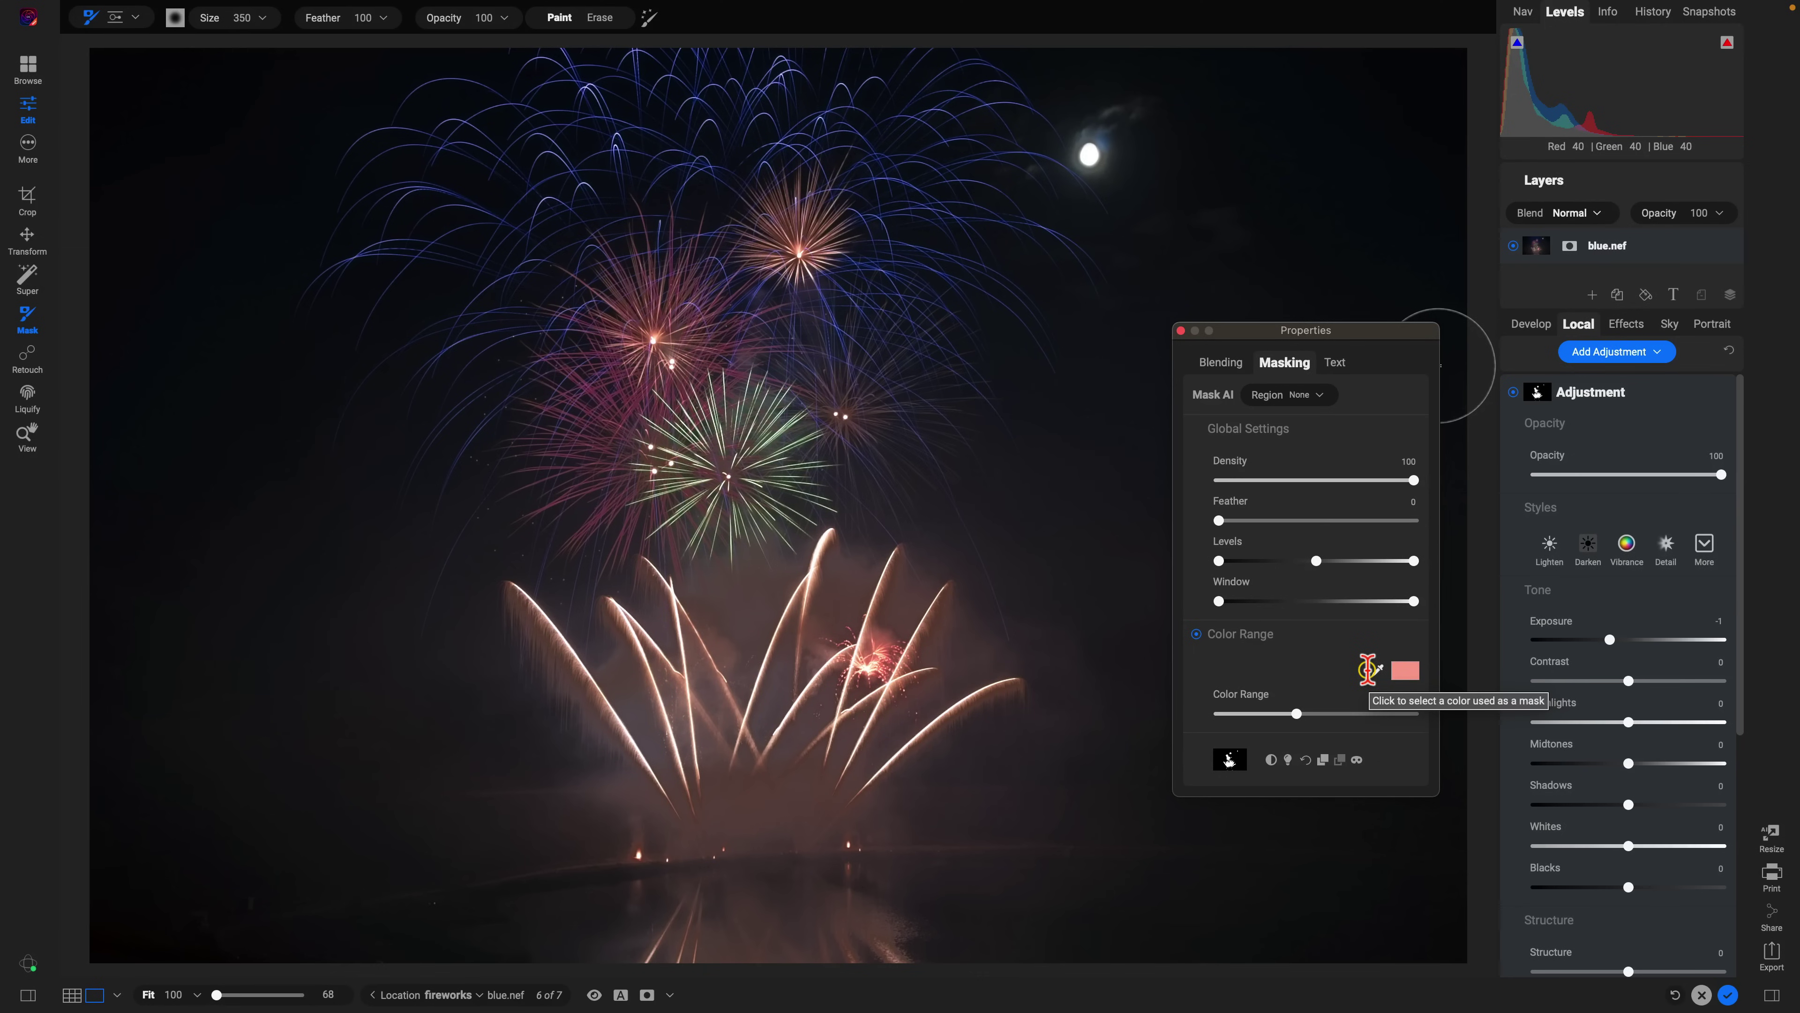
Sample the blue of a firework trail in the upper burst as the mask's Color Range color.
left_click(1377, 670)
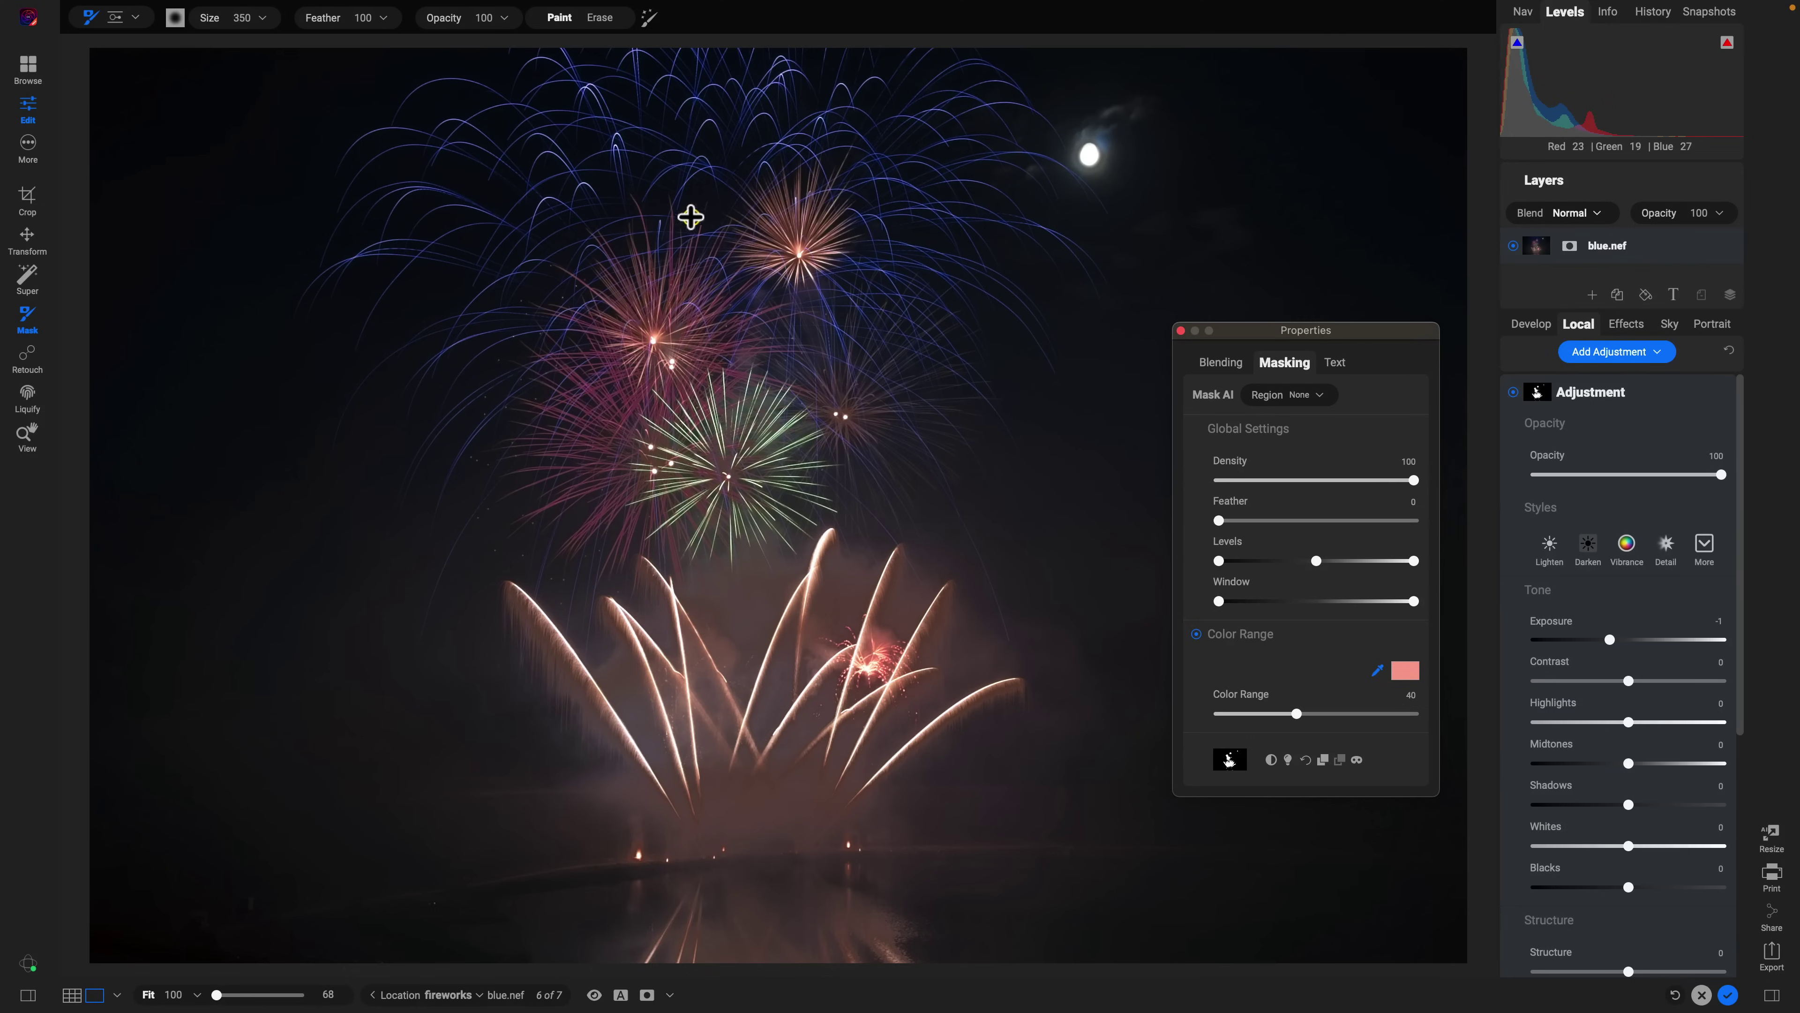
scroll(631, 179, "up", 5)
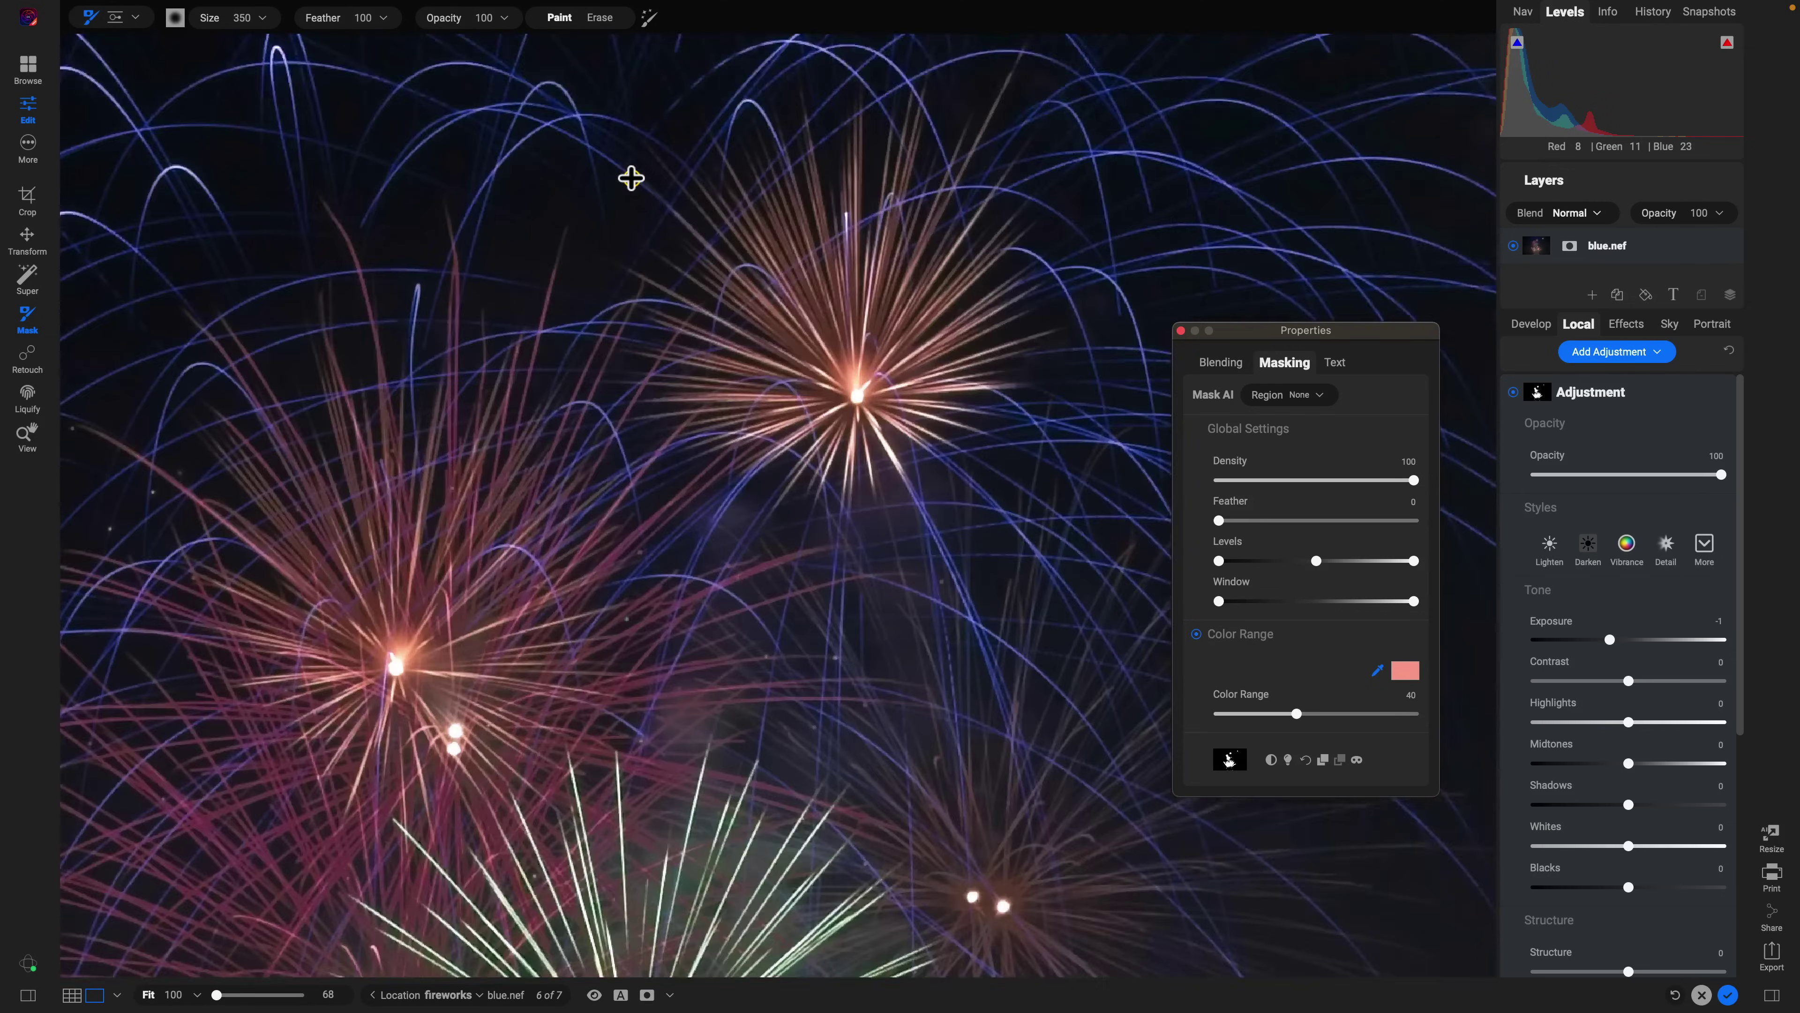
scroll(631, 178, "up", 3)
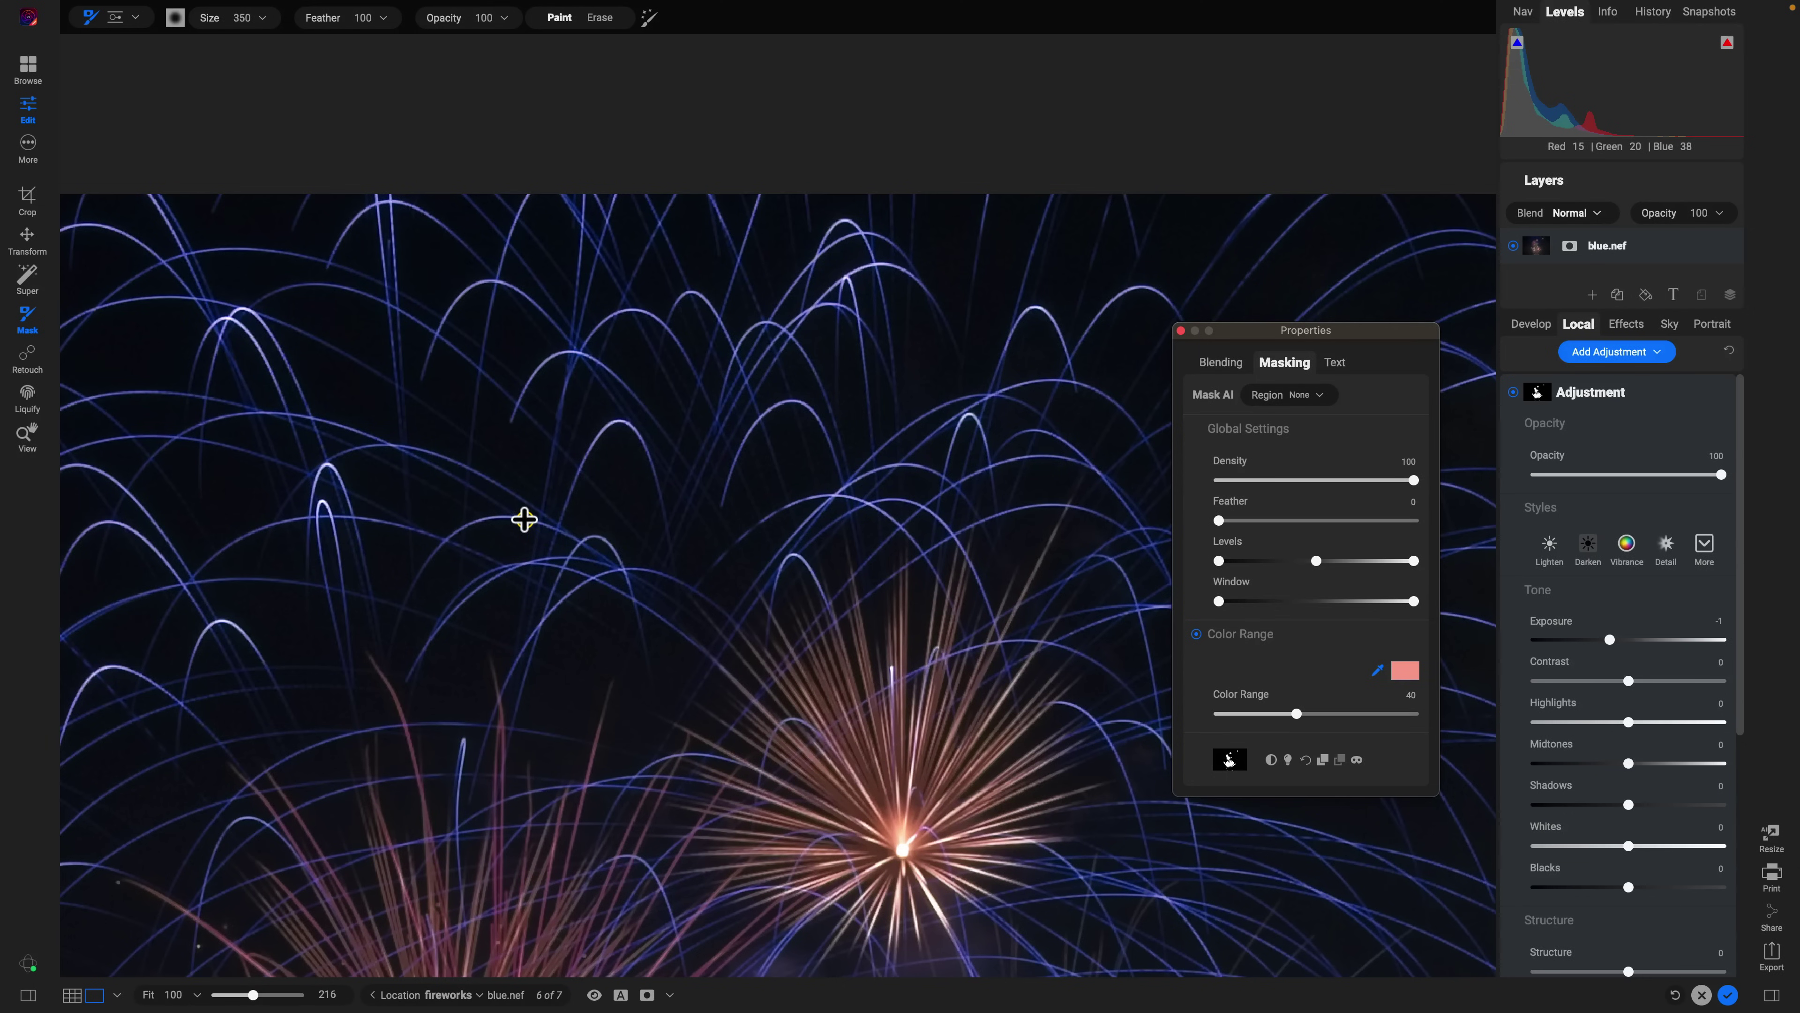
left_click(525, 520)
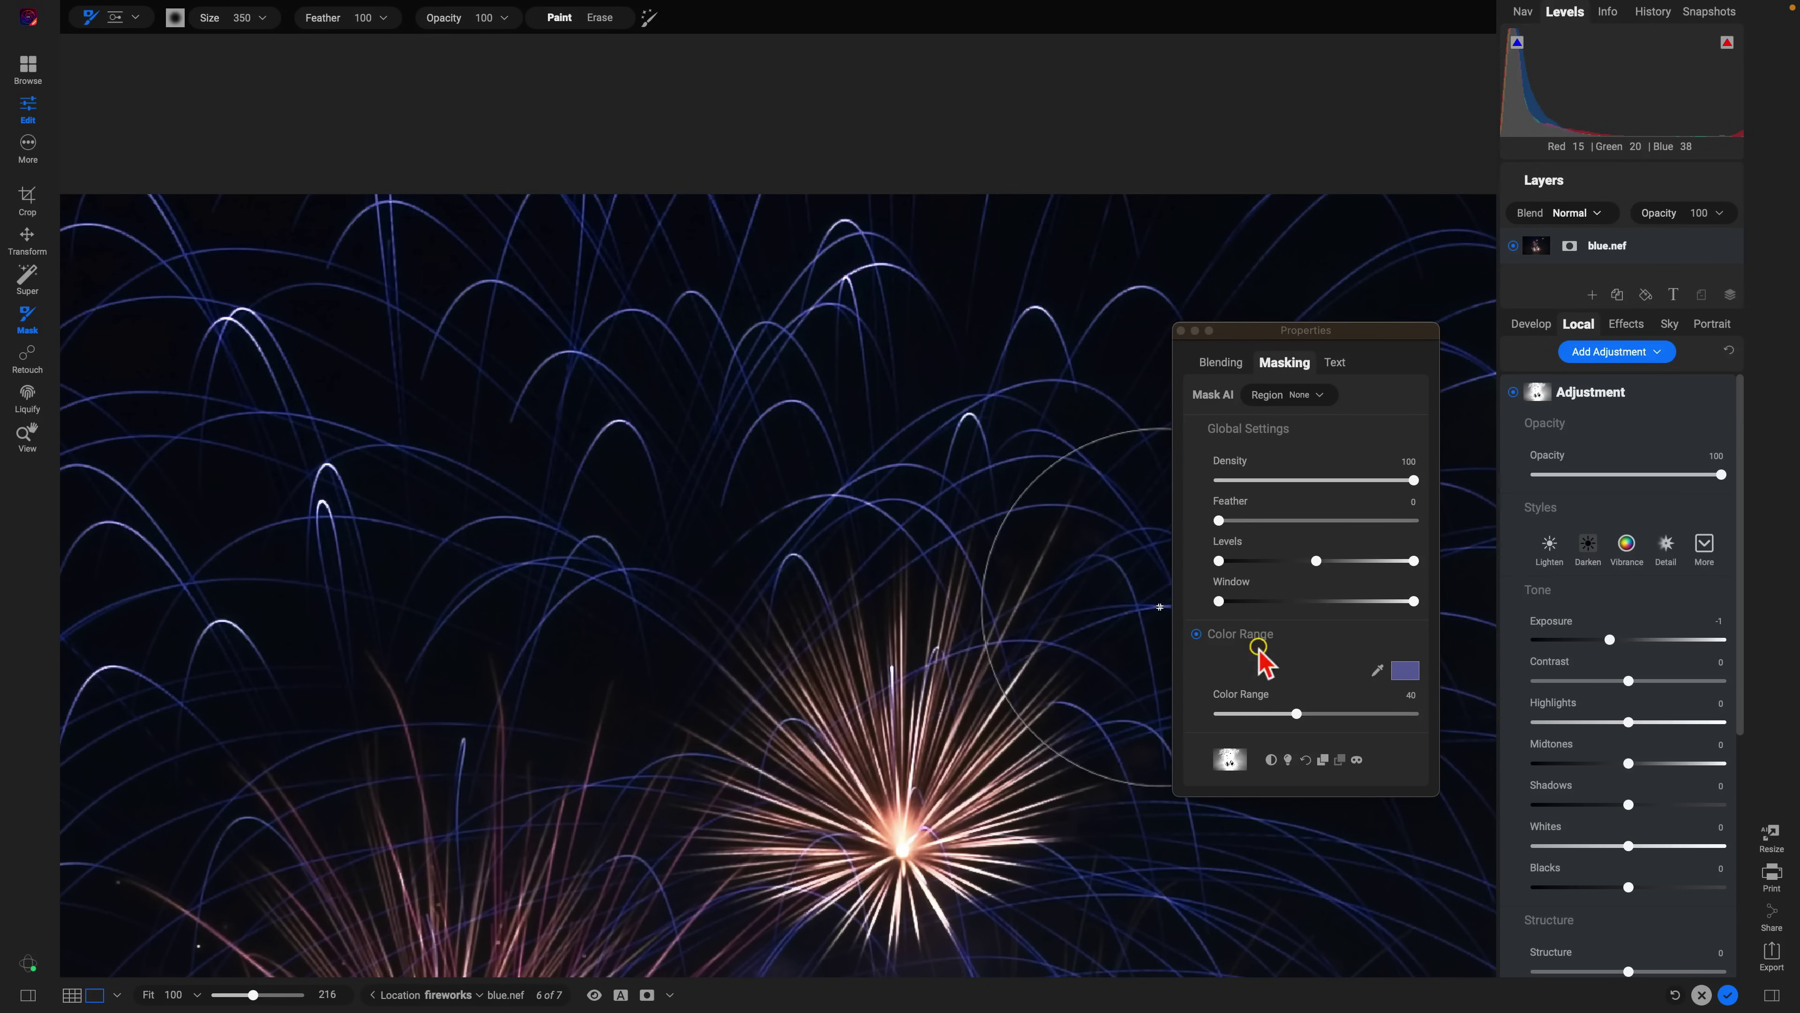
Narrow the mask's Color Range to 13 while checking the whole photo in the mask view.
key("z")
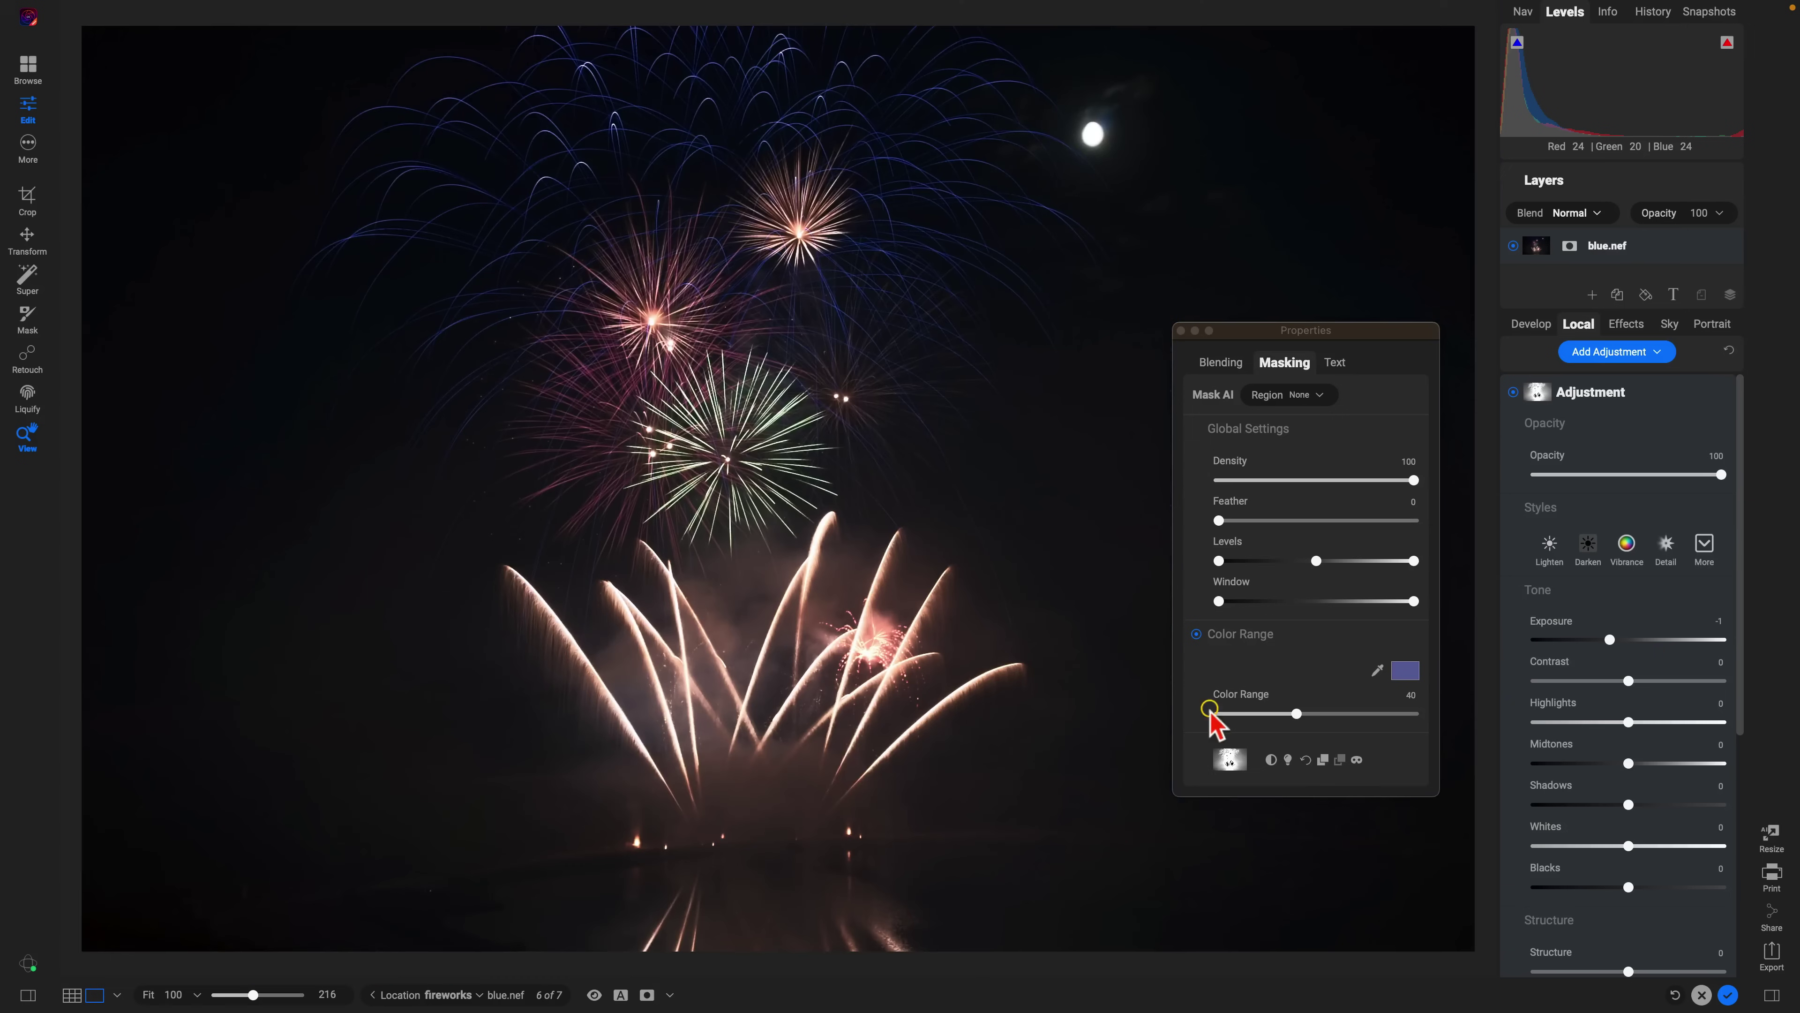
left_click(1357, 760)
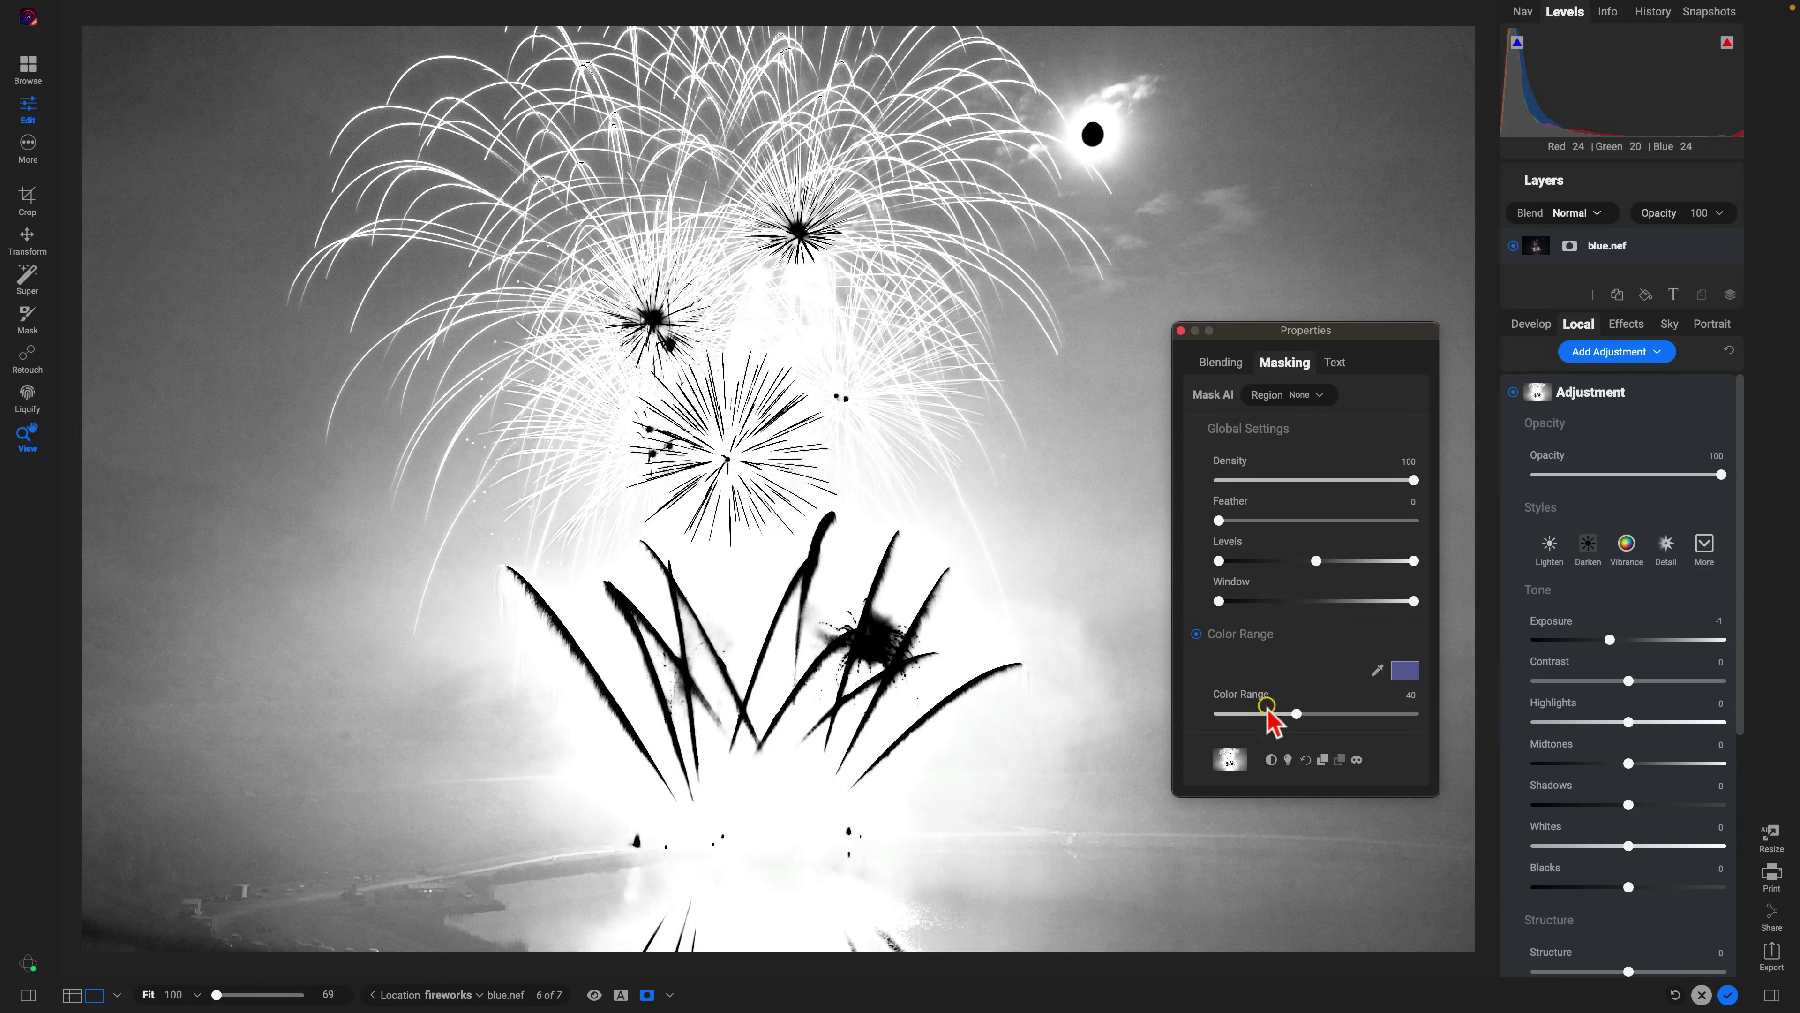
left_click_drag(1296, 715, 1246, 715)
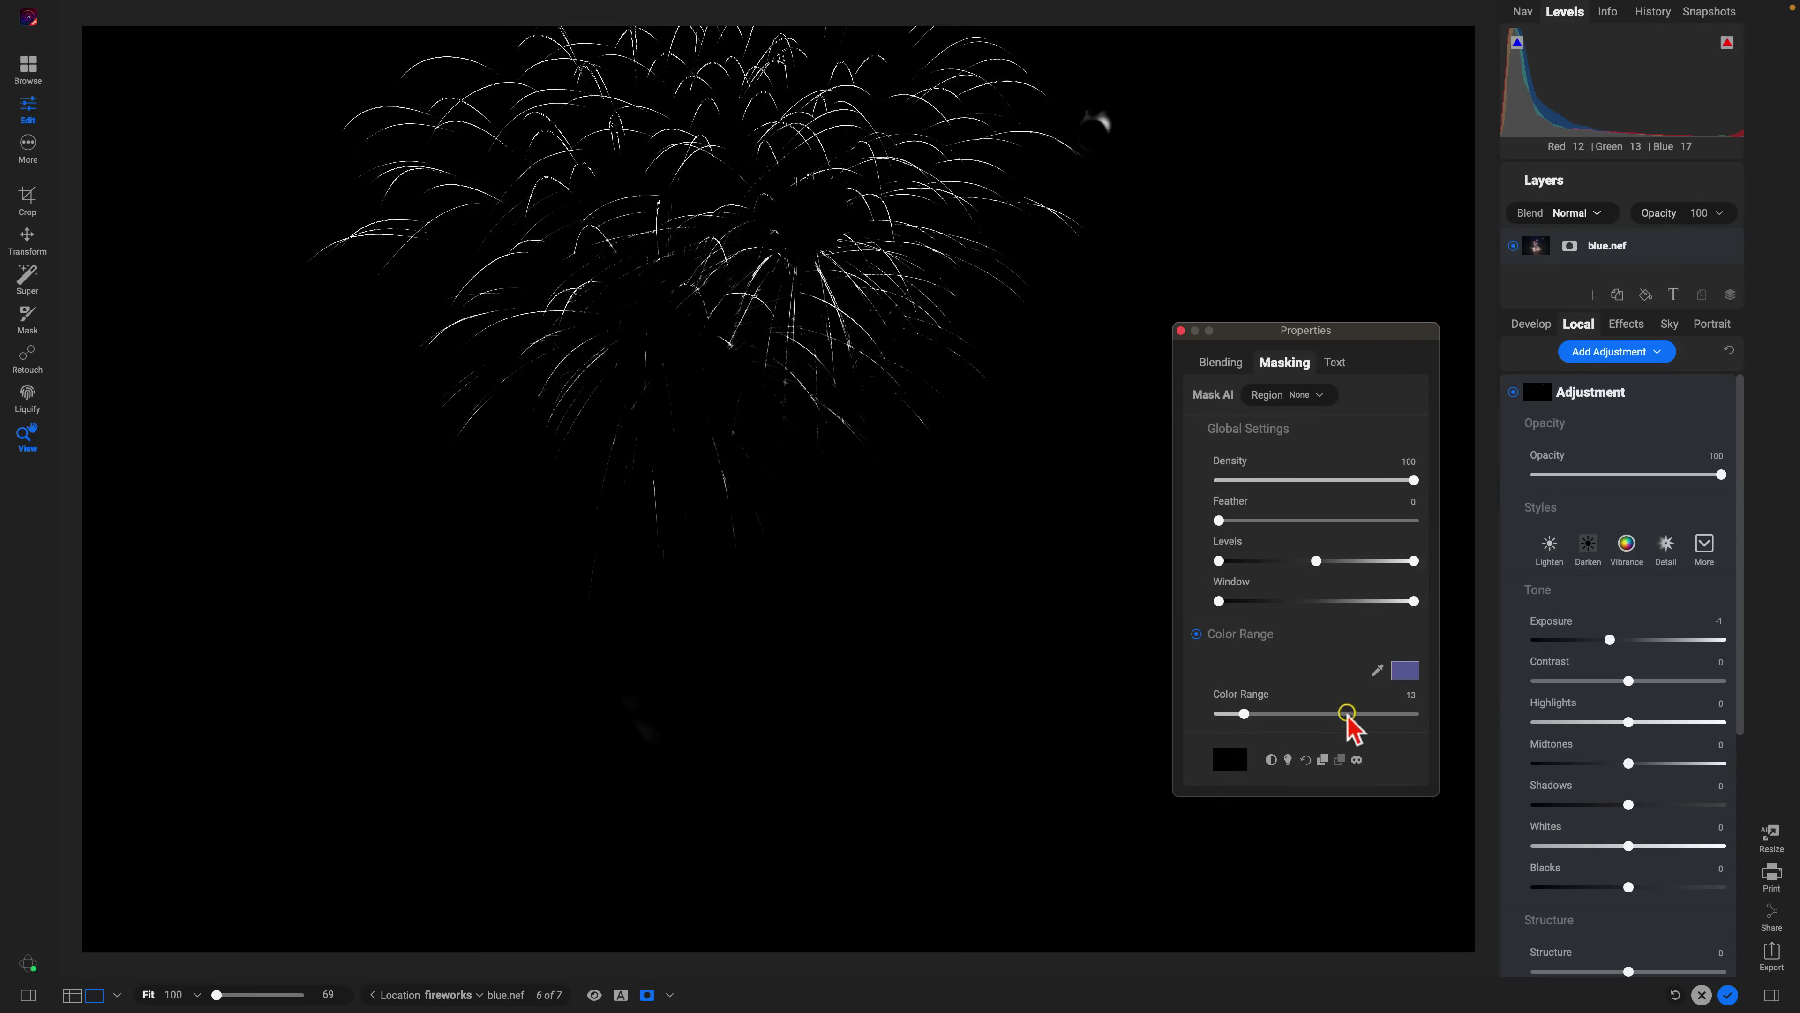
left_click(1356, 760)
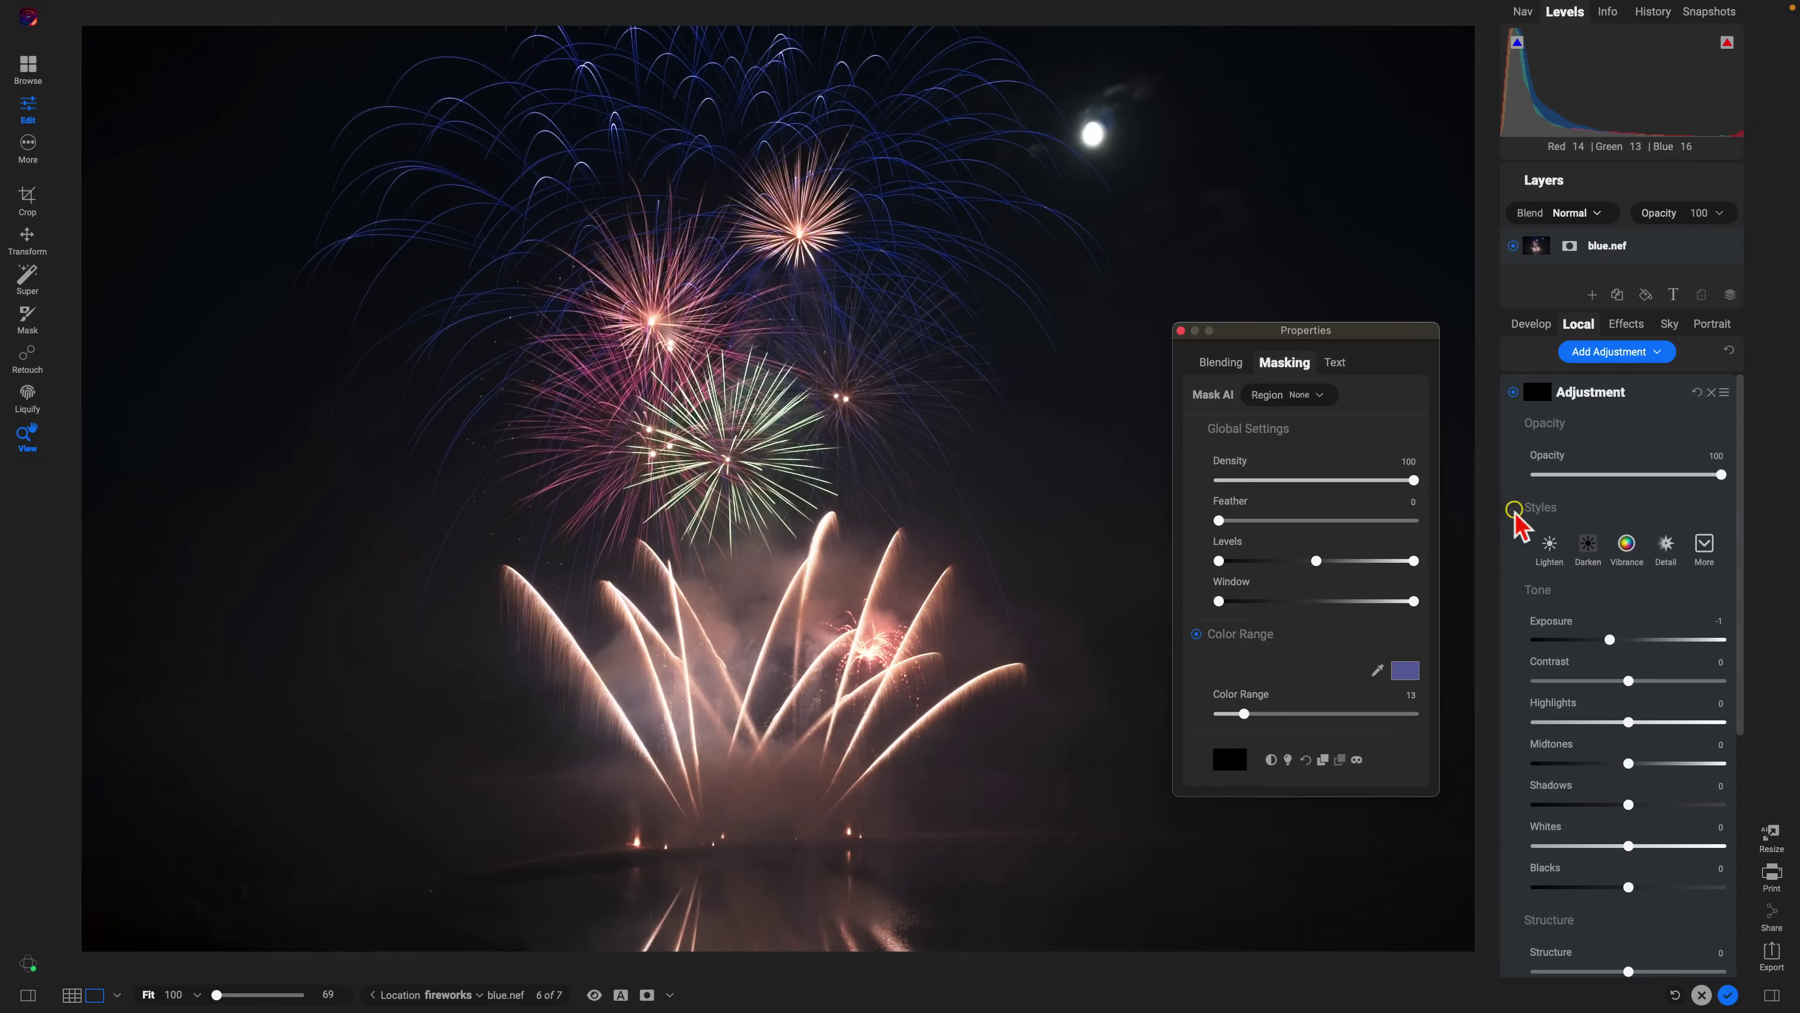
Reset the blue-trail adjustment's Exposure to 0, then set Midtones to 60 and Saturation to 34.
double_click(1565, 621)
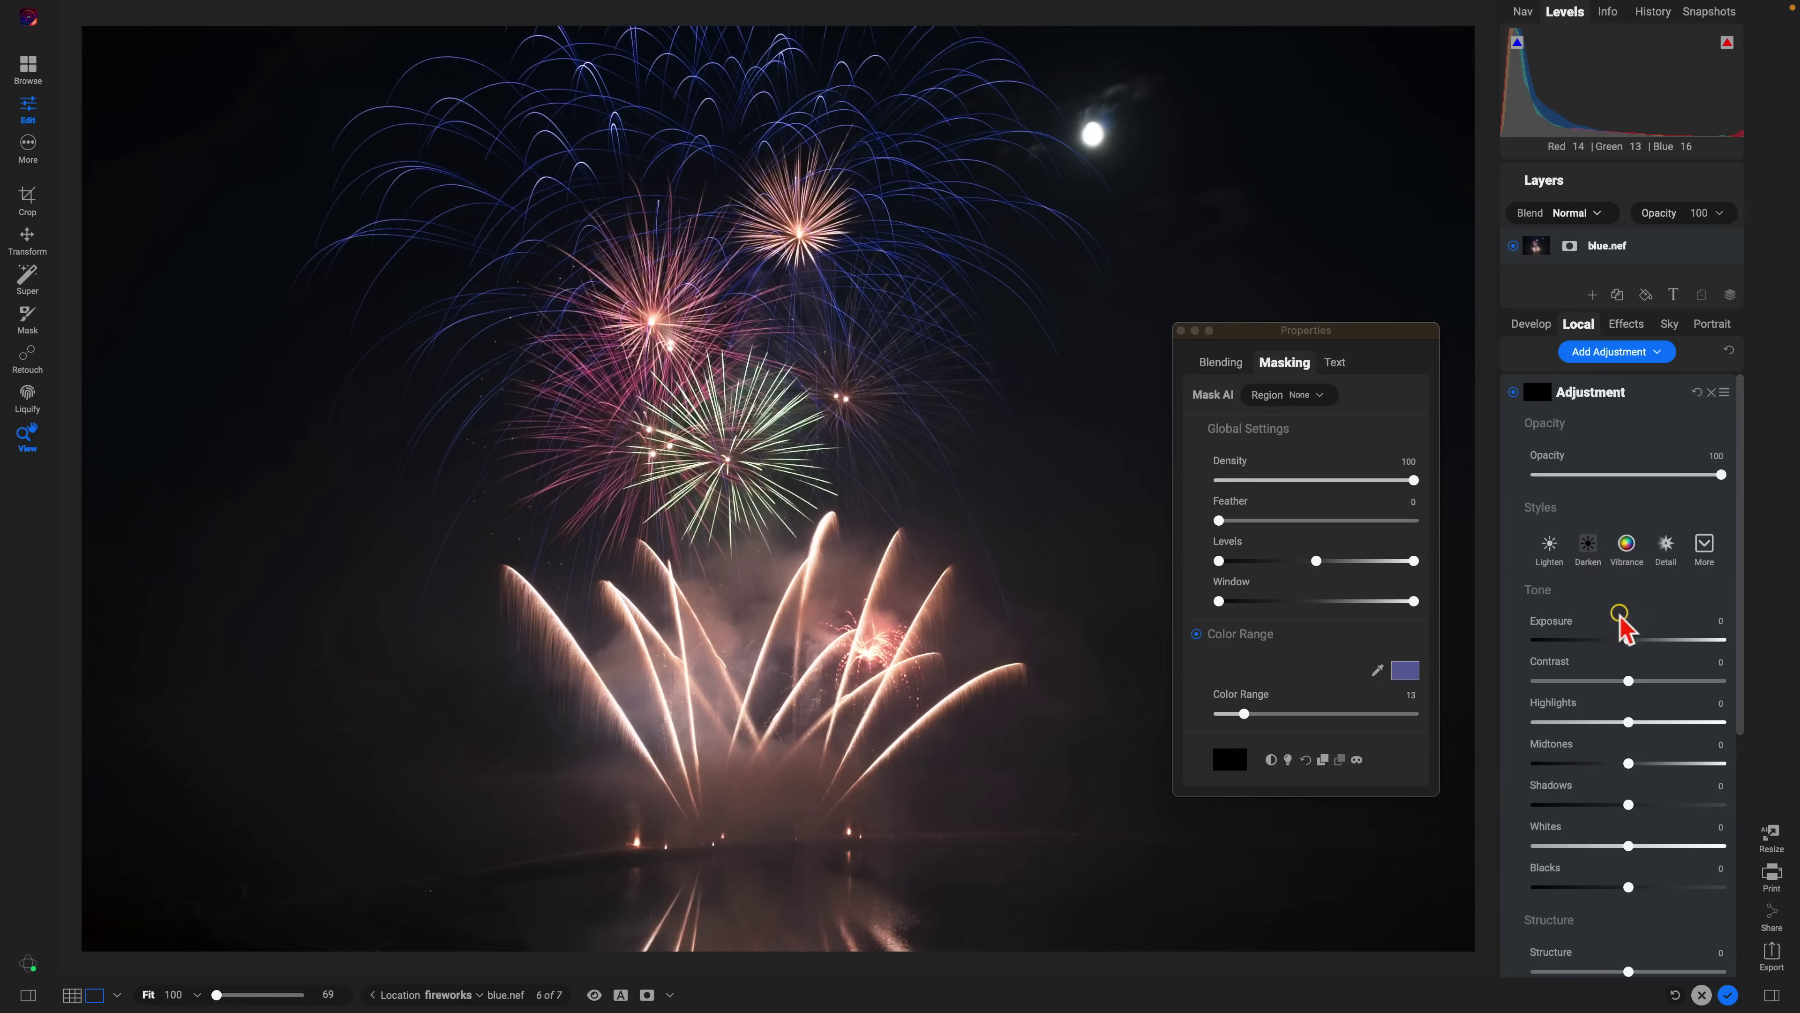
mouse_move(1636, 642)
left_mouse_down()
mouse_move(1680, 644)
mouse_move(1625, 642)
mouse_move(1674, 644)
mouse_move(1644, 642)
left_mouse_up()
double_click(1563, 622)
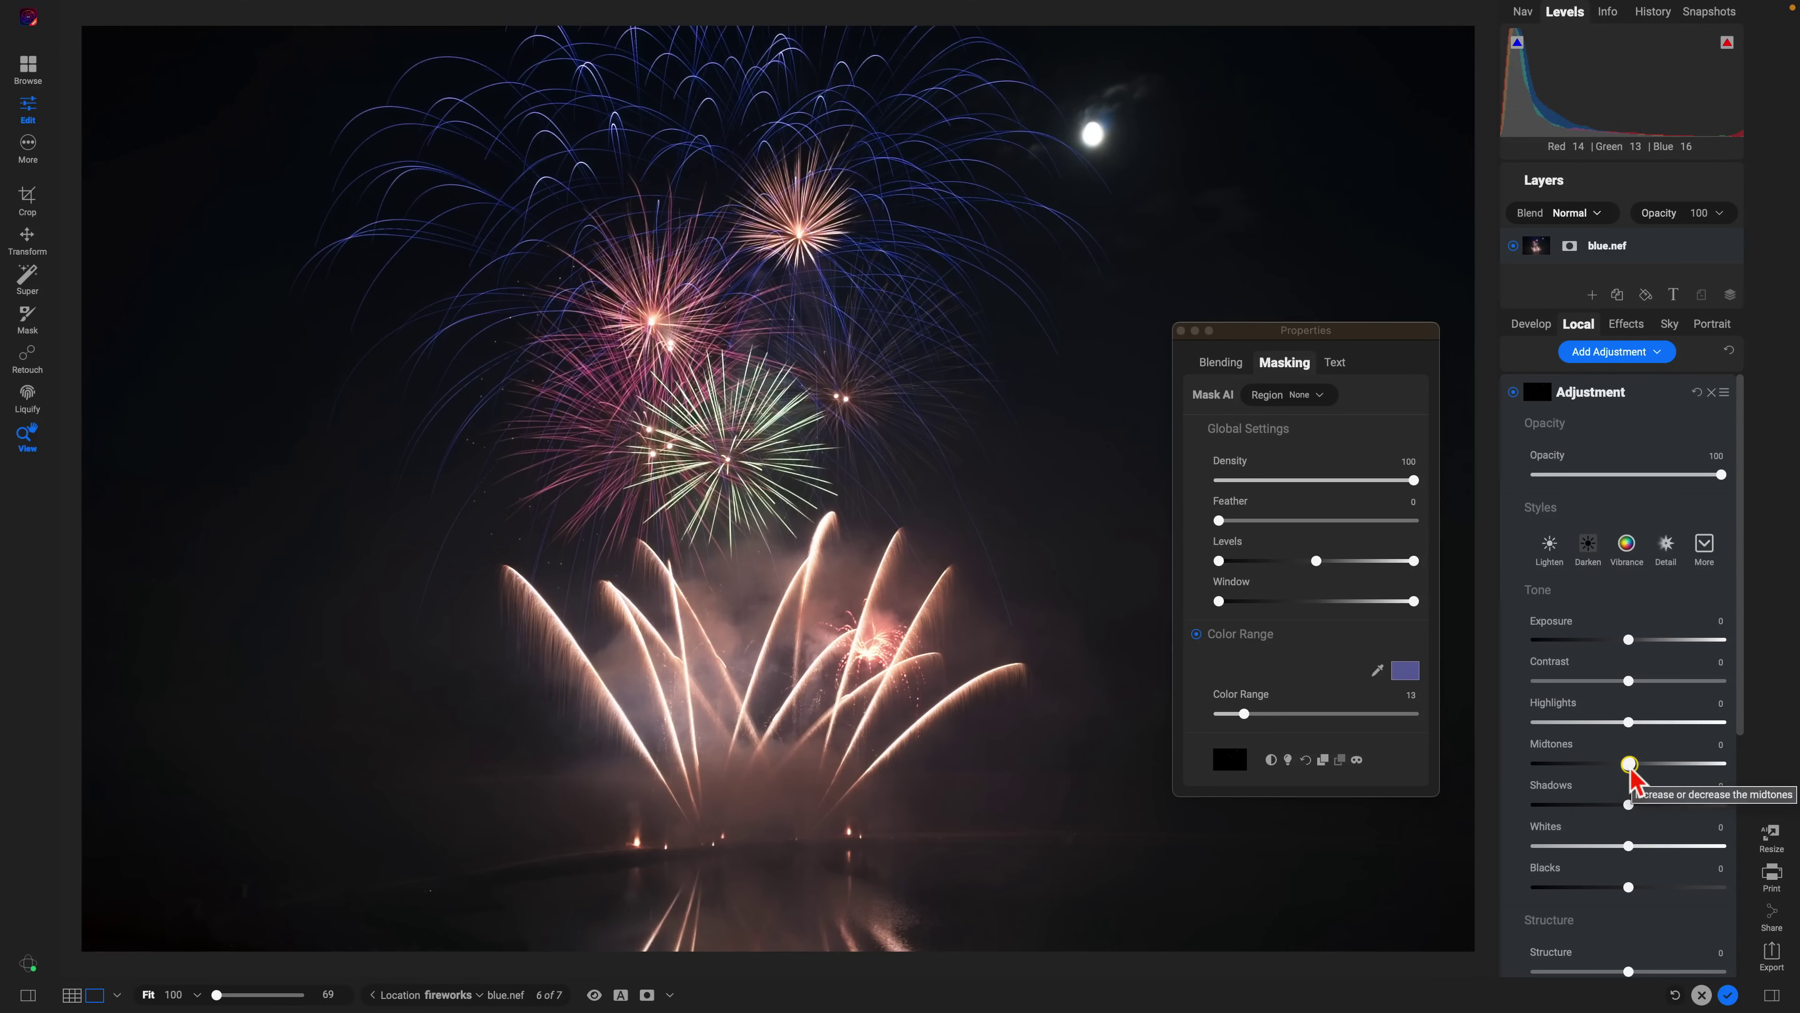
left_click_drag(1629, 764, 1685, 766)
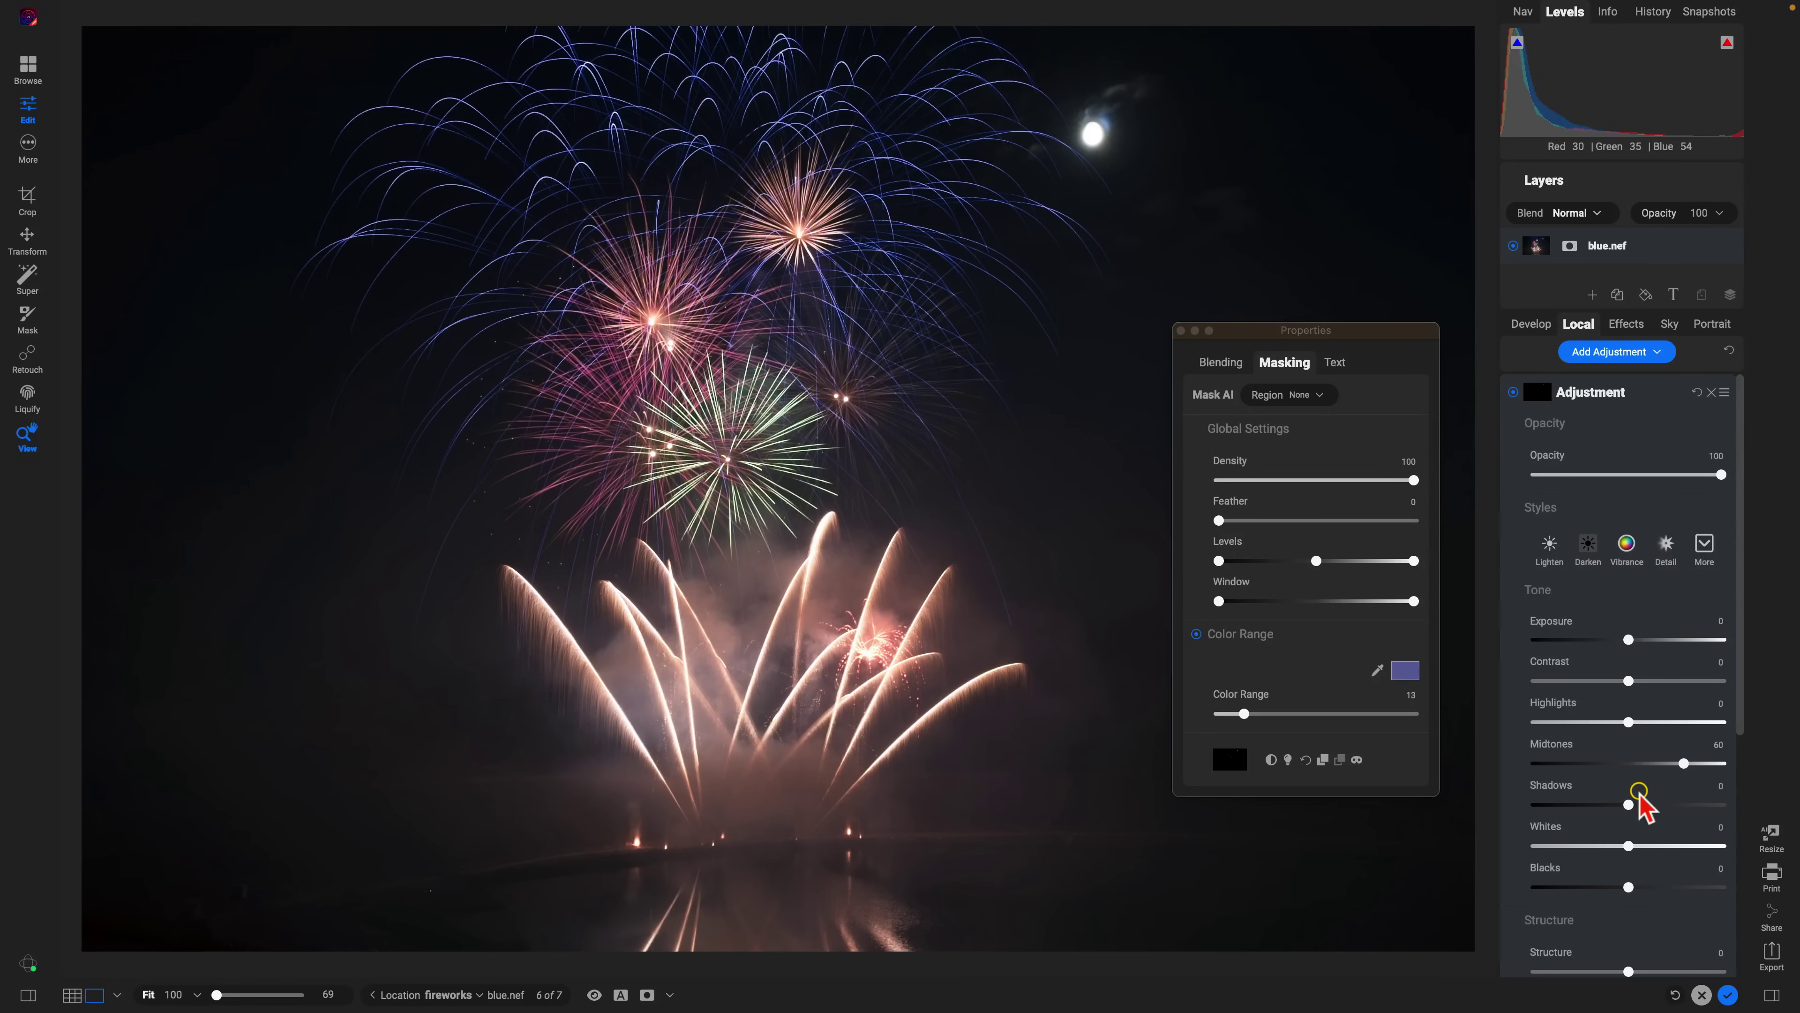
scroll(1640, 790, "down", 5)
mouse_move(1630, 819)
left_mouse_down()
mouse_move(1687, 821)
mouse_move(1565, 821)
mouse_move(1694, 821)
mouse_move(1633, 822)
mouse_move(1679, 823)
mouse_move(1660, 821)
left_mouse_up()
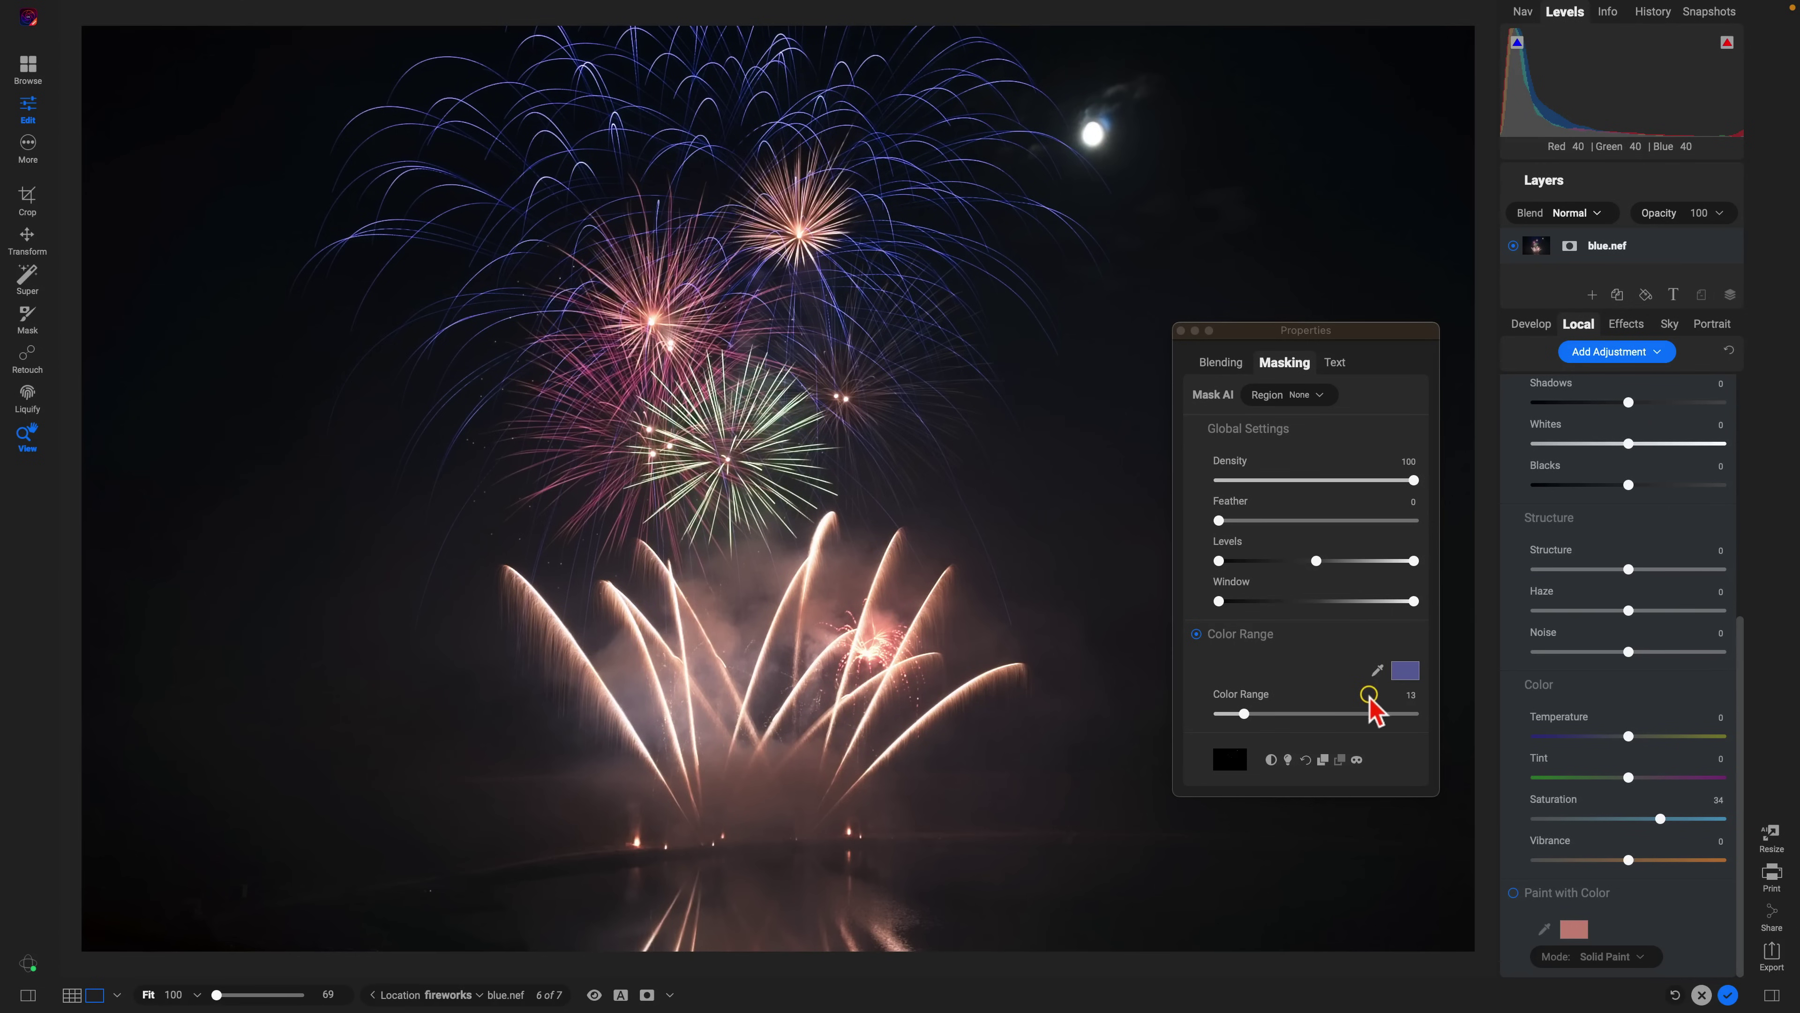
Show the mask and shift its Color Range color to a more saturated blue on the color wheel.
left_click(1356, 760)
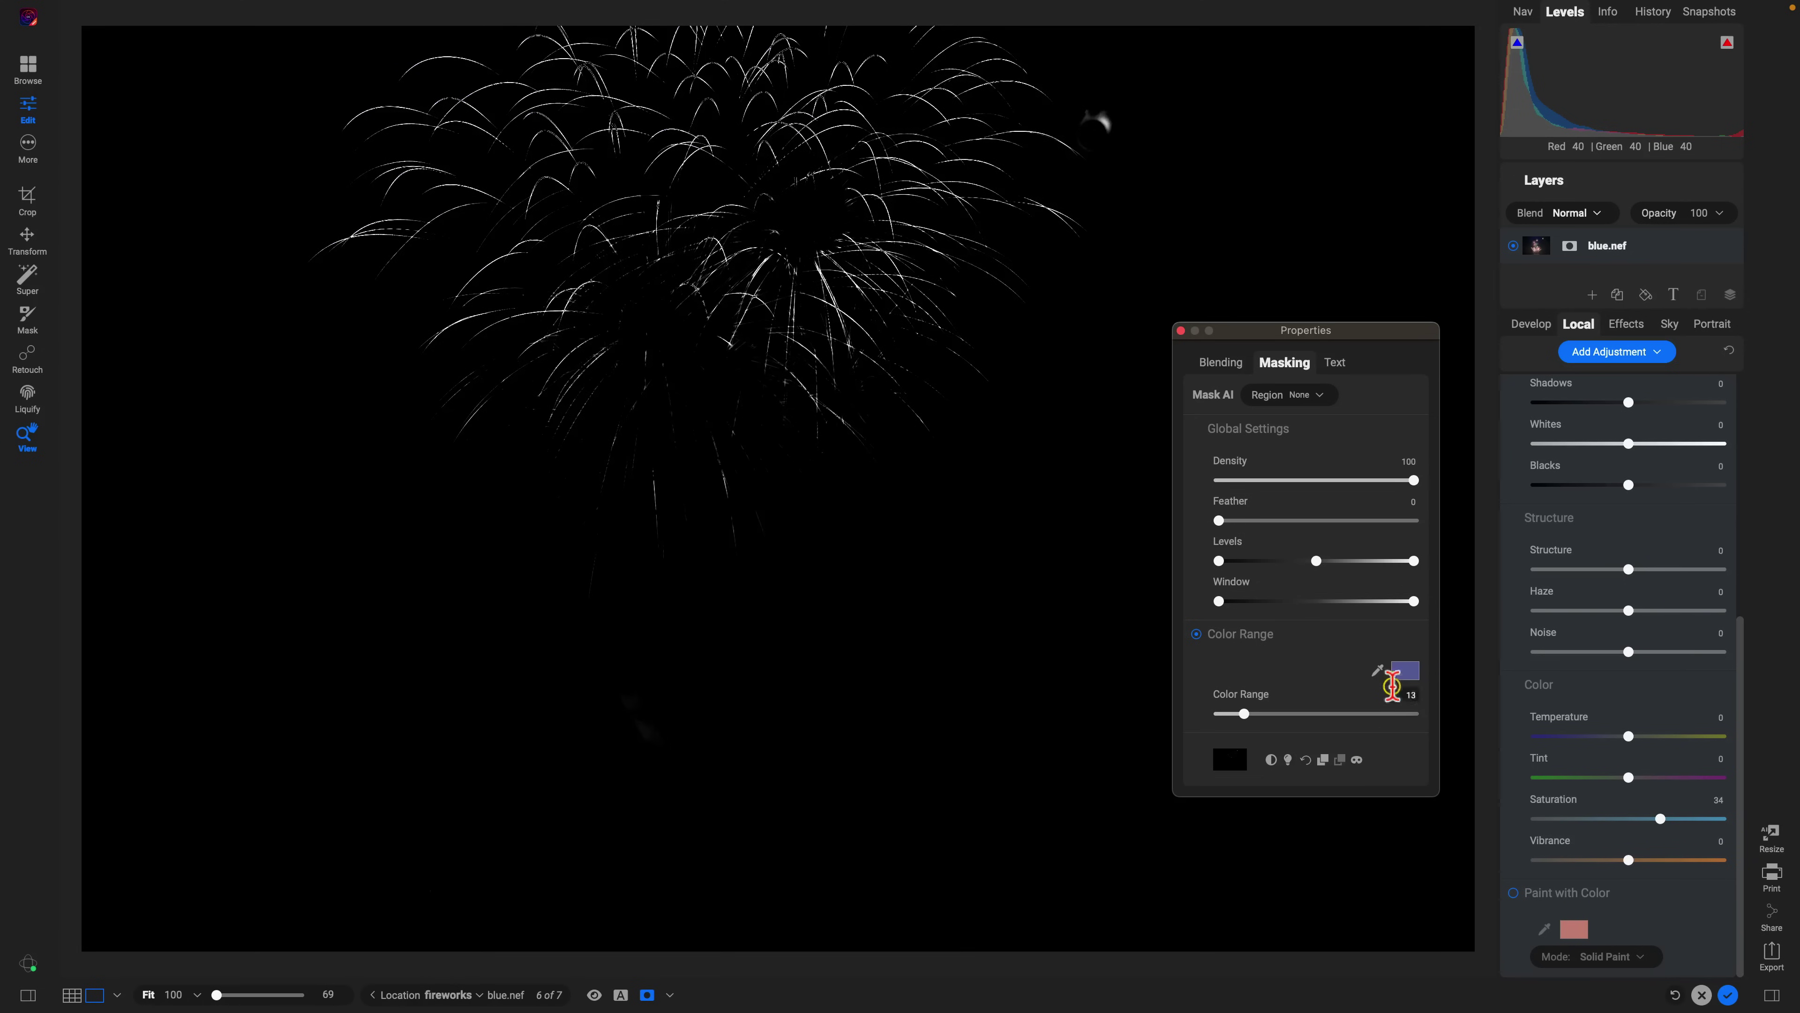
left_click(1404, 671)
left_click_drag(965, 567, 1180, 468)
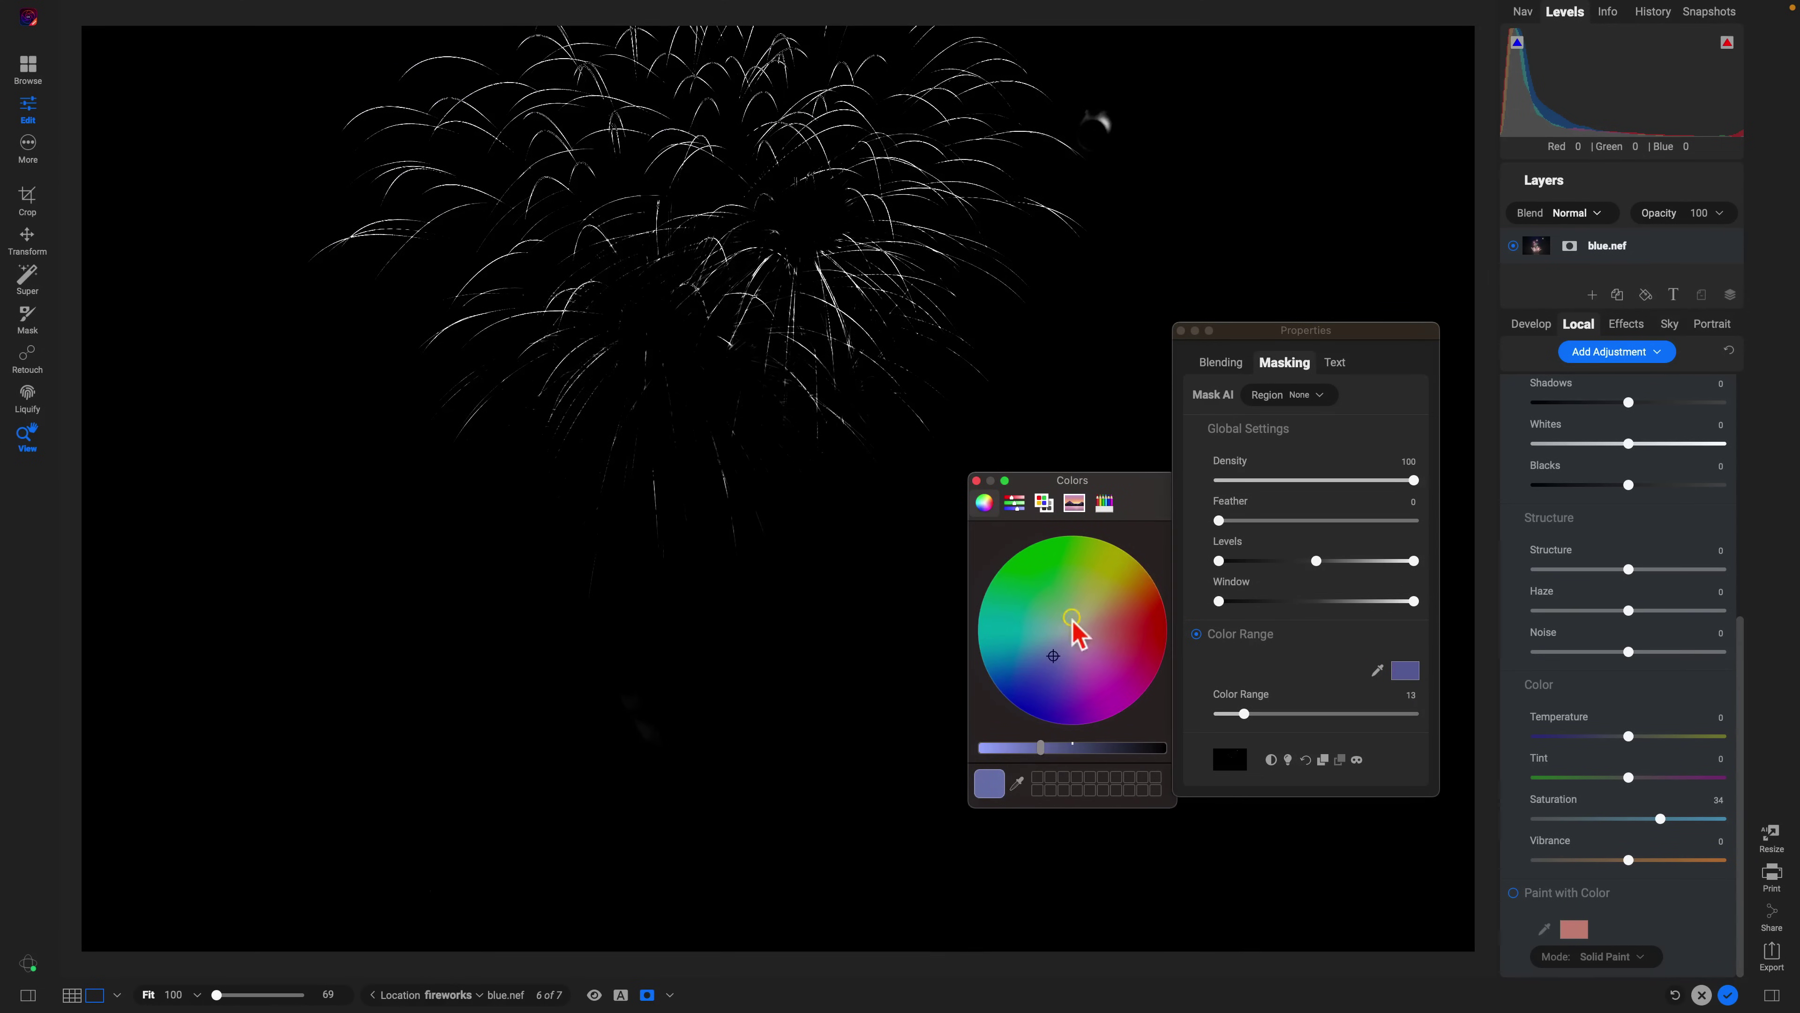
left_click(1053, 652)
mouse_move(1054, 652)
left_mouse_down()
mouse_move(1025, 668)
mouse_move(1059, 678)
mouse_move(1051, 701)
mouse_move(1027, 665)
left_mouse_up()
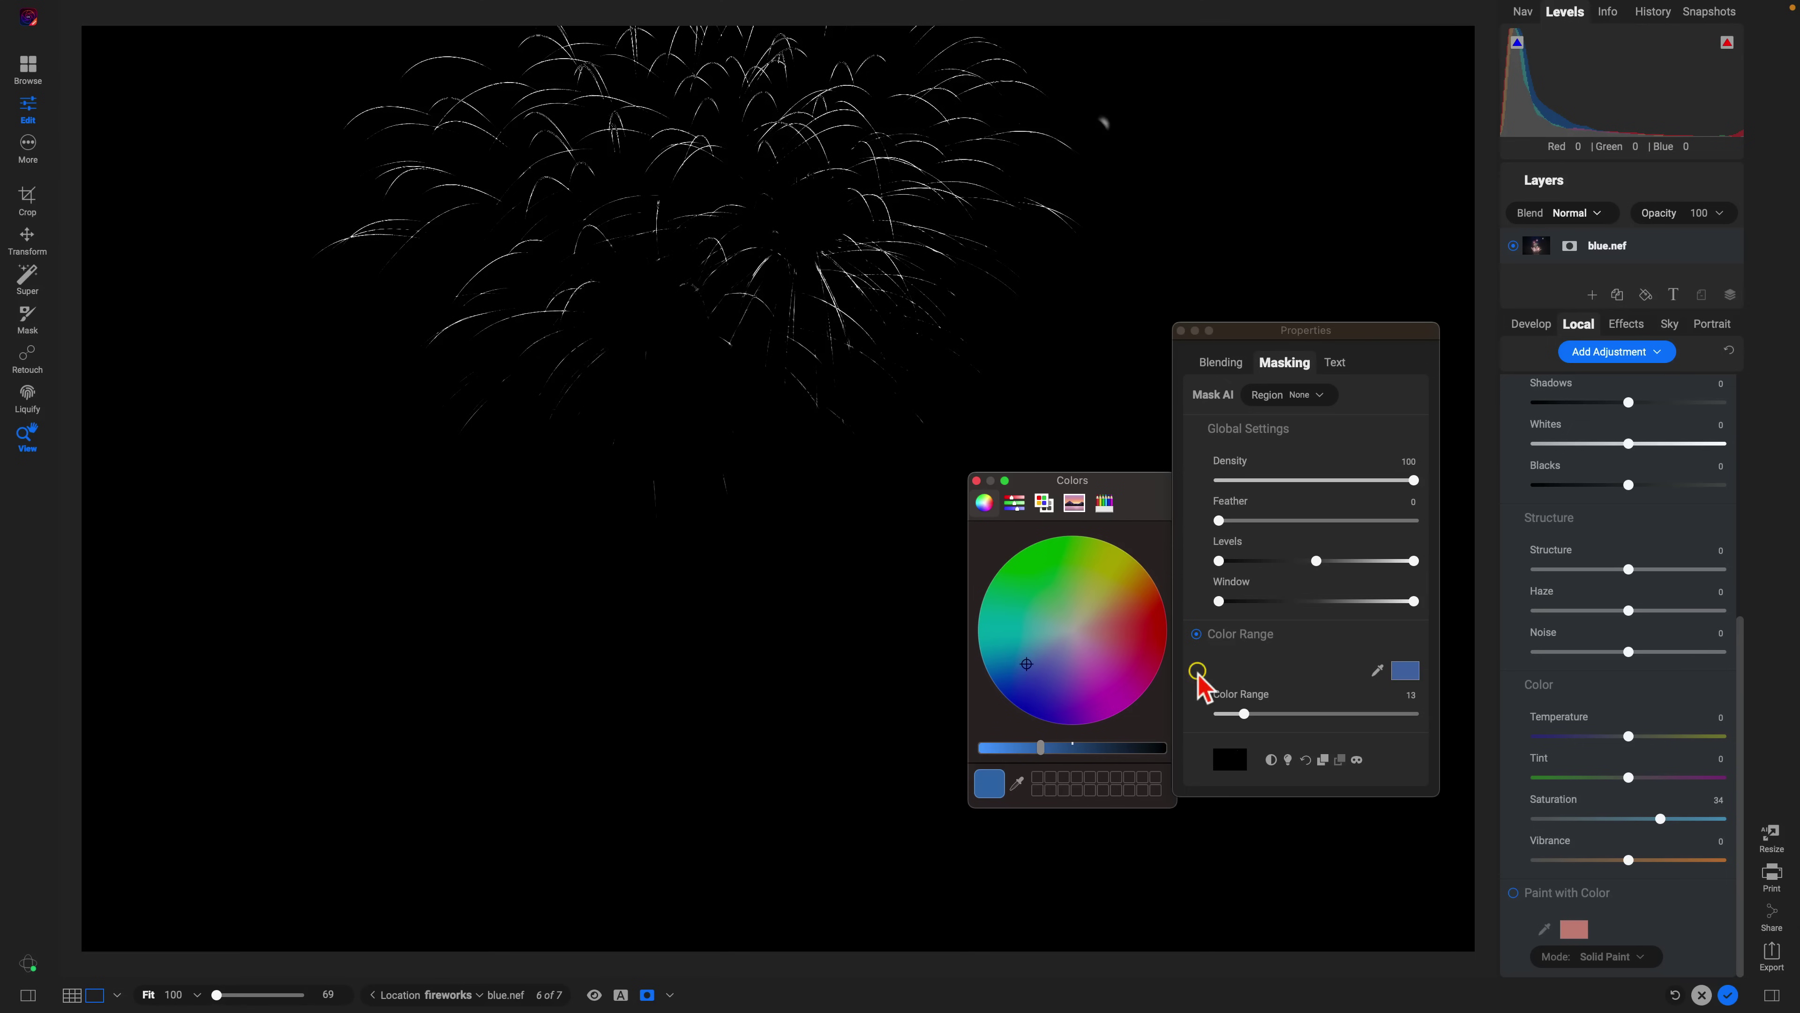
Widen the mask's Color Range to 19, hide the mask view, and compare the photo with the blue adjustment off and on.
left_click_drag(1244, 713, 1256, 712)
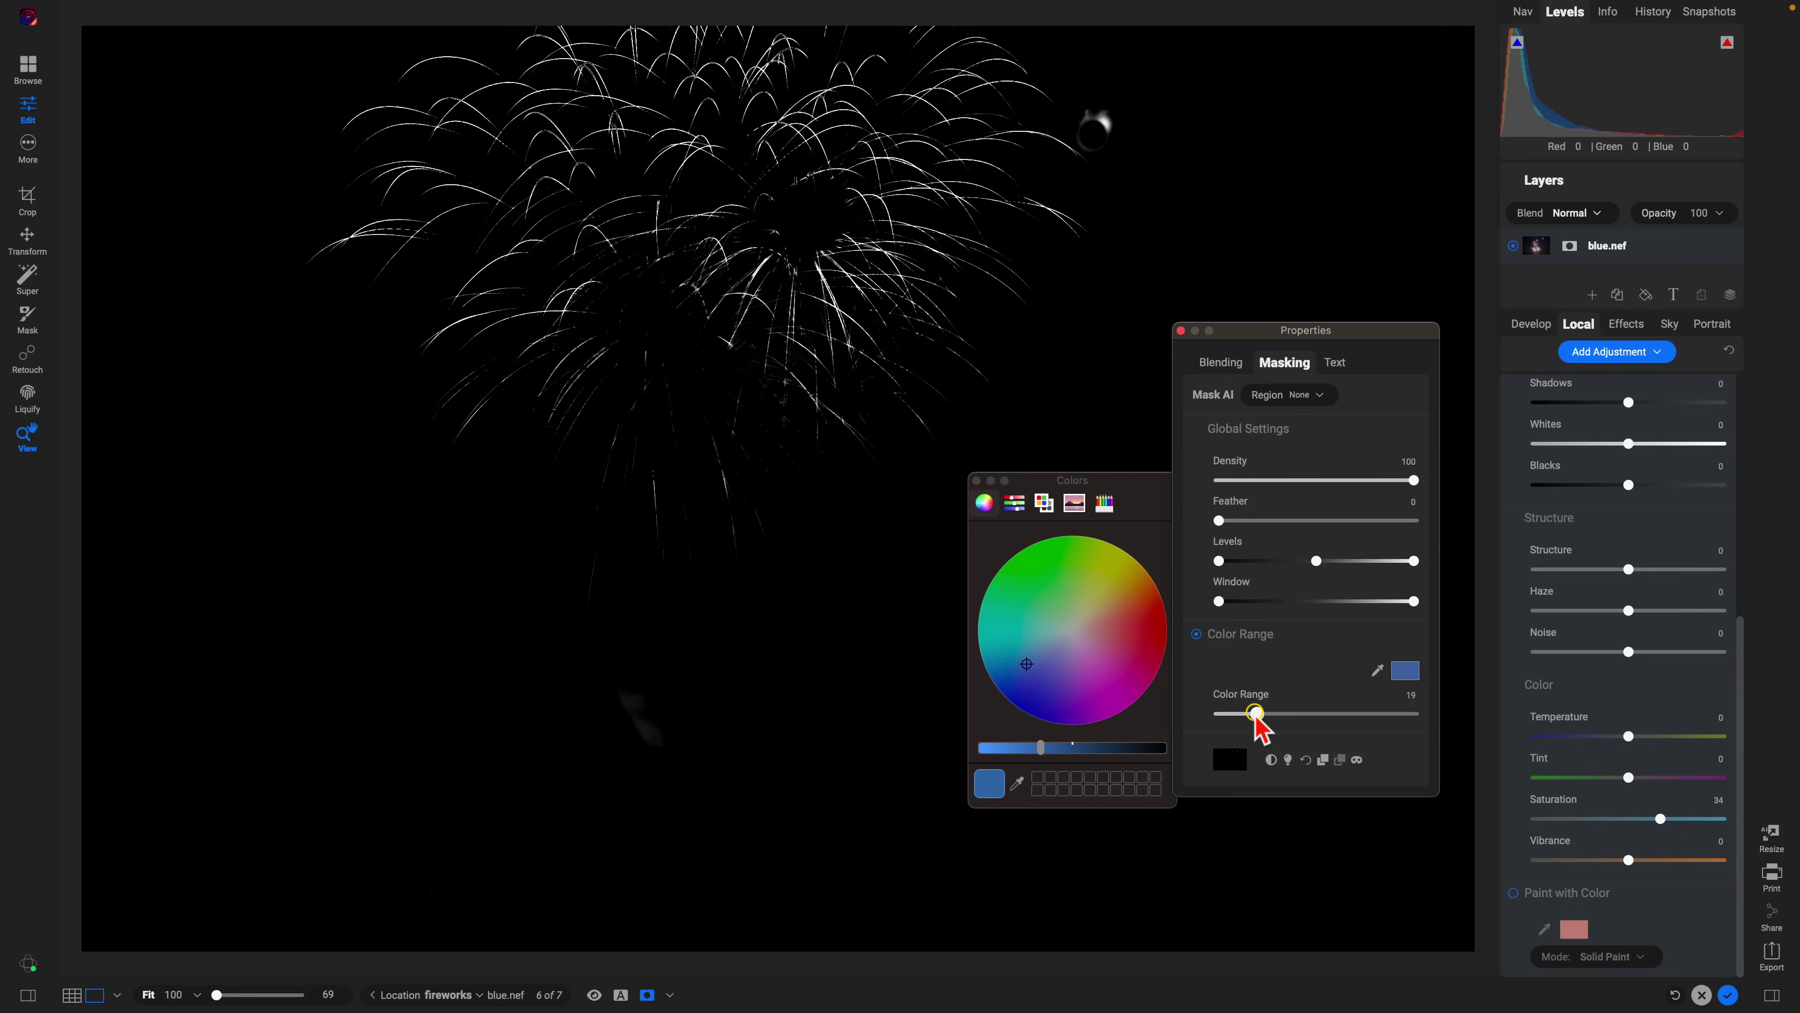
left_click(1356, 759)
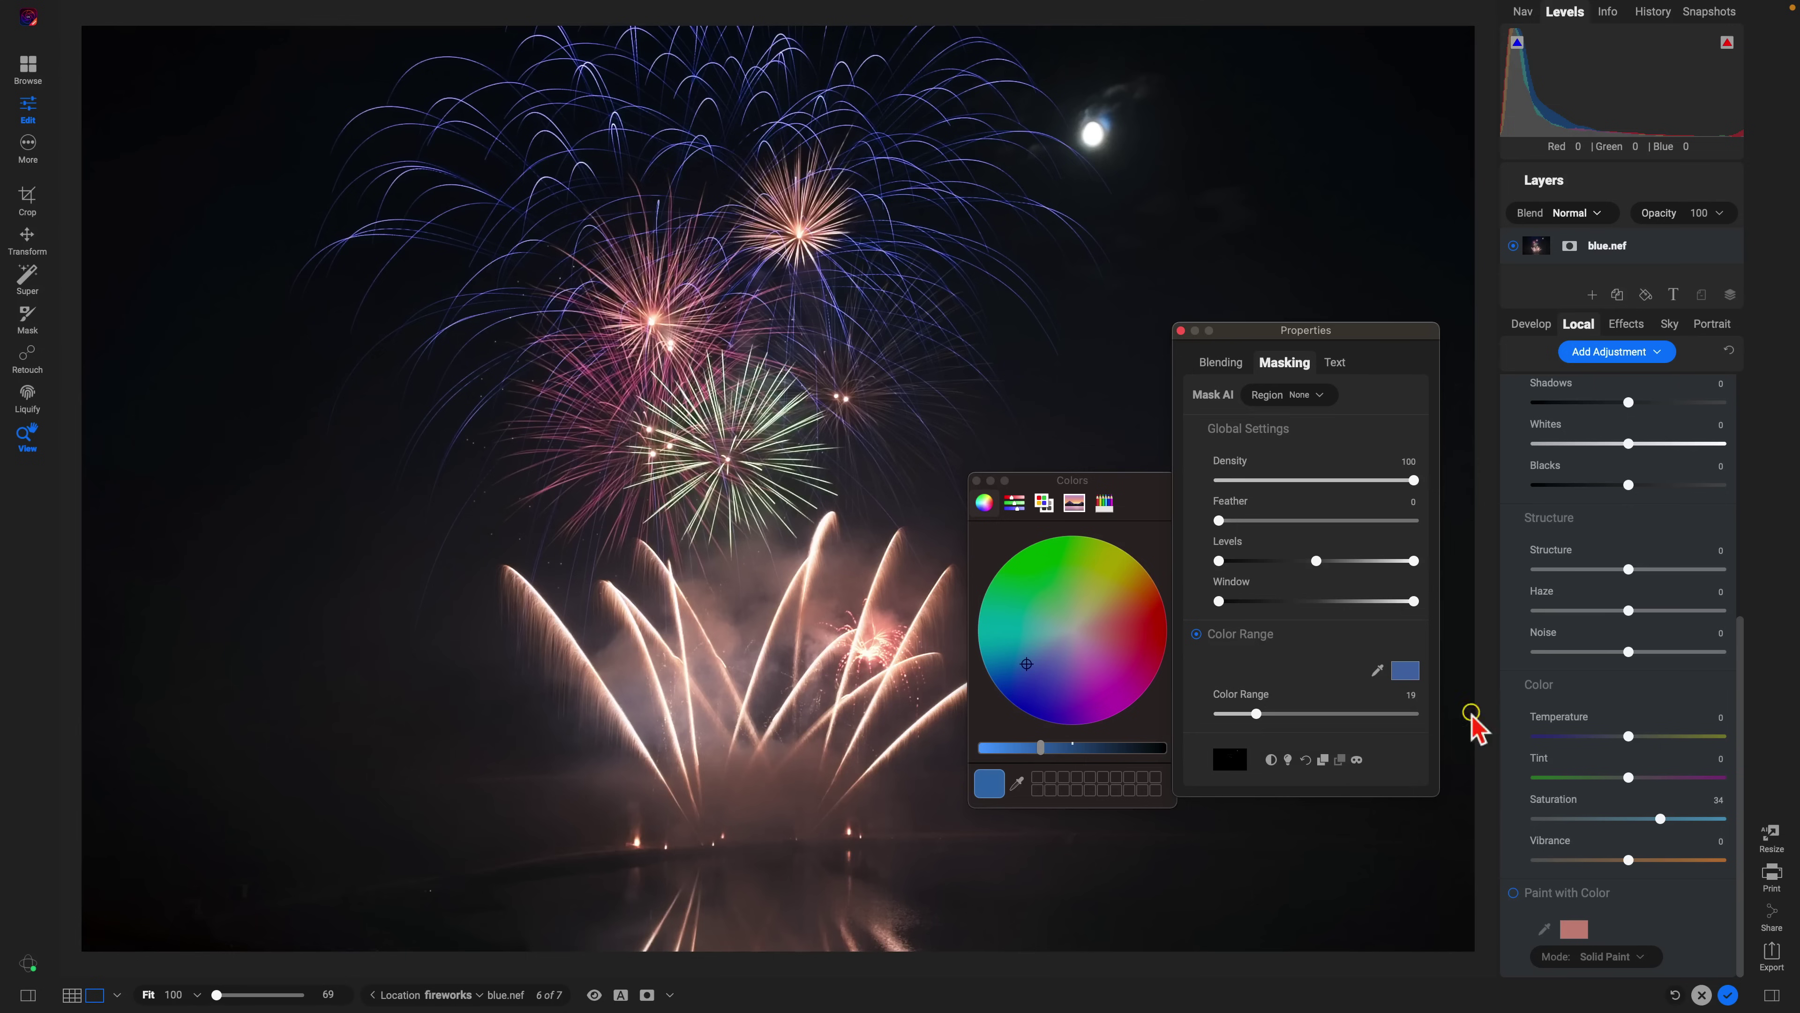
scroll(1607, 704, "up", 6)
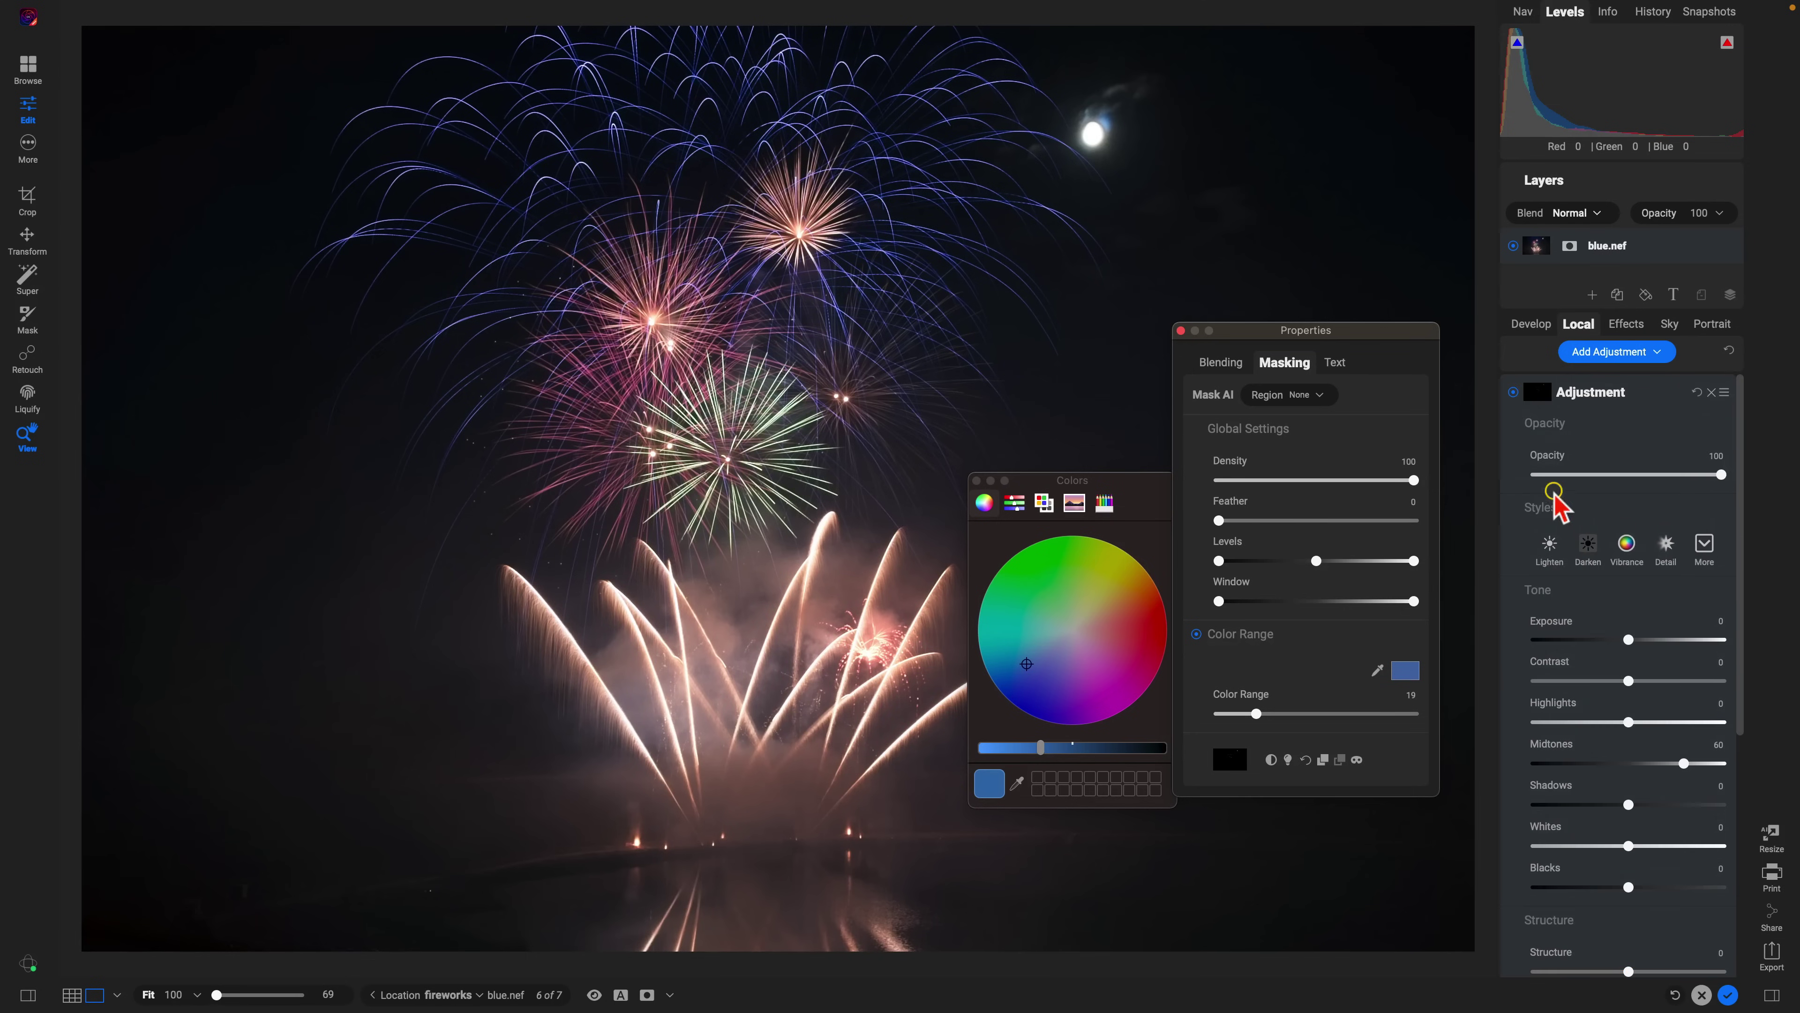
left_click(1511, 392)
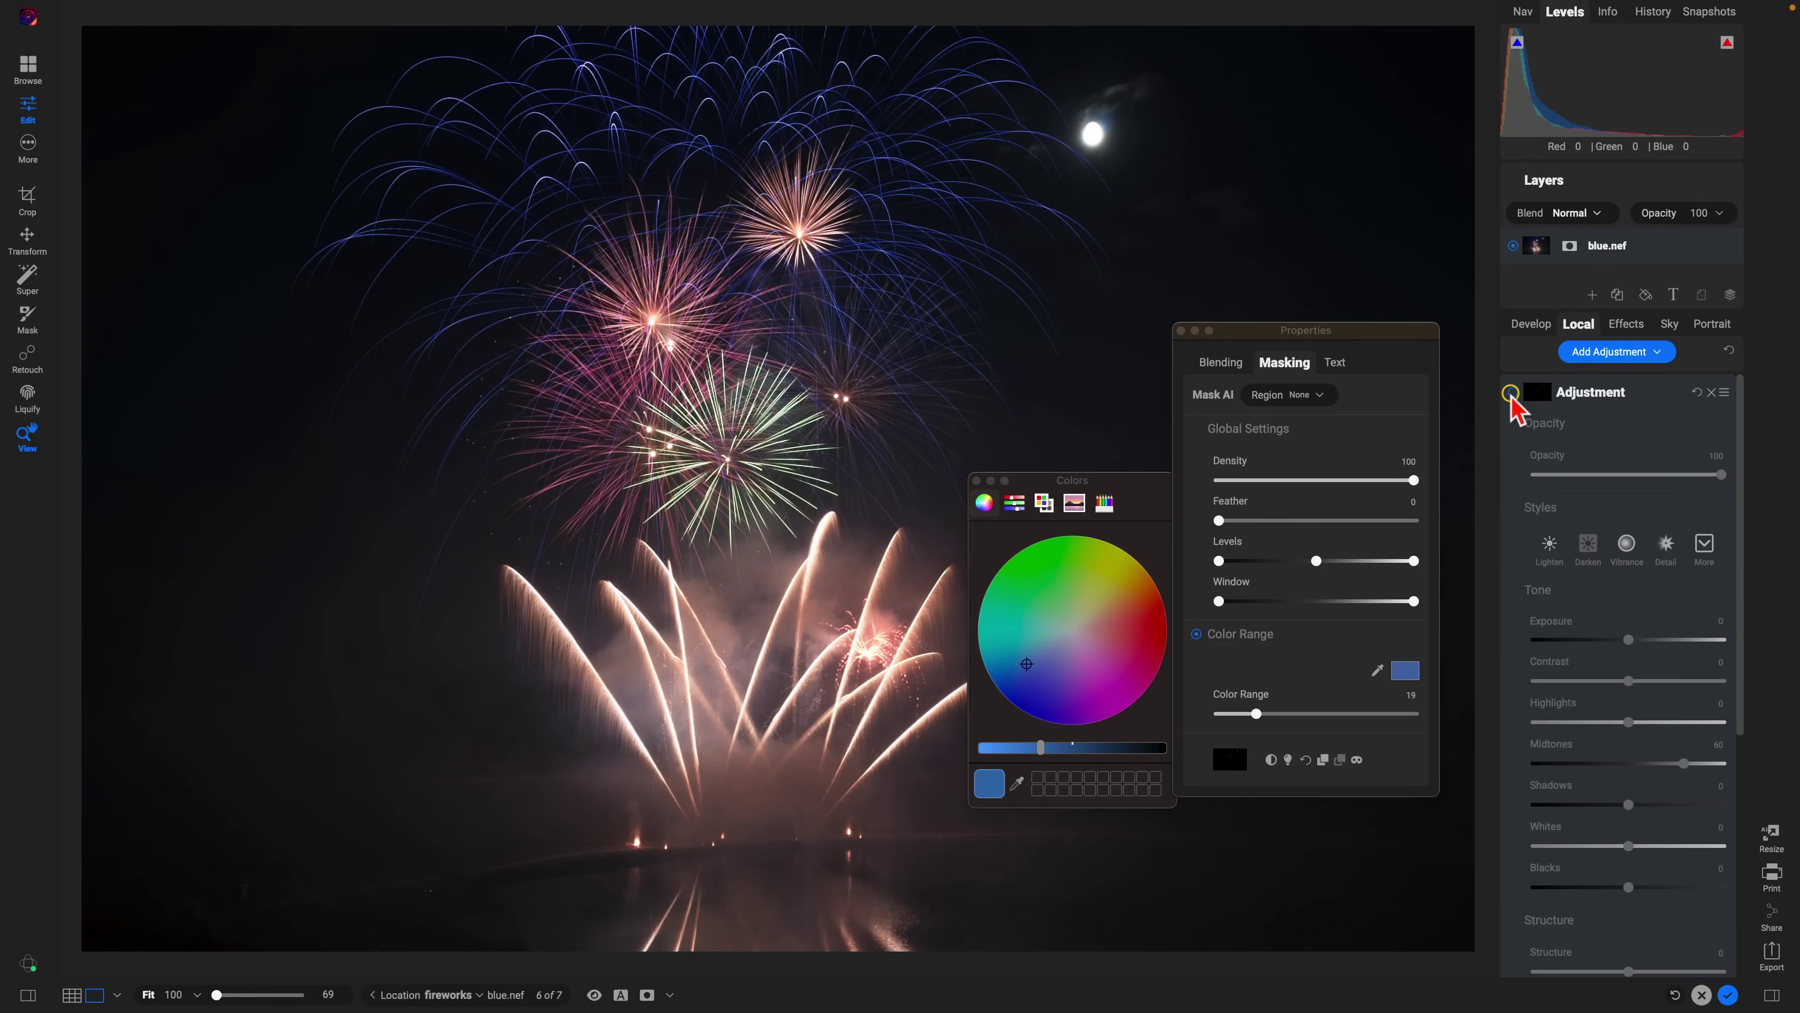
left_click(1511, 392)
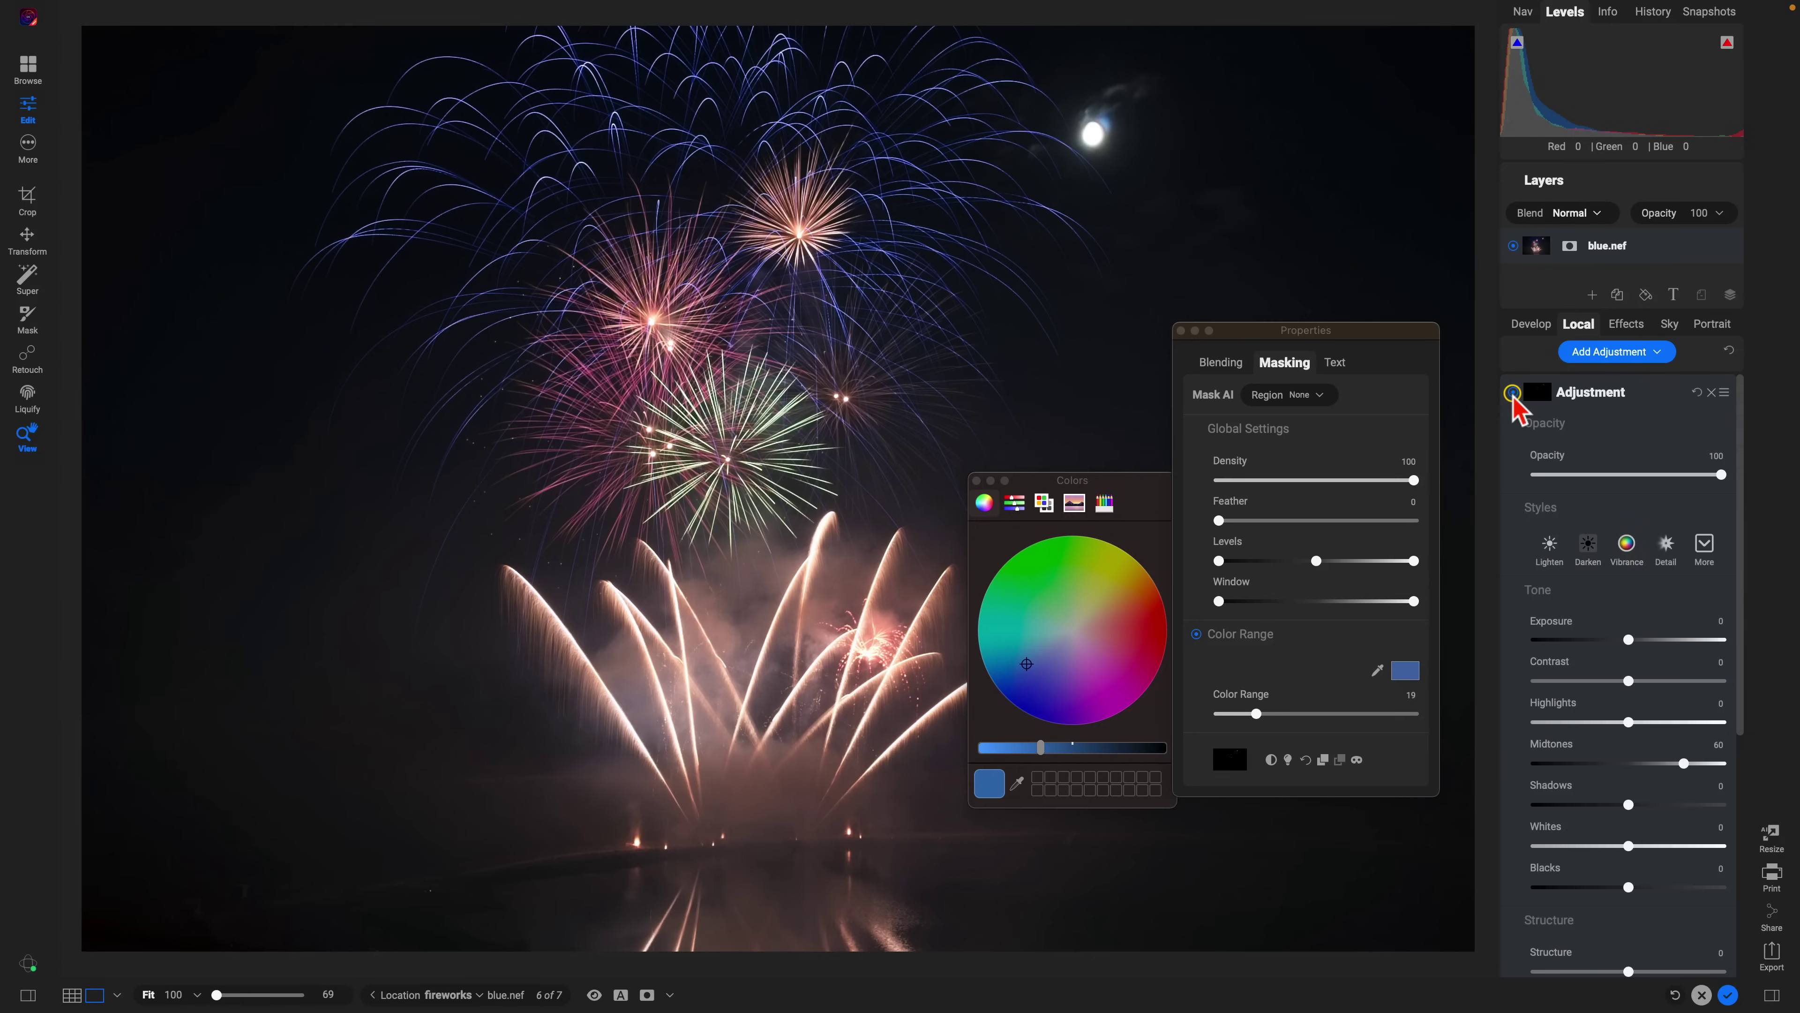
left_click(1513, 392)
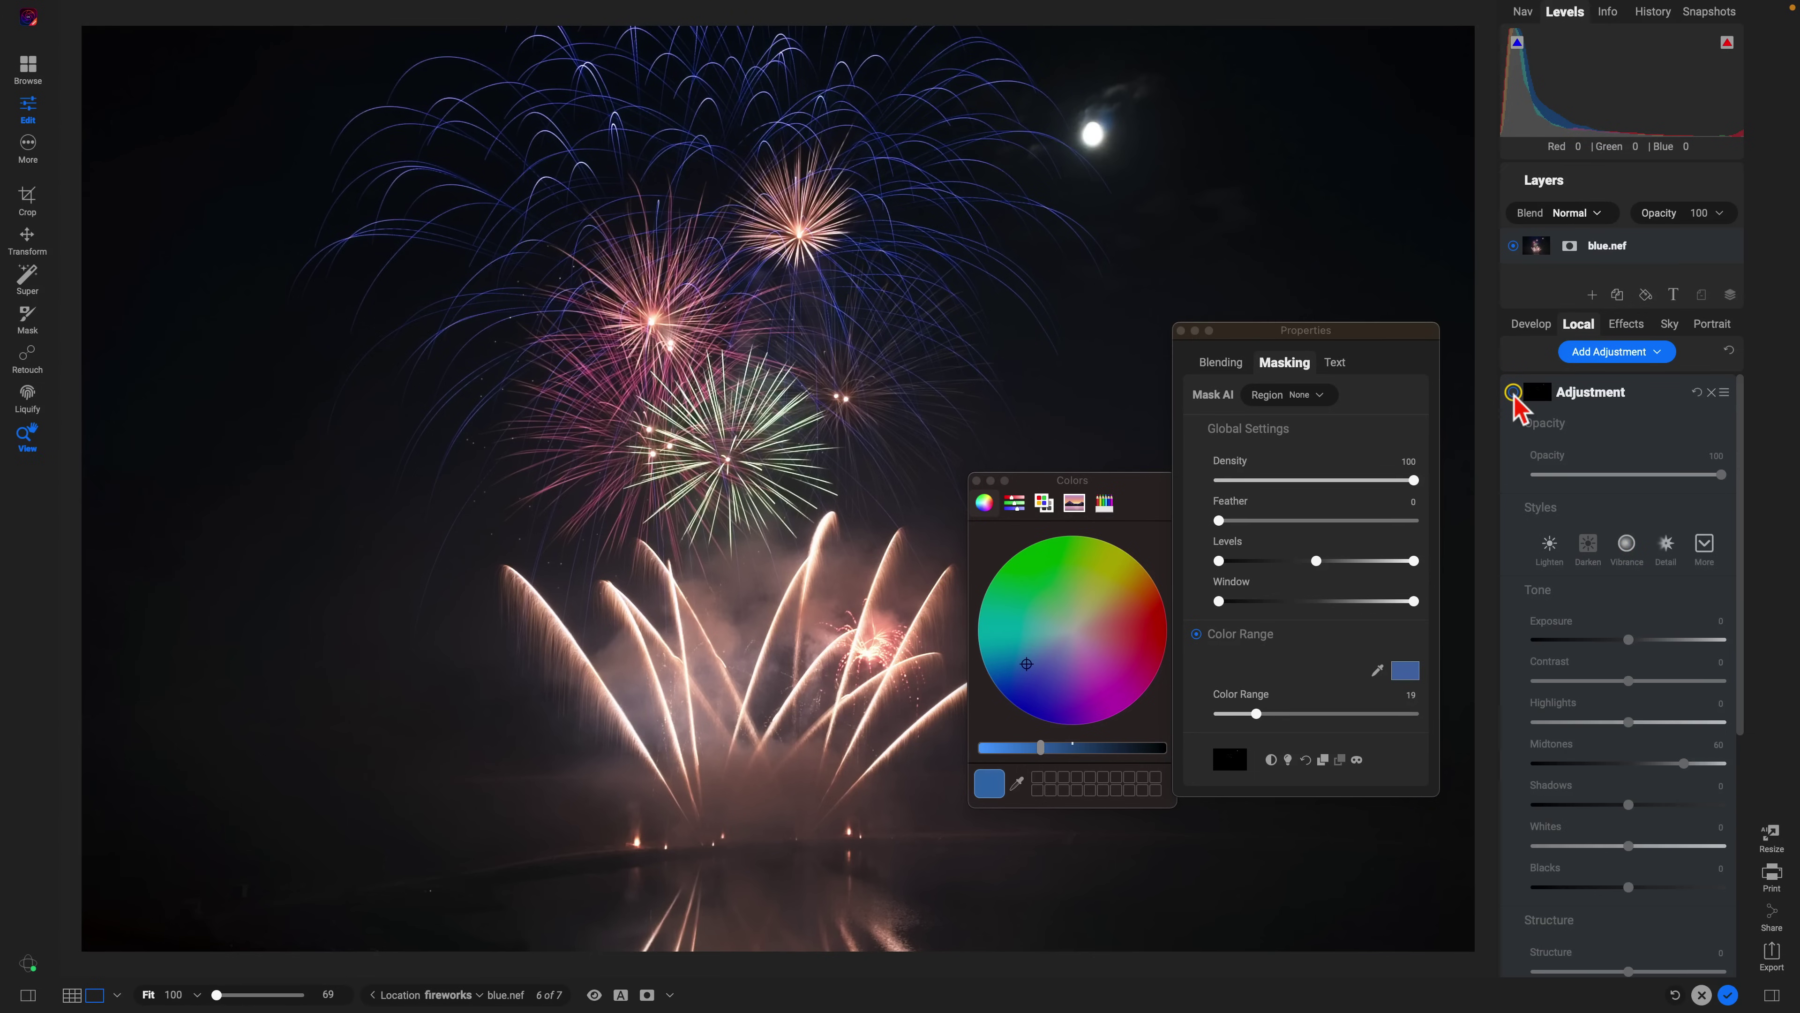
left_click(1512, 392)
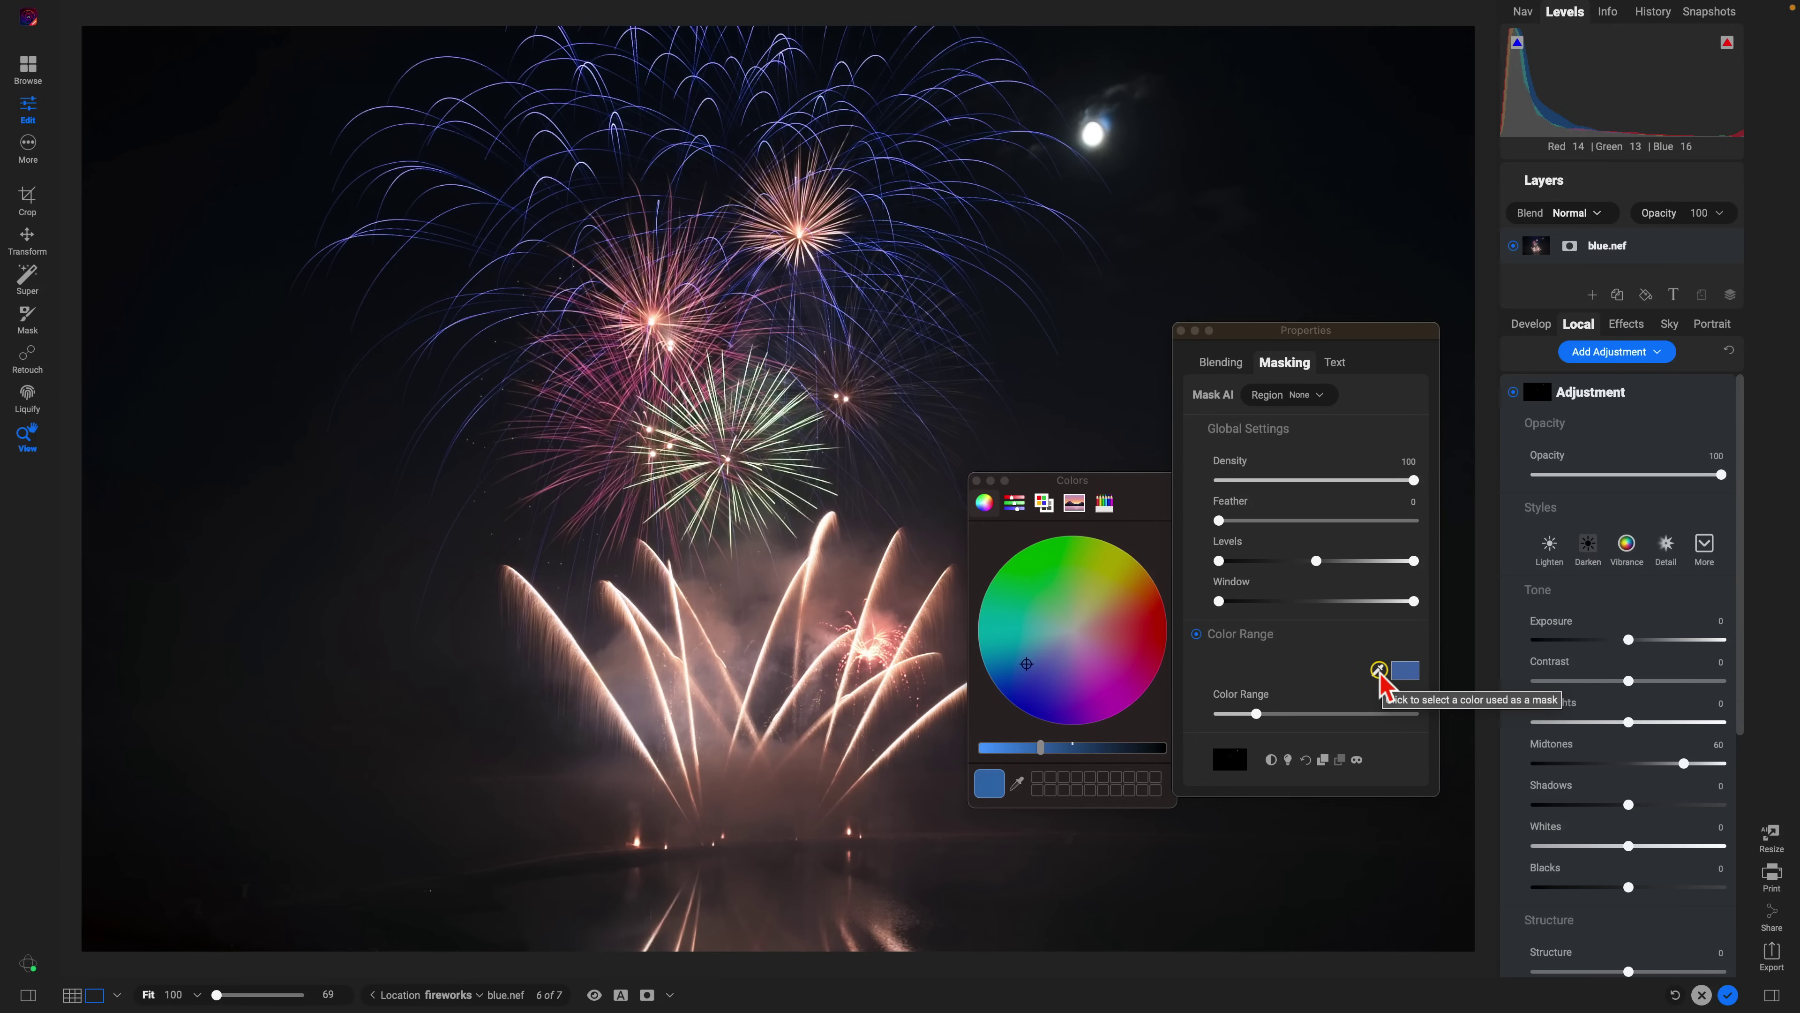
Close the color picker and check the blue adjustment's effect on the photo by toggling it off and on.
left_click(1407, 672)
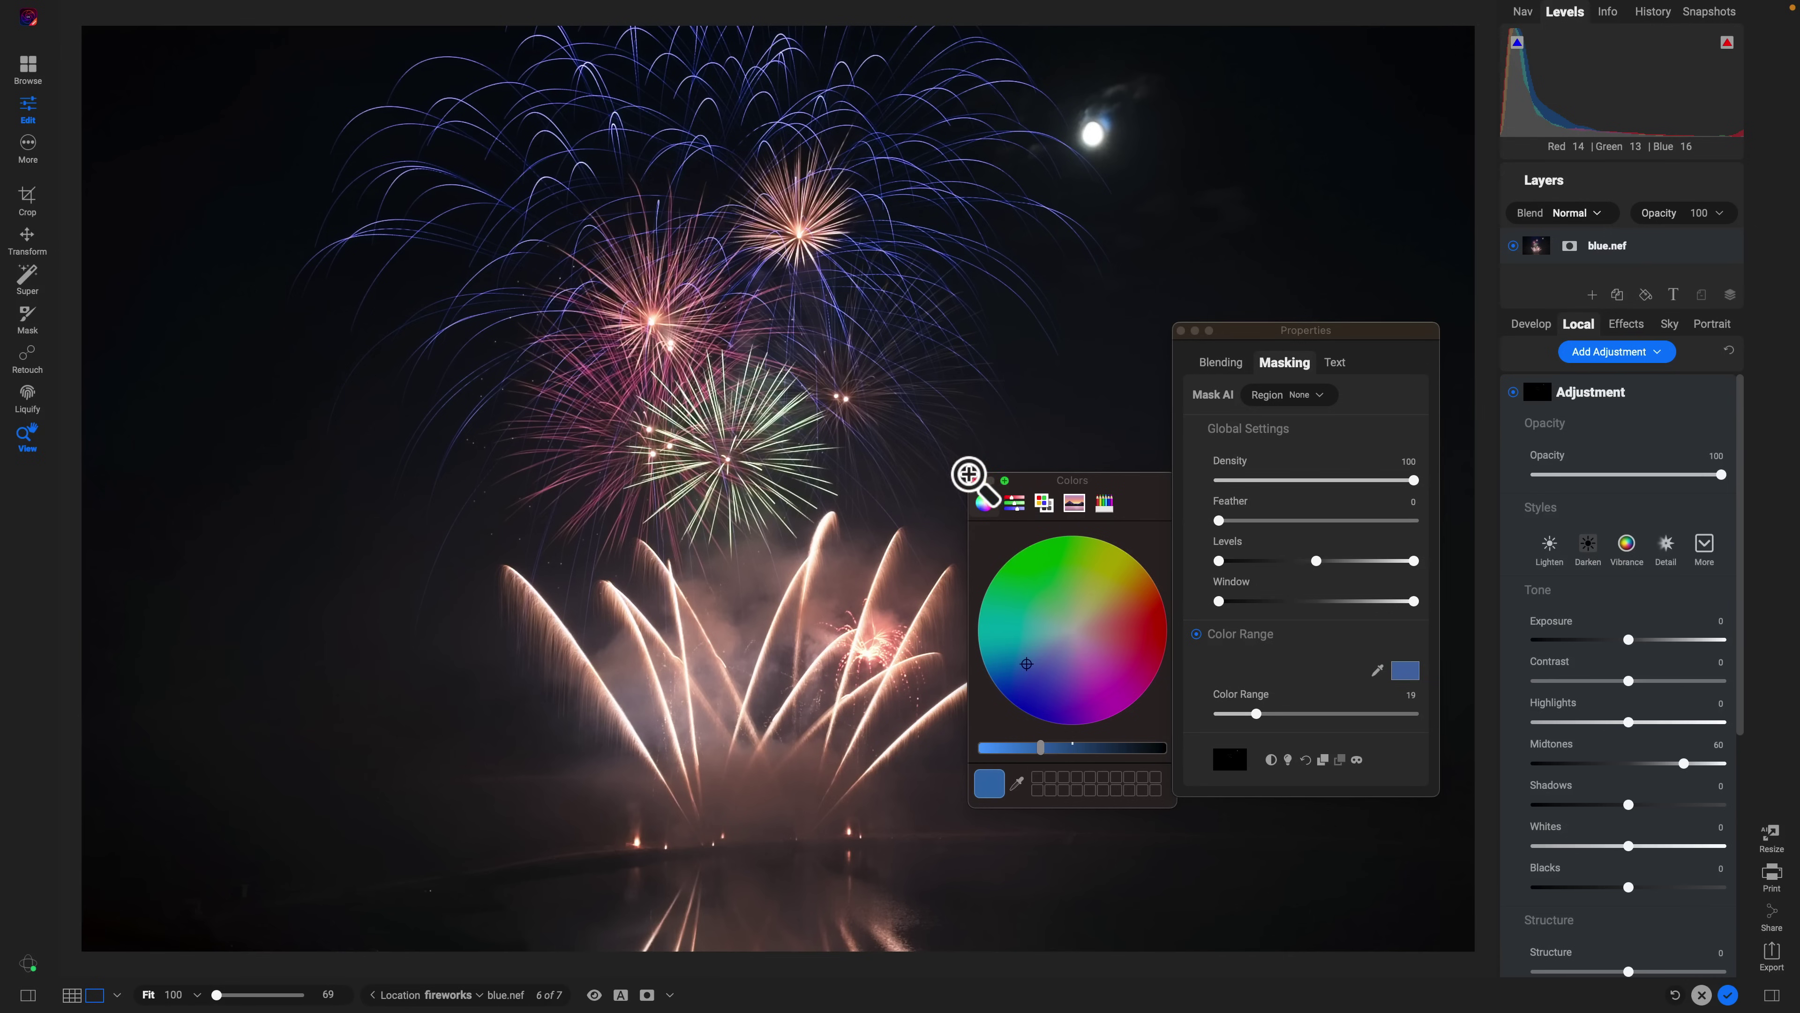
left_click(974, 478)
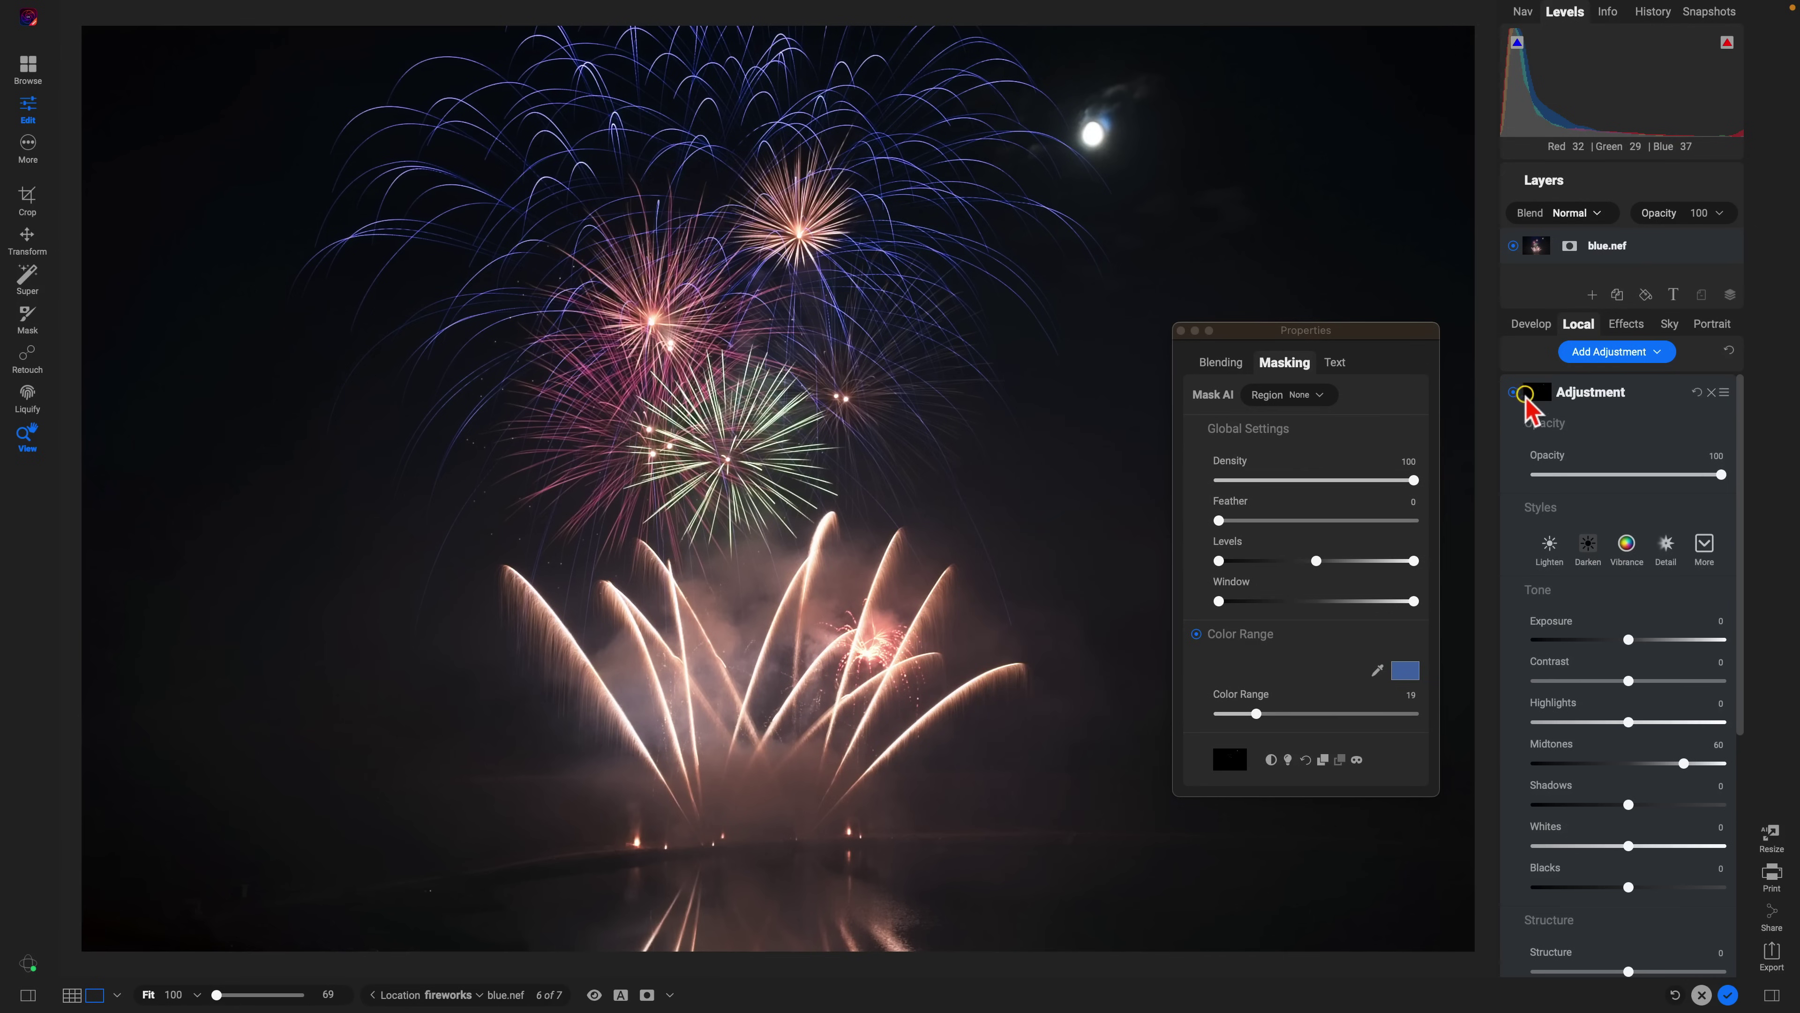
left_click(1513, 392)
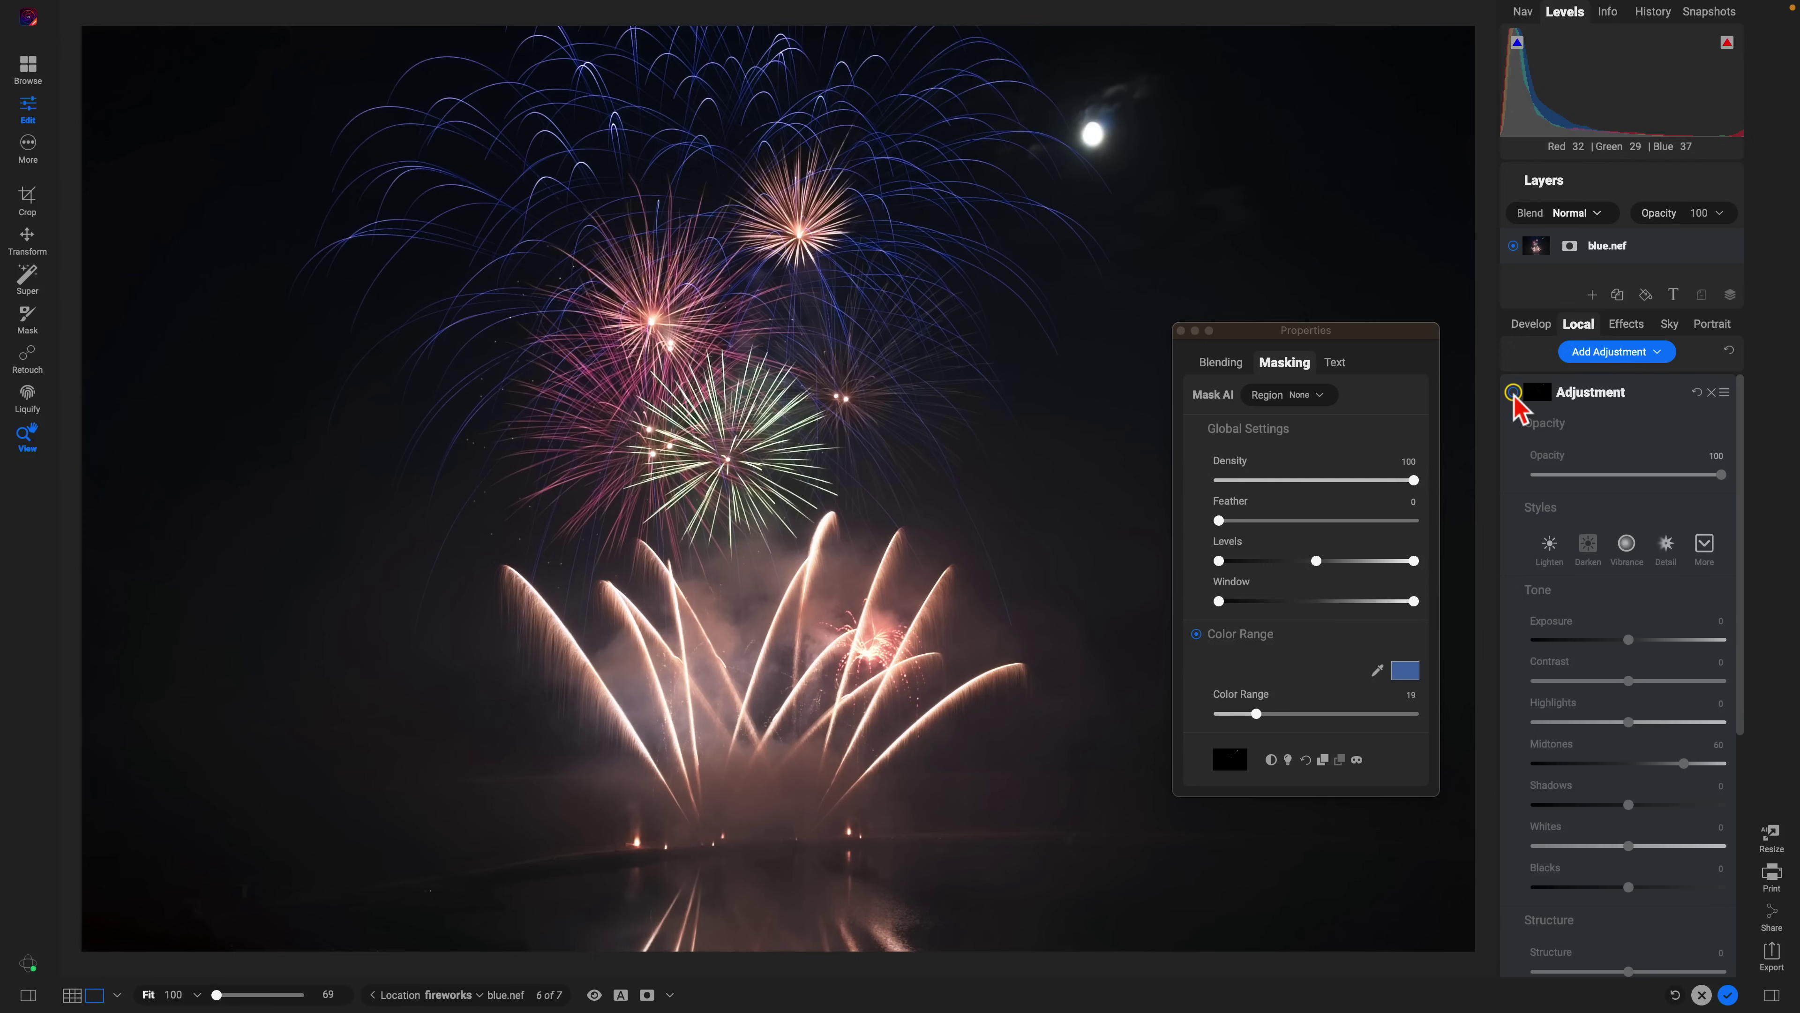
left_click(1514, 392)
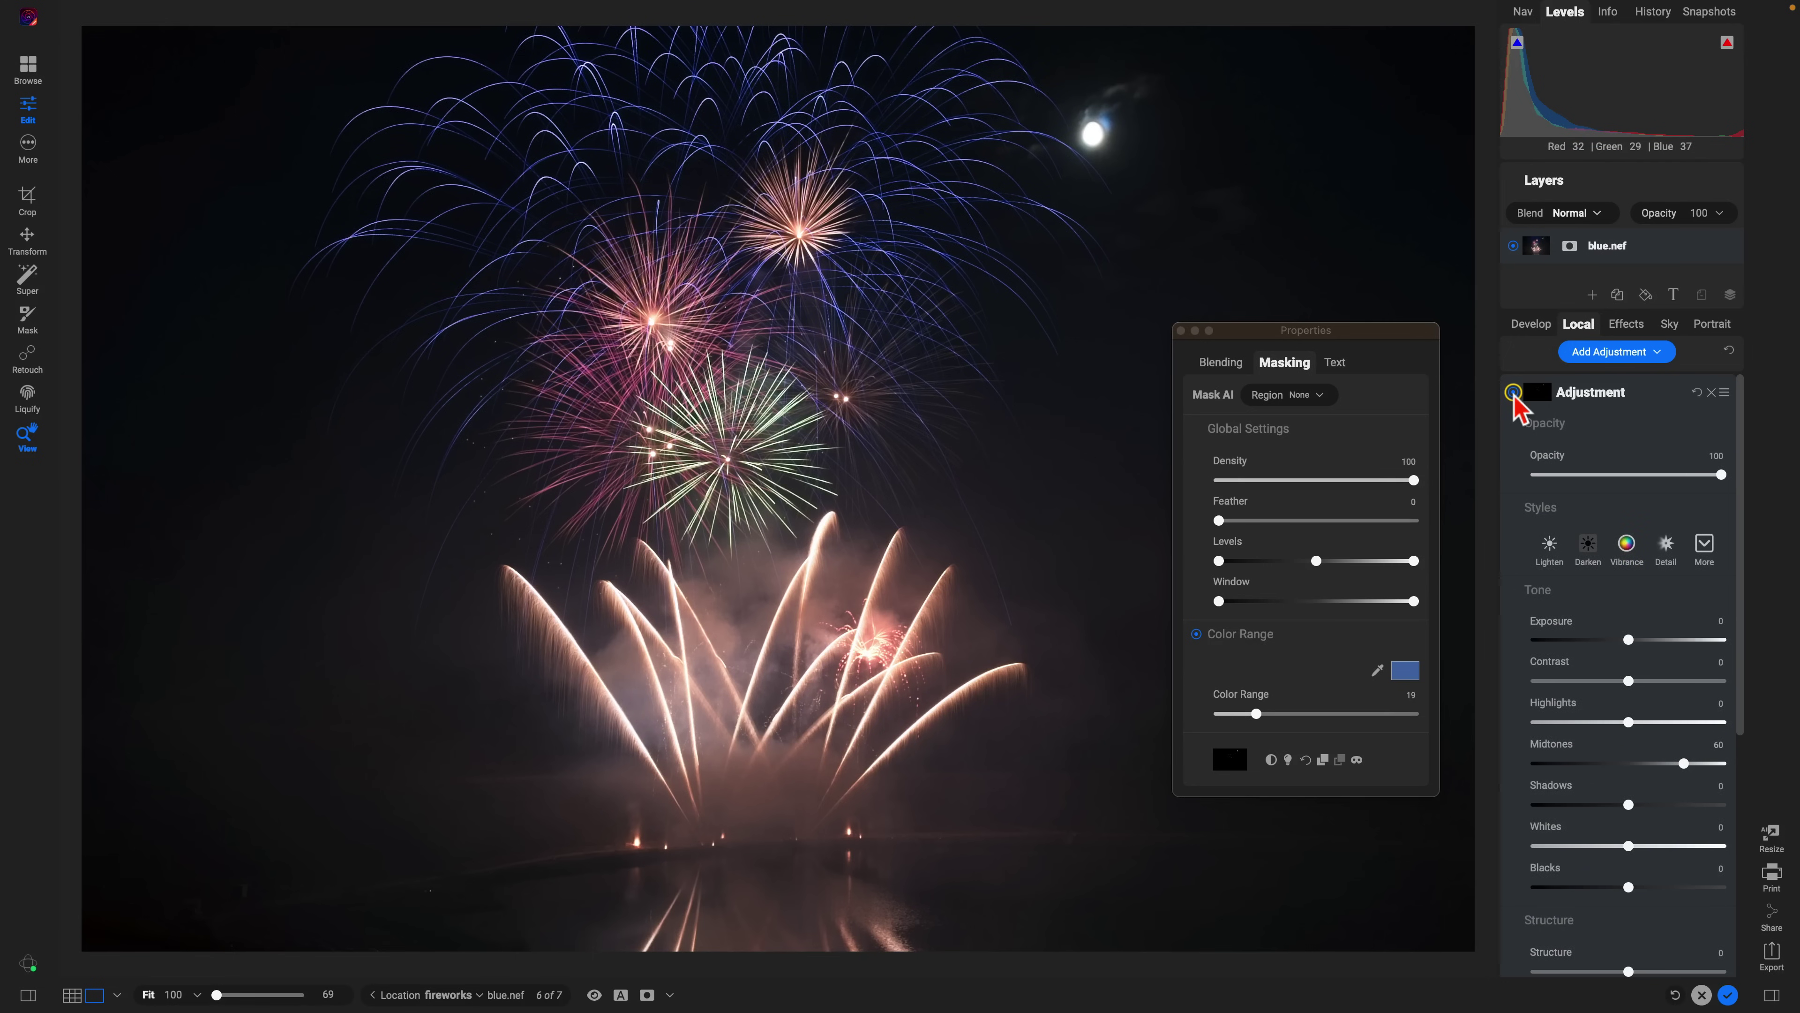
left_click(1513, 392)
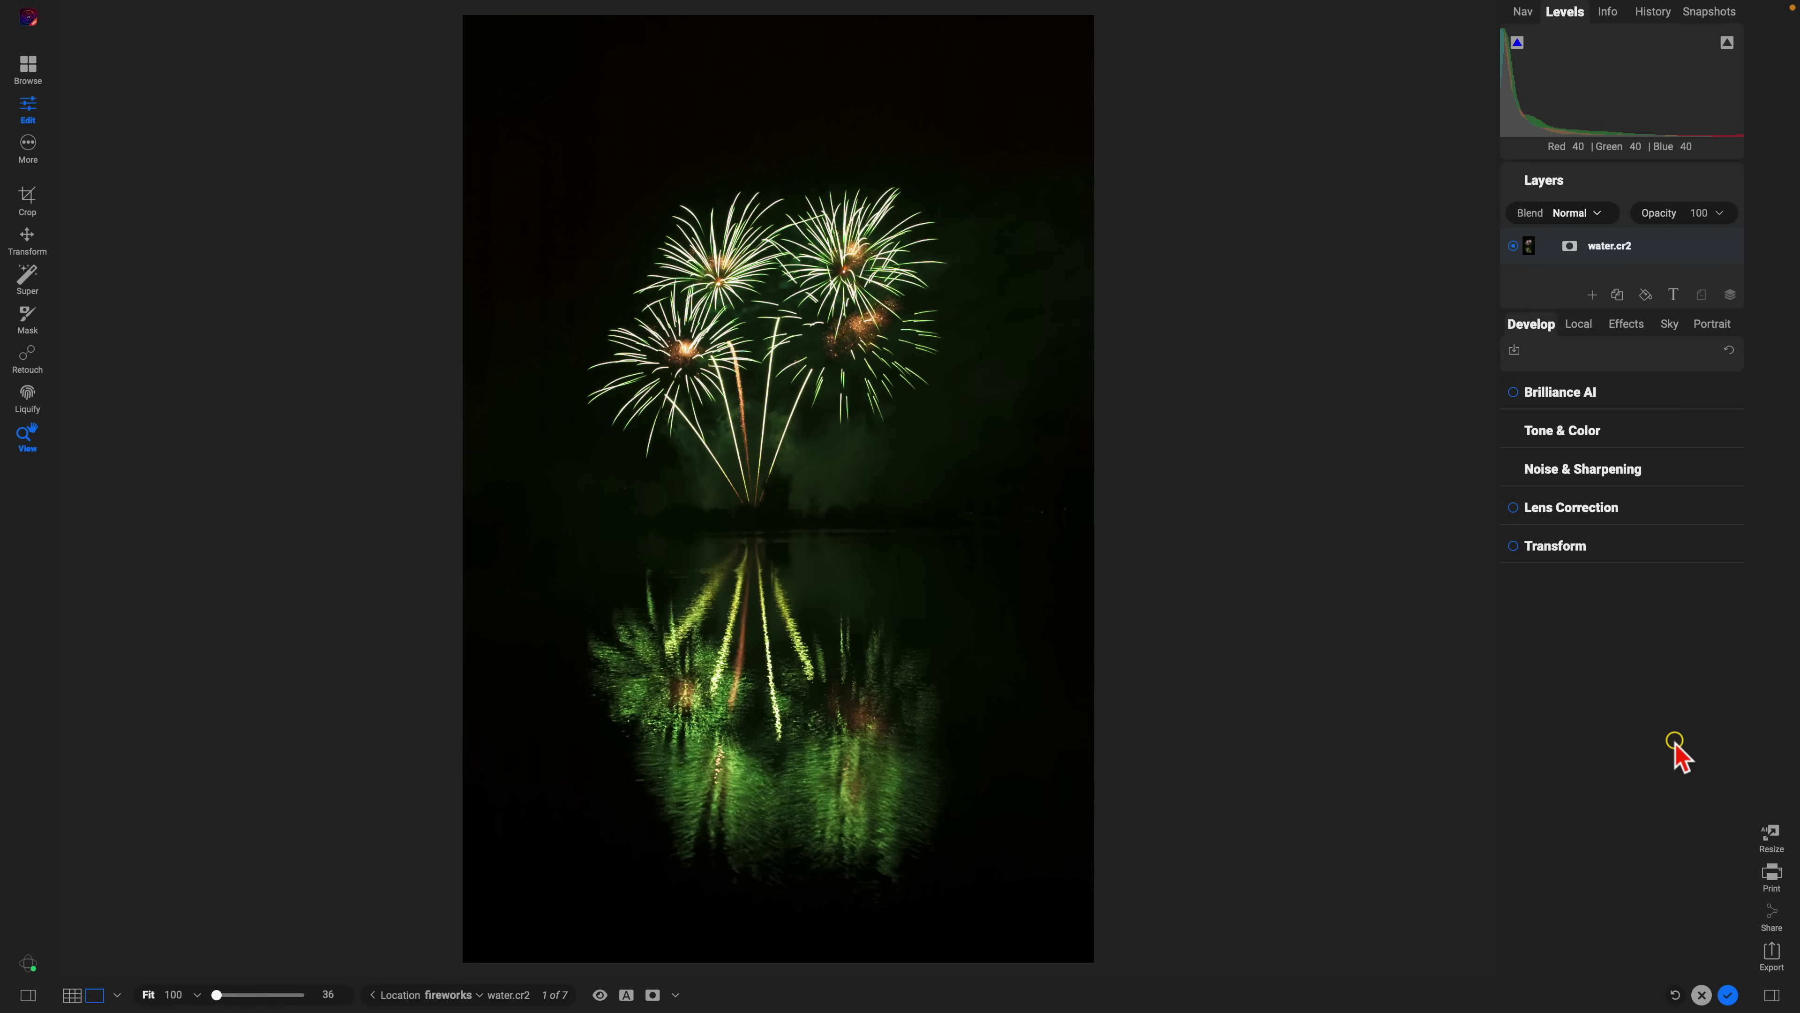
Add a local adjustment to water.cr2 and rename it Lumen.
left_click(1579, 325)
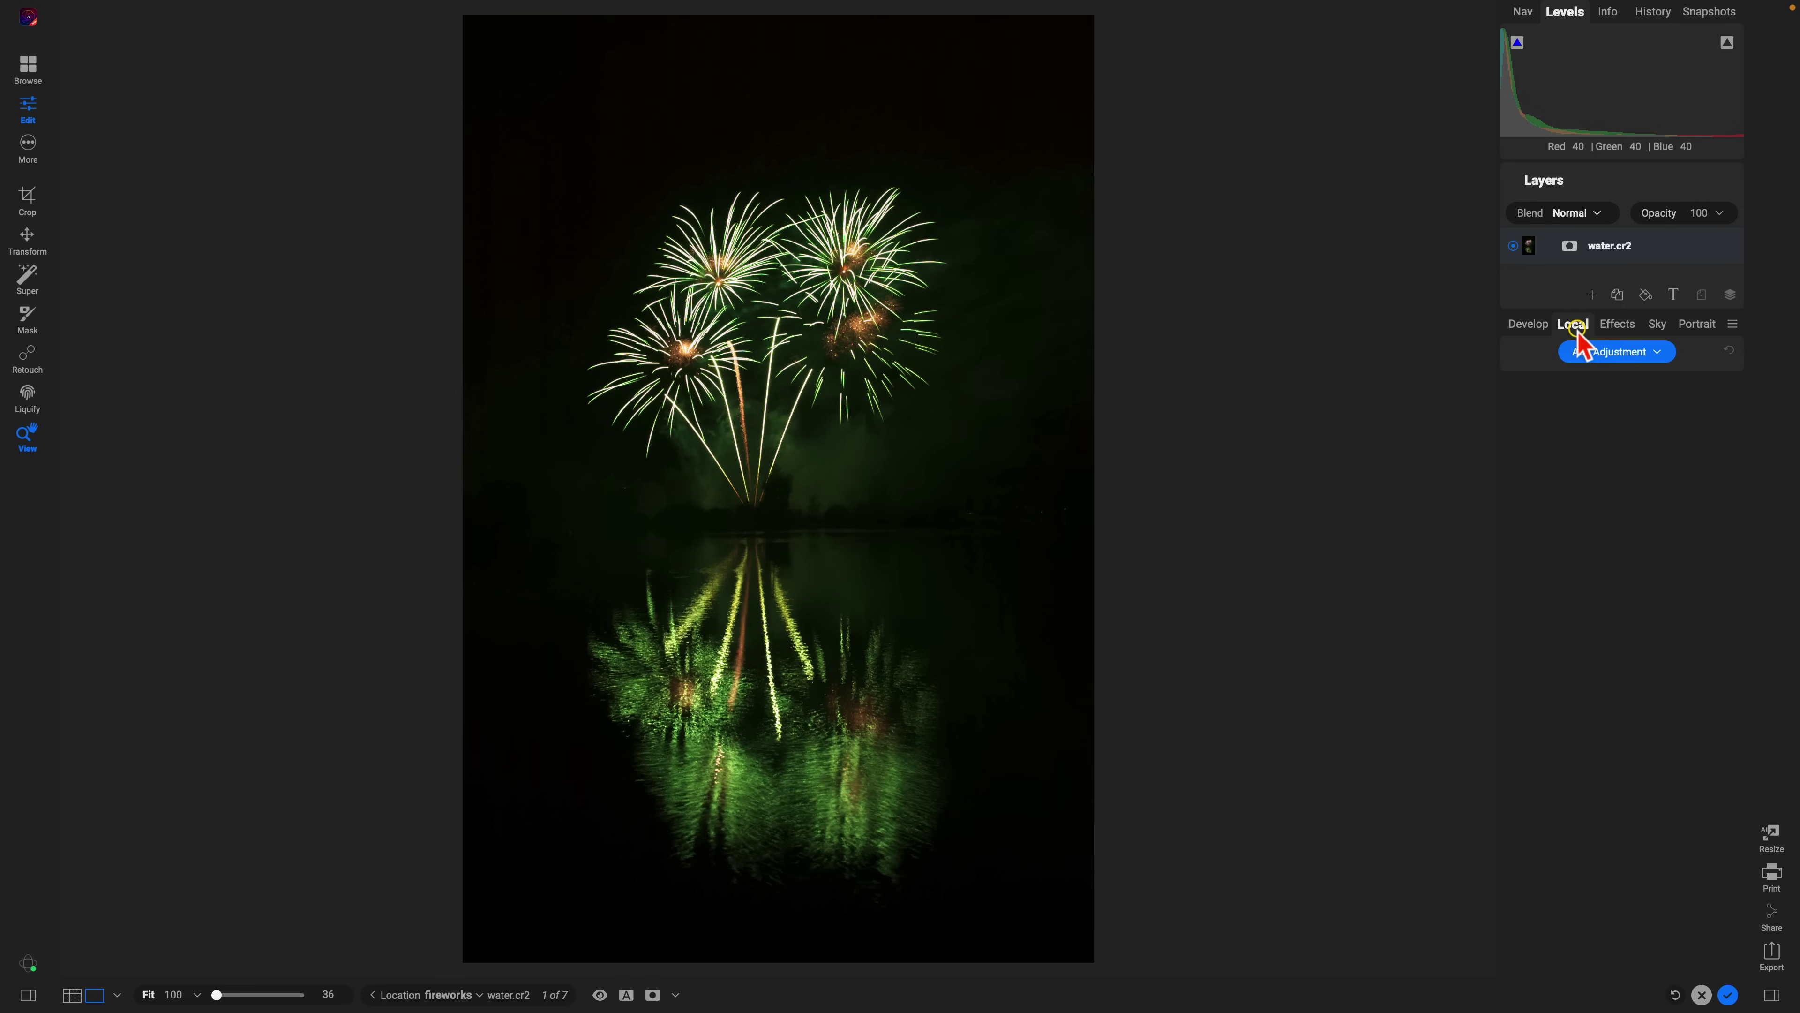
left_click(1592, 351)
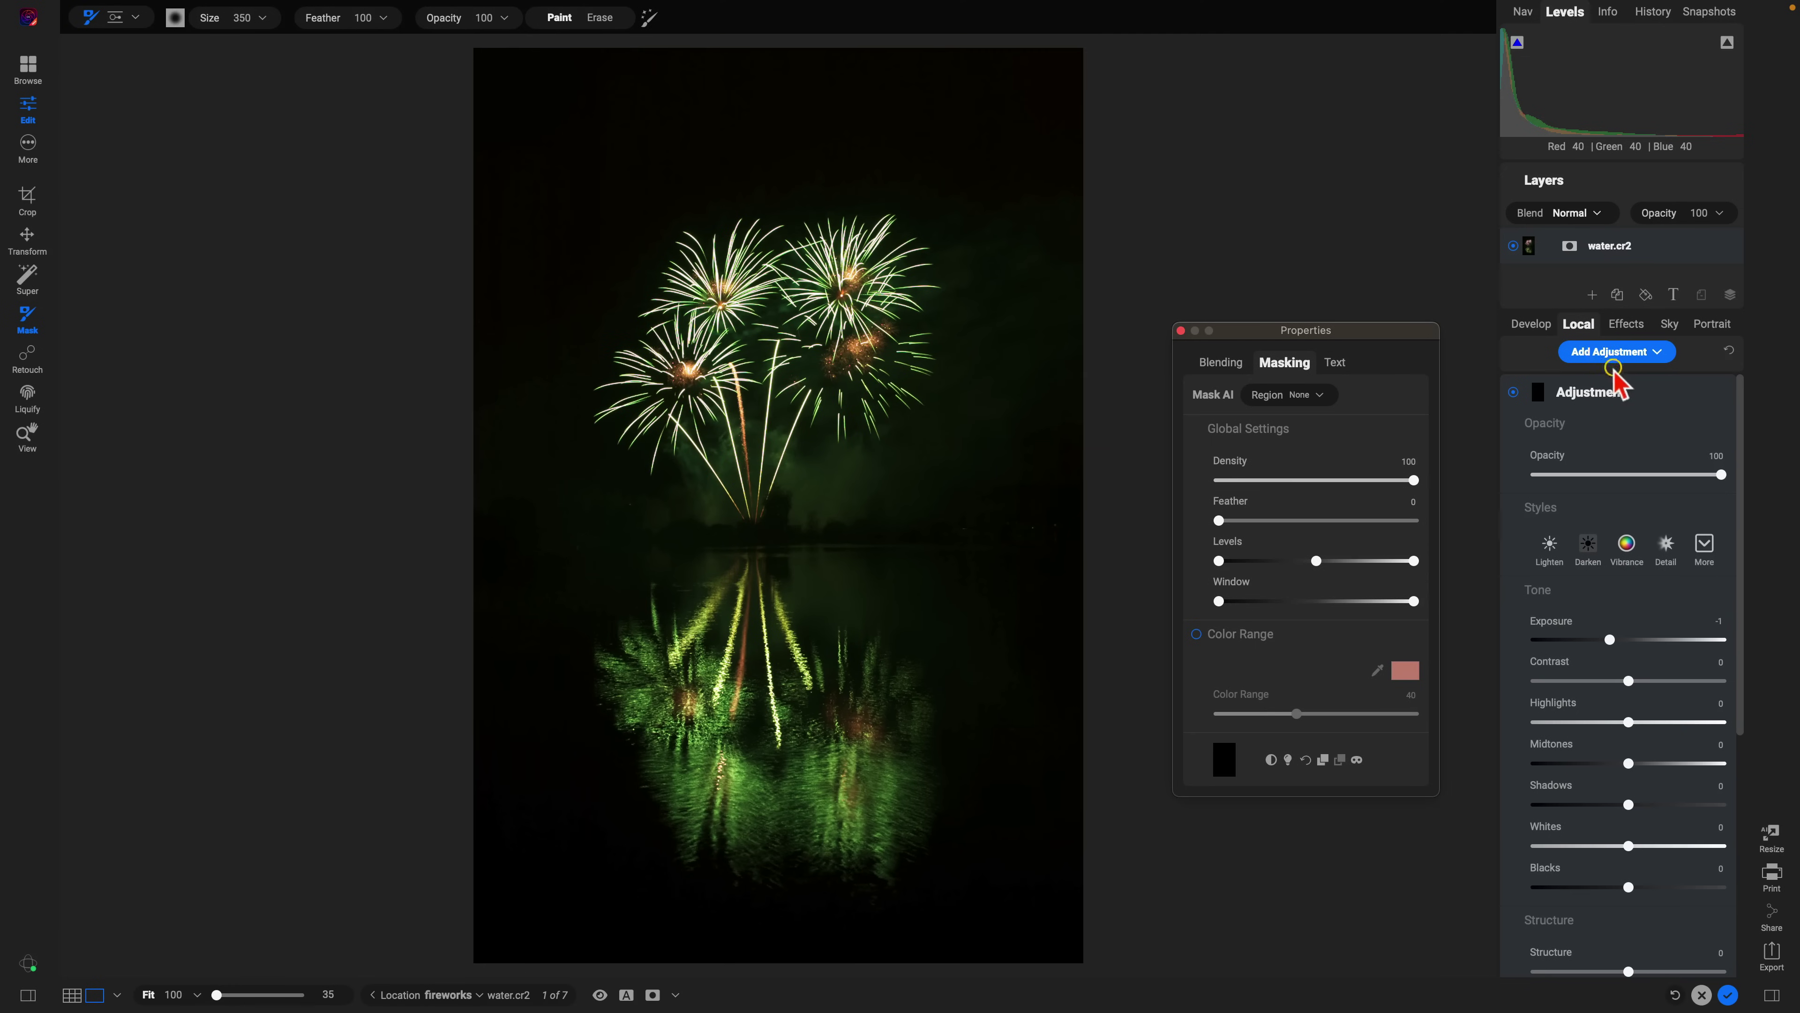
double_click(1603, 392)
type("Lumen")
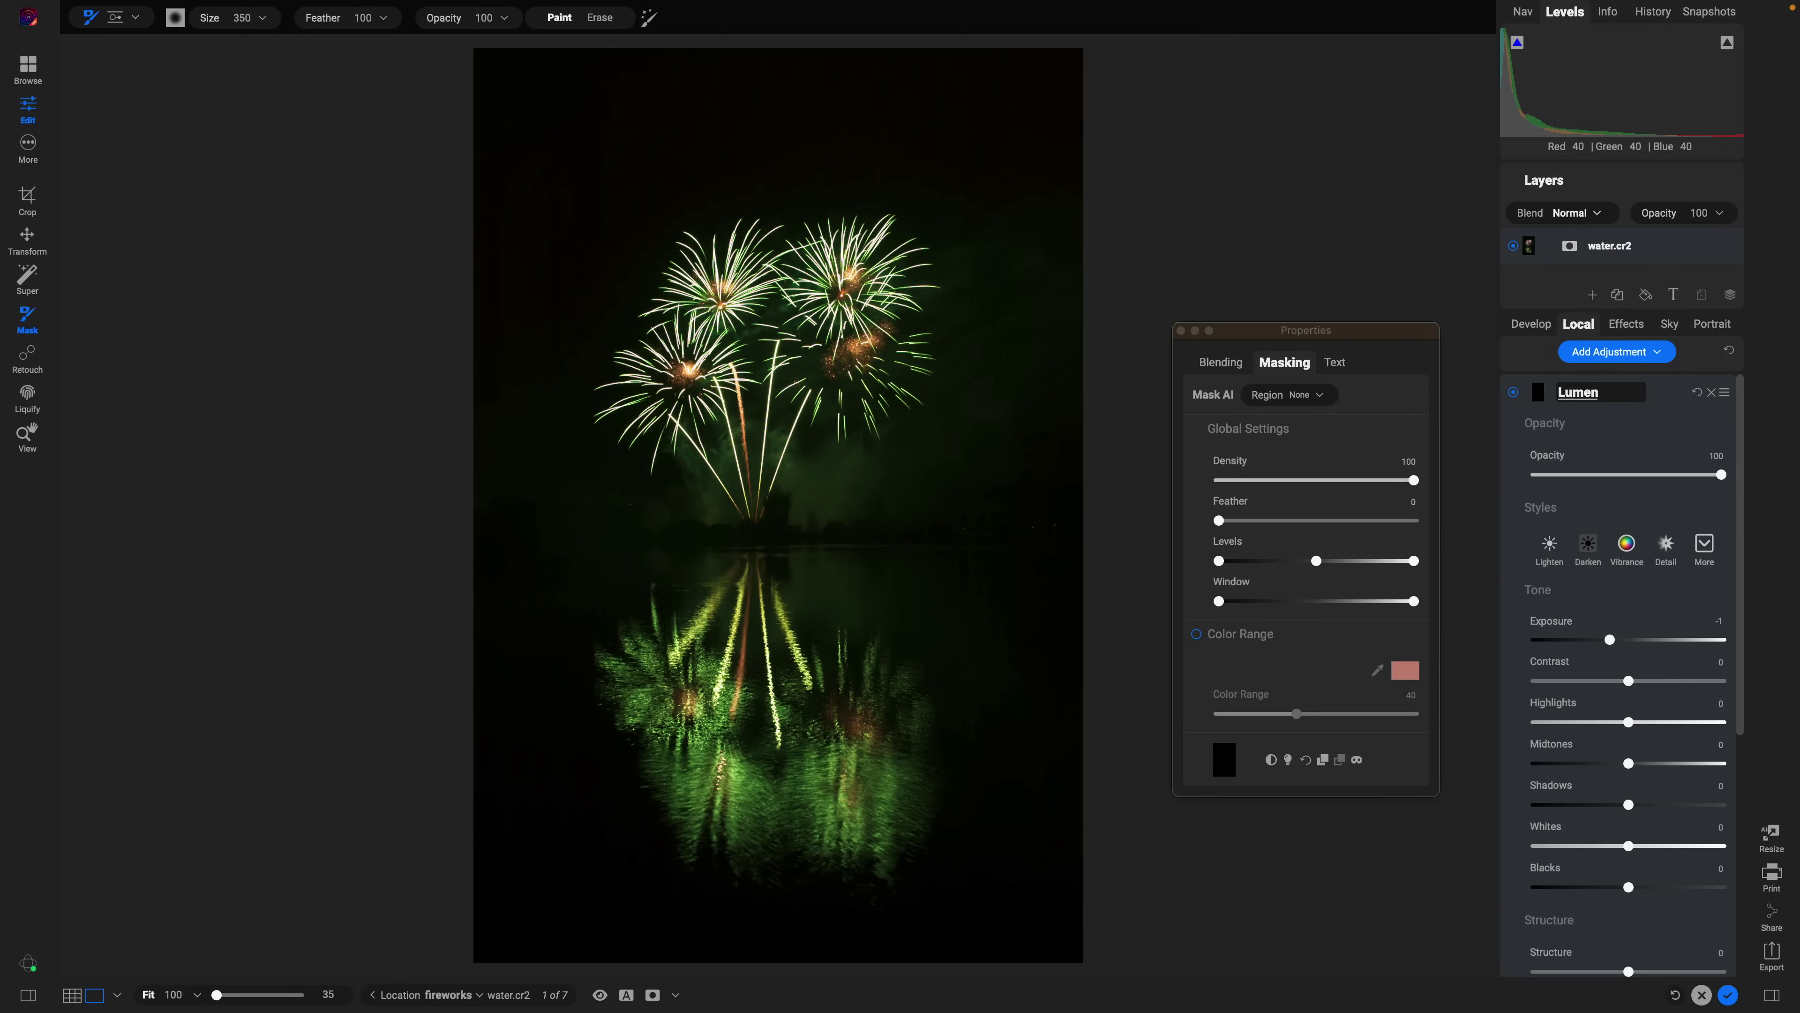
key("Return")
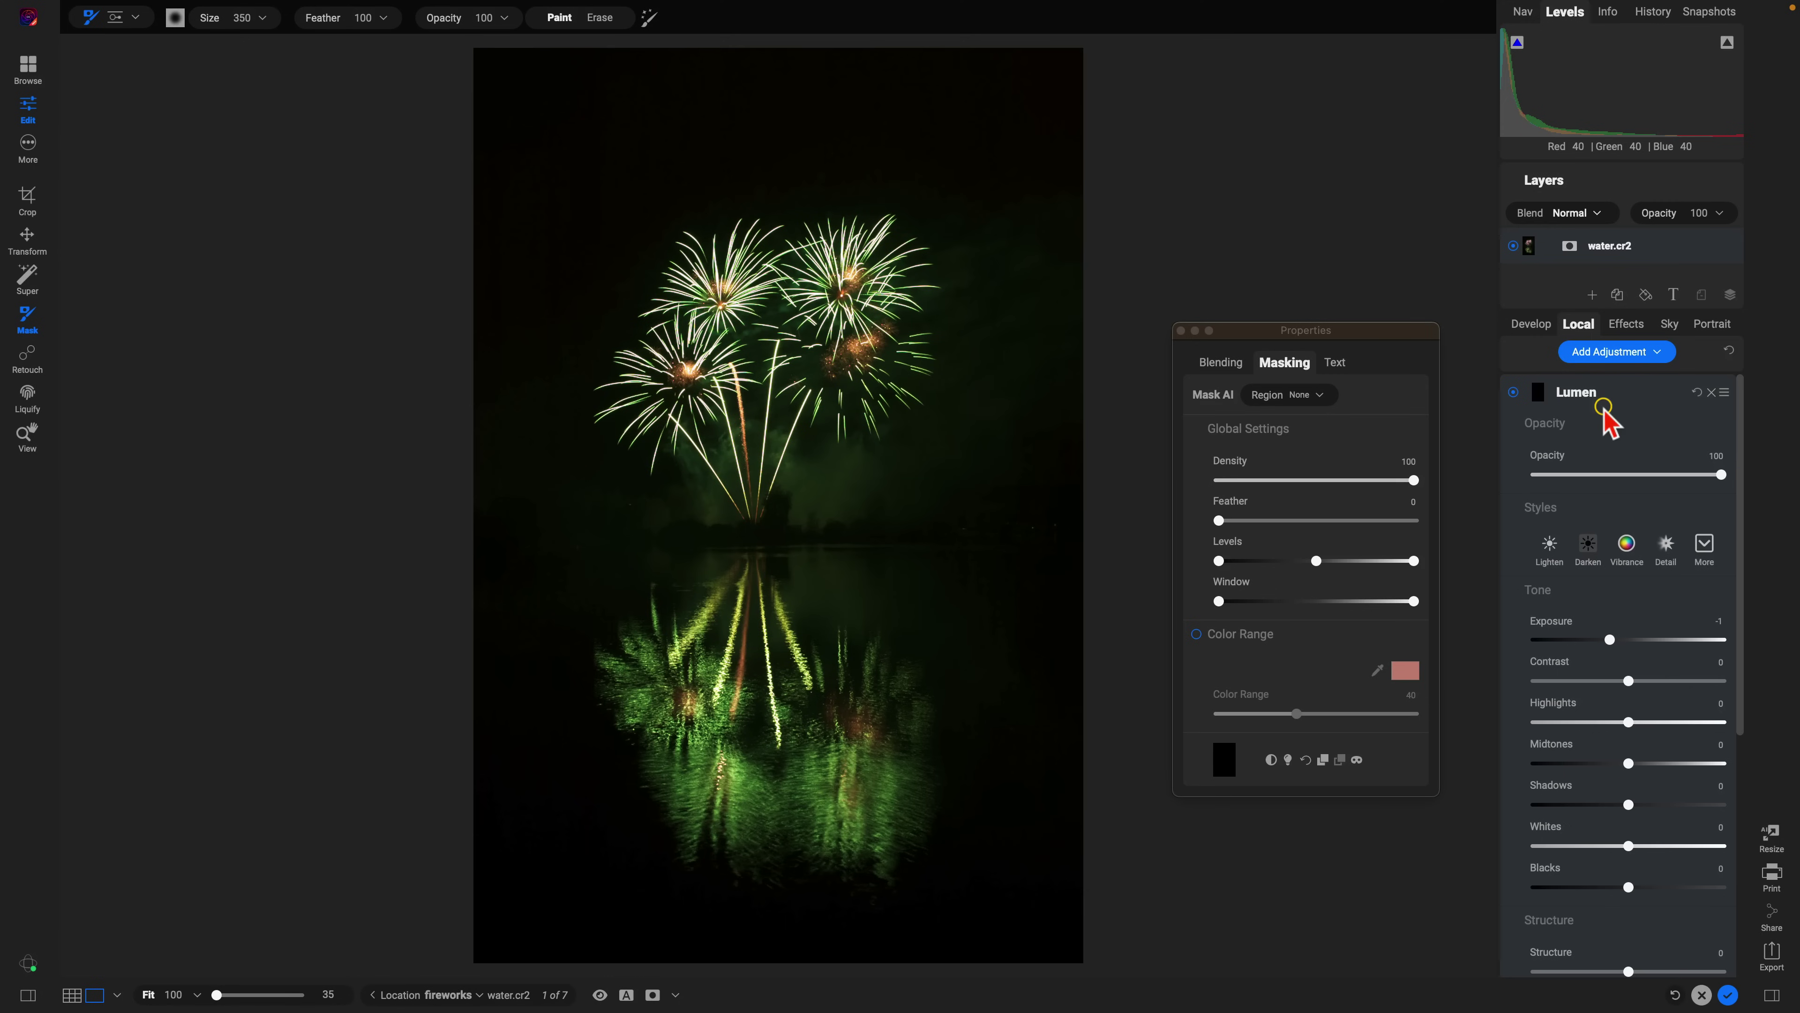
Reset the Lumen adjustment's Exposure to 0, then set Midtones to 62 and Saturation to 56.
double_click(1558, 624)
left_click_drag(1634, 765, 1687, 764)
scroll(1652, 902, "down", 5)
left_click_drag(1629, 937, 1678, 940)
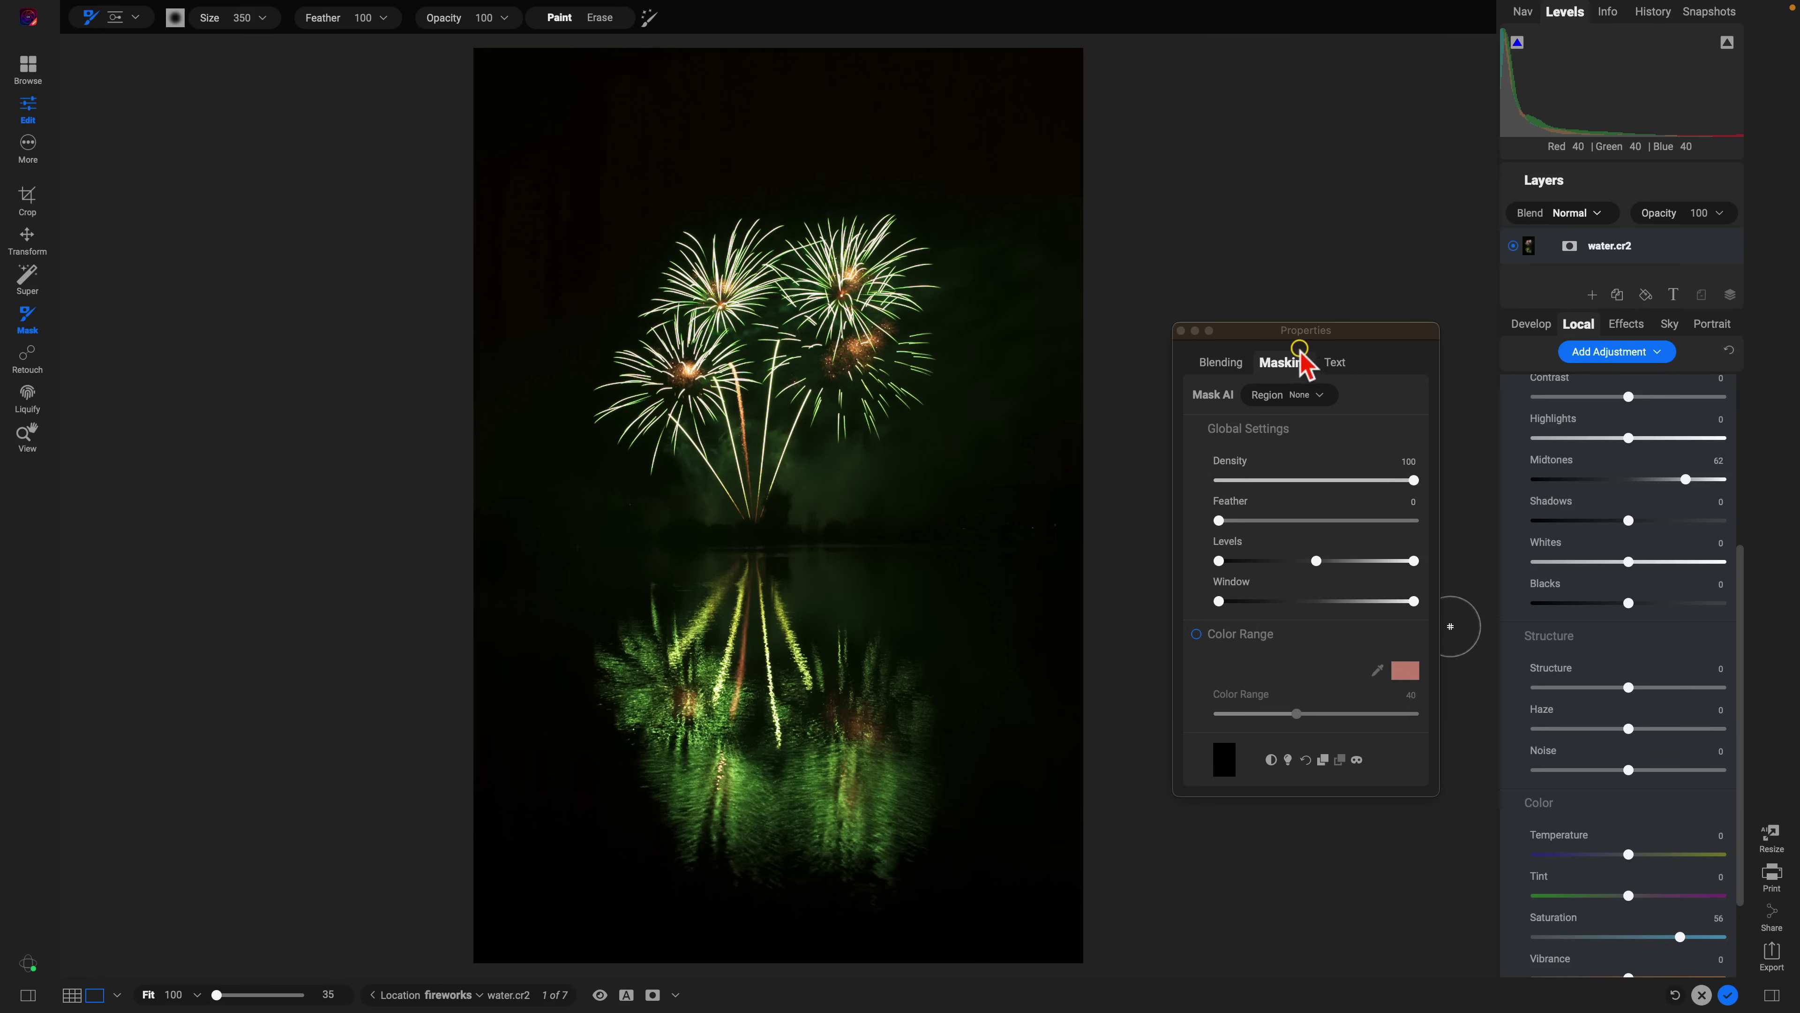
Apply a luminosity mask to the Lumen adjustment and compare the photo with the adjustment off and on.
left_click(1289, 758)
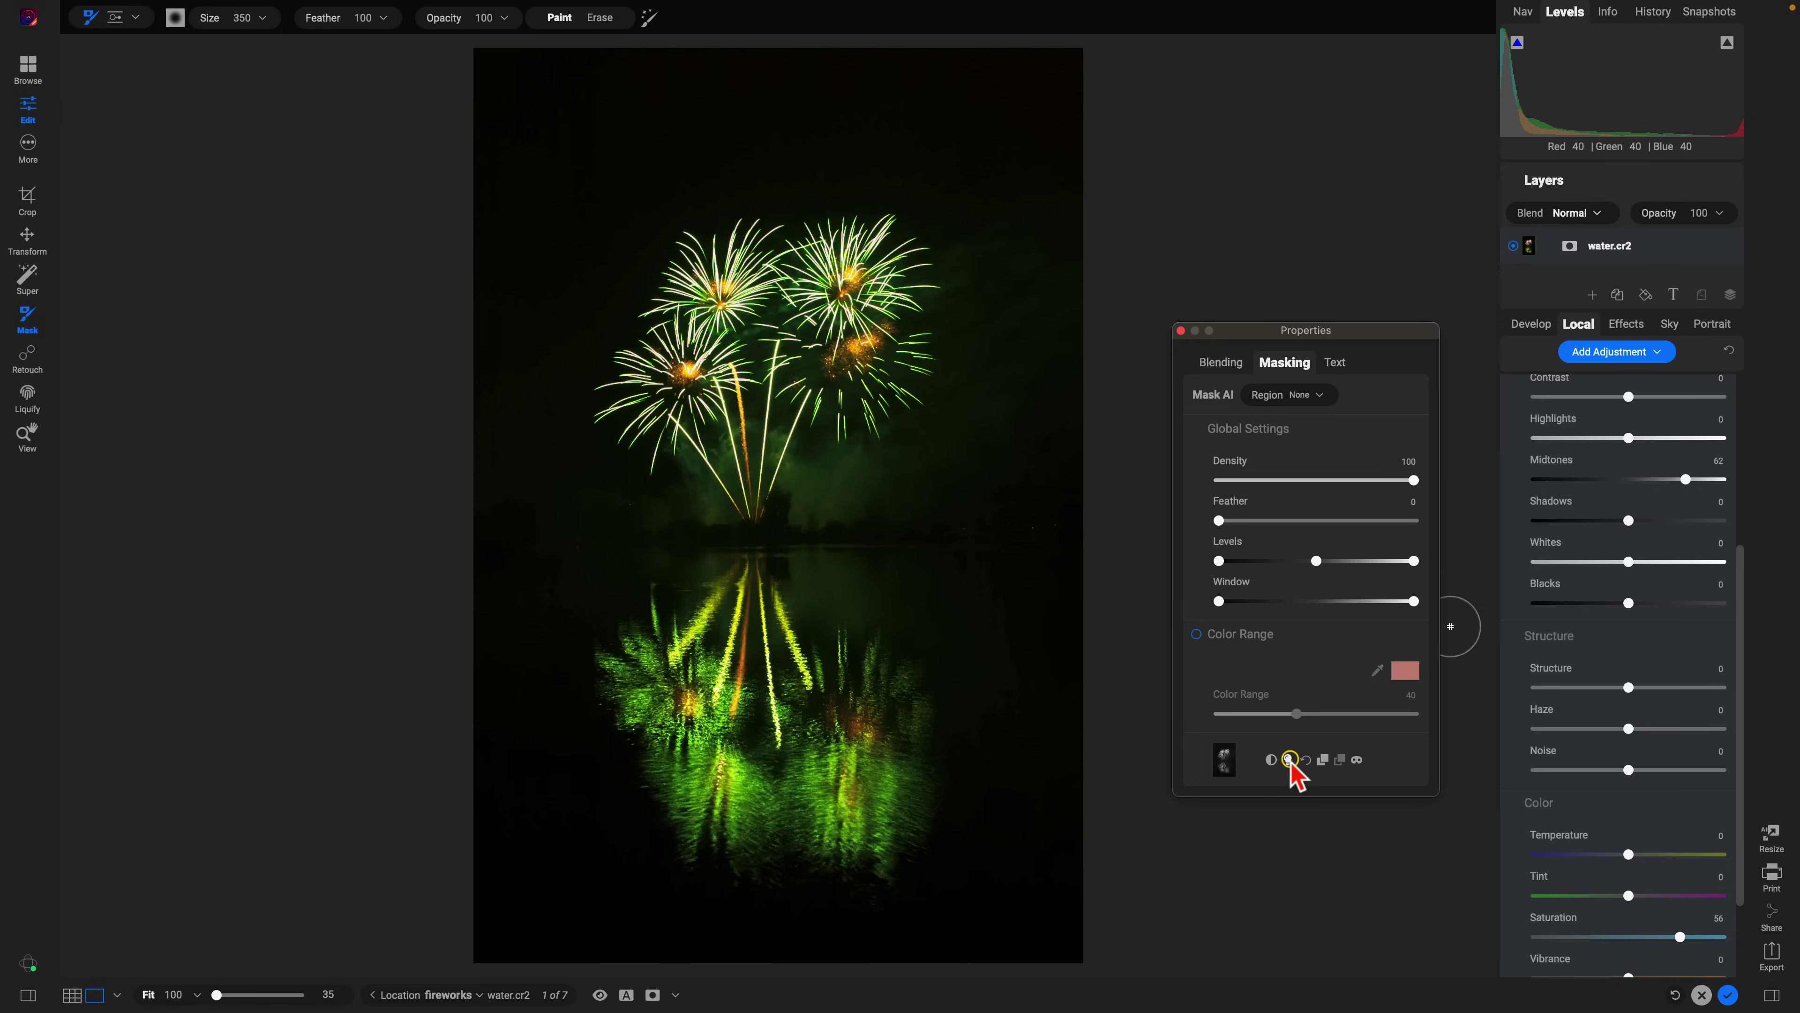
scroll(1569, 680, "up", 5)
left_click(1530, 447)
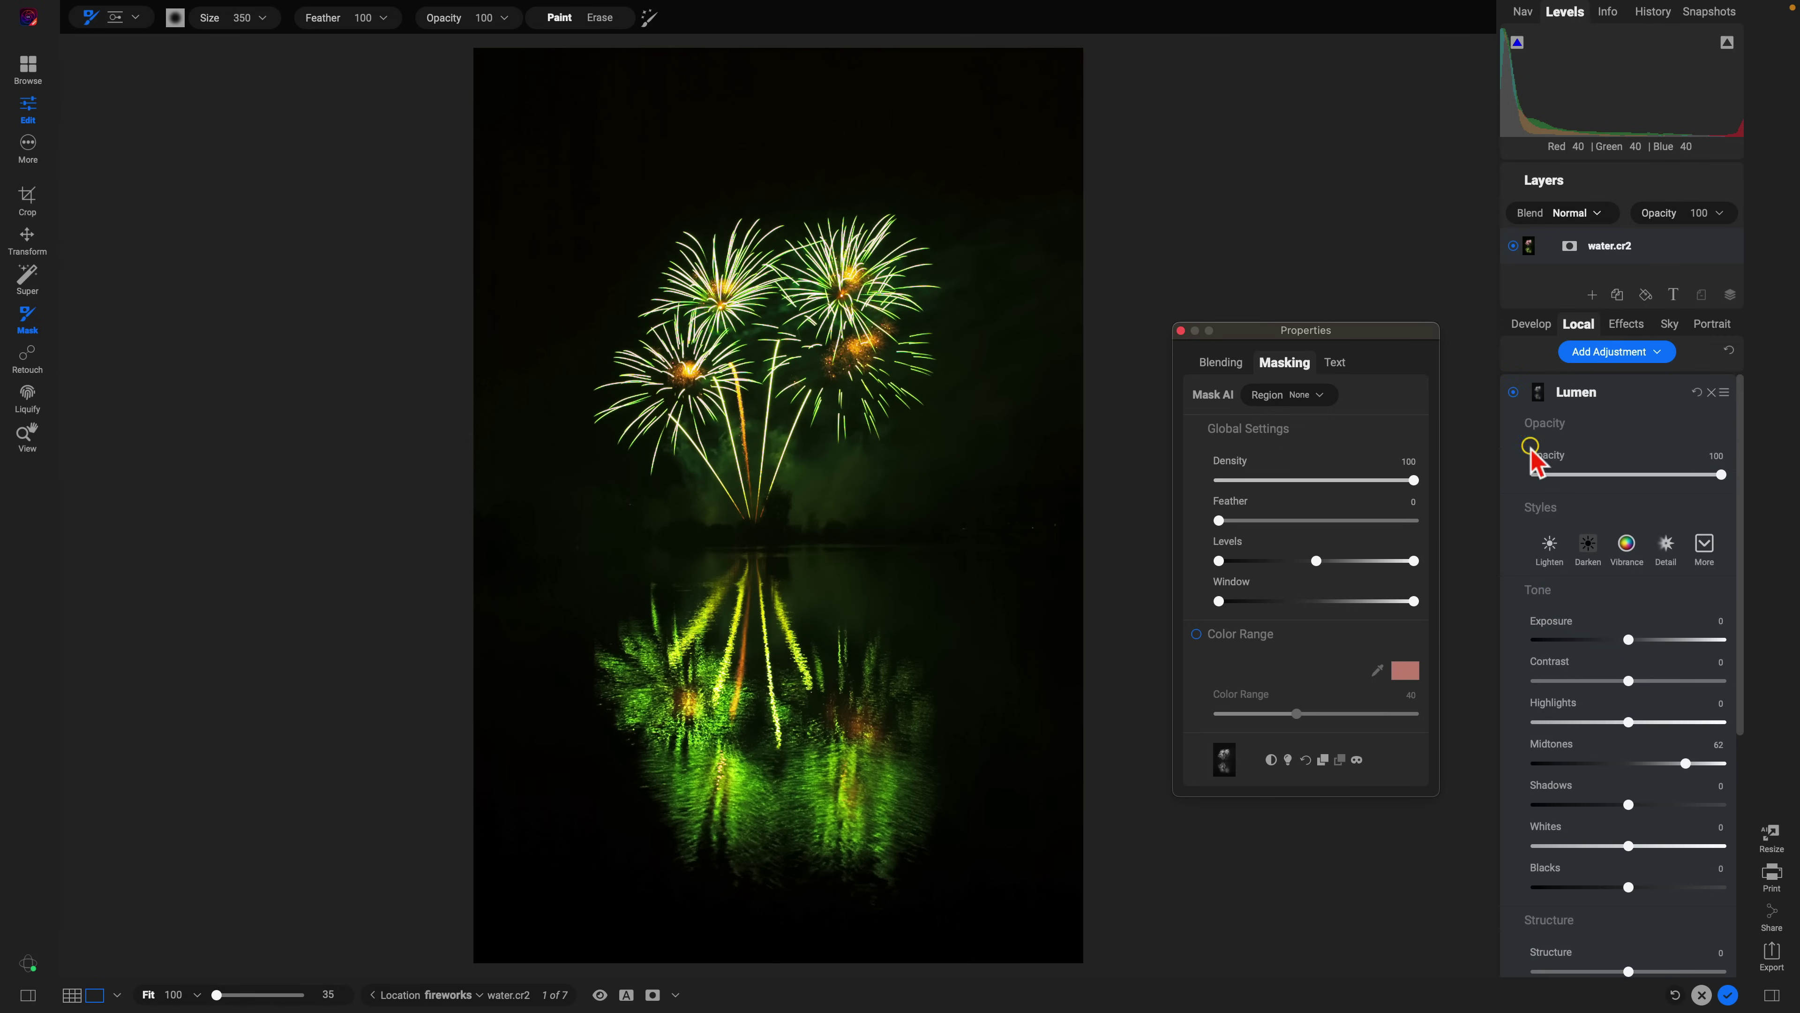
left_click(1514, 392)
left_click(1514, 392)
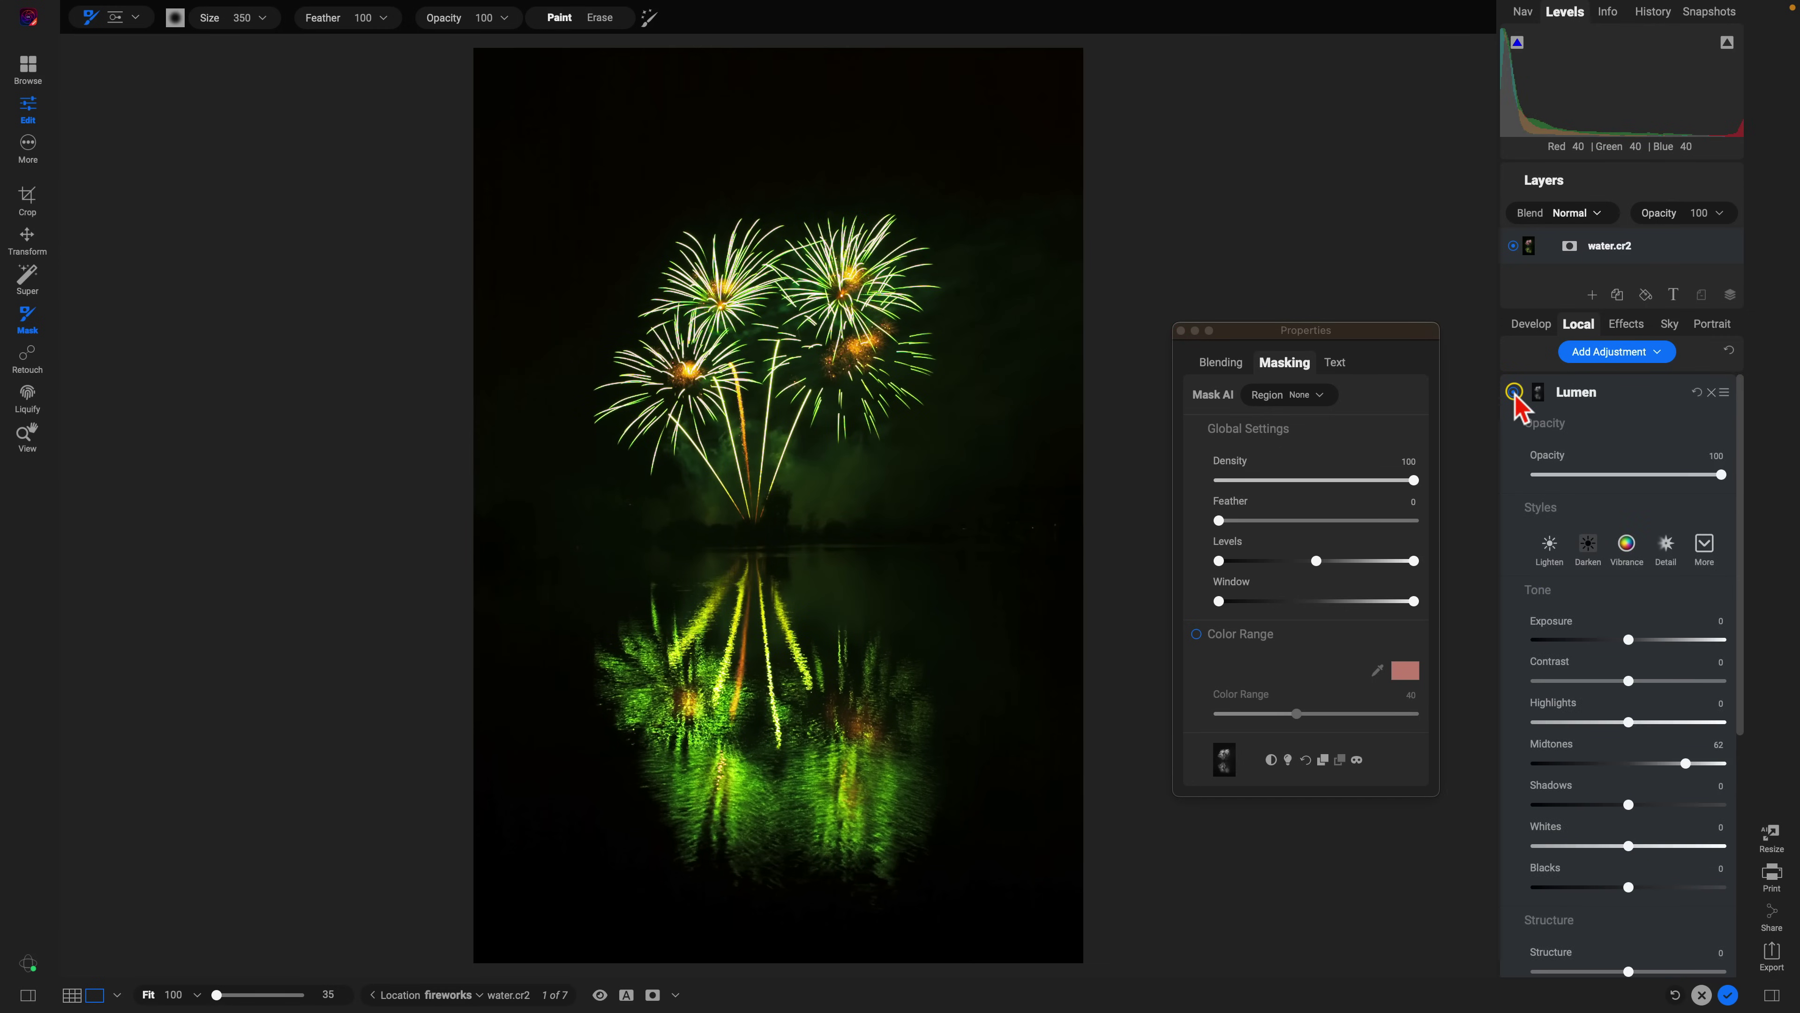
left_click(1513, 391)
left_click(1514, 391)
Show the mask, erase the water reflection from it with a size 900 brush, and return to the photo view.
left_click(1356, 760)
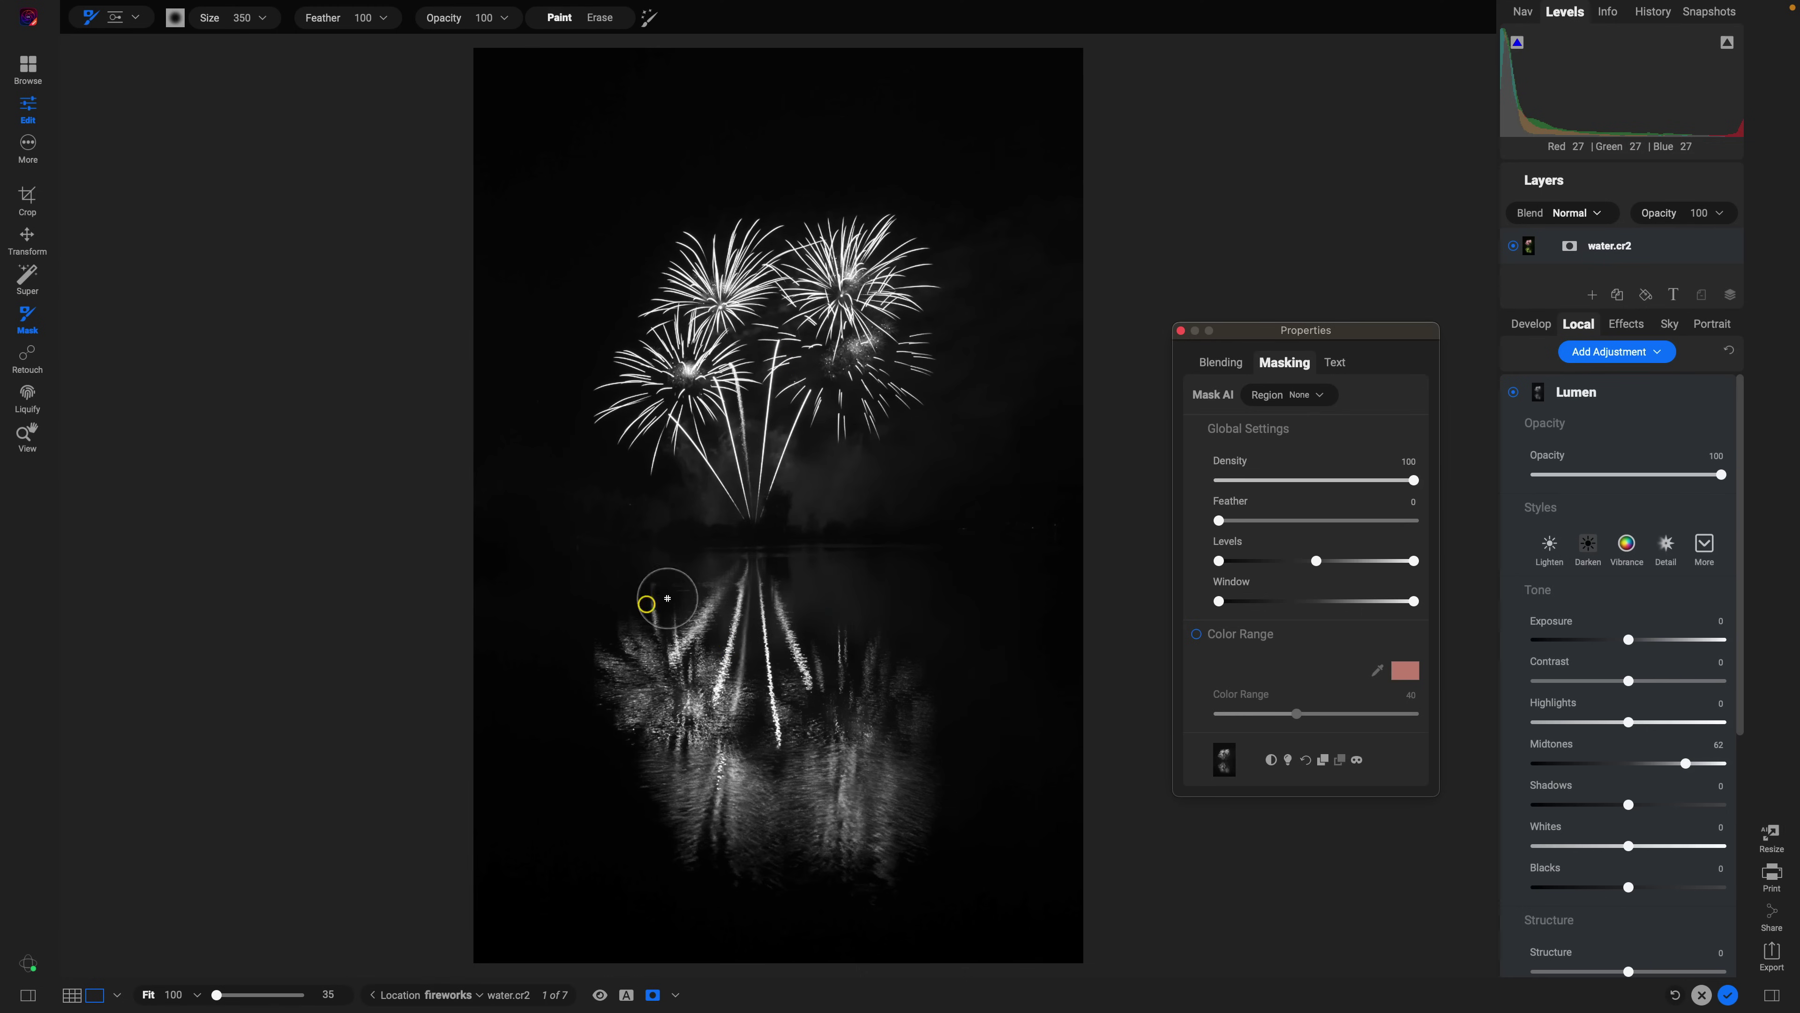
left_click_drag(662, 644, 615, 607)
left_click(600, 16)
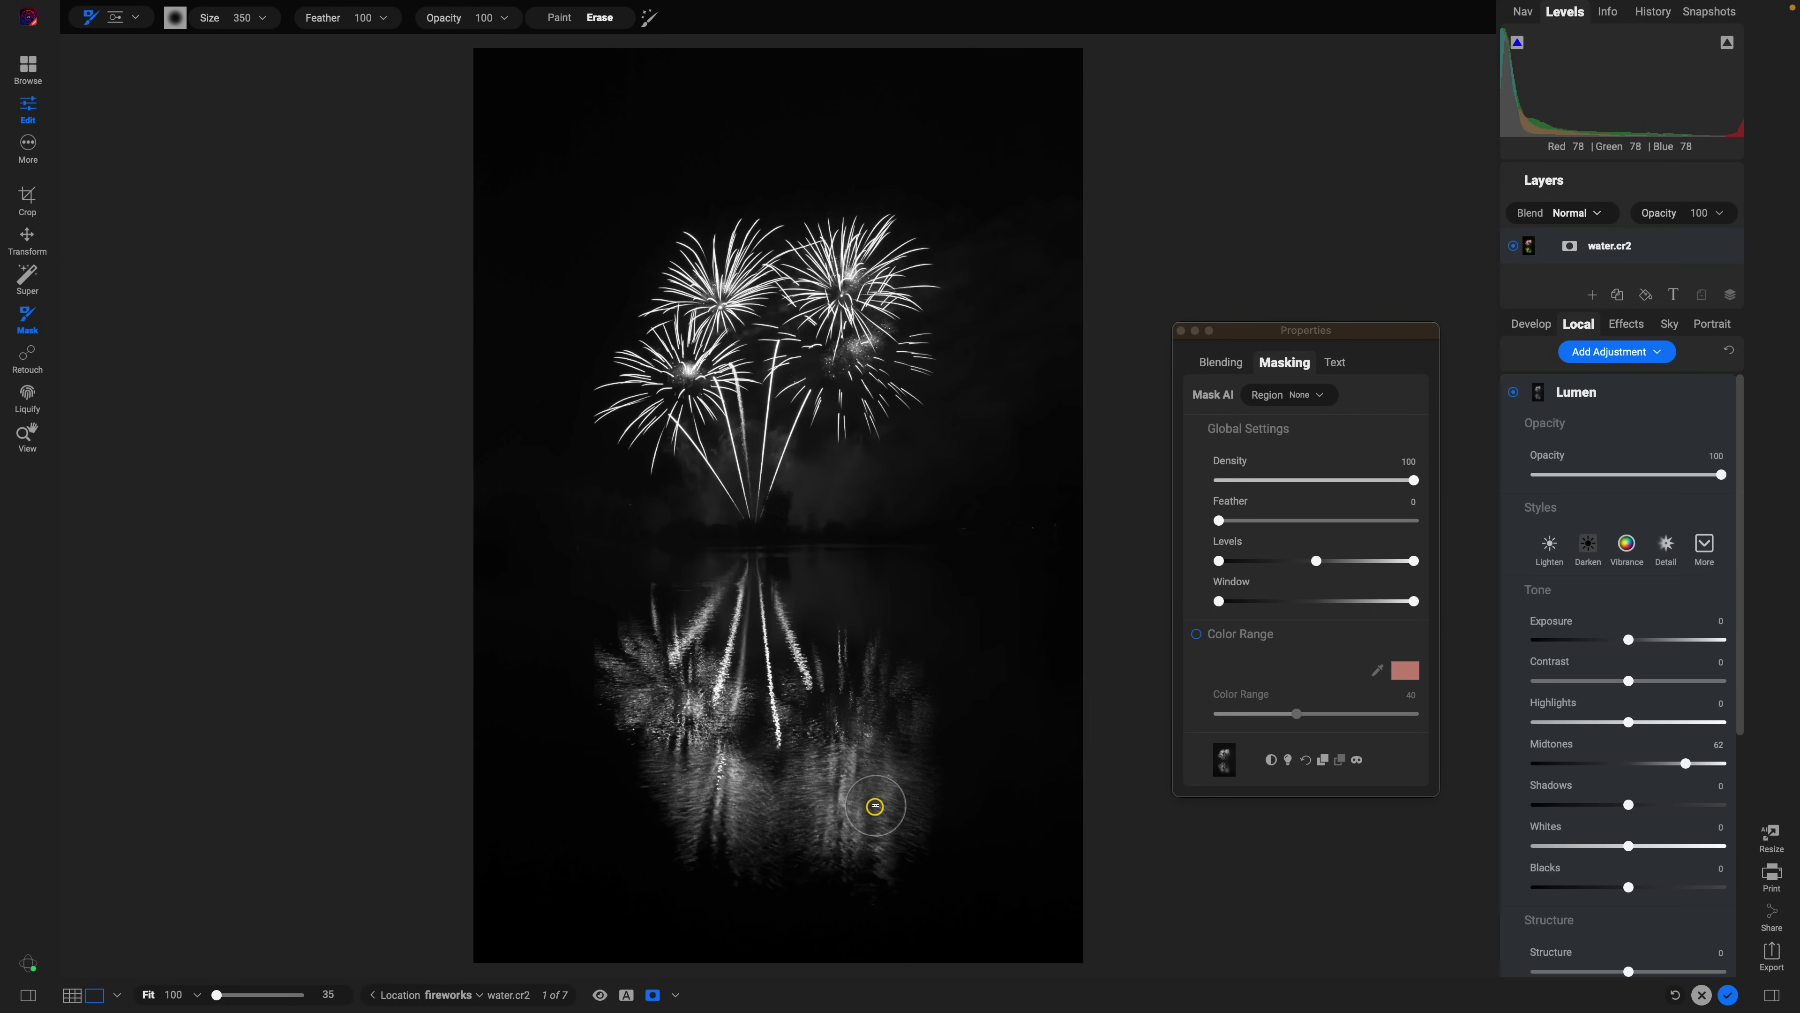
scroll(851, 803, "up", 10)
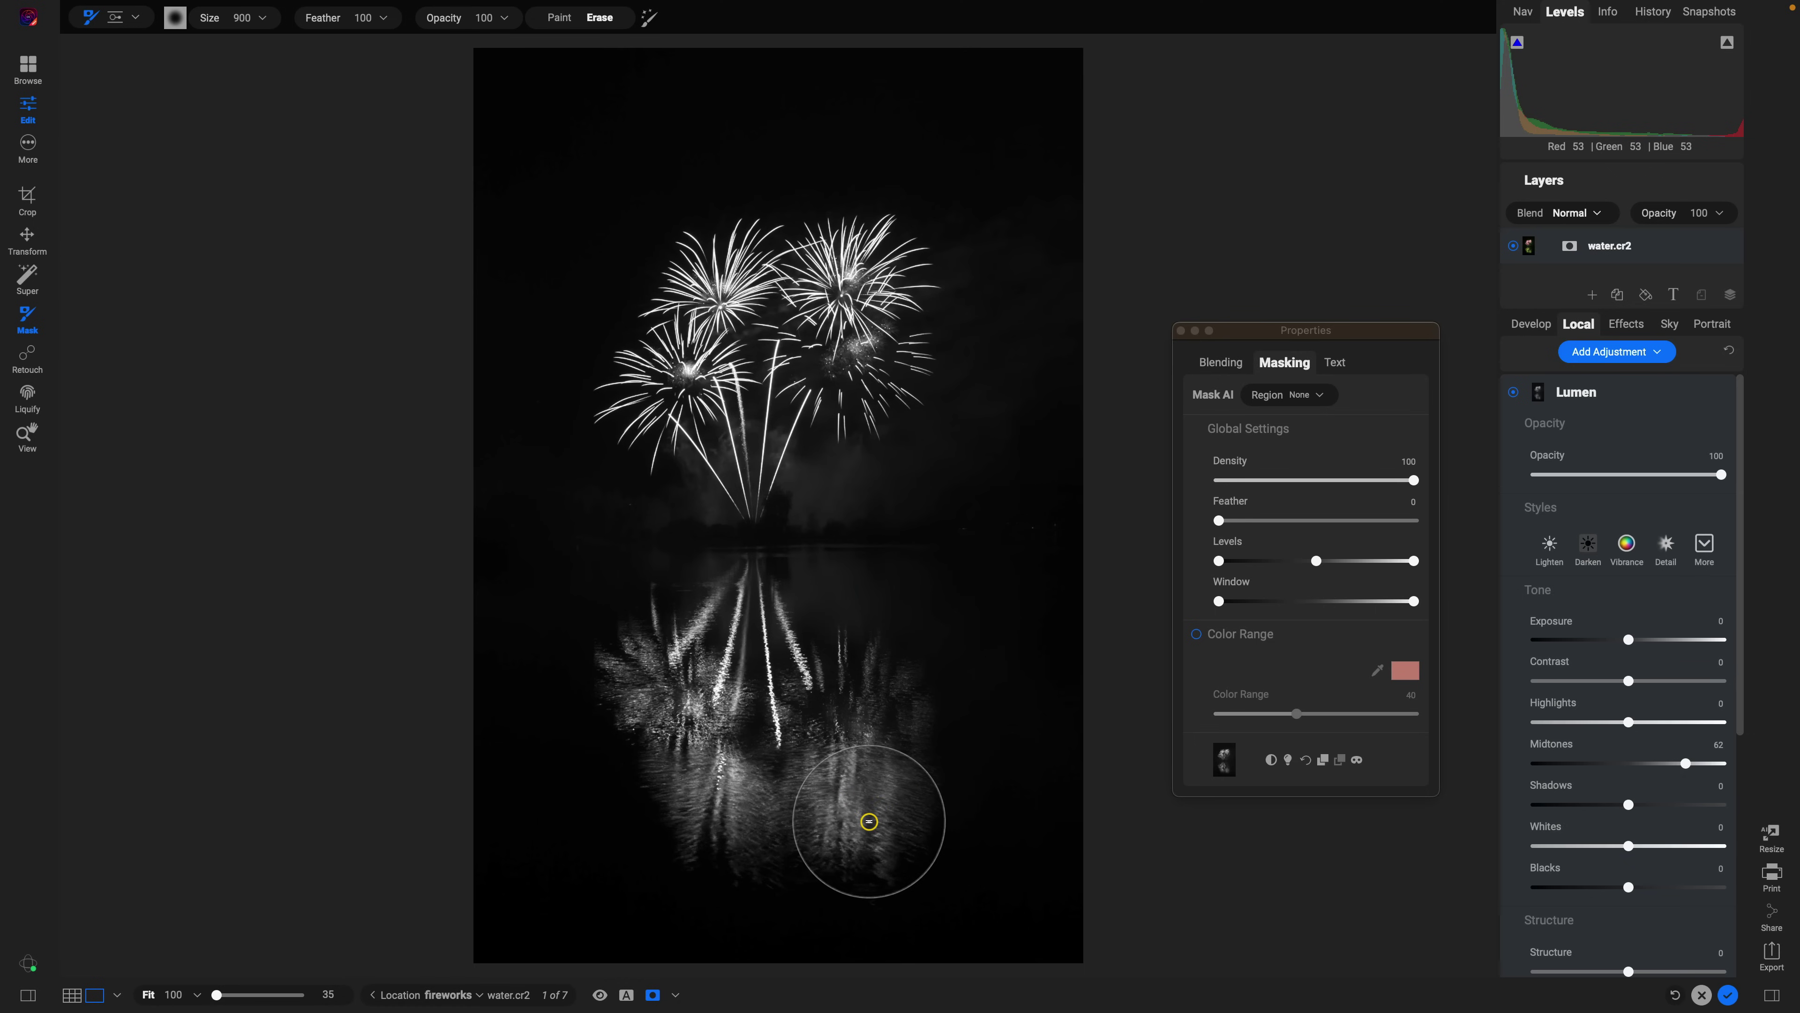
mouse_move(869, 821)
left_mouse_down()
mouse_move(874, 837)
mouse_move(748, 833)
mouse_move(687, 748)
mouse_move(835, 691)
mouse_move(800, 632)
mouse_move(726, 611)
mouse_move(643, 735)
mouse_move(643, 817)
mouse_move(1010, 981)
mouse_move(914, 873)
mouse_move(365, 703)
mouse_move(616, 651)
mouse_move(933, 683)
left_mouse_up()
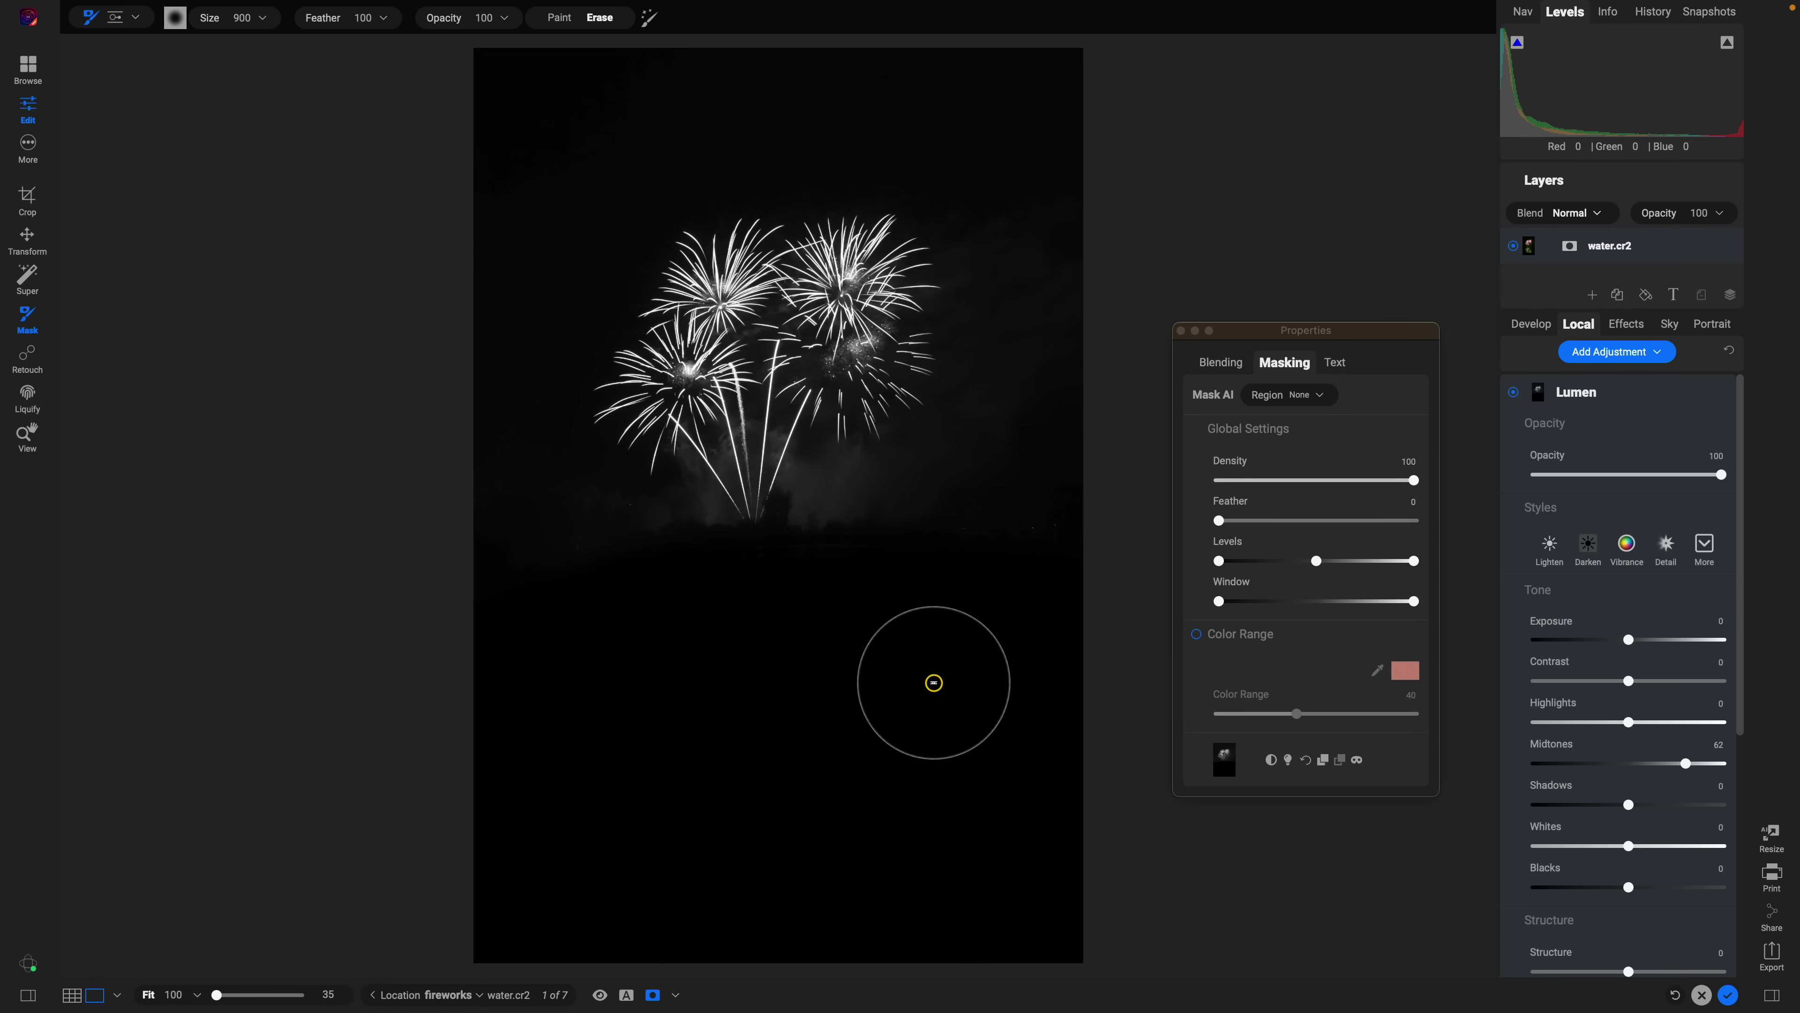
left_click(1357, 759)
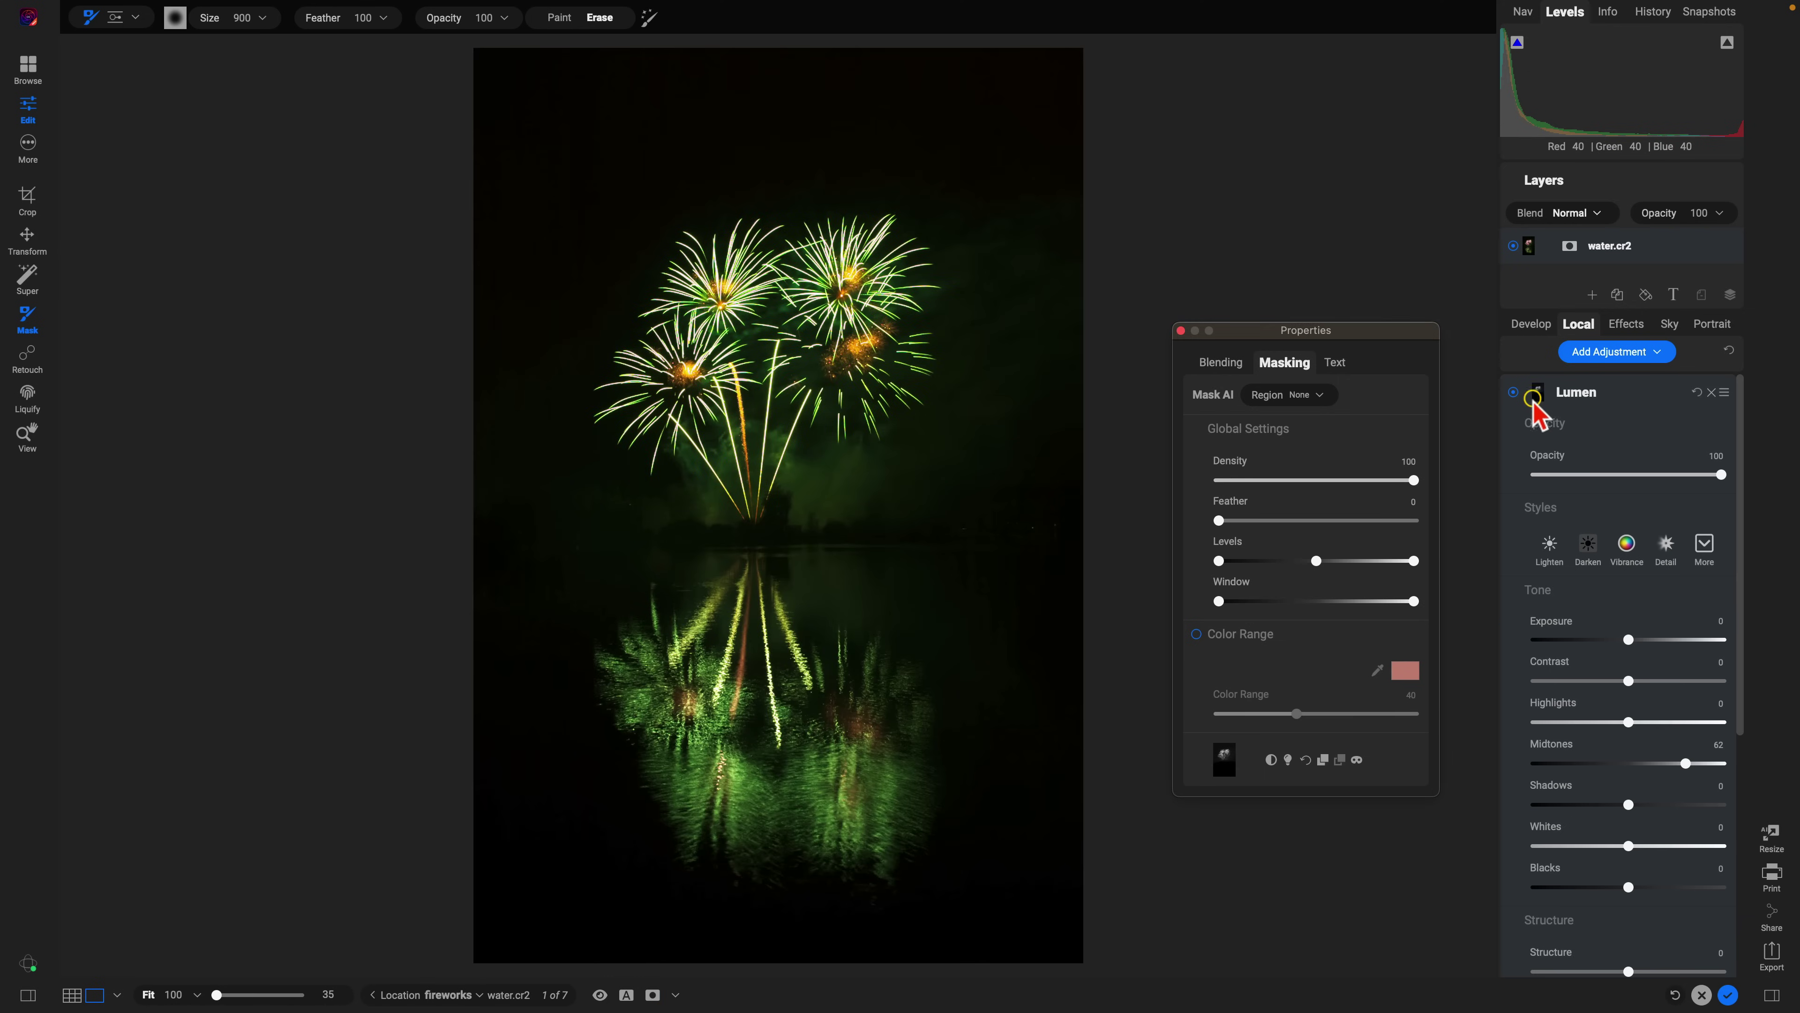
Compare the photo with the Lumen adjustment off and on to check the fireworks against the unmasked reflection.
left_click(1514, 392)
left_click(1514, 392)
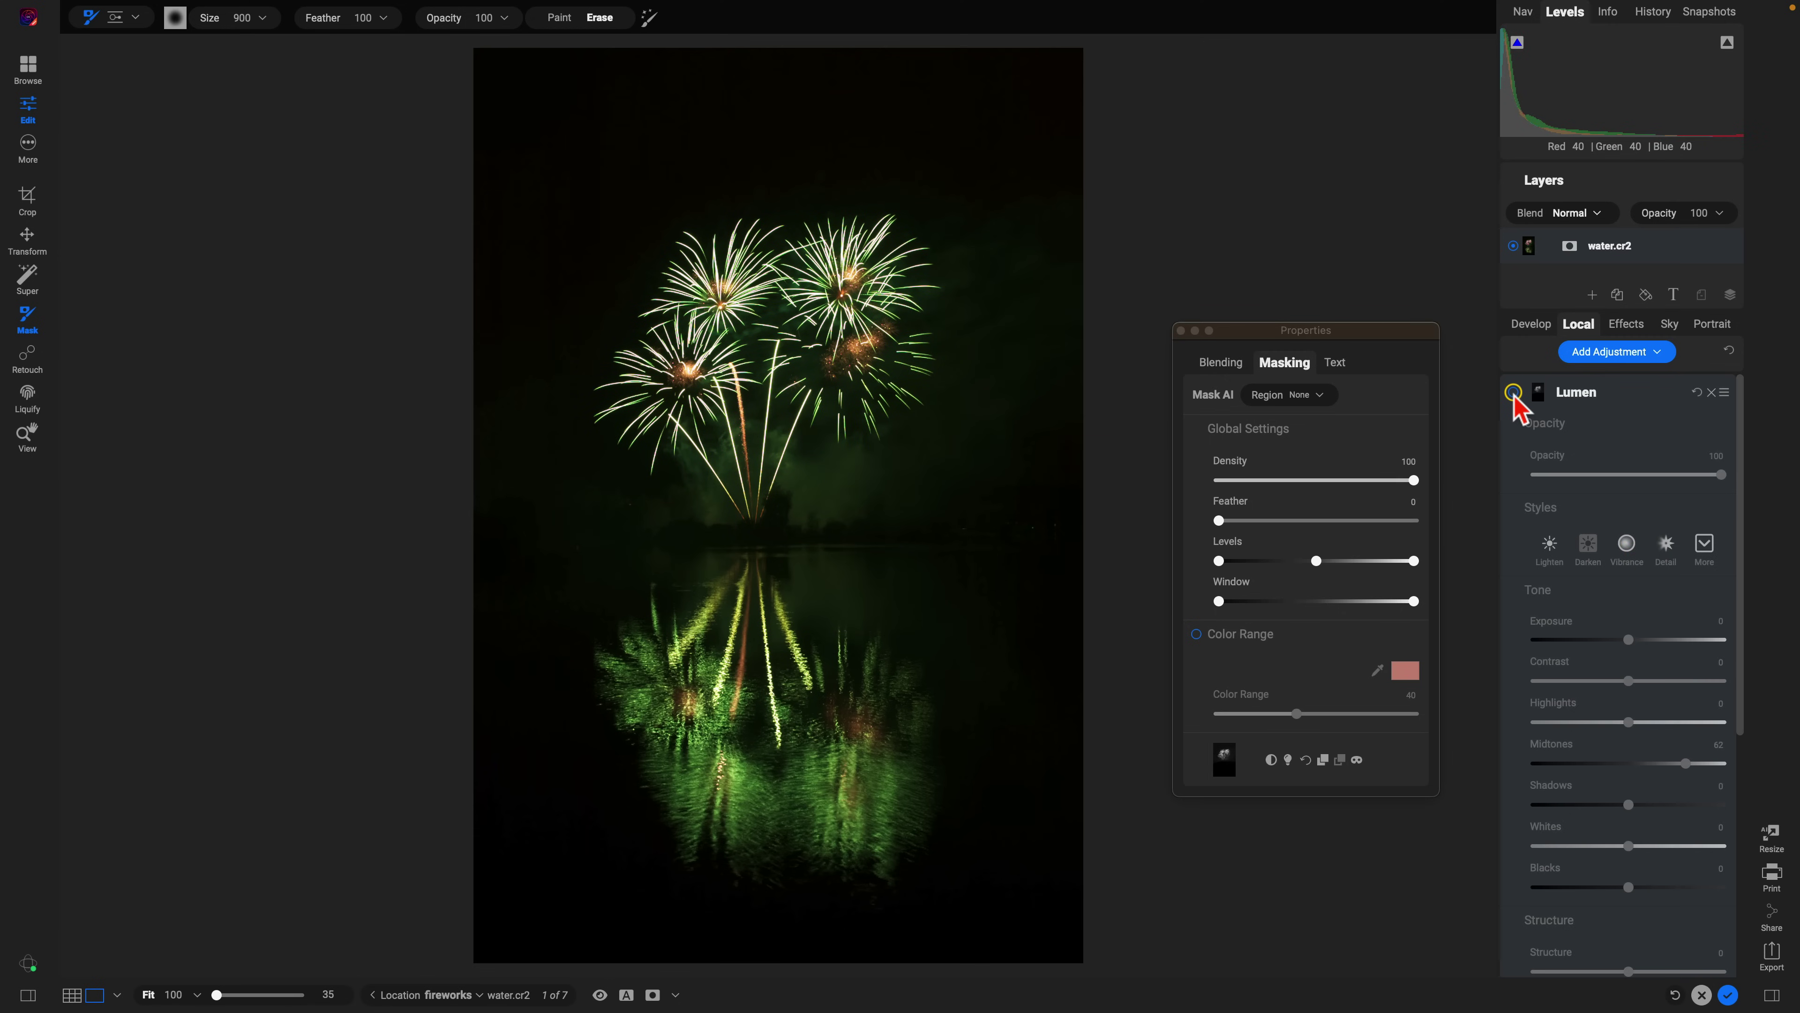
left_click(1513, 392)
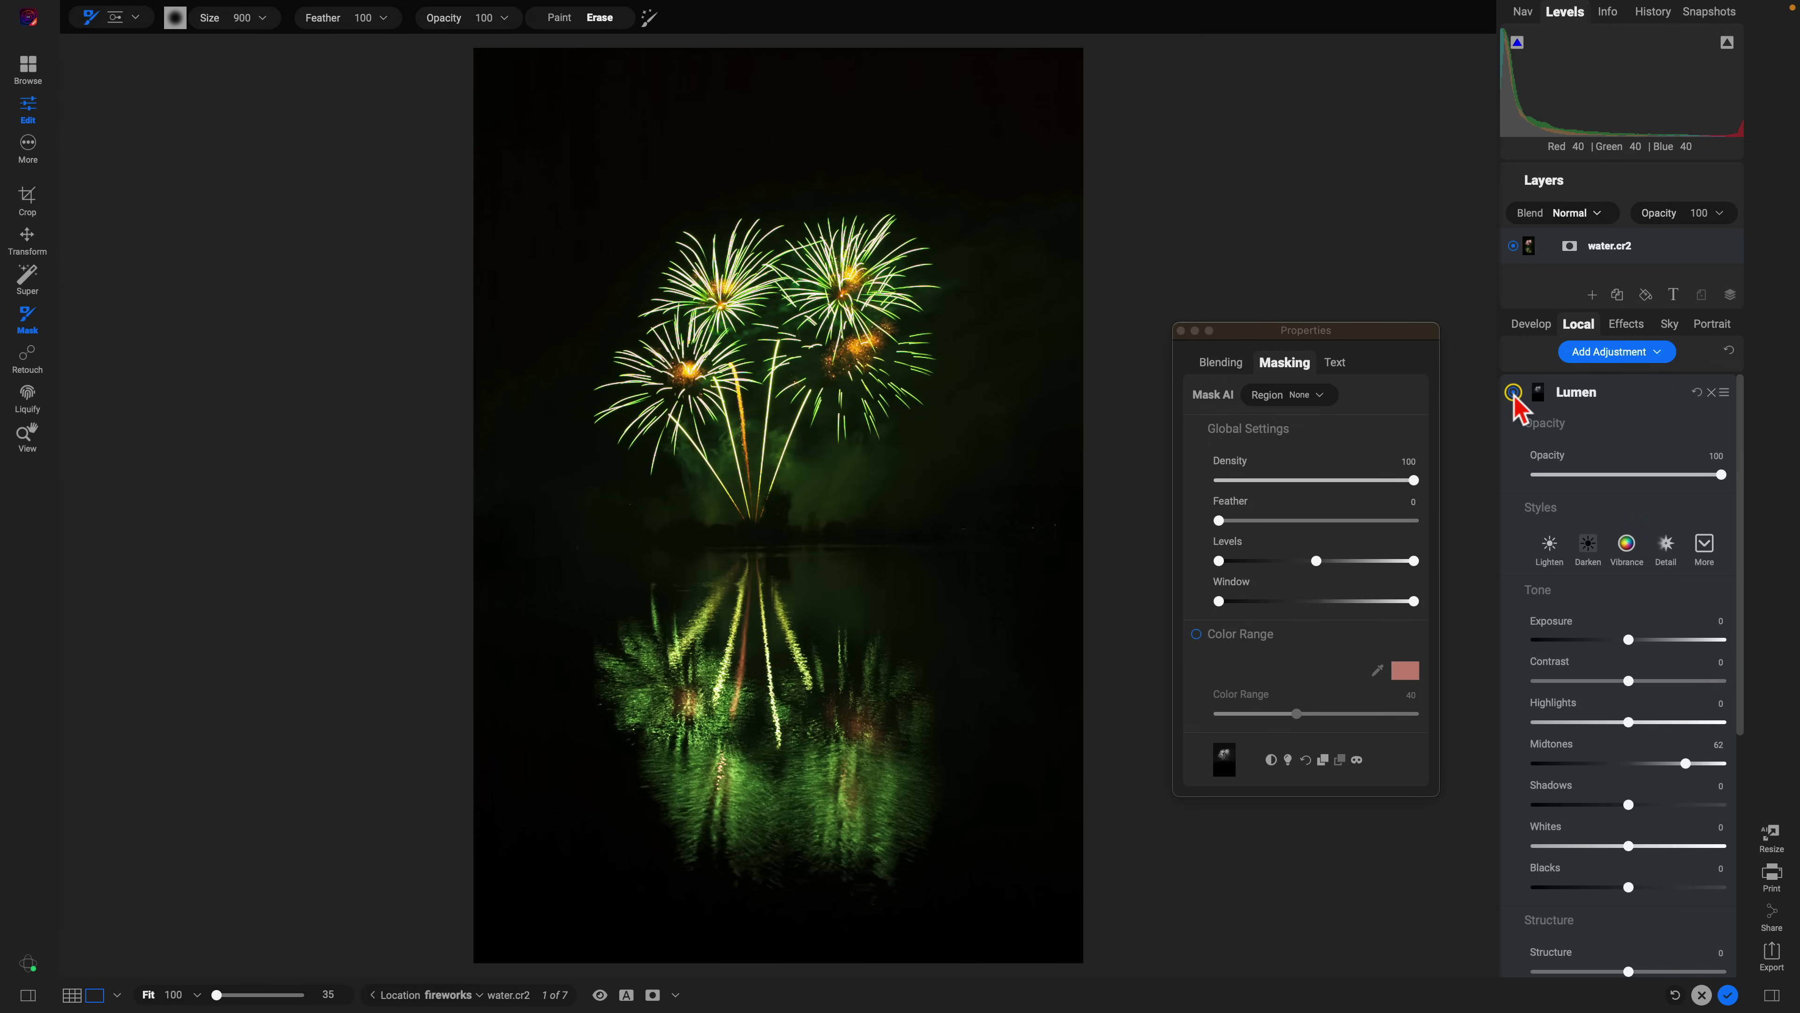
left_click(1514, 392)
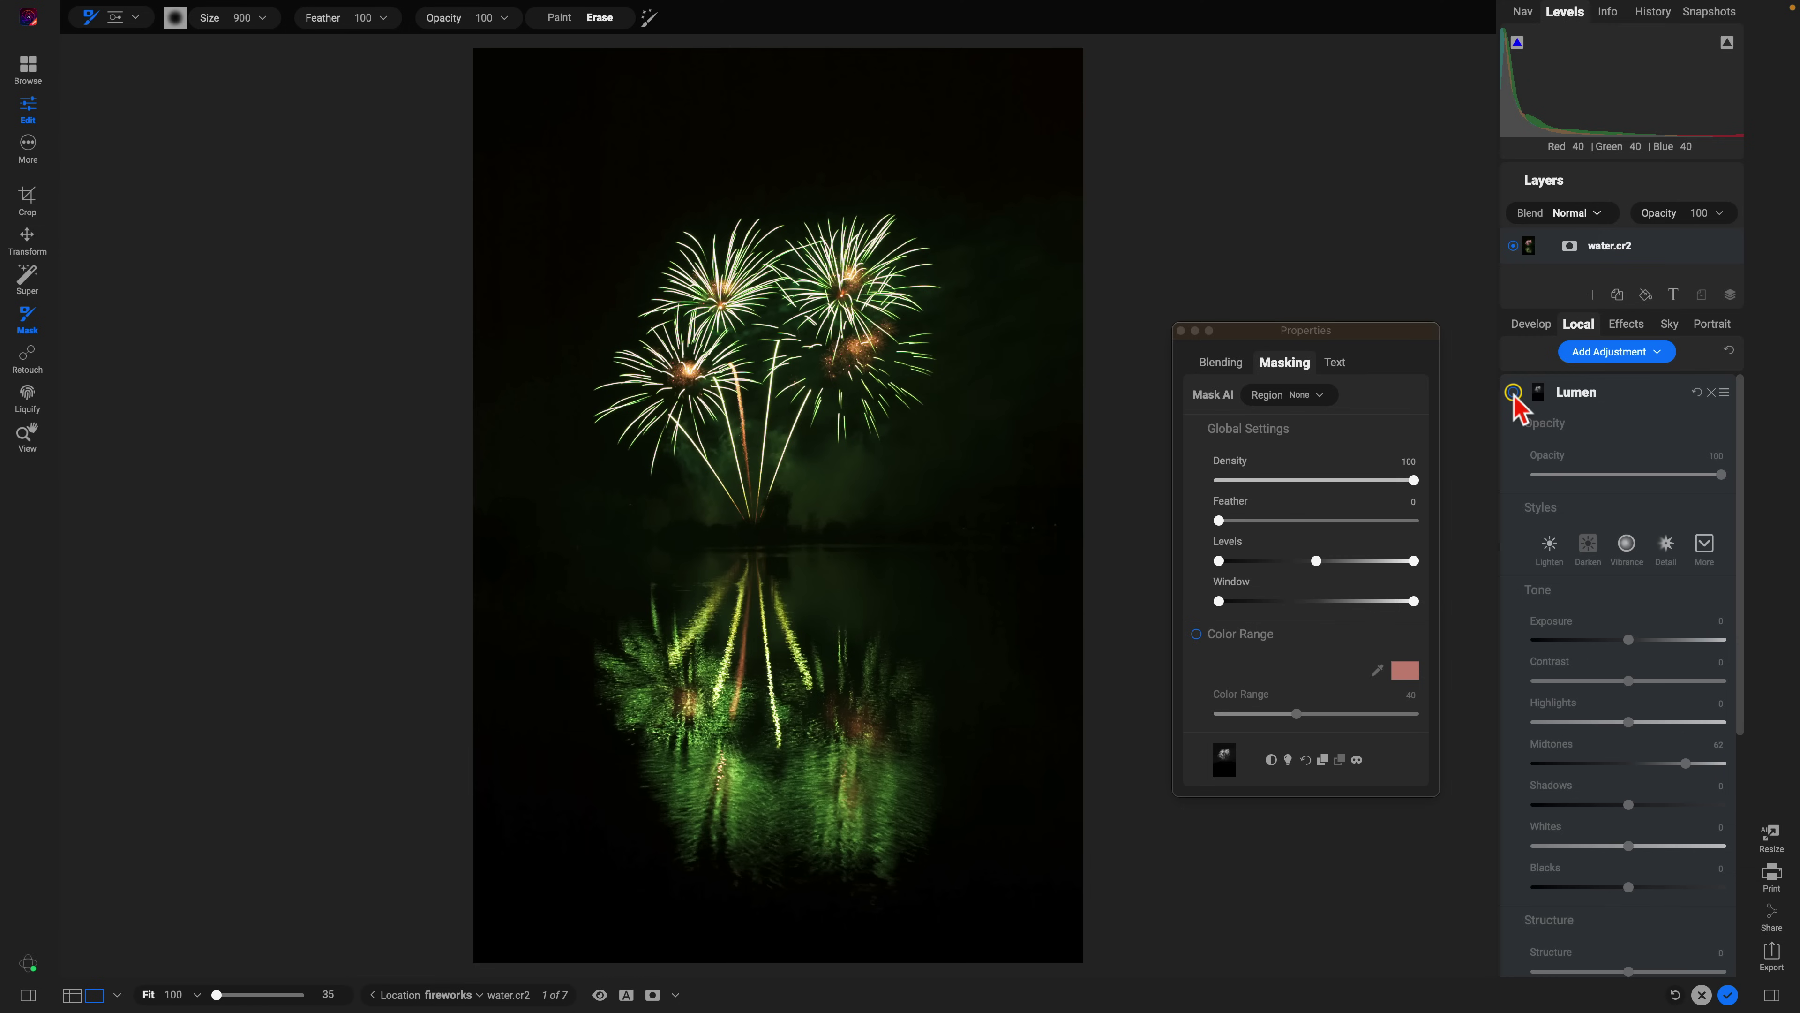
left_click(1513, 392)
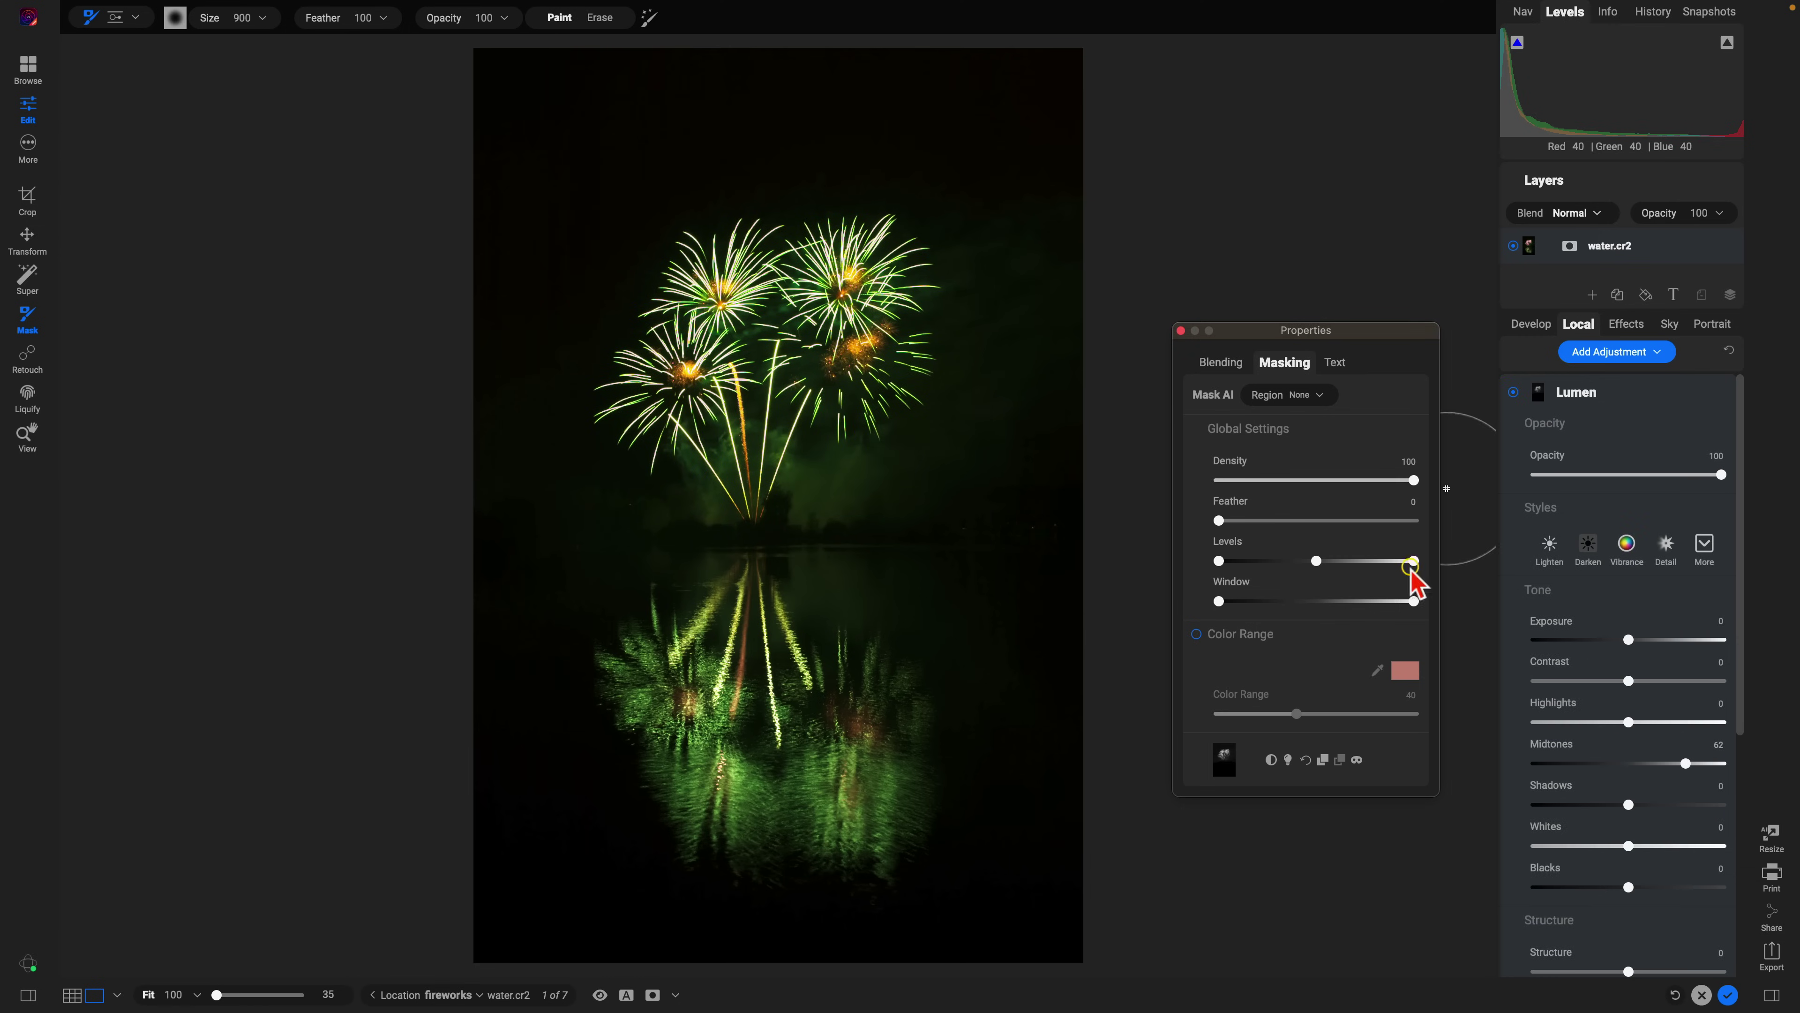
Show the mask, reset it, and reapply a luminosity mask covering both the fireworks and the reflection.
left_click(1354, 767)
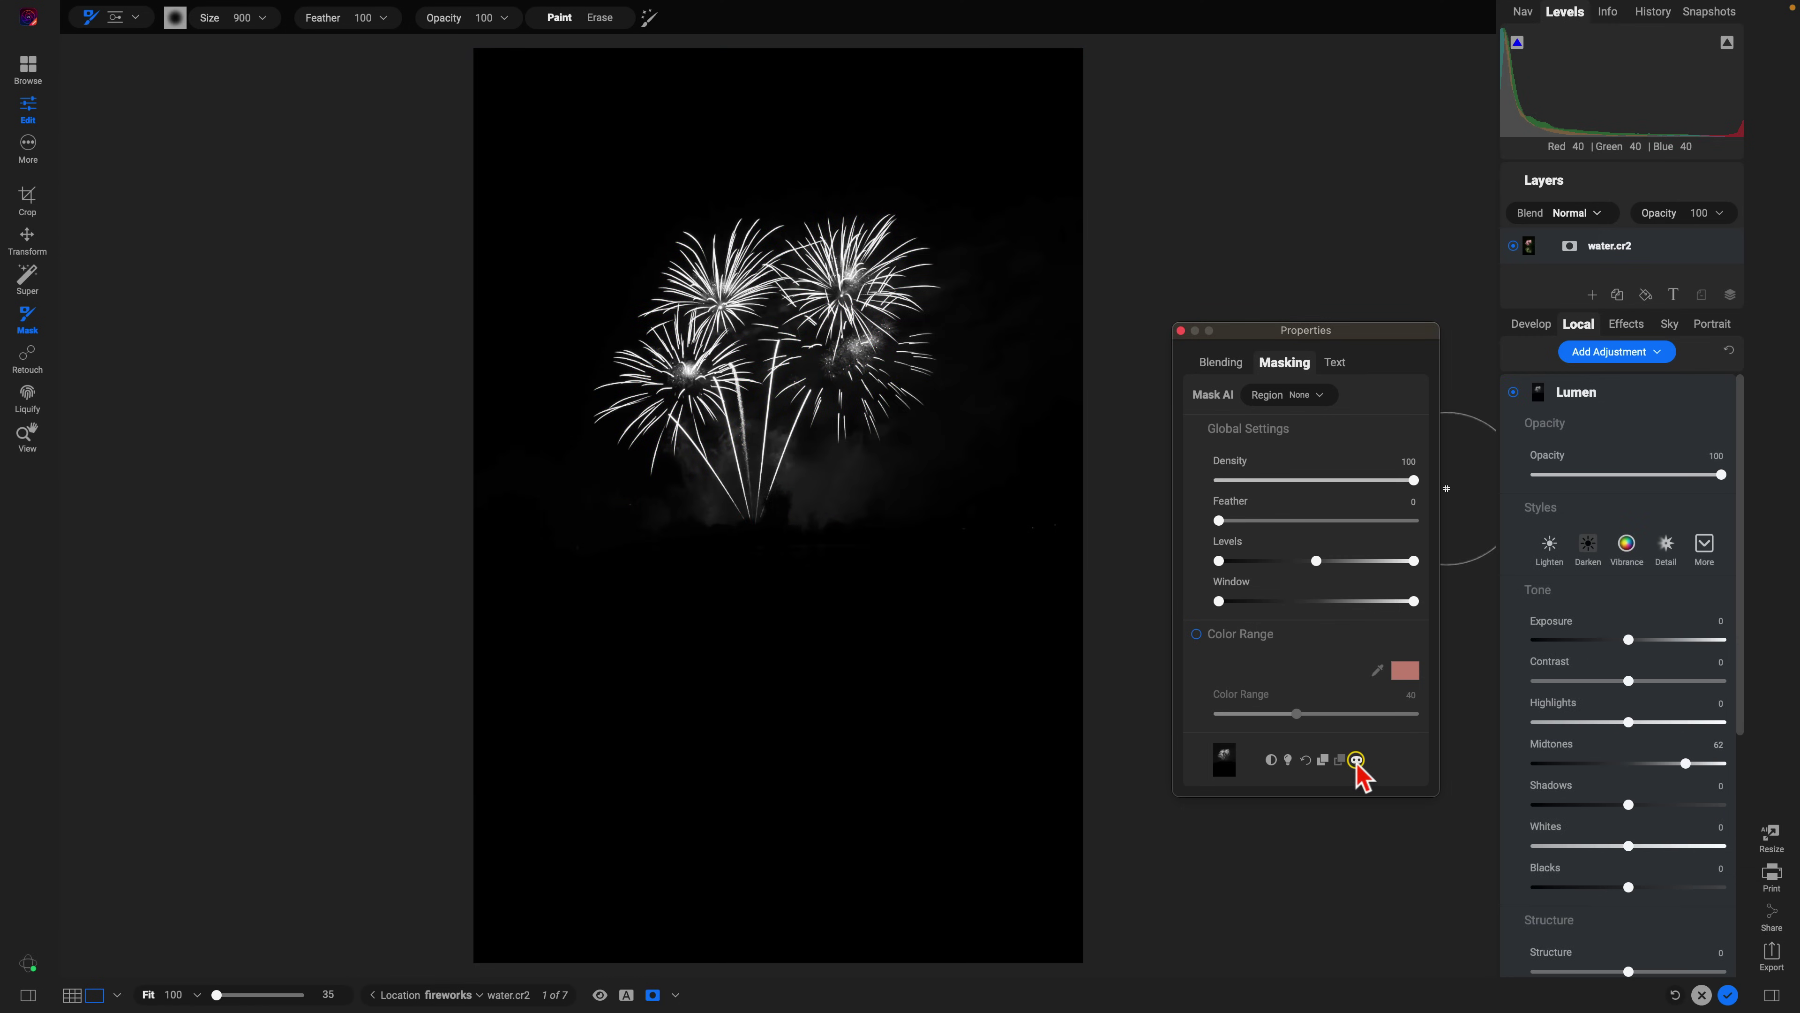
left_click(1306, 760)
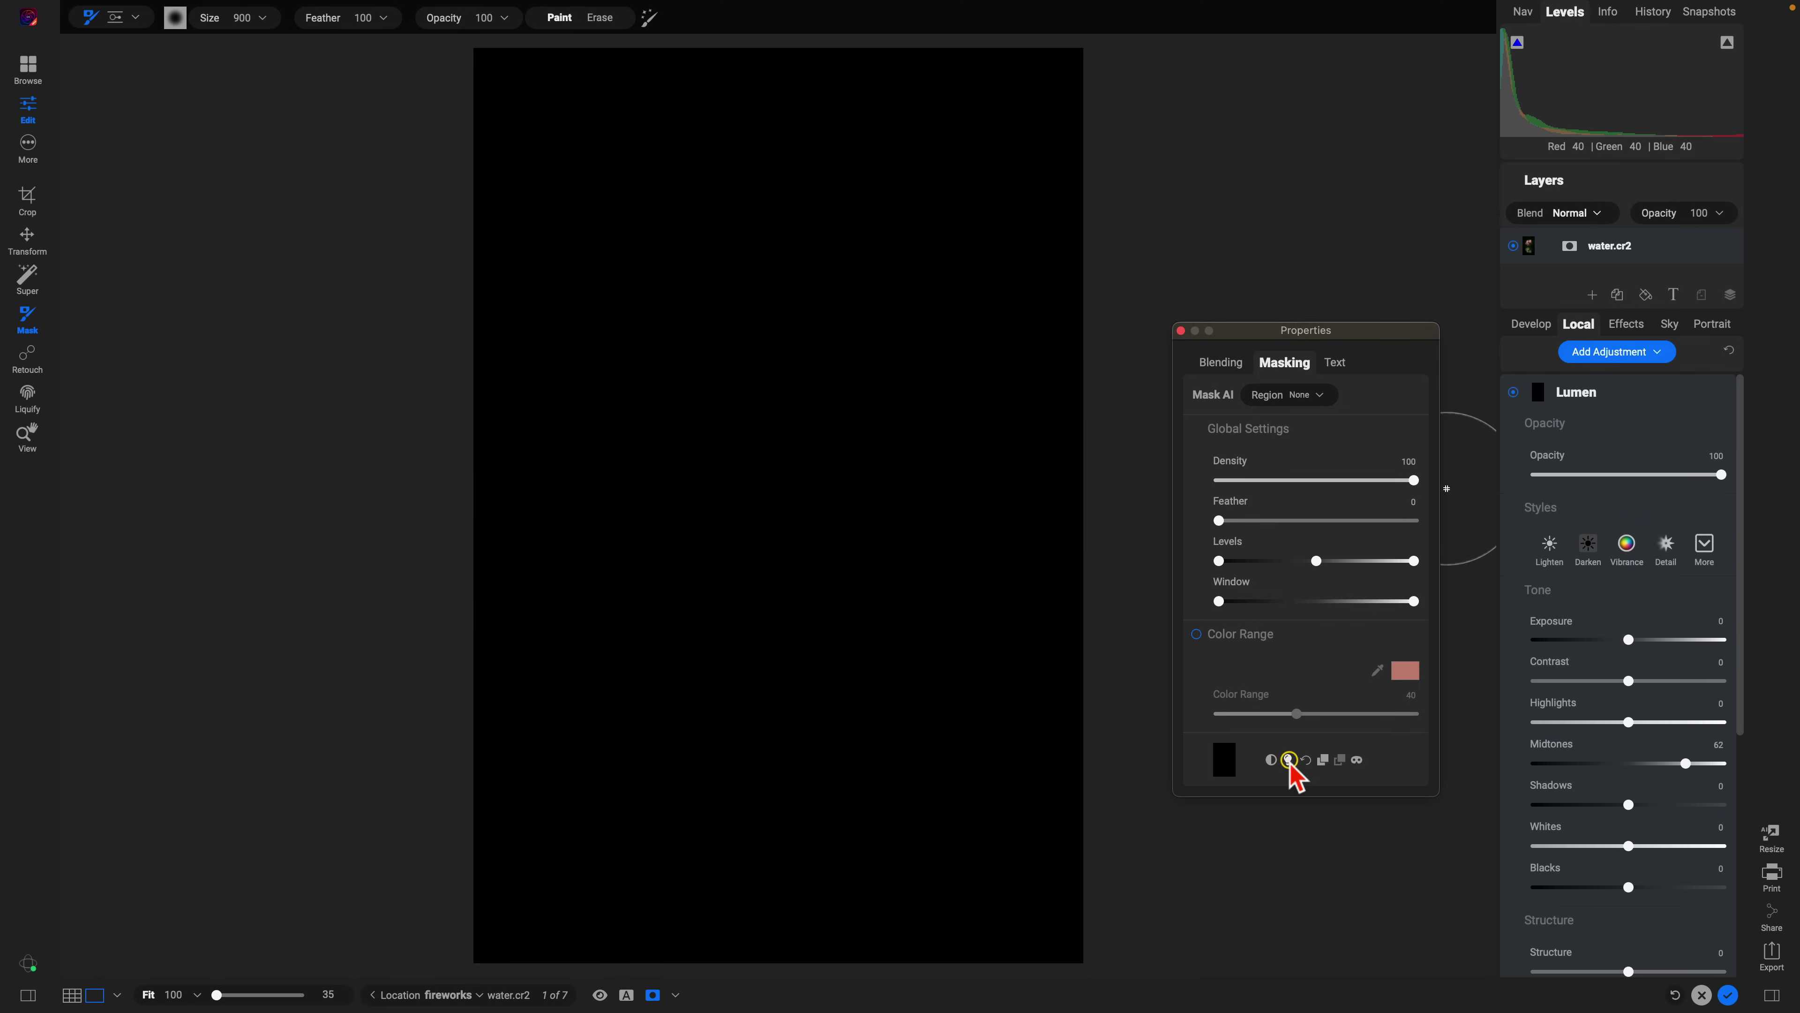
left_click(1288, 759)
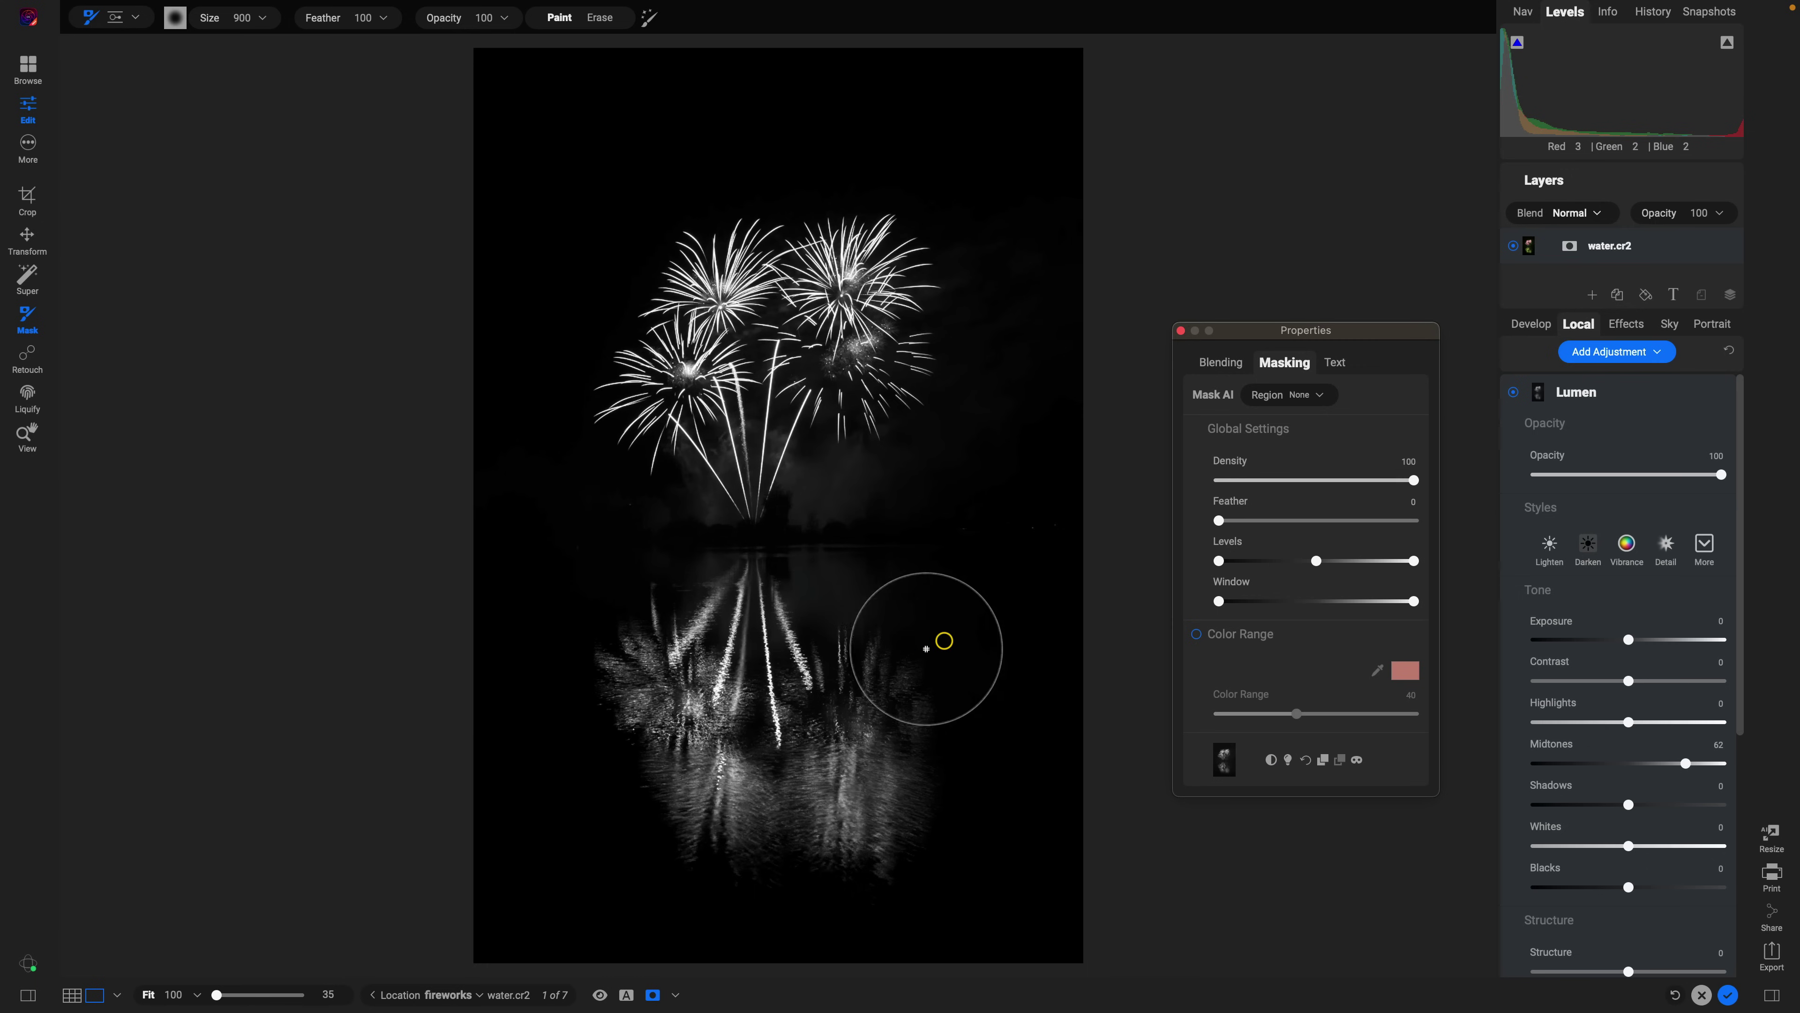
Place a Linear Top gradient mask at the waterline, limiting the luminosity mask to the reflection below.
key("shift+b")
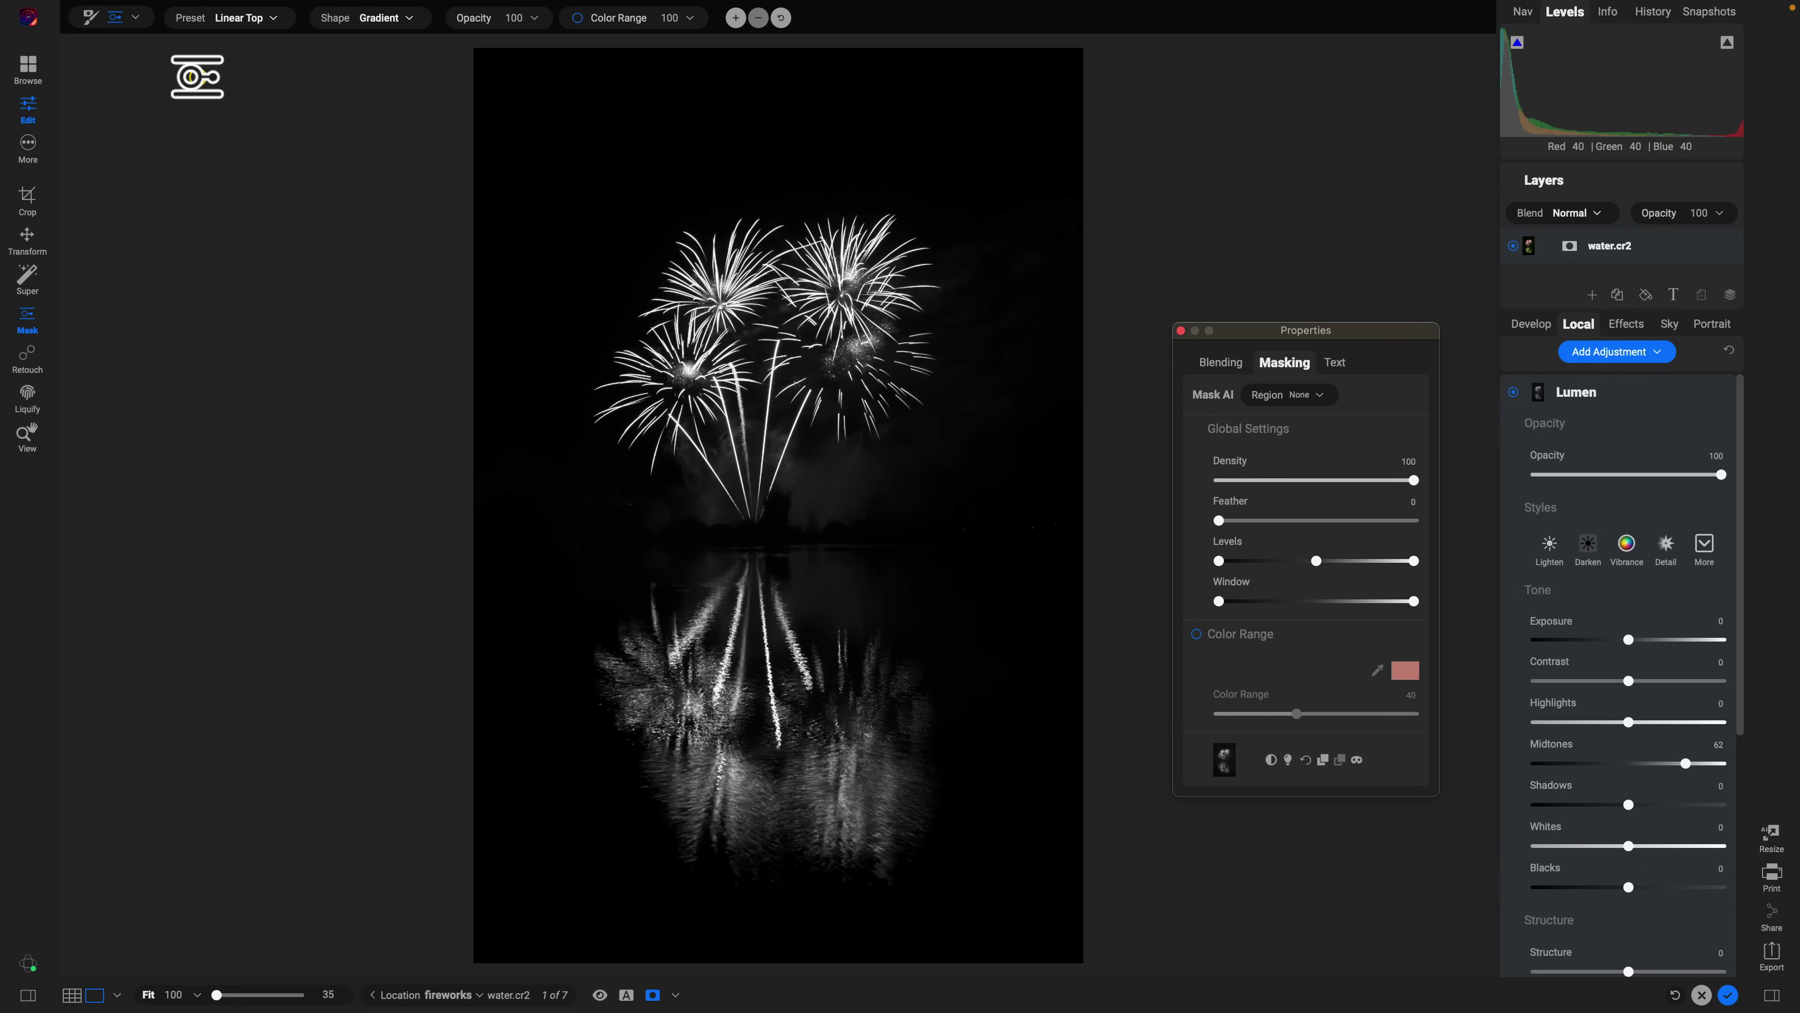
left_click(114, 20)
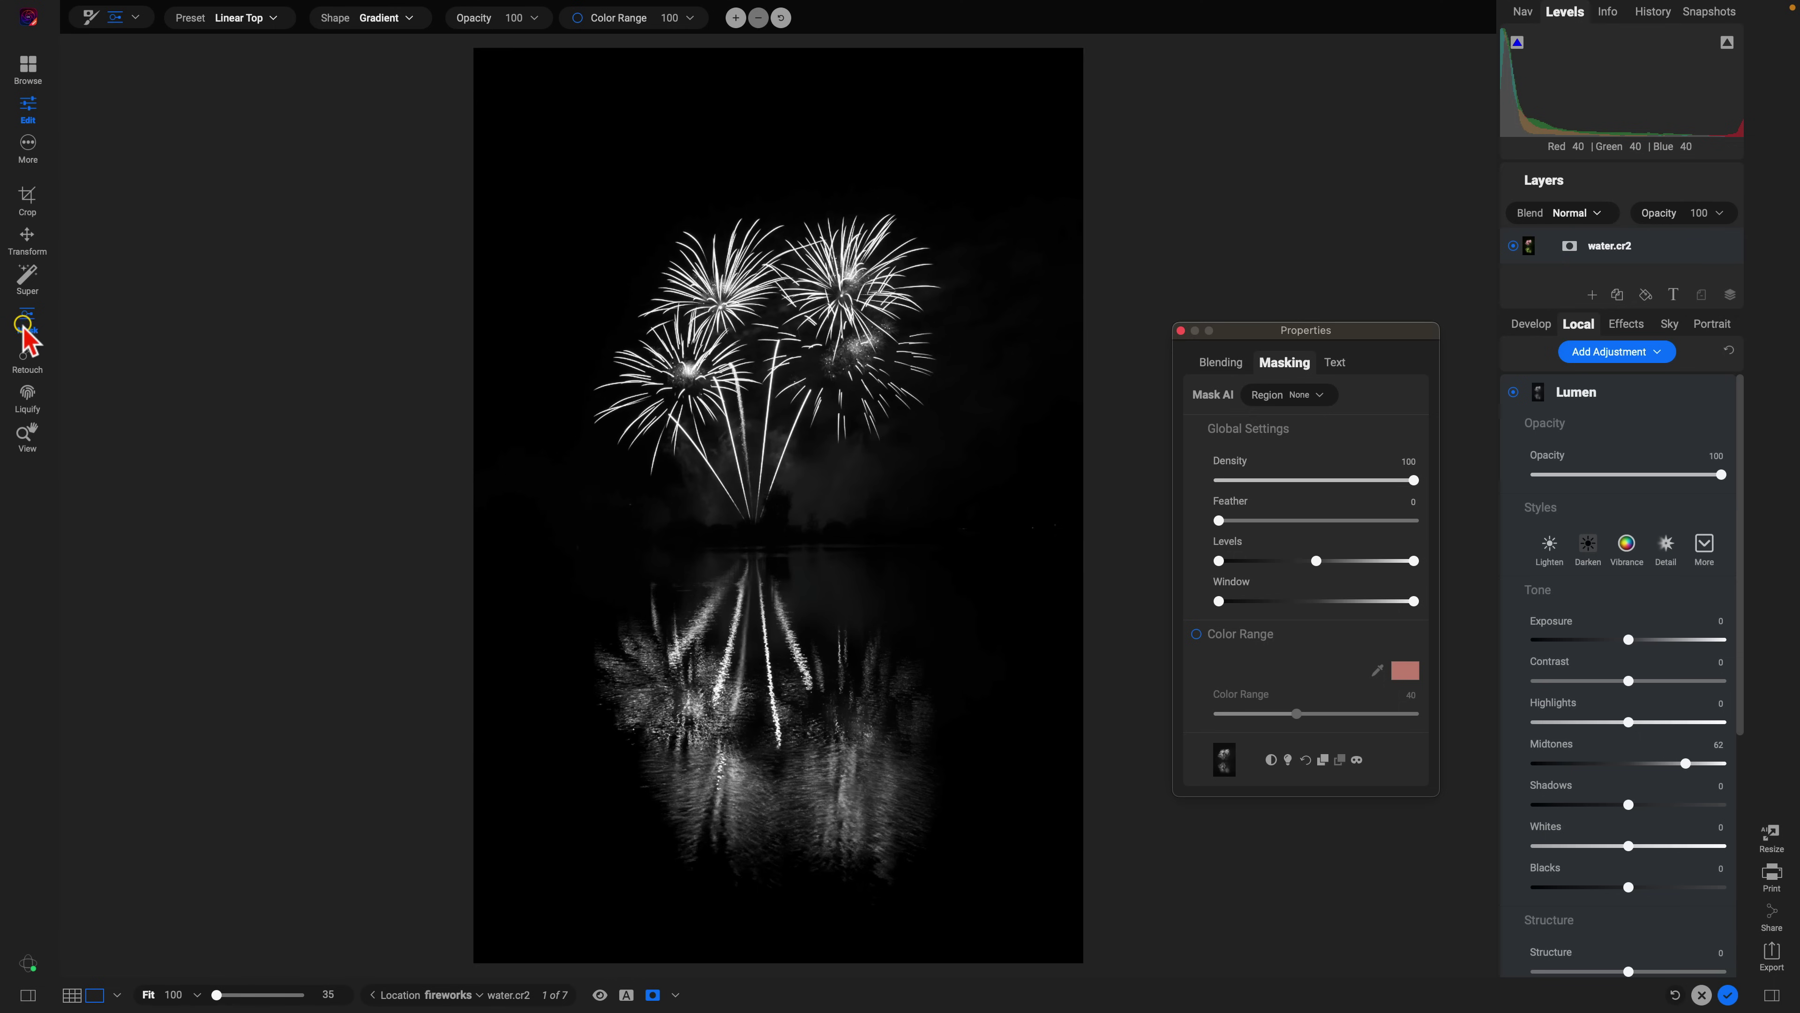
left_click(116, 21)
left_click(103, 19)
left_click(770, 562)
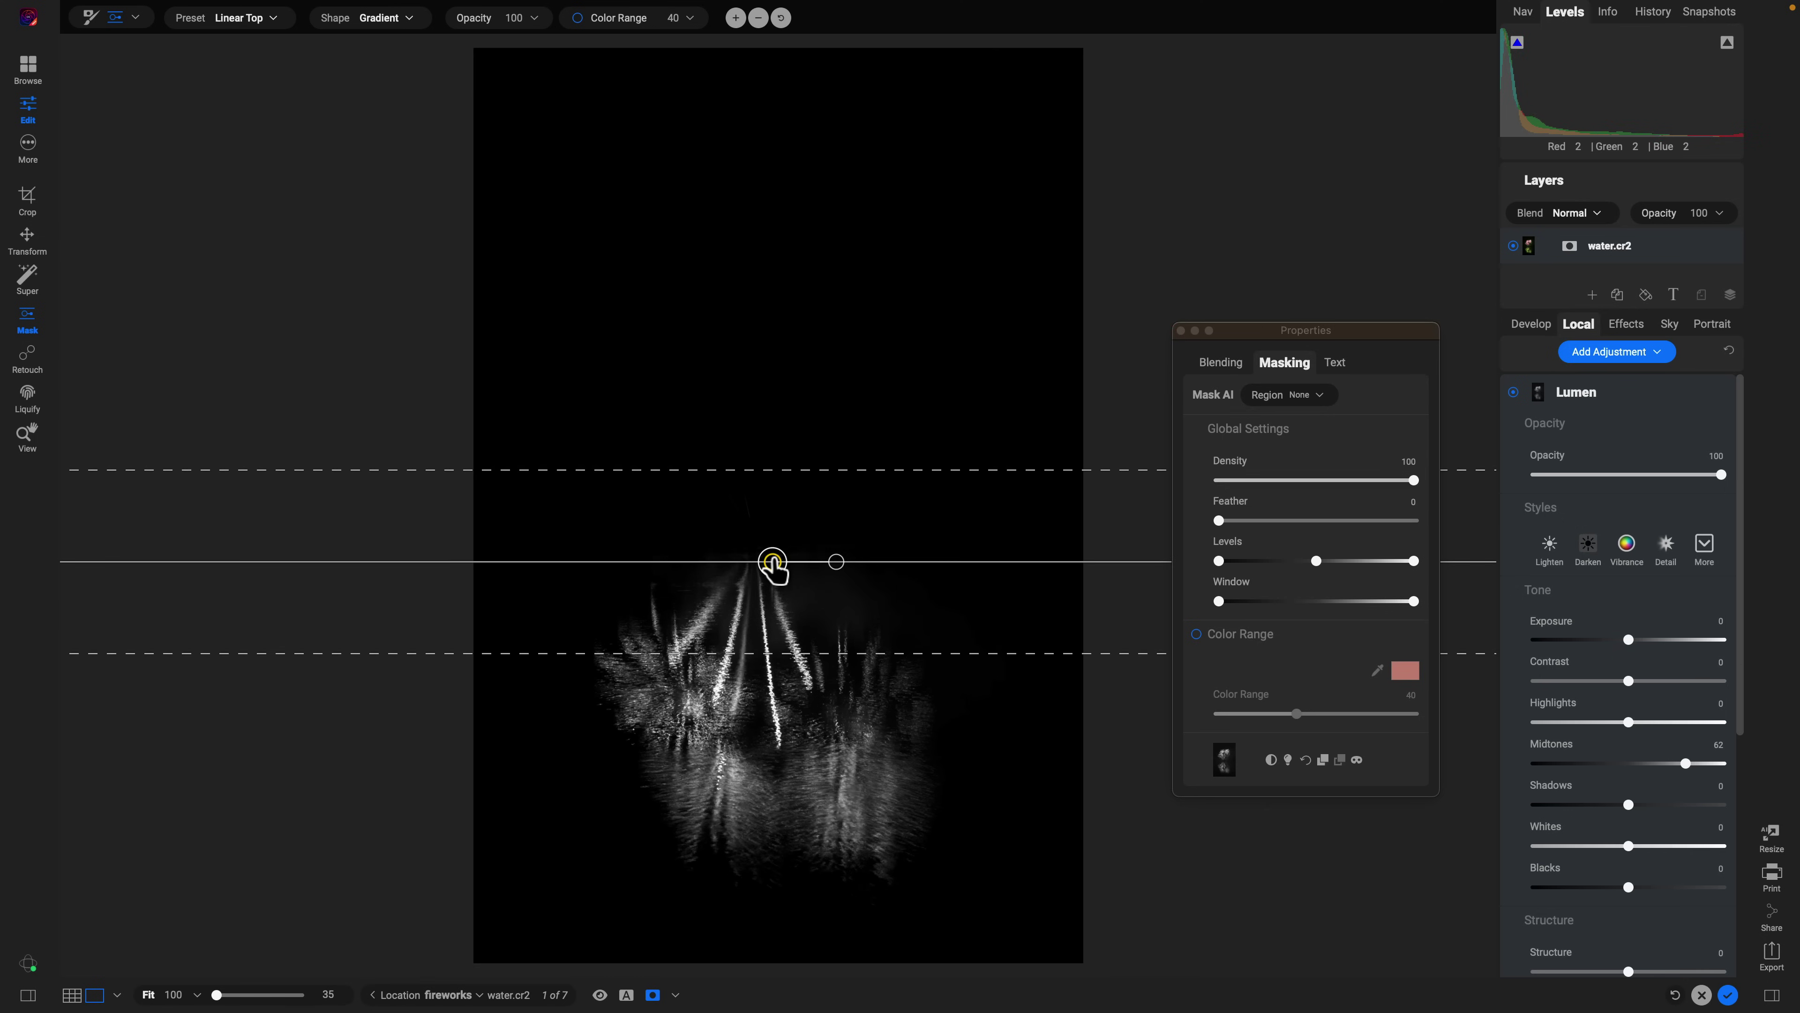
Flip the linear gradient mask to cover the fireworks above the waterline, and narrow its transition band.
left_click_drag(837, 563, 731, 580)
left_click_drag(796, 476, 774, 526)
left_click_drag(679, 567, 770, 567)
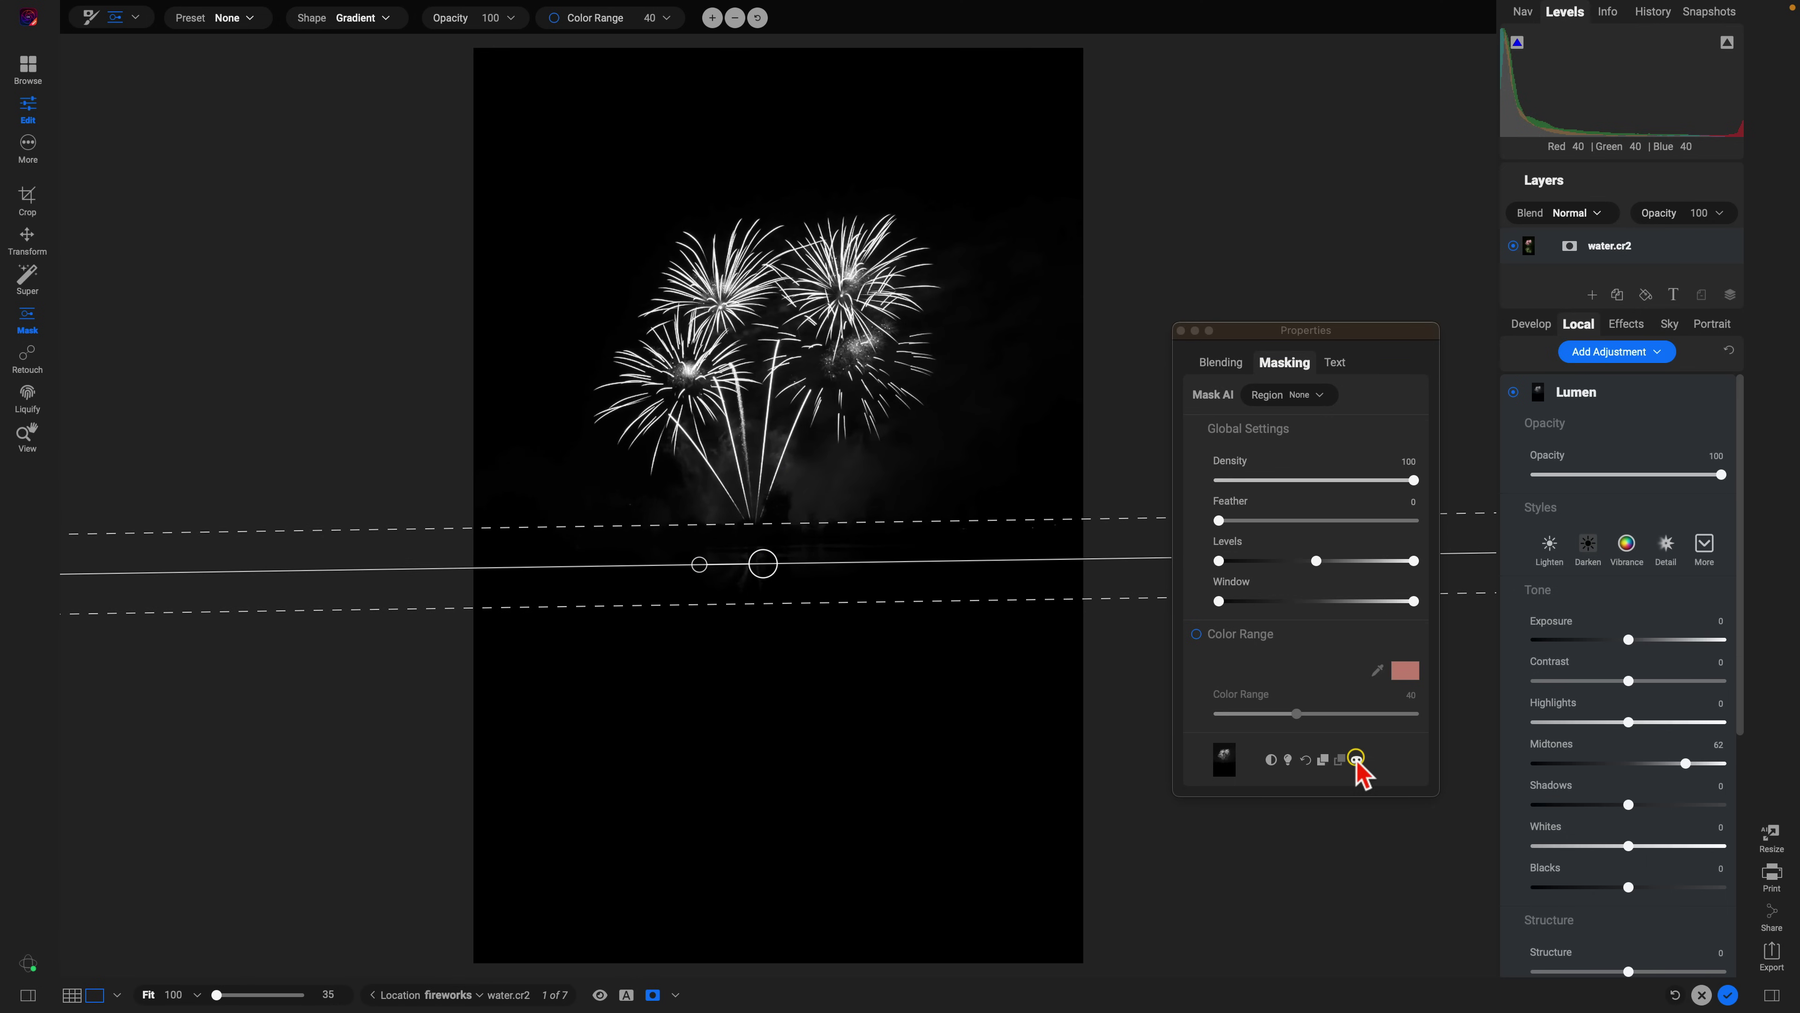
Return to the photo view and compare the fireworks with the Lumen adjustment off and on under the linear gradient.
left_click(1376, 761)
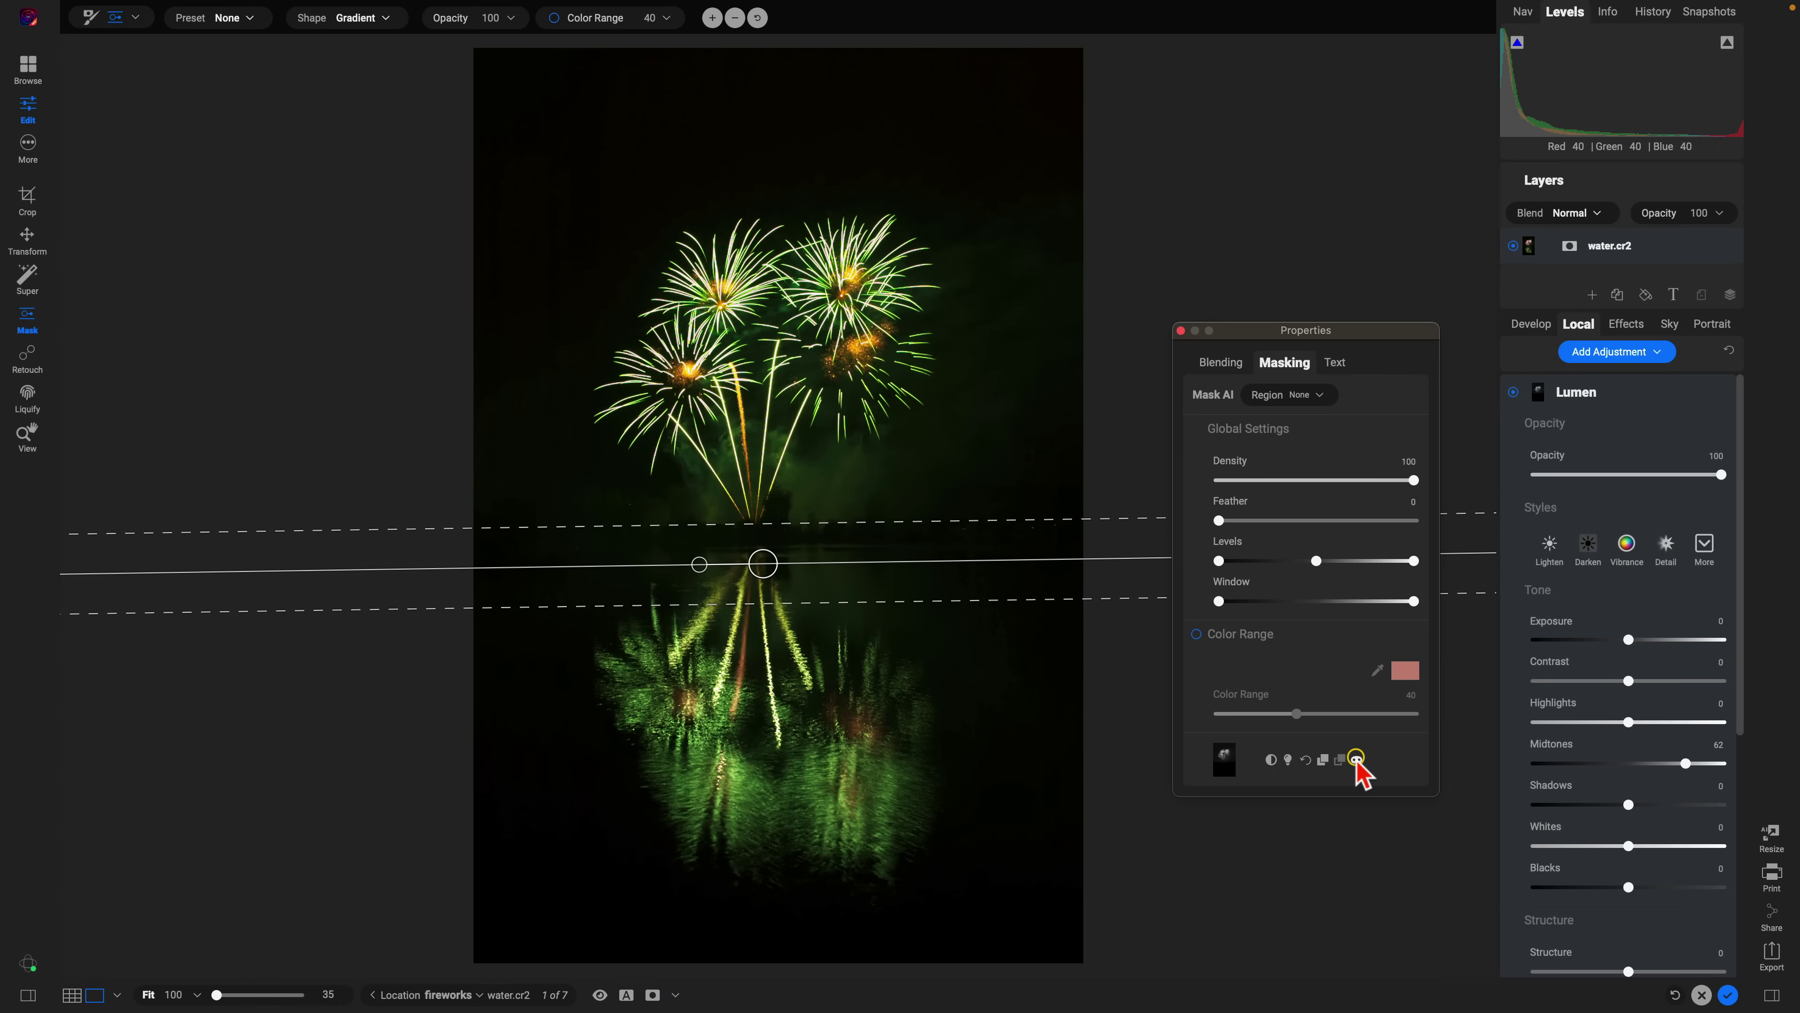
left_click(1512, 393)
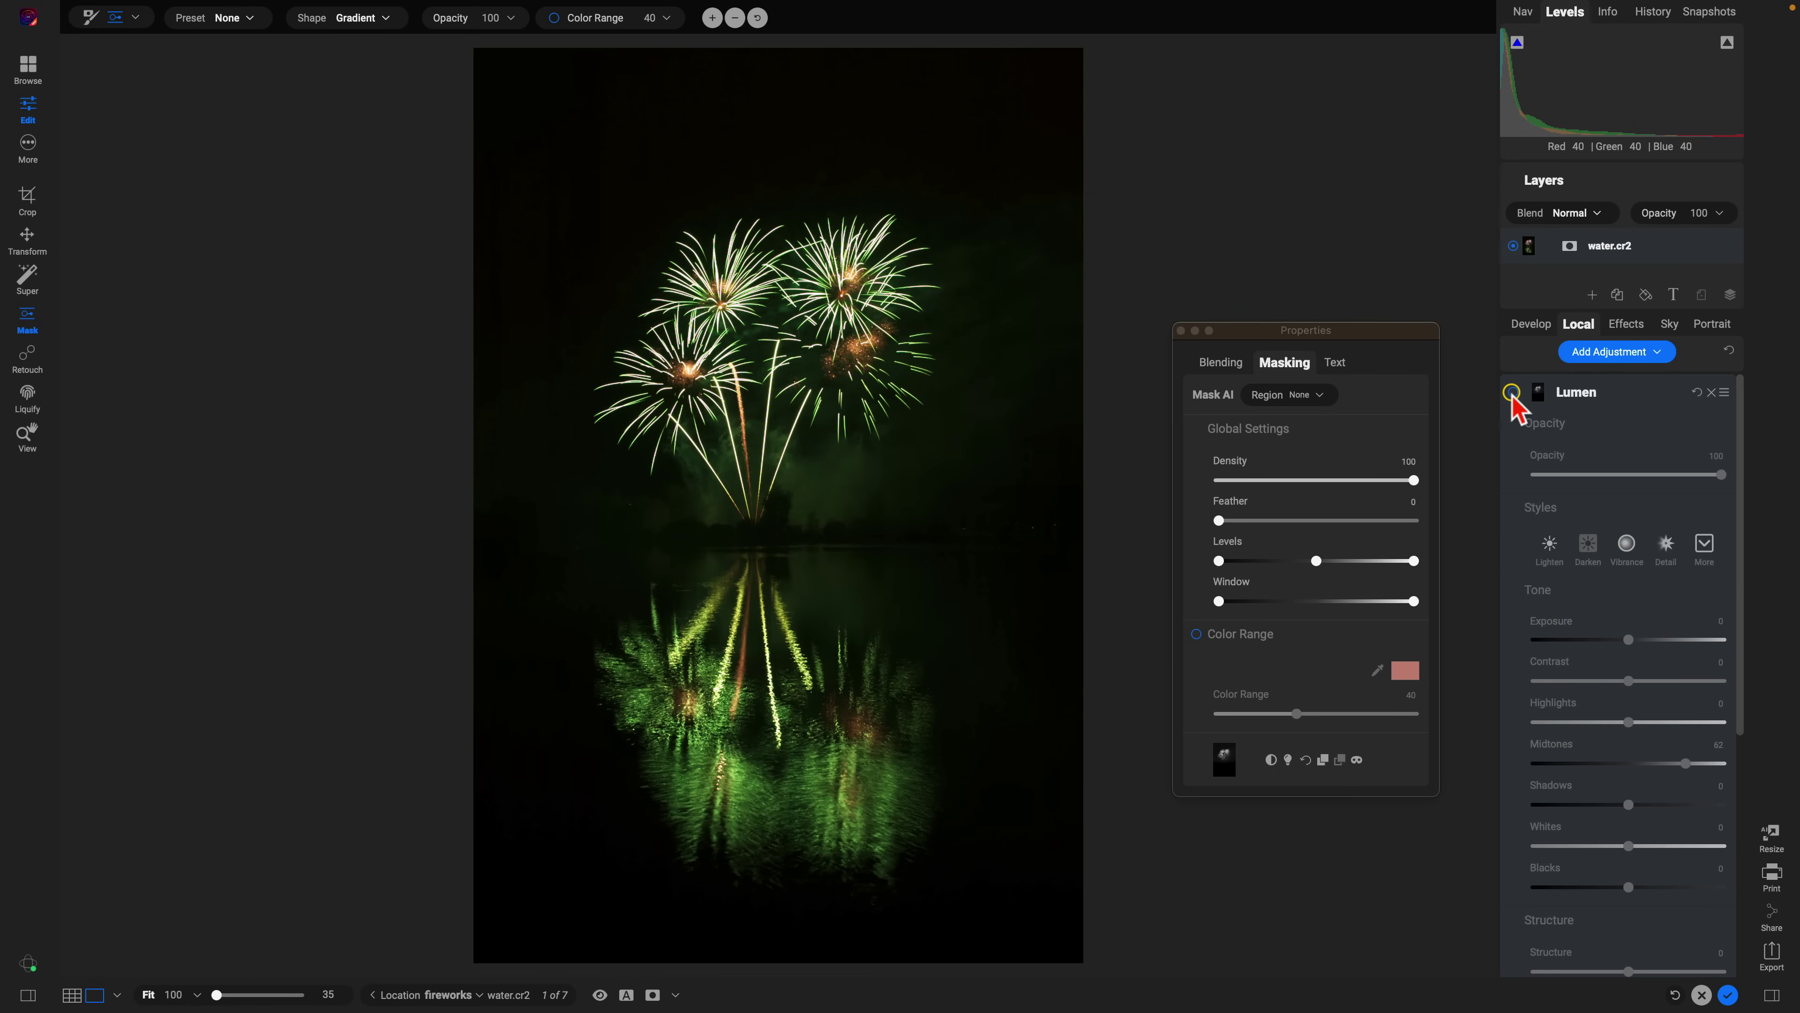
left_click(1512, 392)
left_click(1512, 392)
left_click(1512, 391)
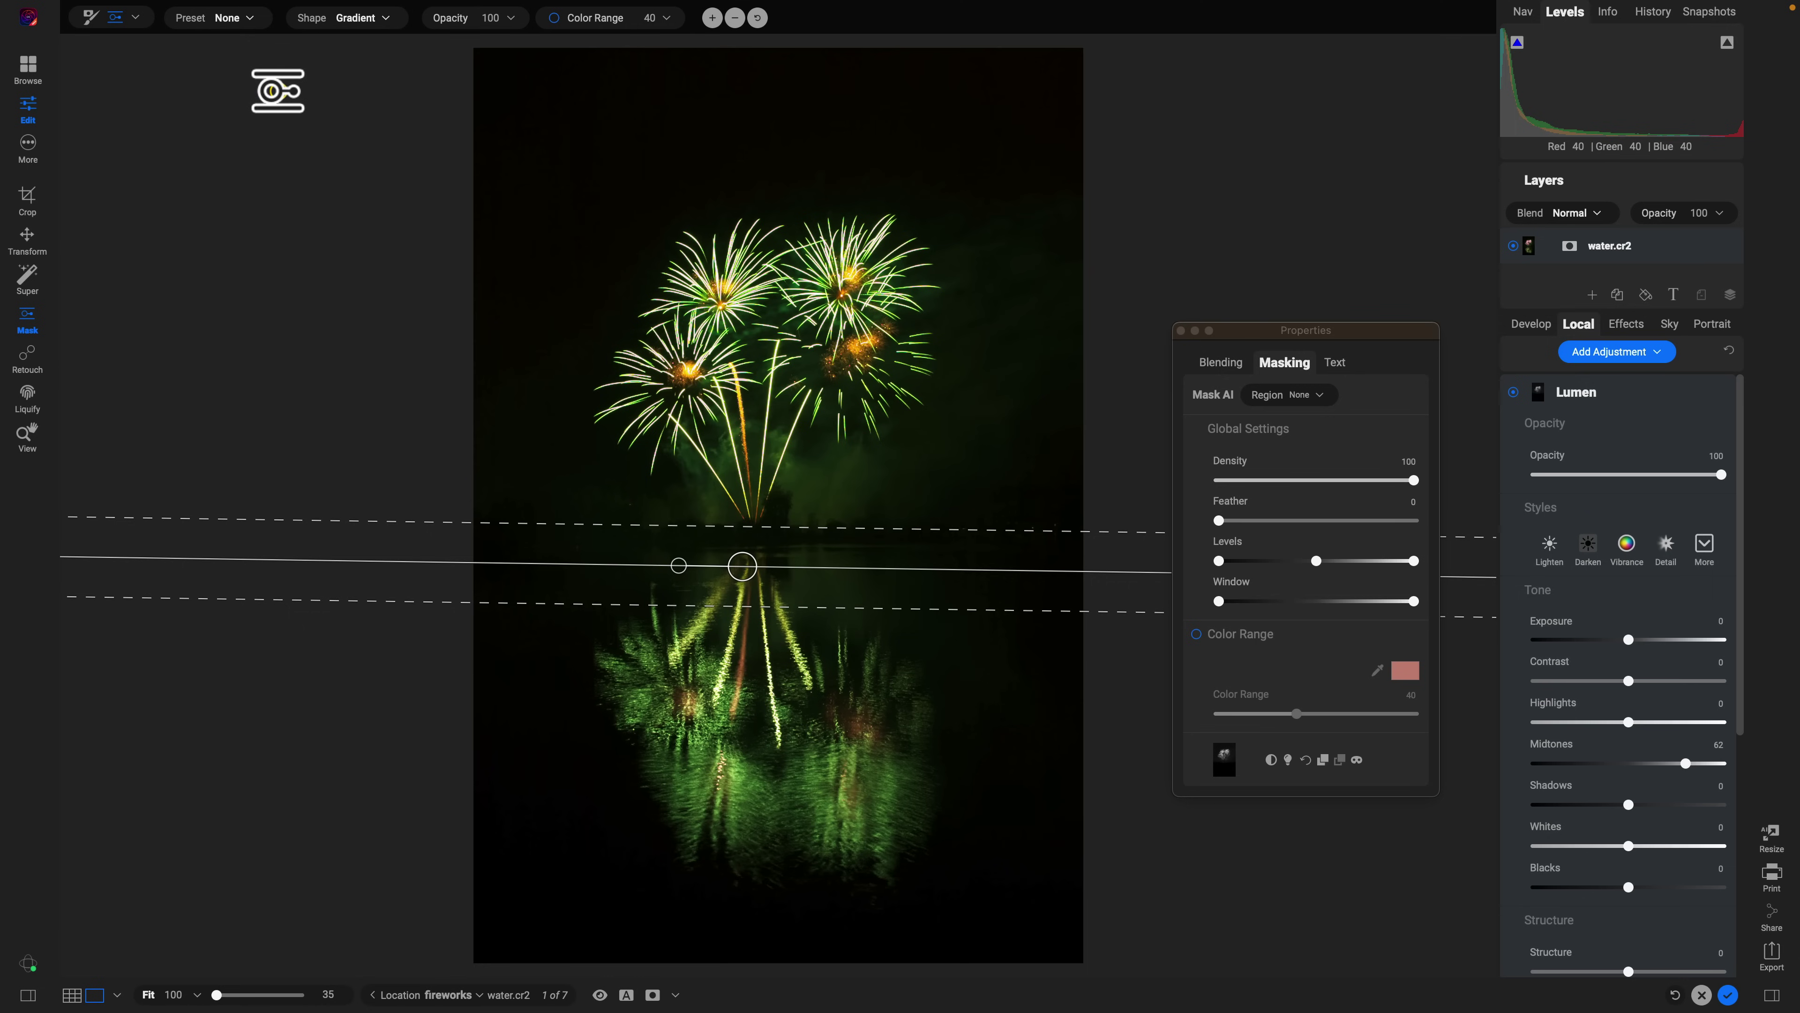
Change the gradient's shape to Edges, move the ellipse upward toward the fireworks, and show the mask.
left_click(116, 30)
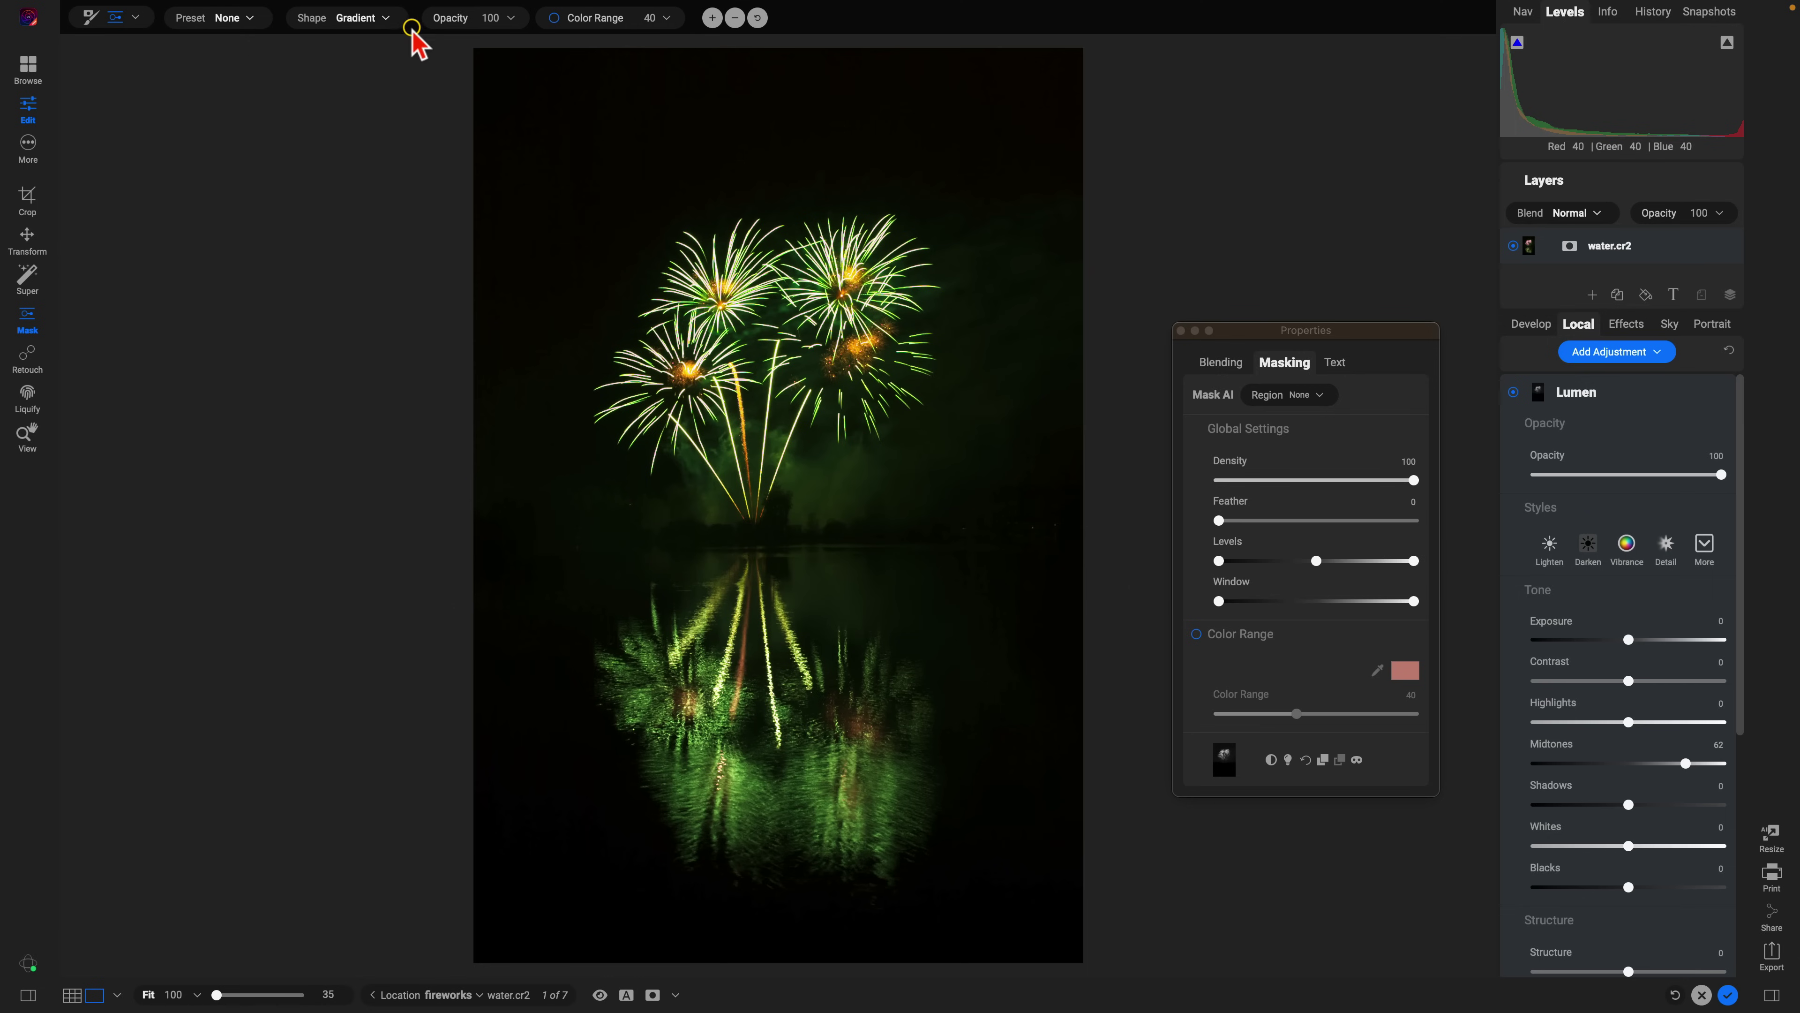
left_click(385, 18)
left_click(377, 25)
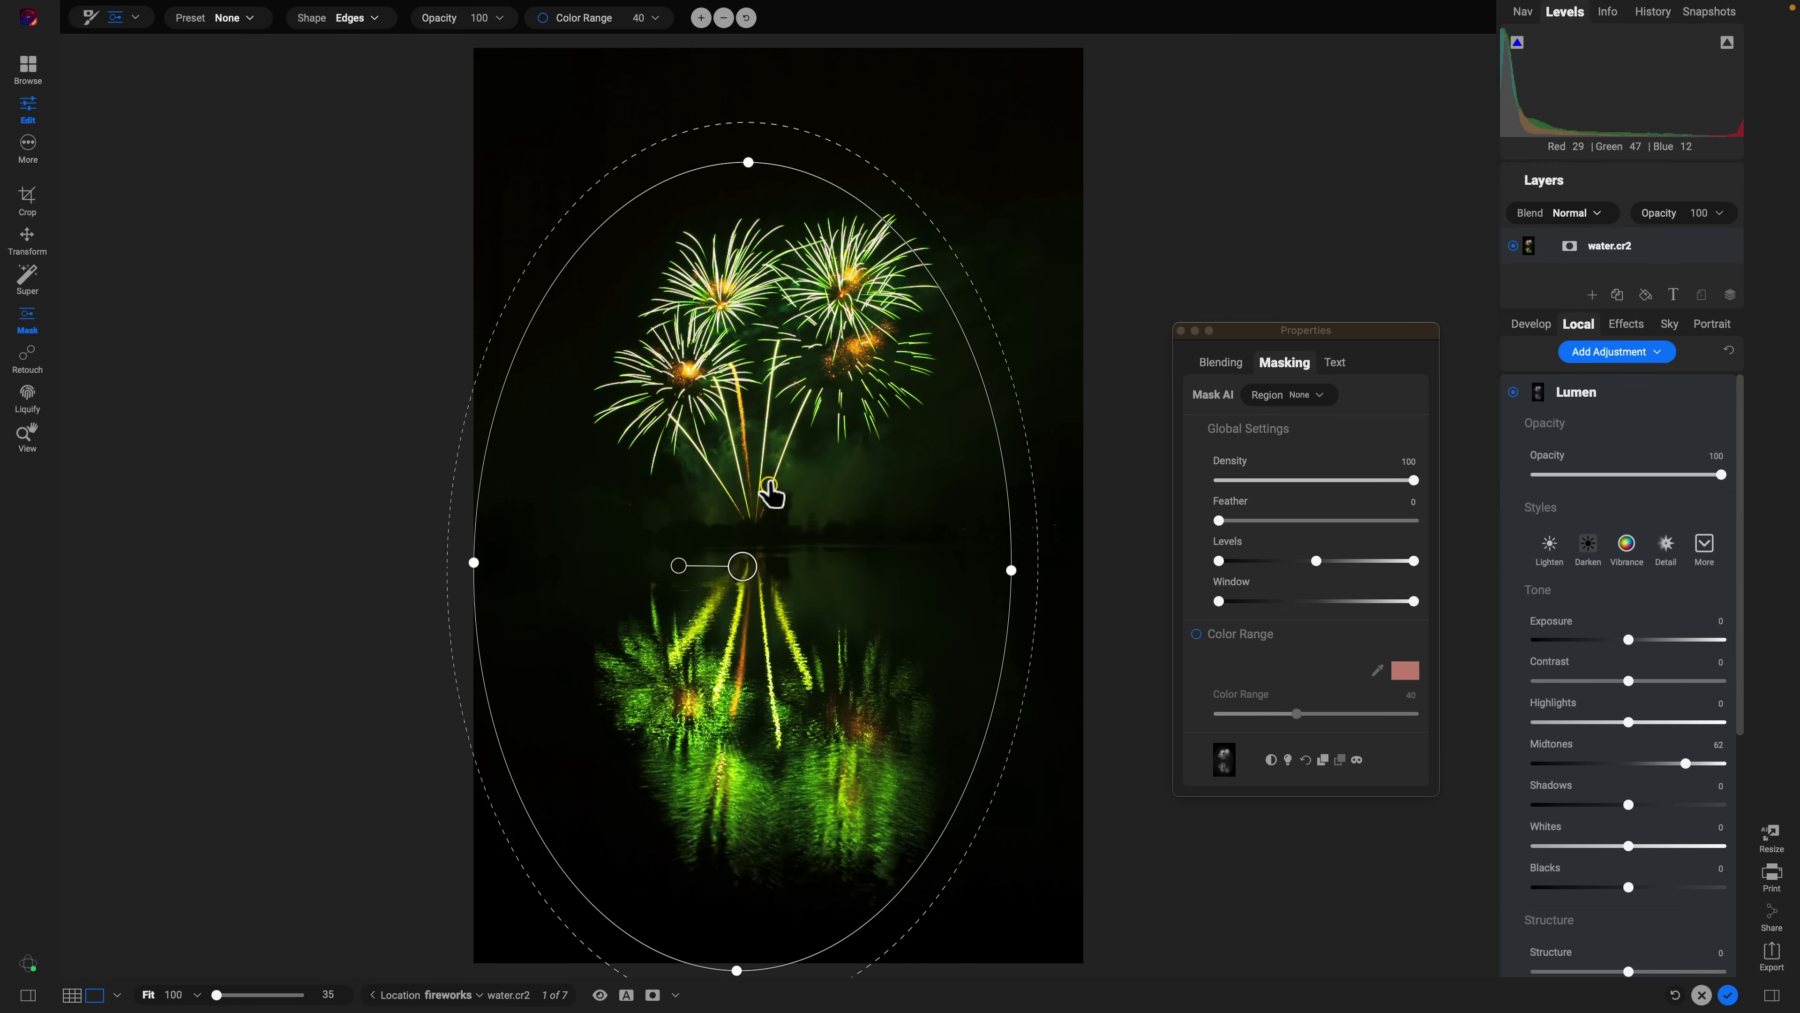
left_click_drag(745, 566, 779, 487)
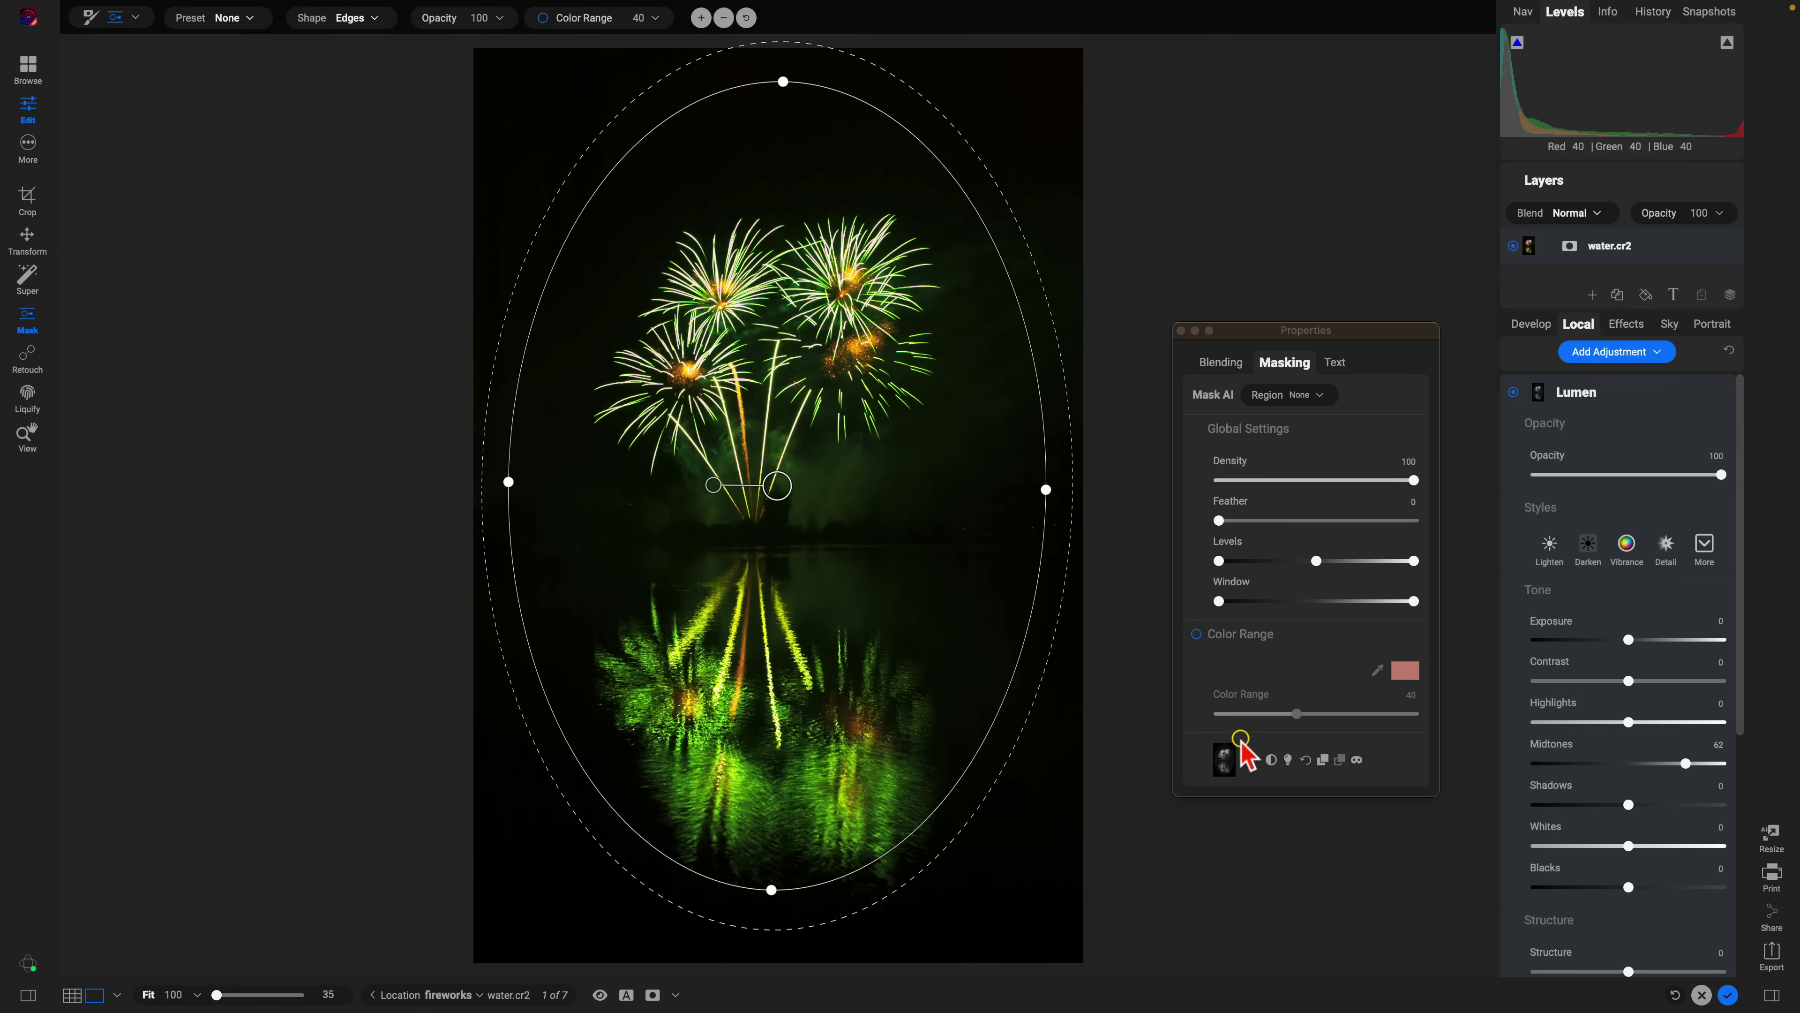
left_click(1356, 760)
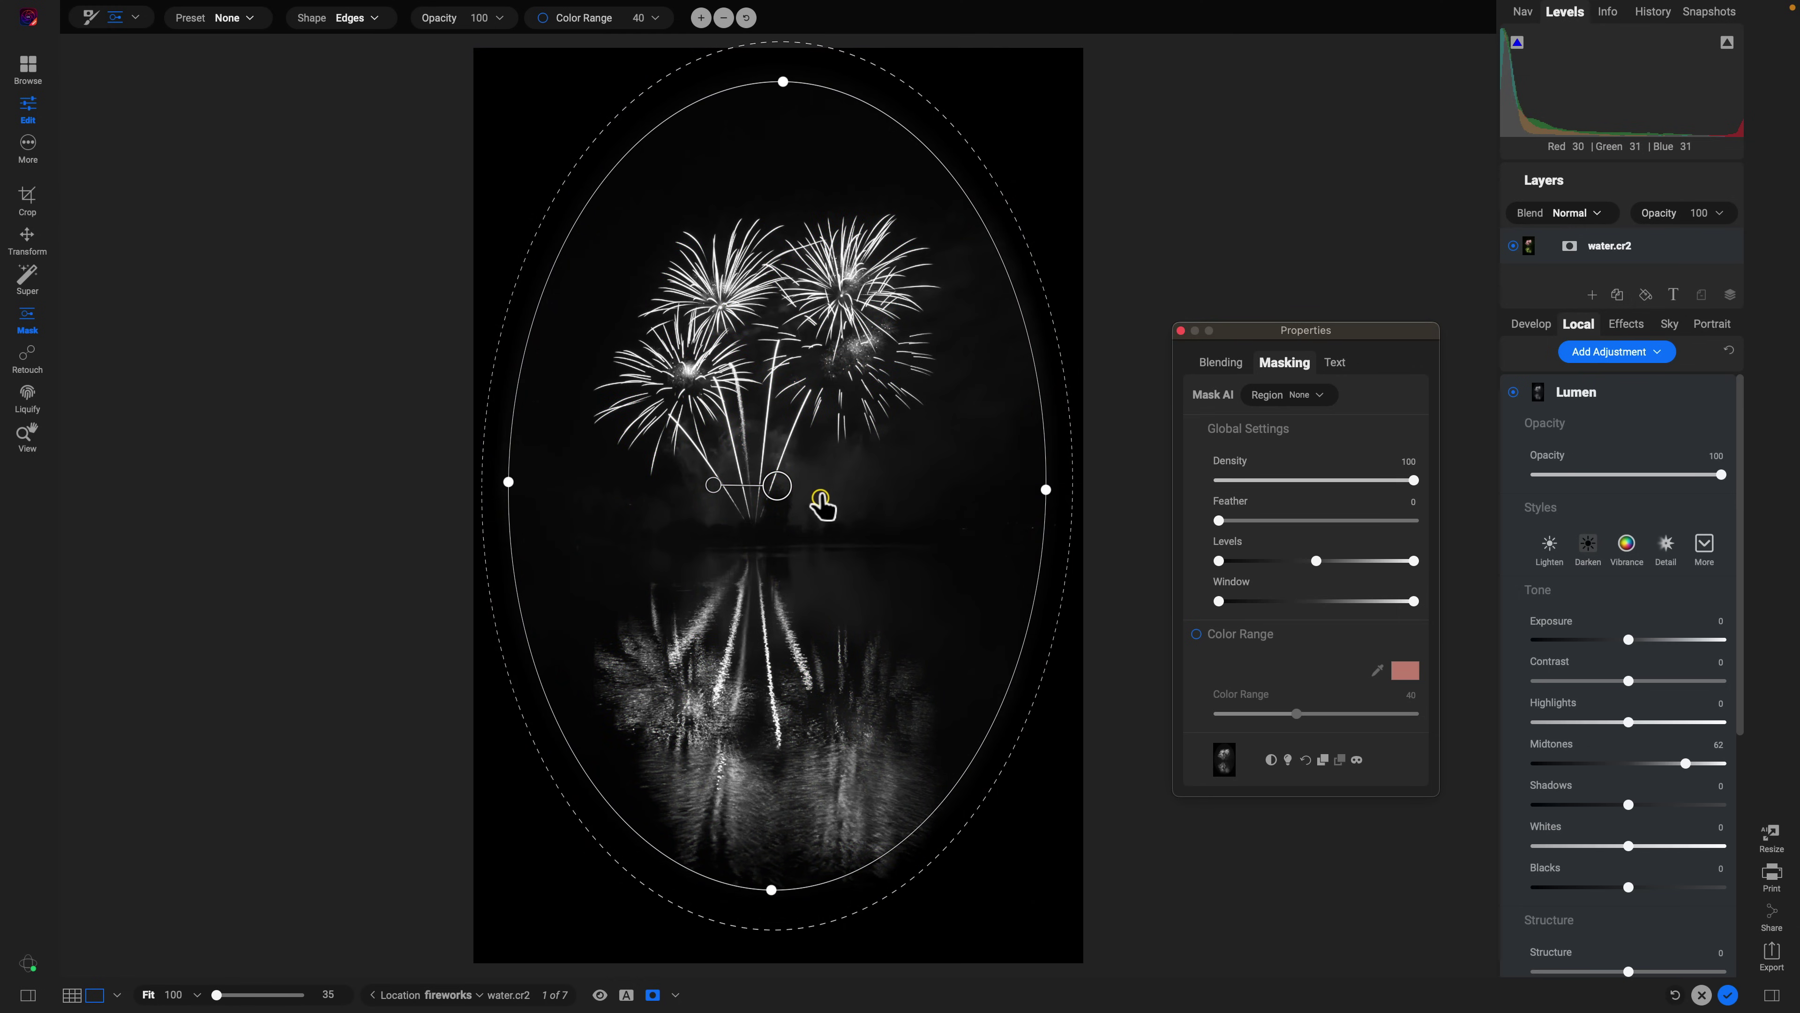
Shrink the elliptical mask to a circle about the size of the fireworks display and position it over the fireworks above the water.
left_click_drag(788, 493, 735, 465)
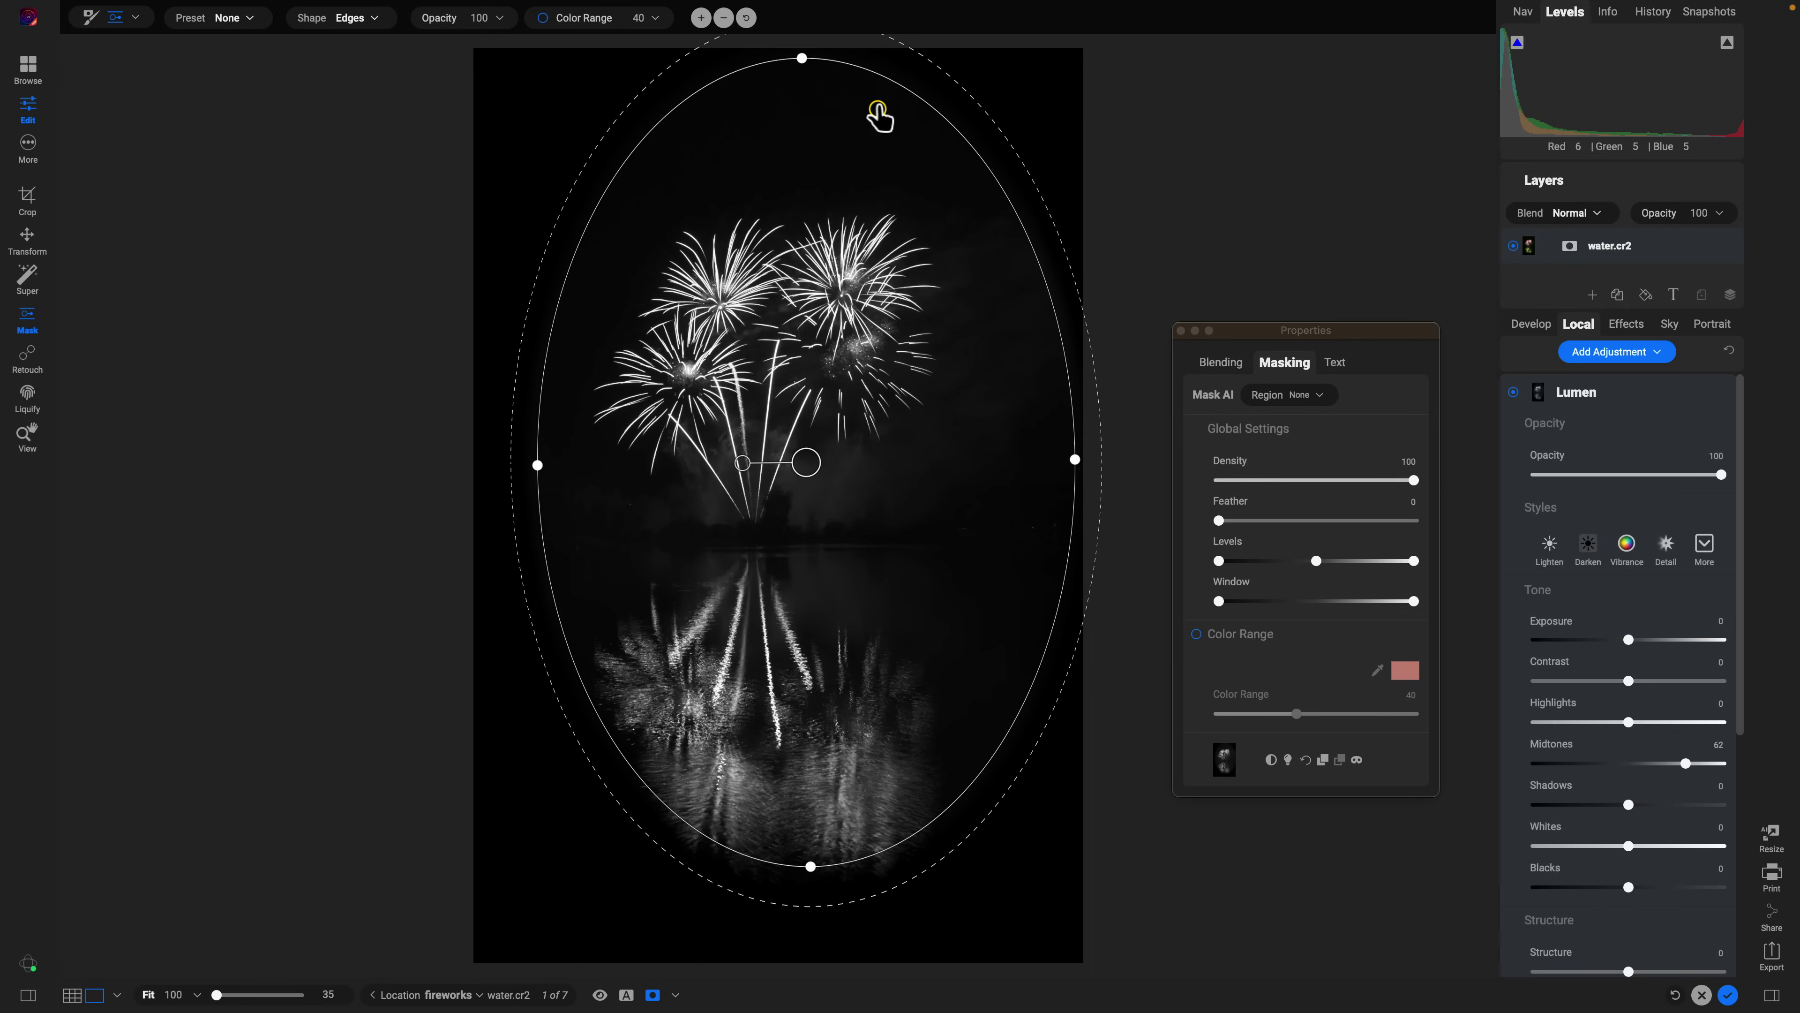
left_click_drag(801, 60, 805, 285)
left_click_drag(536, 471, 624, 471)
left_click_drag(806, 468, 783, 538)
mouse_move(937, 462)
left_mouse_down()
mouse_move(832, 530)
mouse_move(1016, 421)
mouse_move(913, 474)
mouse_move(959, 446)
left_mouse_up()
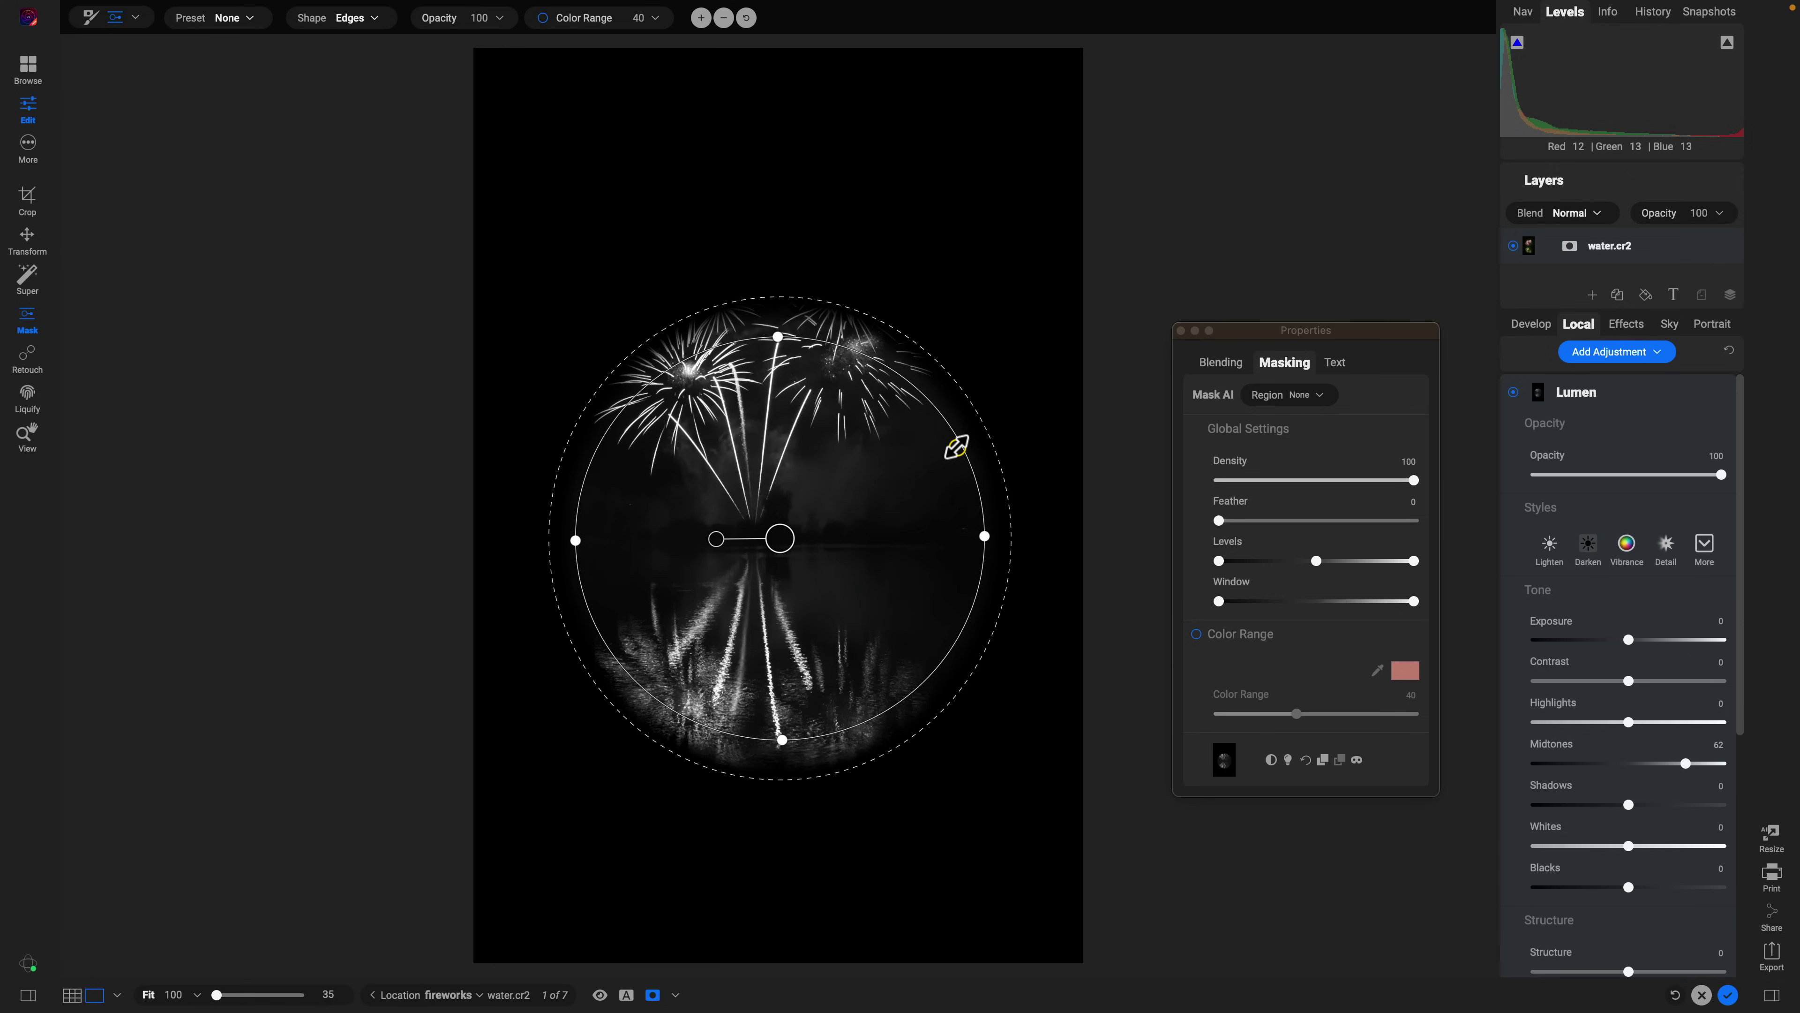
mouse_move(974, 411)
left_mouse_down()
mouse_move(1045, 362)
mouse_move(978, 416)
left_mouse_up()
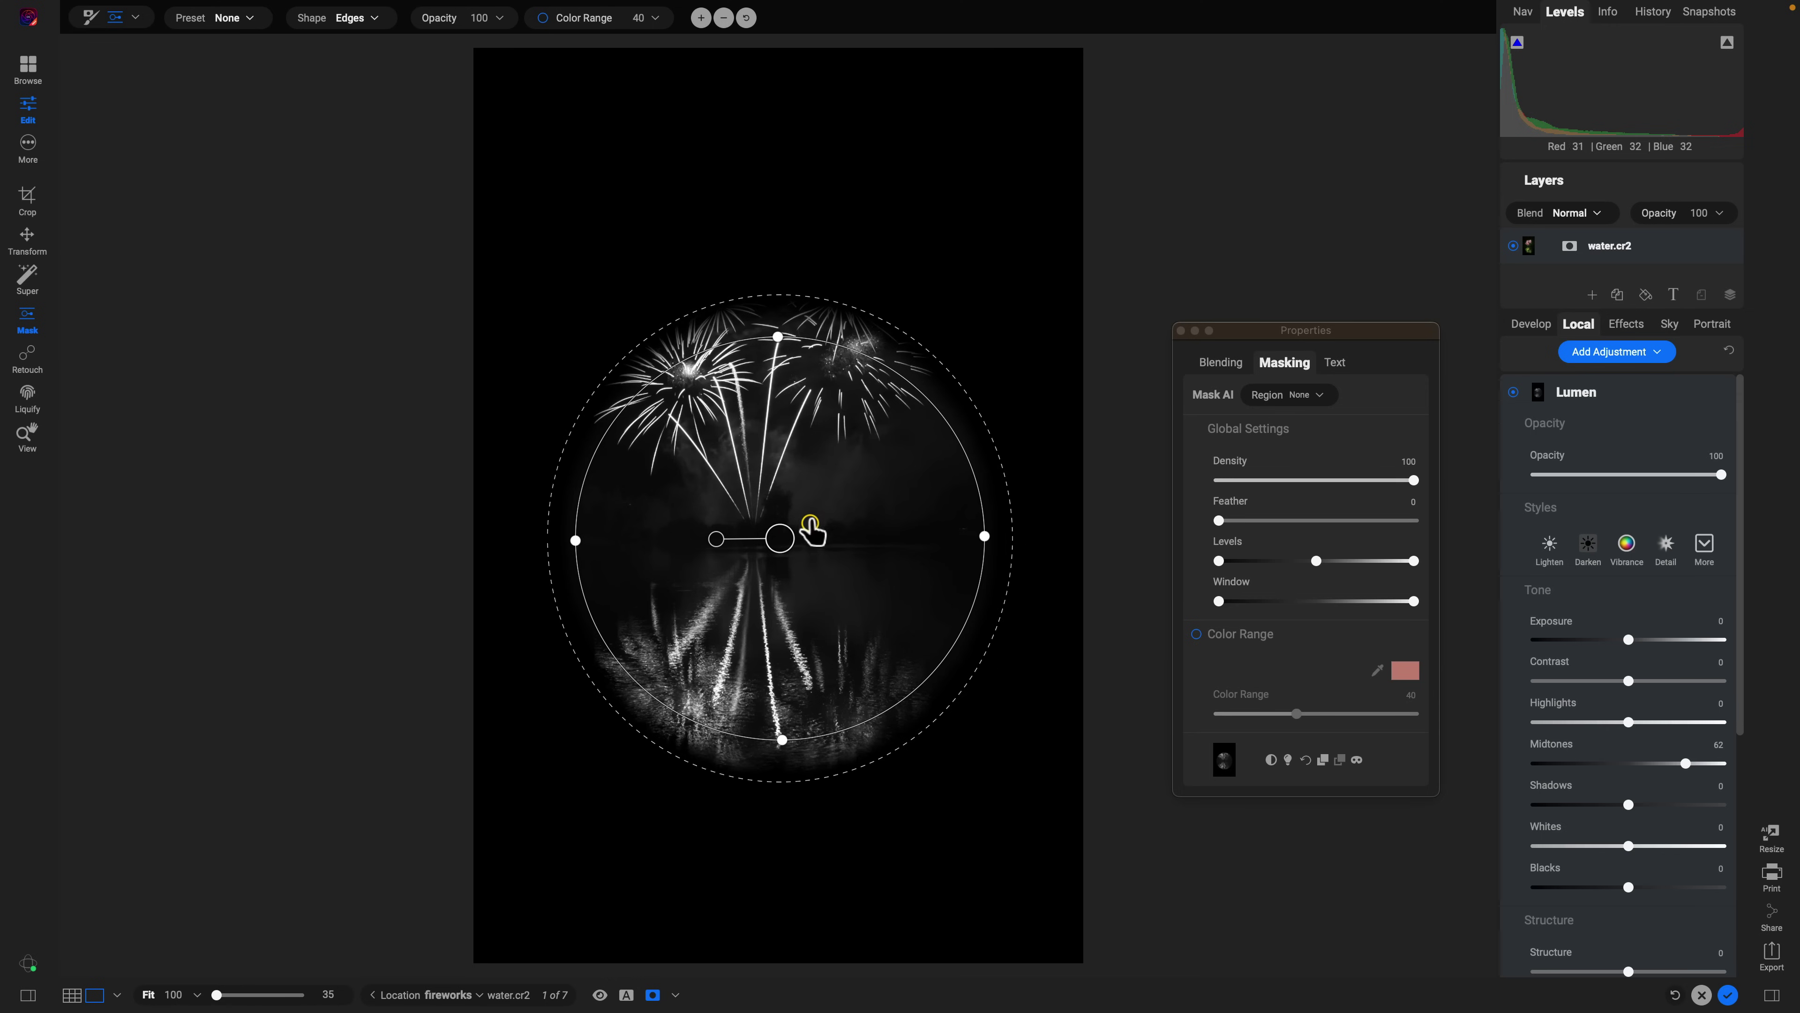
left_click_drag(781, 537, 769, 352)
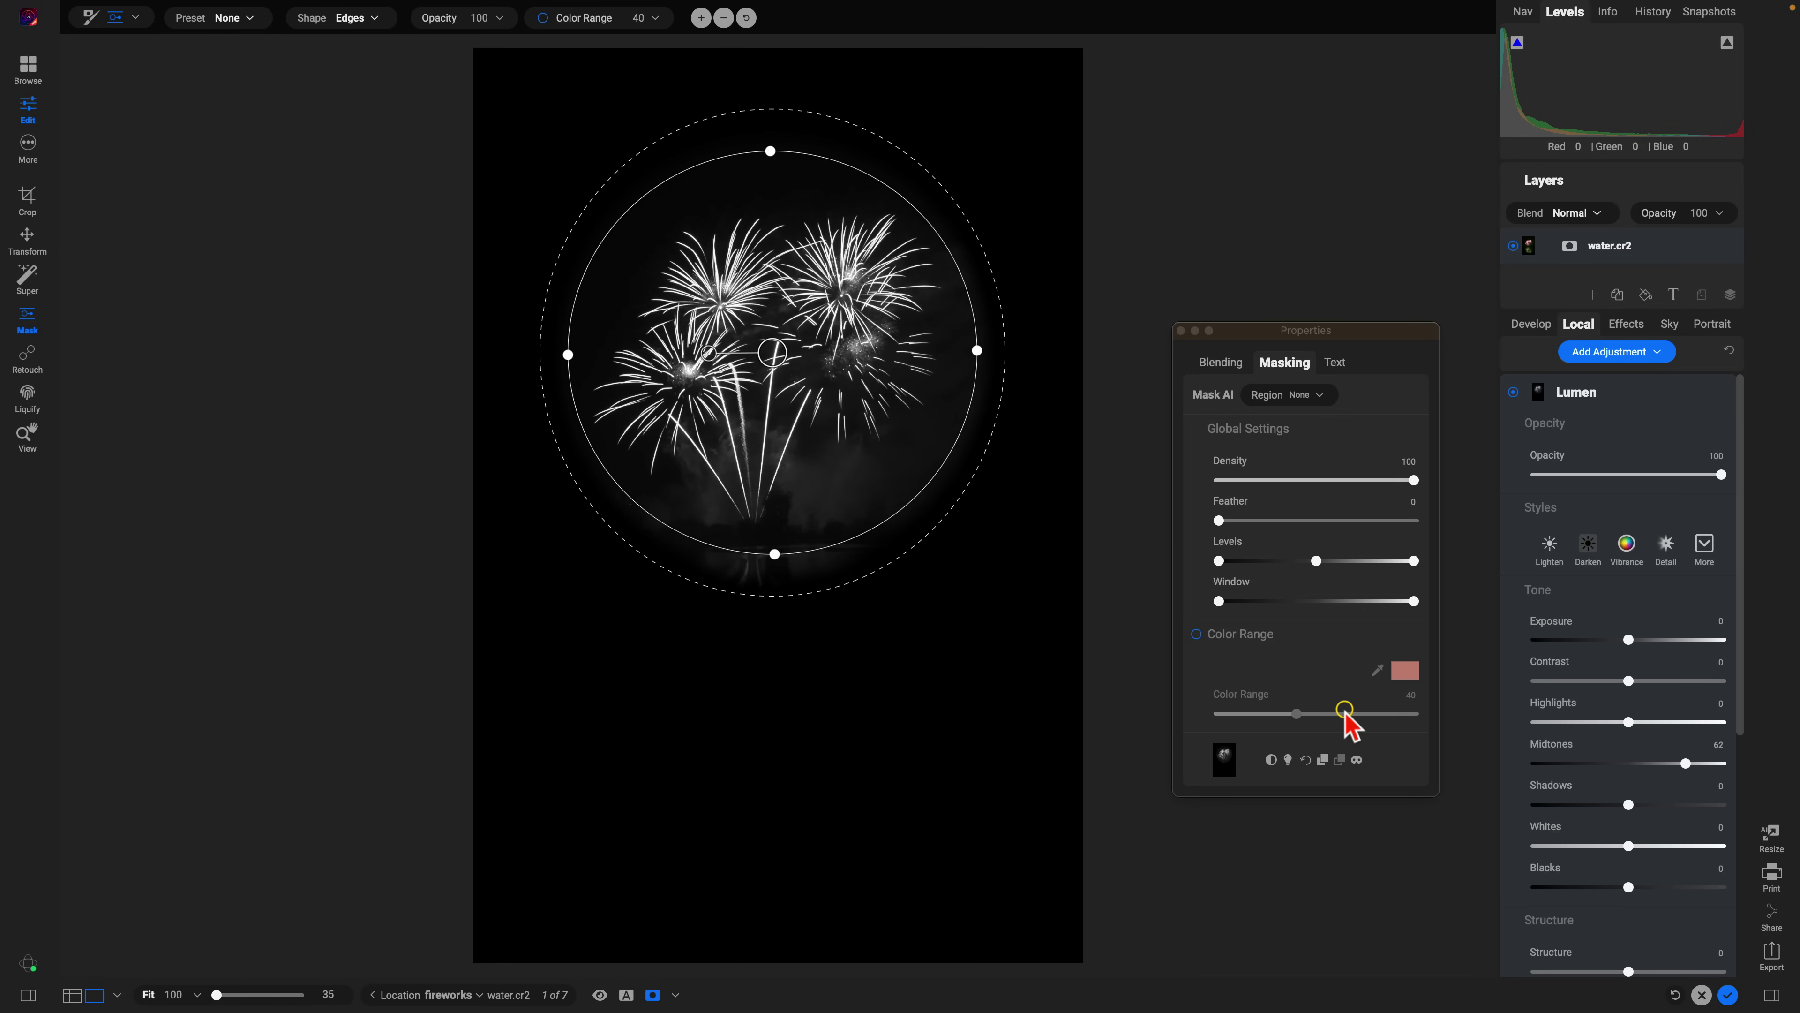
Return to the photo view and compare the fireworks inside the circular mask with the Lumen adjustment off and on.
left_click(1357, 760)
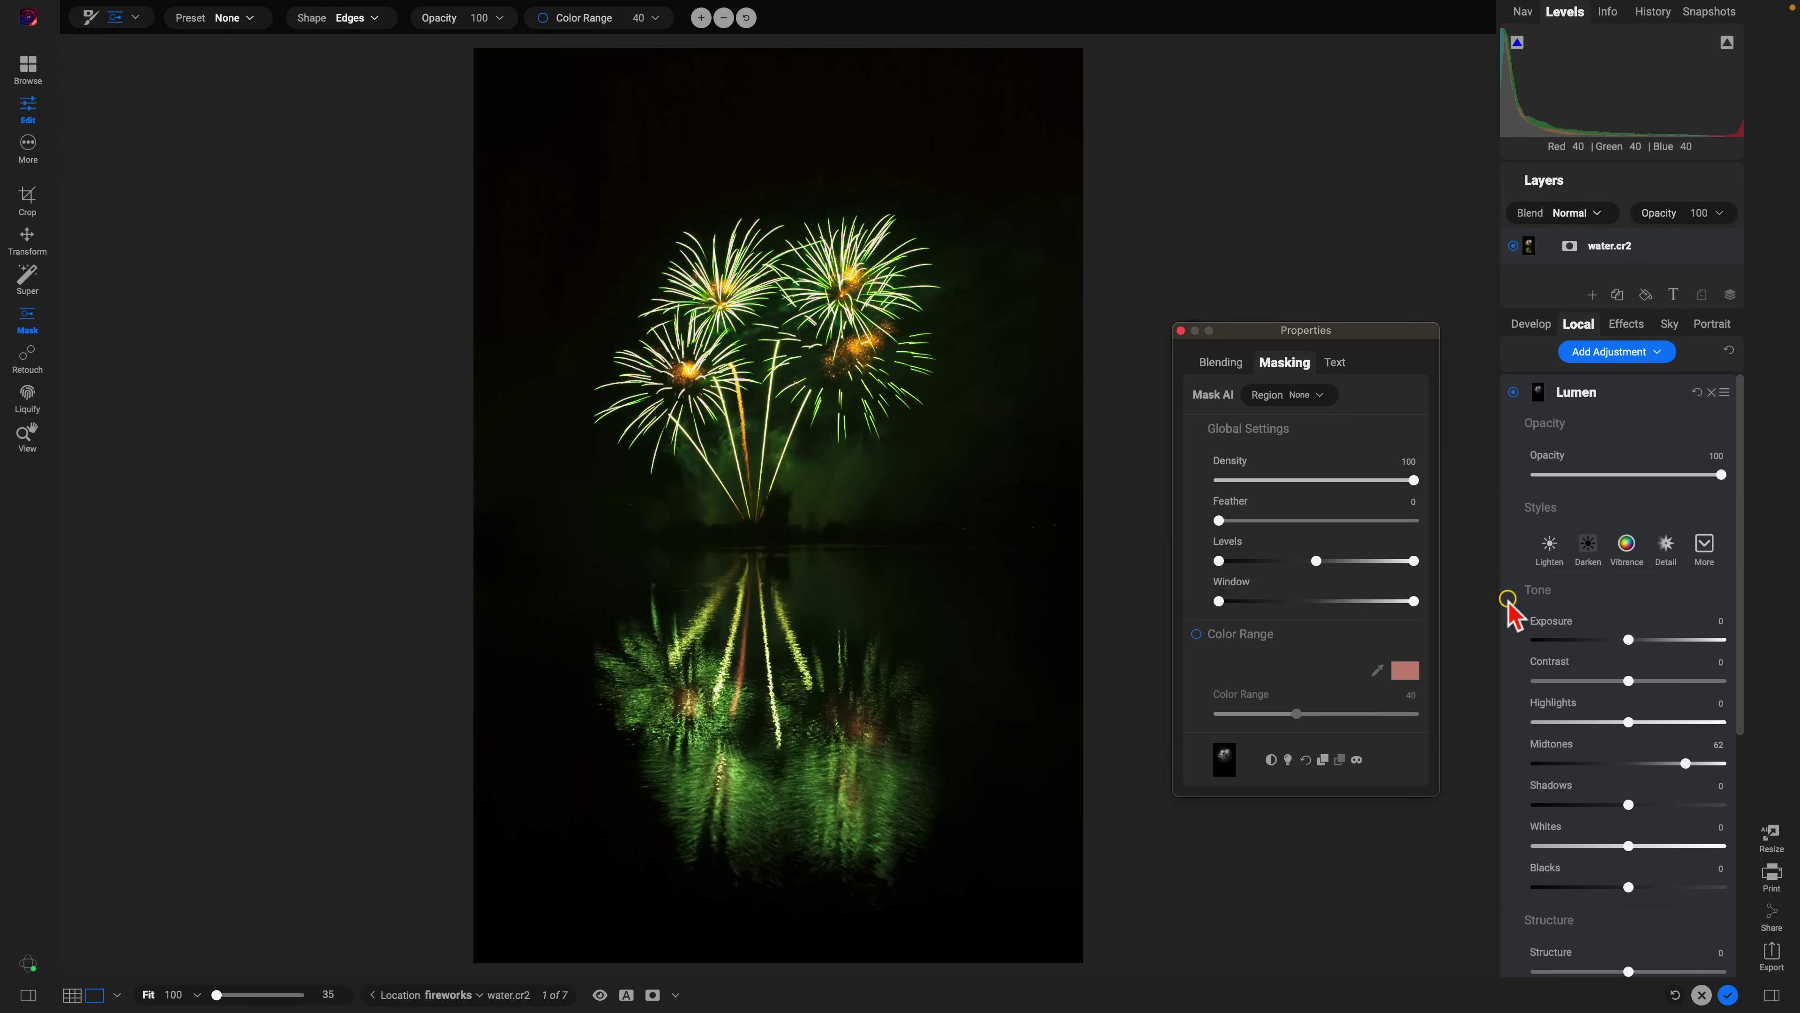
left_click(1513, 392)
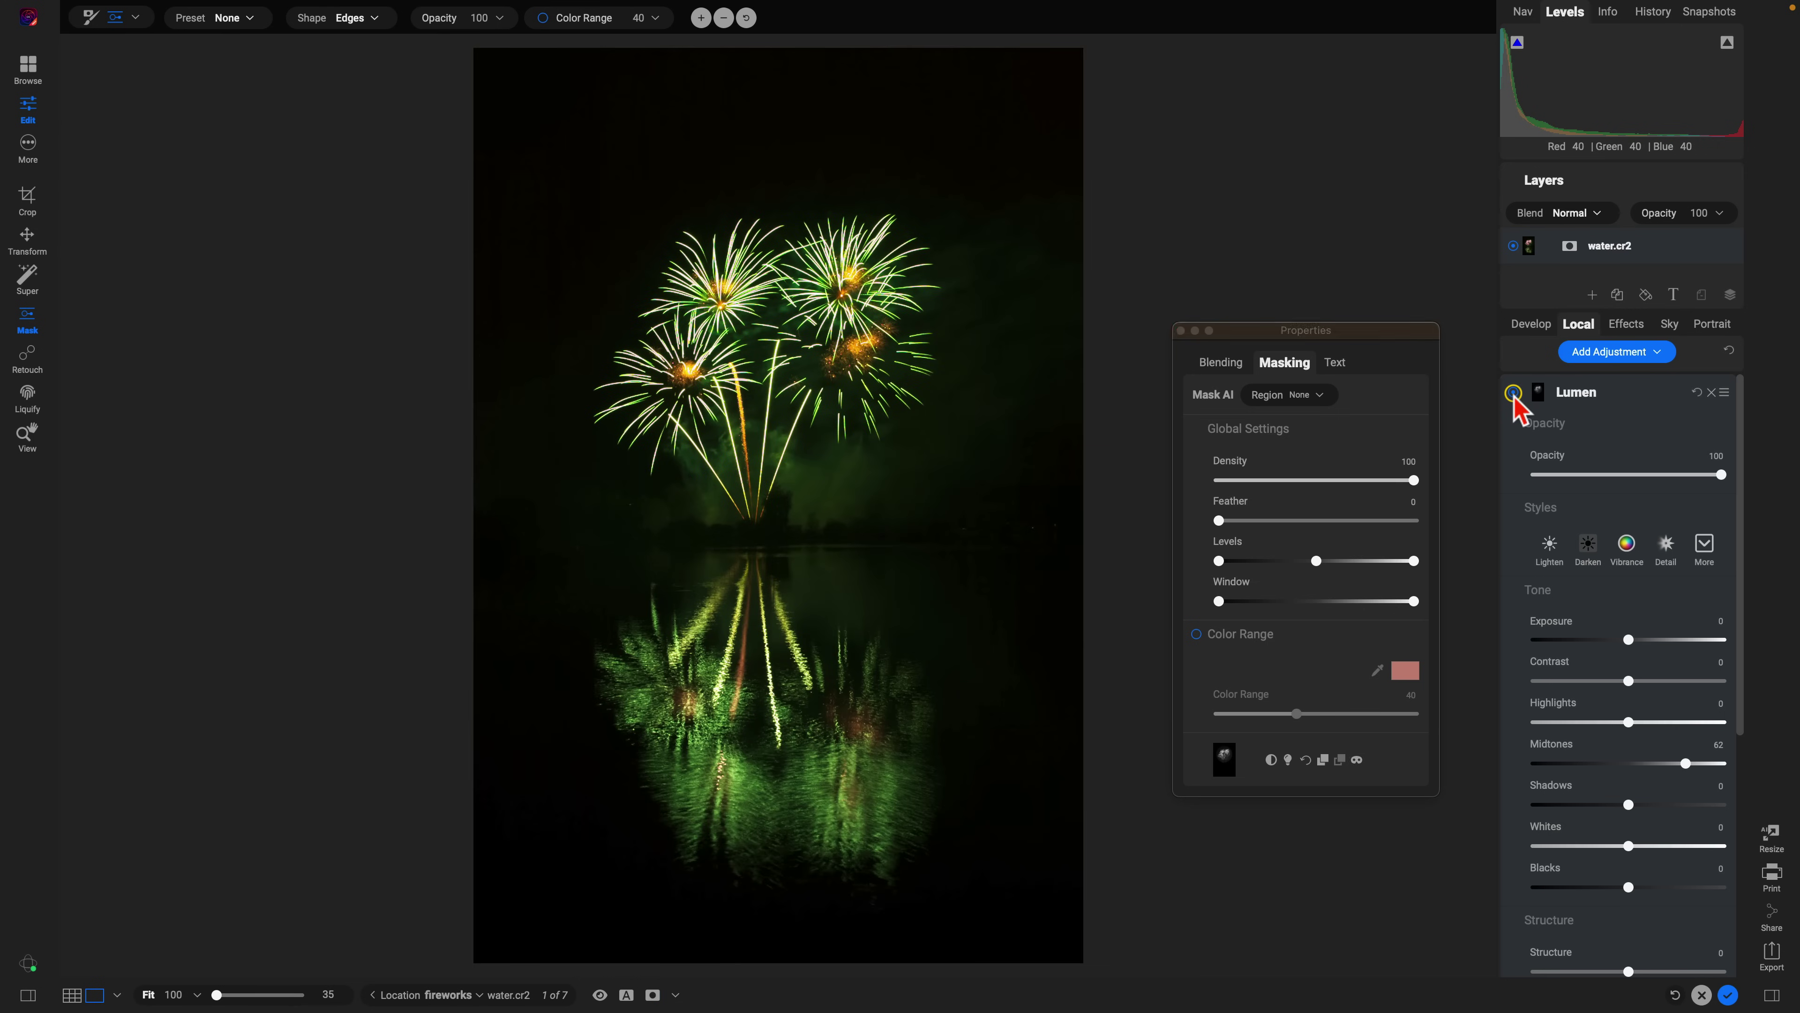
left_click(1513, 392)
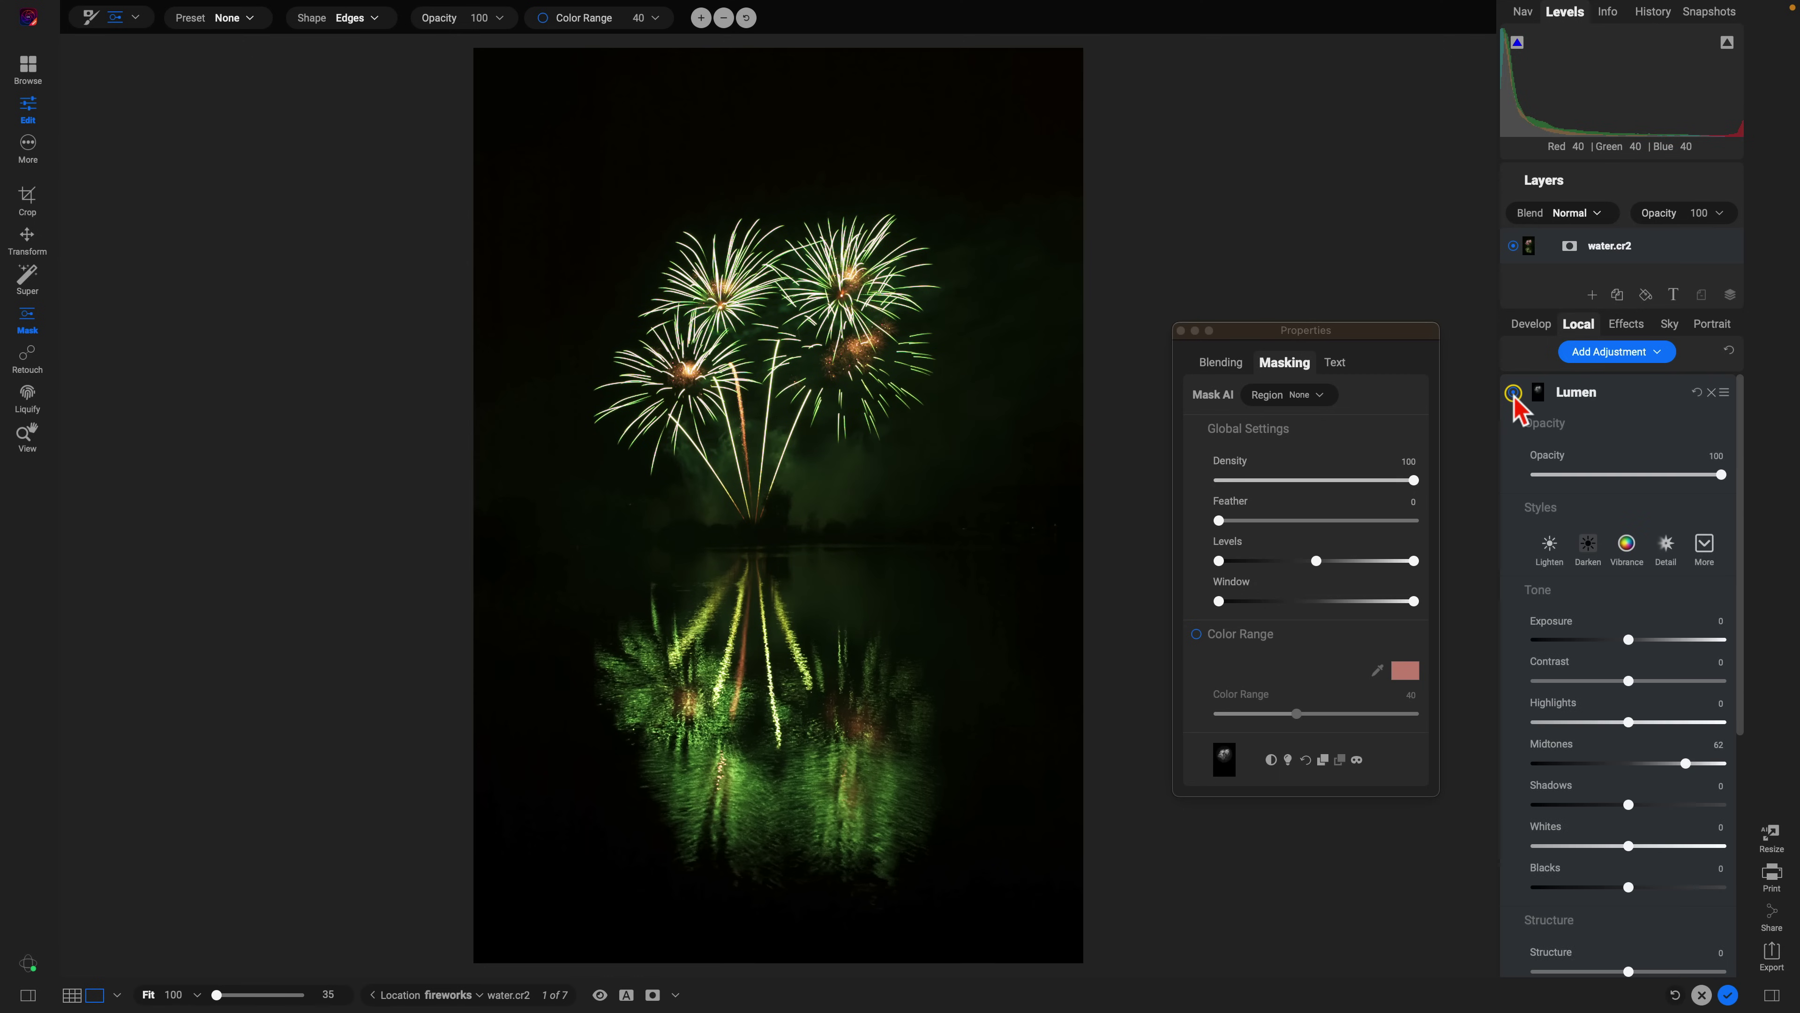
left_click(1514, 392)
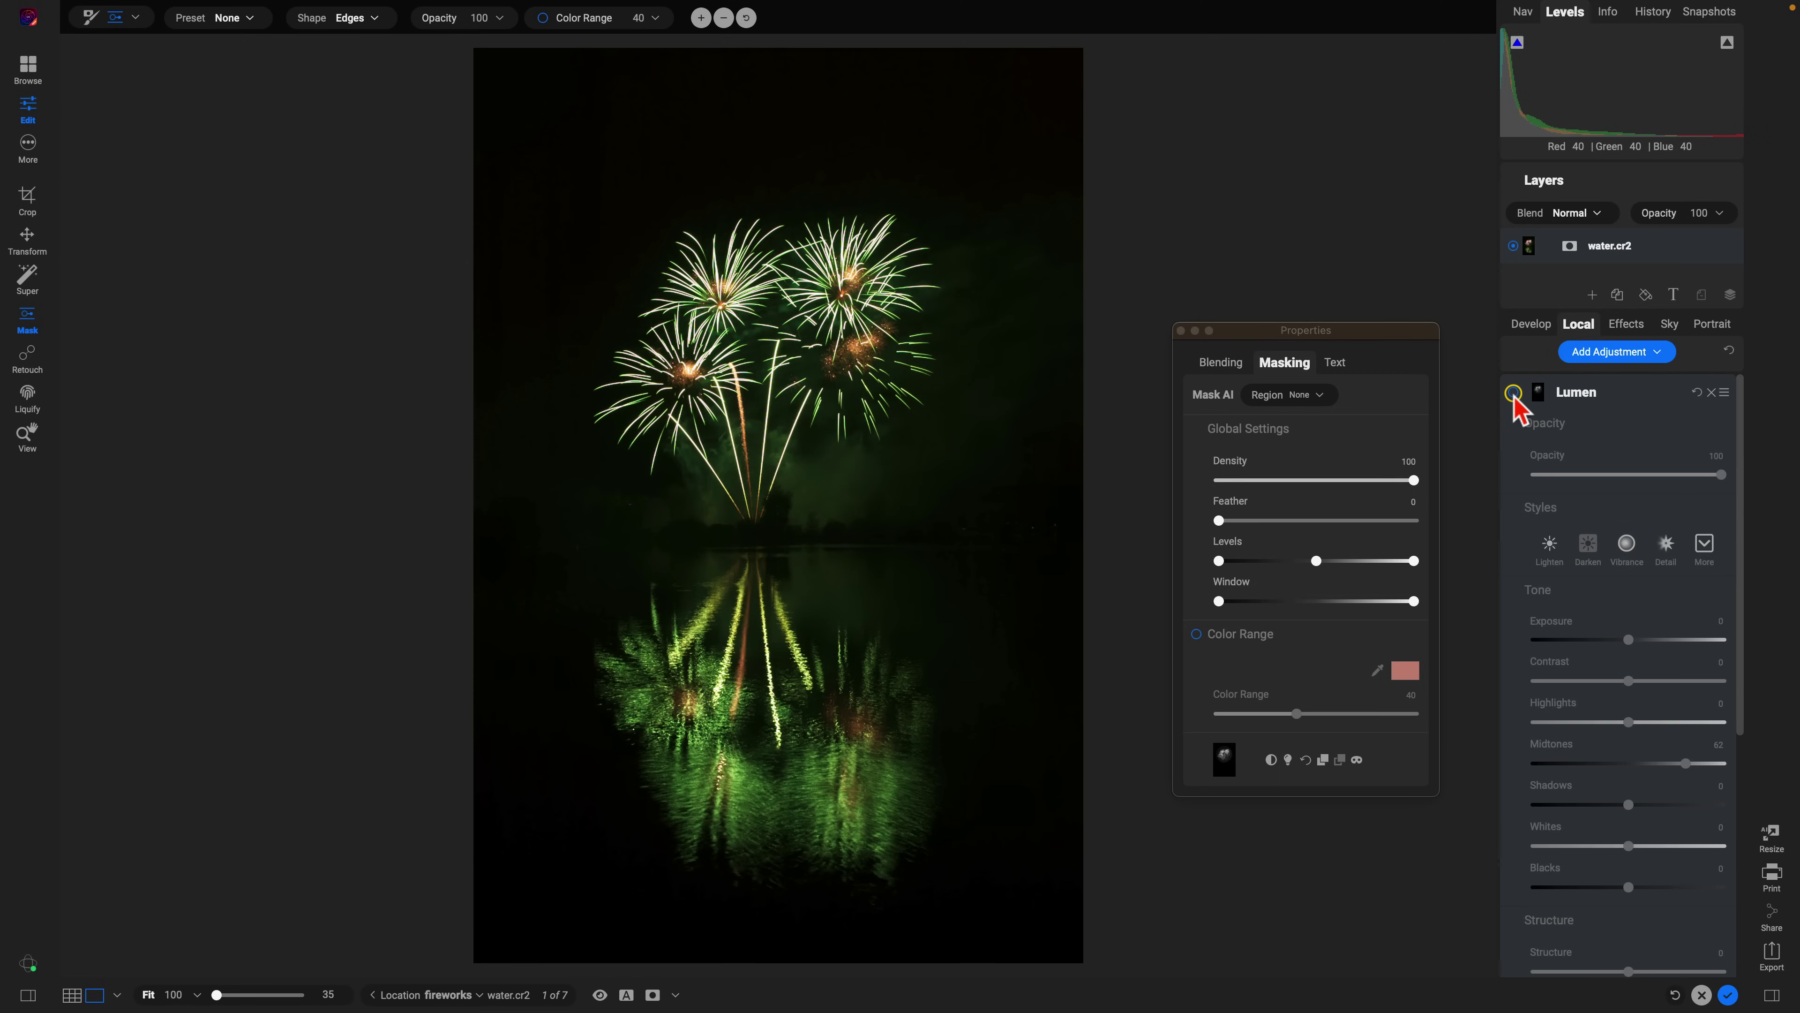
left_click(1513, 392)
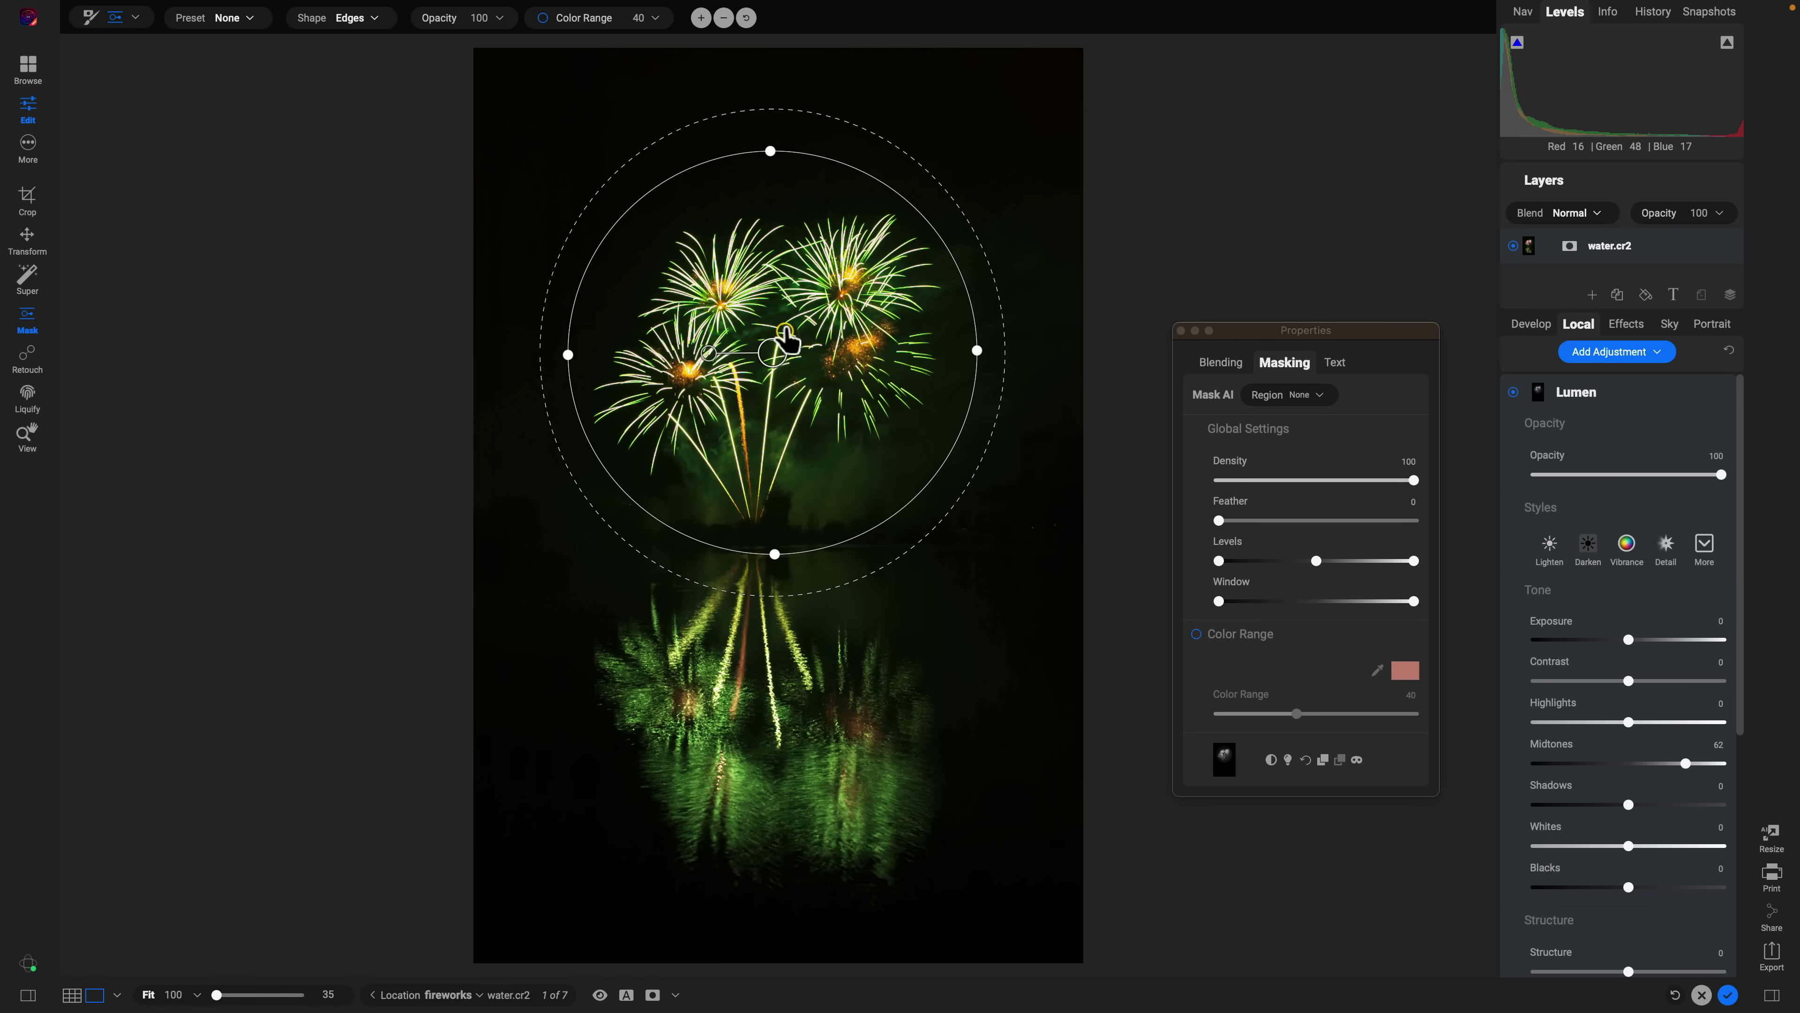
Move the circular mask over the reflection to compare it with Lumen off and on, and return the circle to the fireworks.
left_click_drag(773, 353, 765, 712)
left_click(1596, 477)
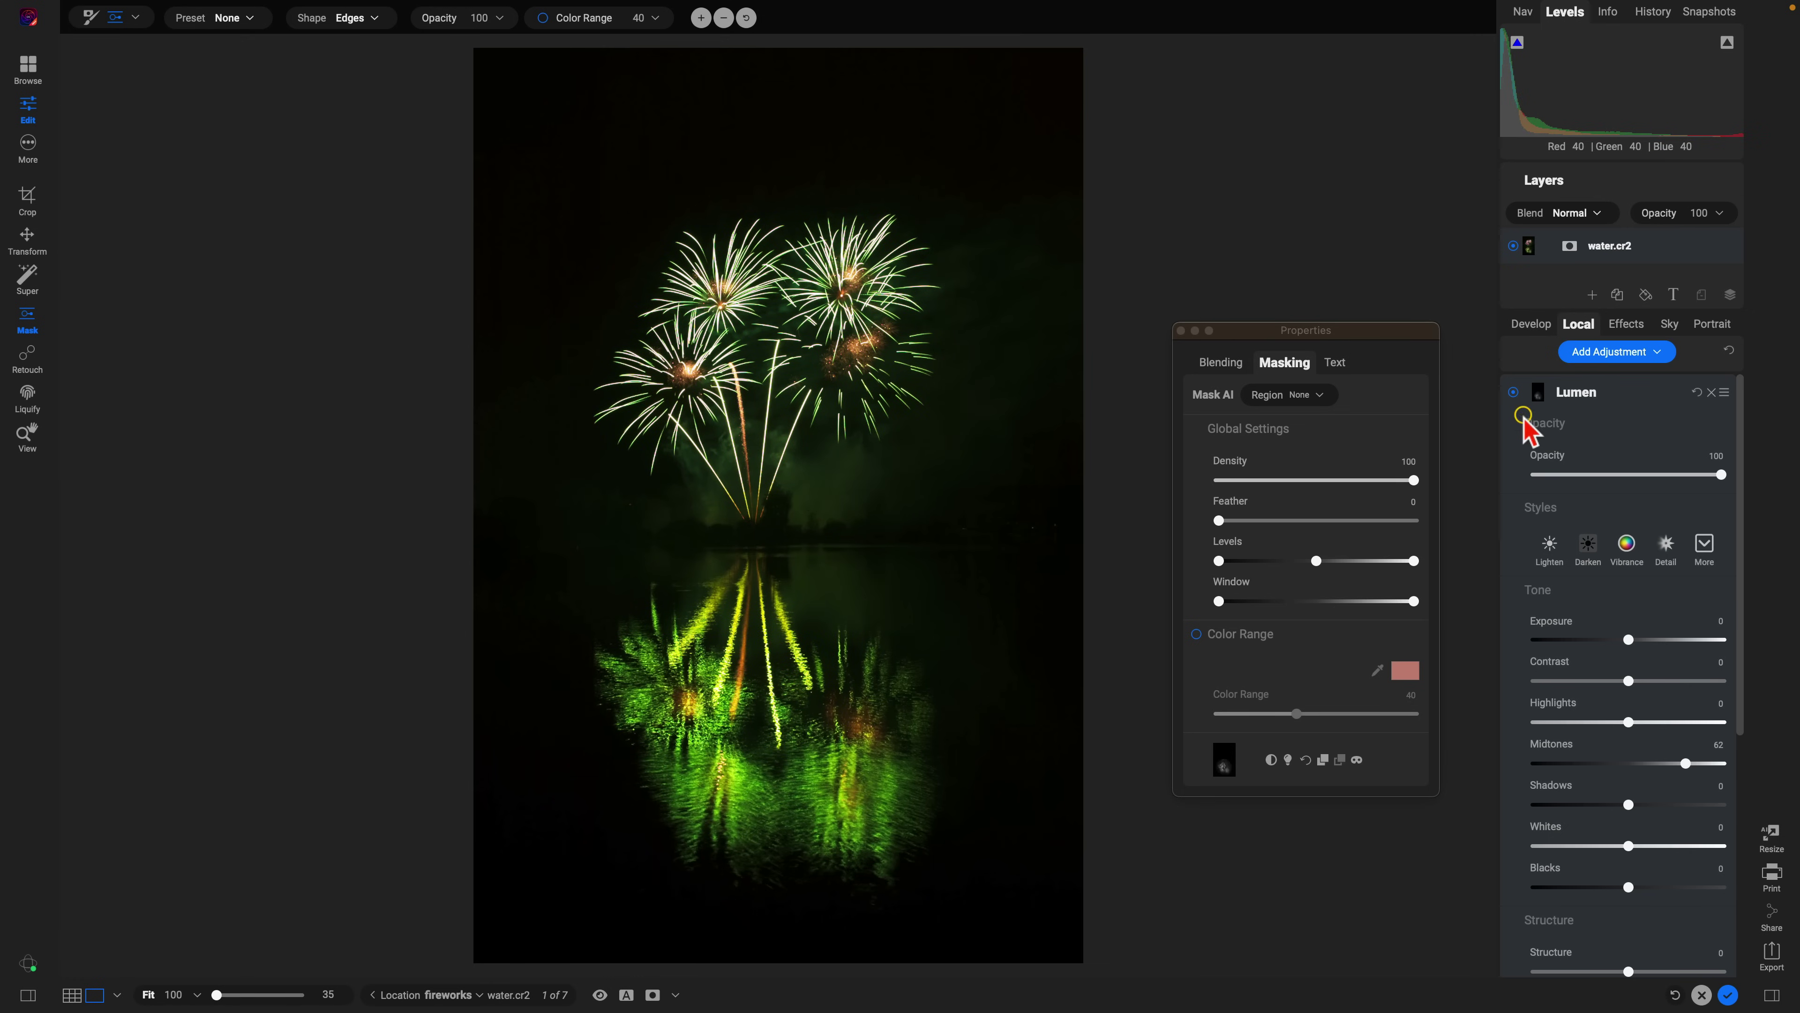
left_click(1513, 392)
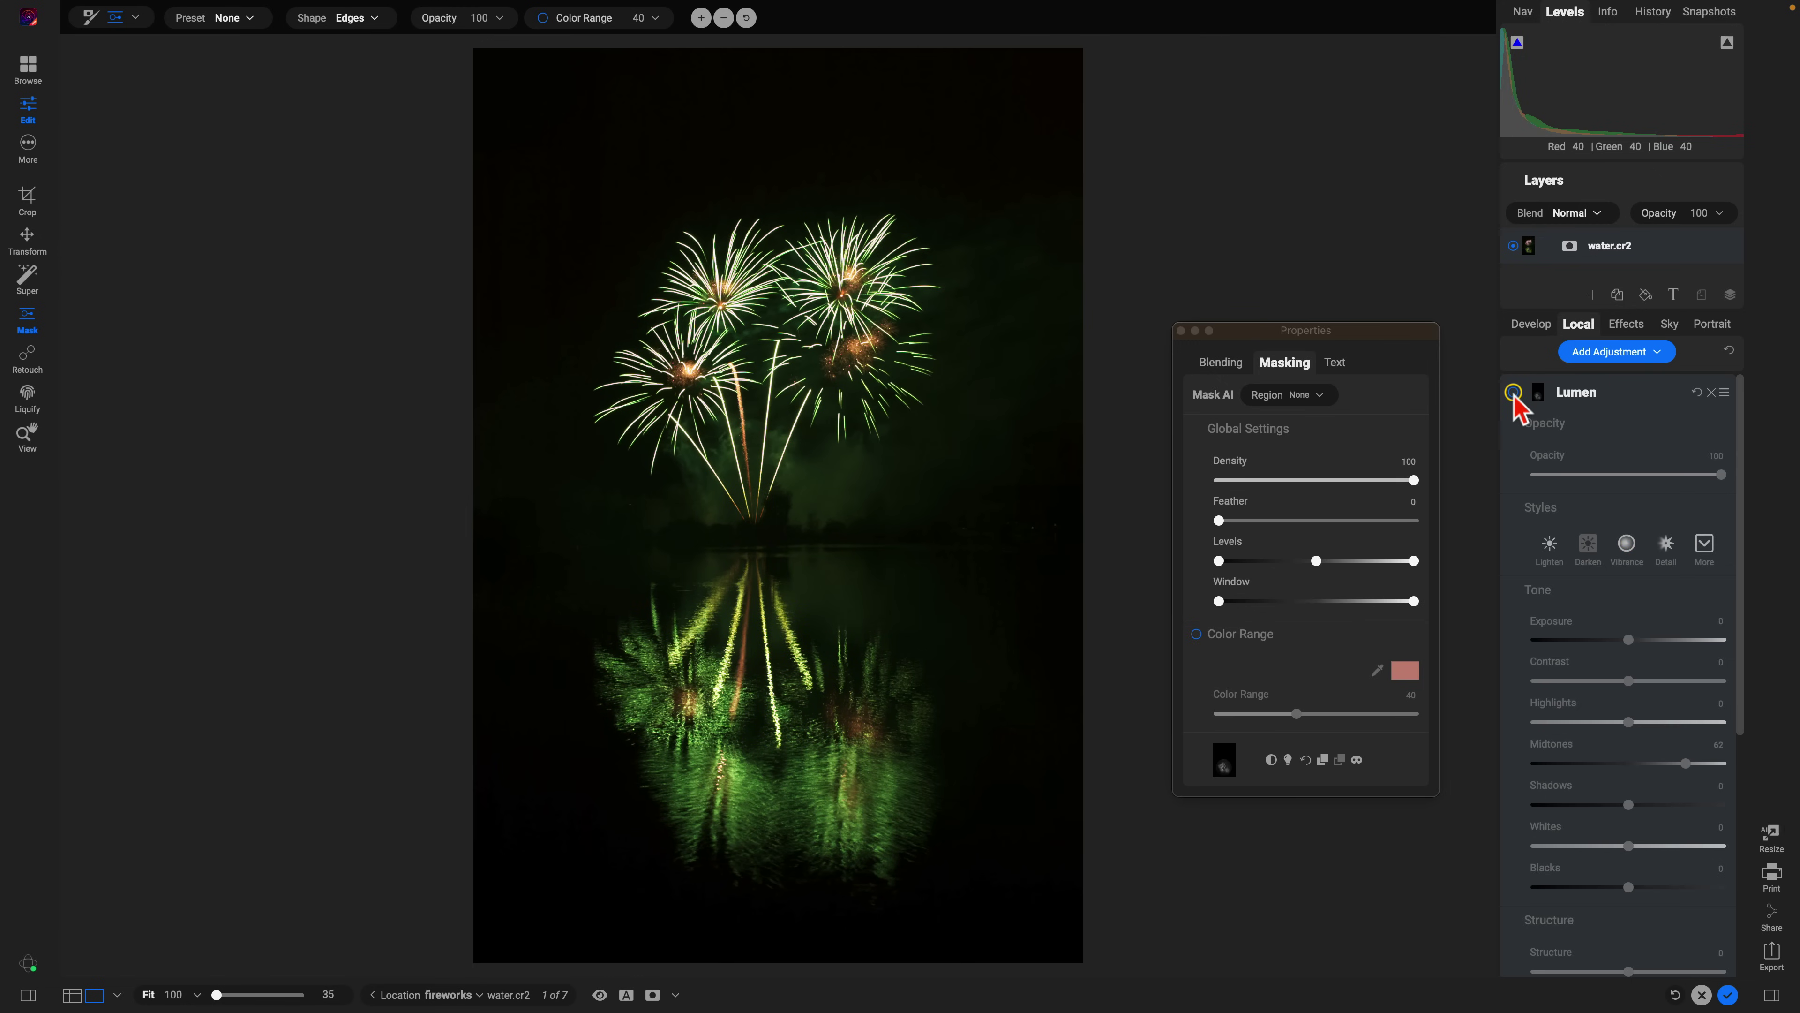
left_click(1514, 392)
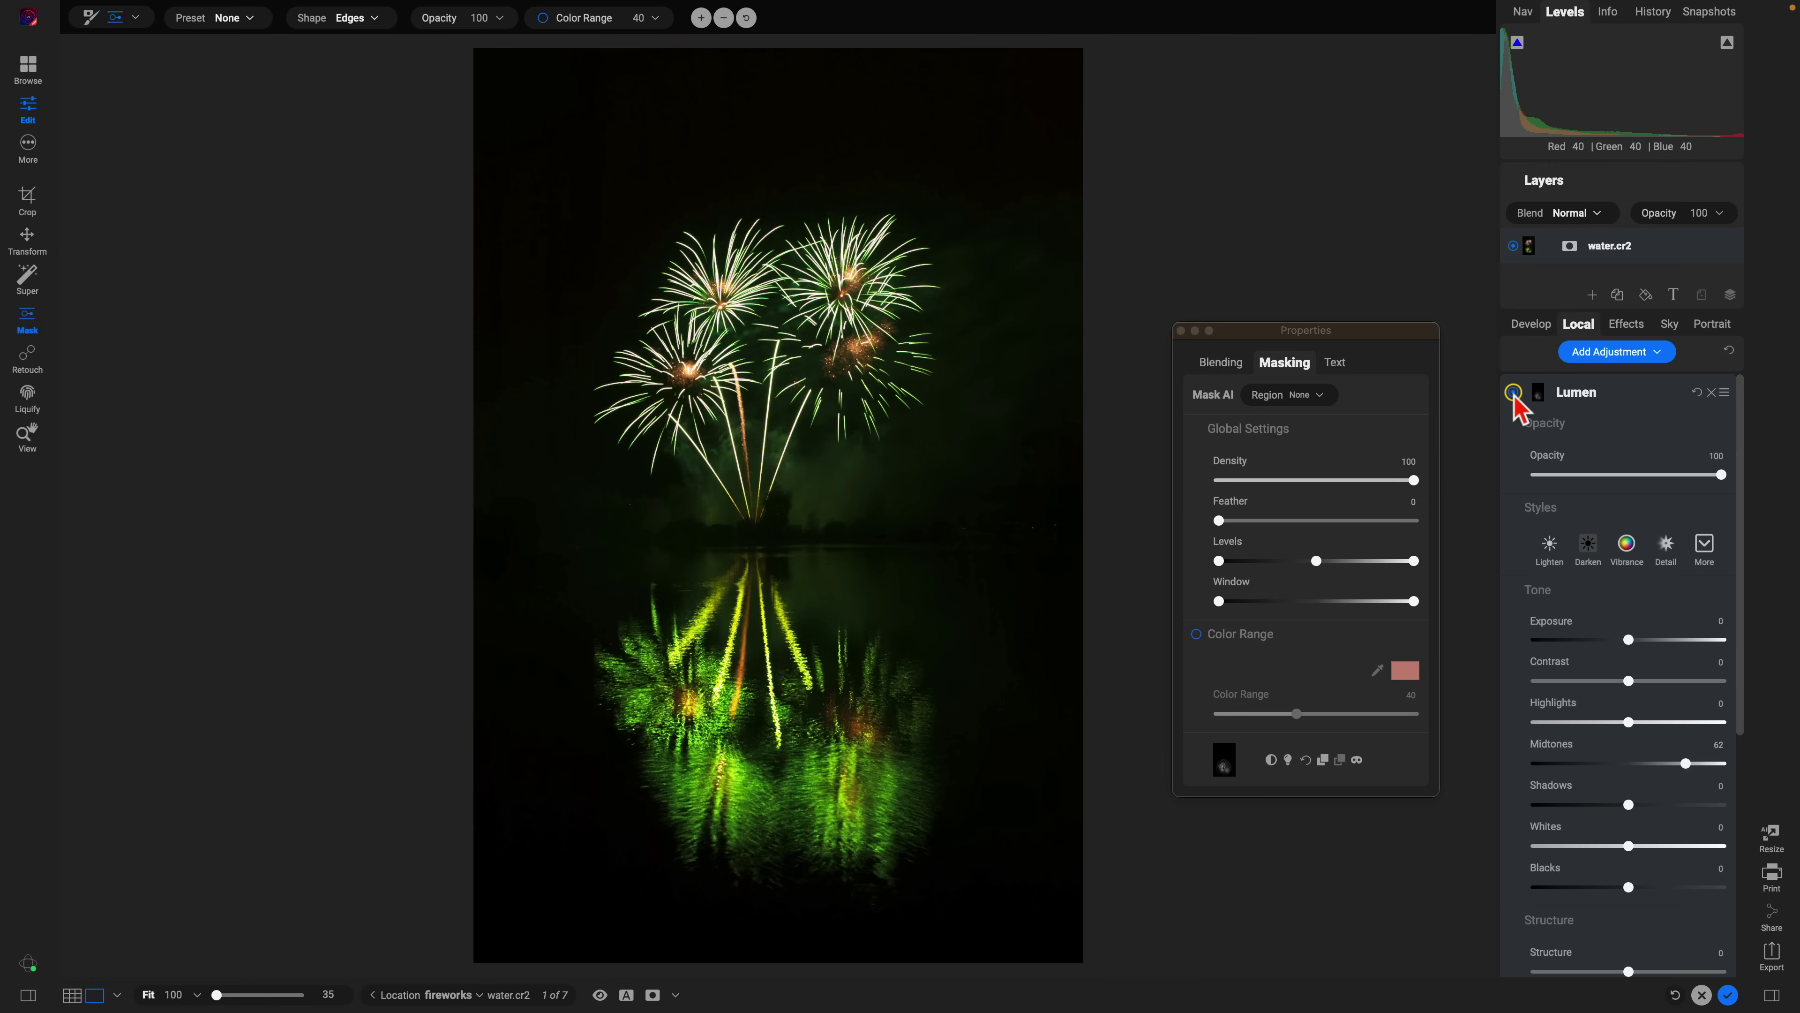
left_click(1513, 392)
left_click(1514, 392)
left_click_drag(764, 724, 782, 346)
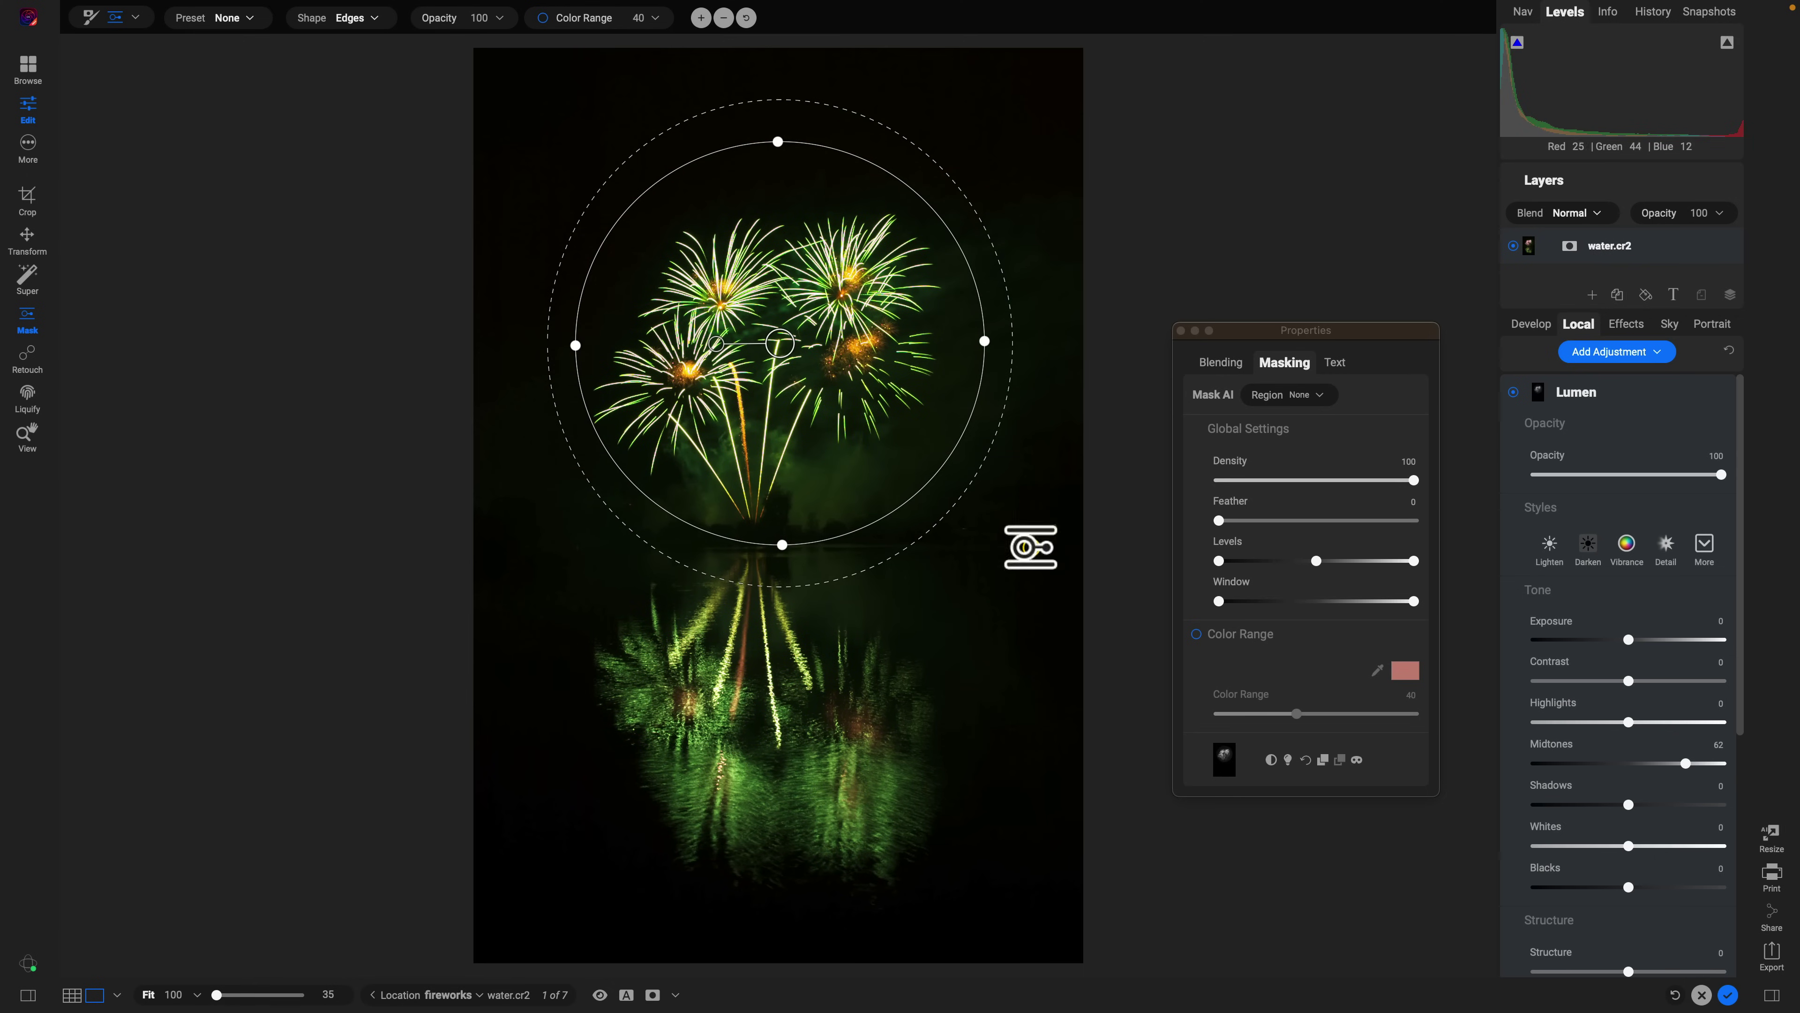
Reset the mask, enable Color Range at 40, and place an Edges gradient on a salmon-coloured area, checking it in the mask view.
left_click(1309, 757)
left_click(1371, 757)
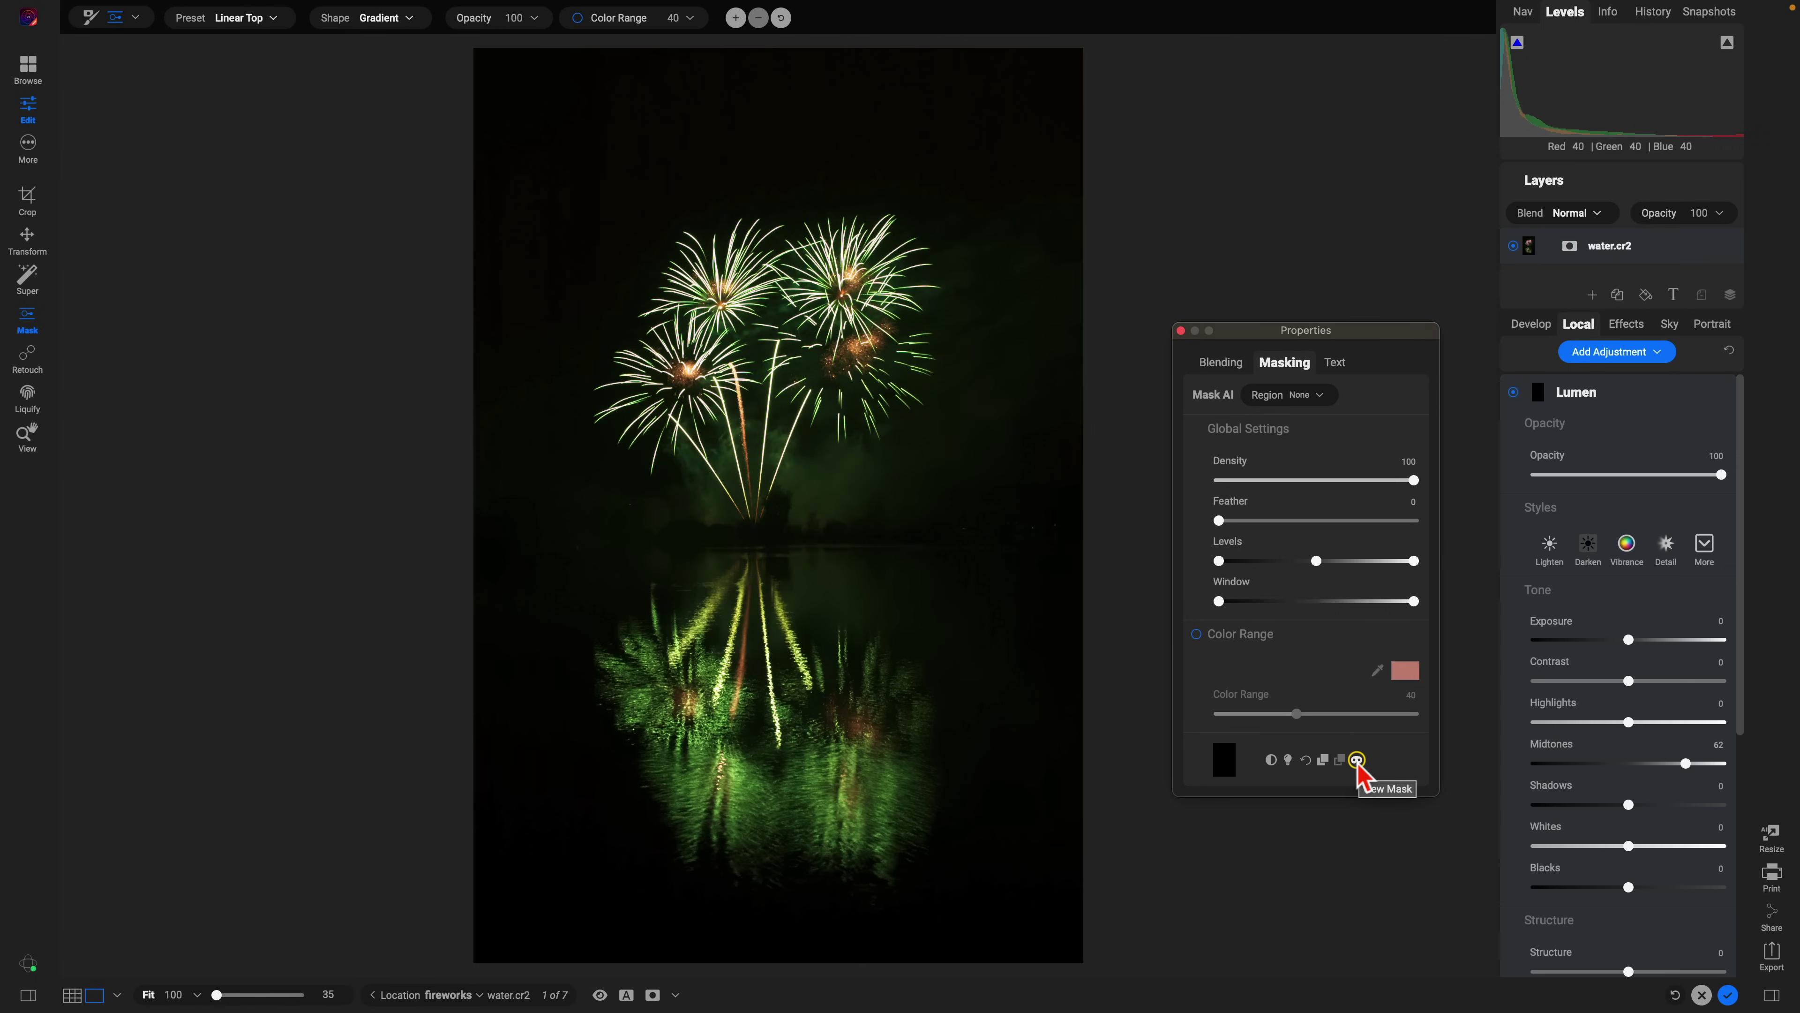
left_click(1196, 633)
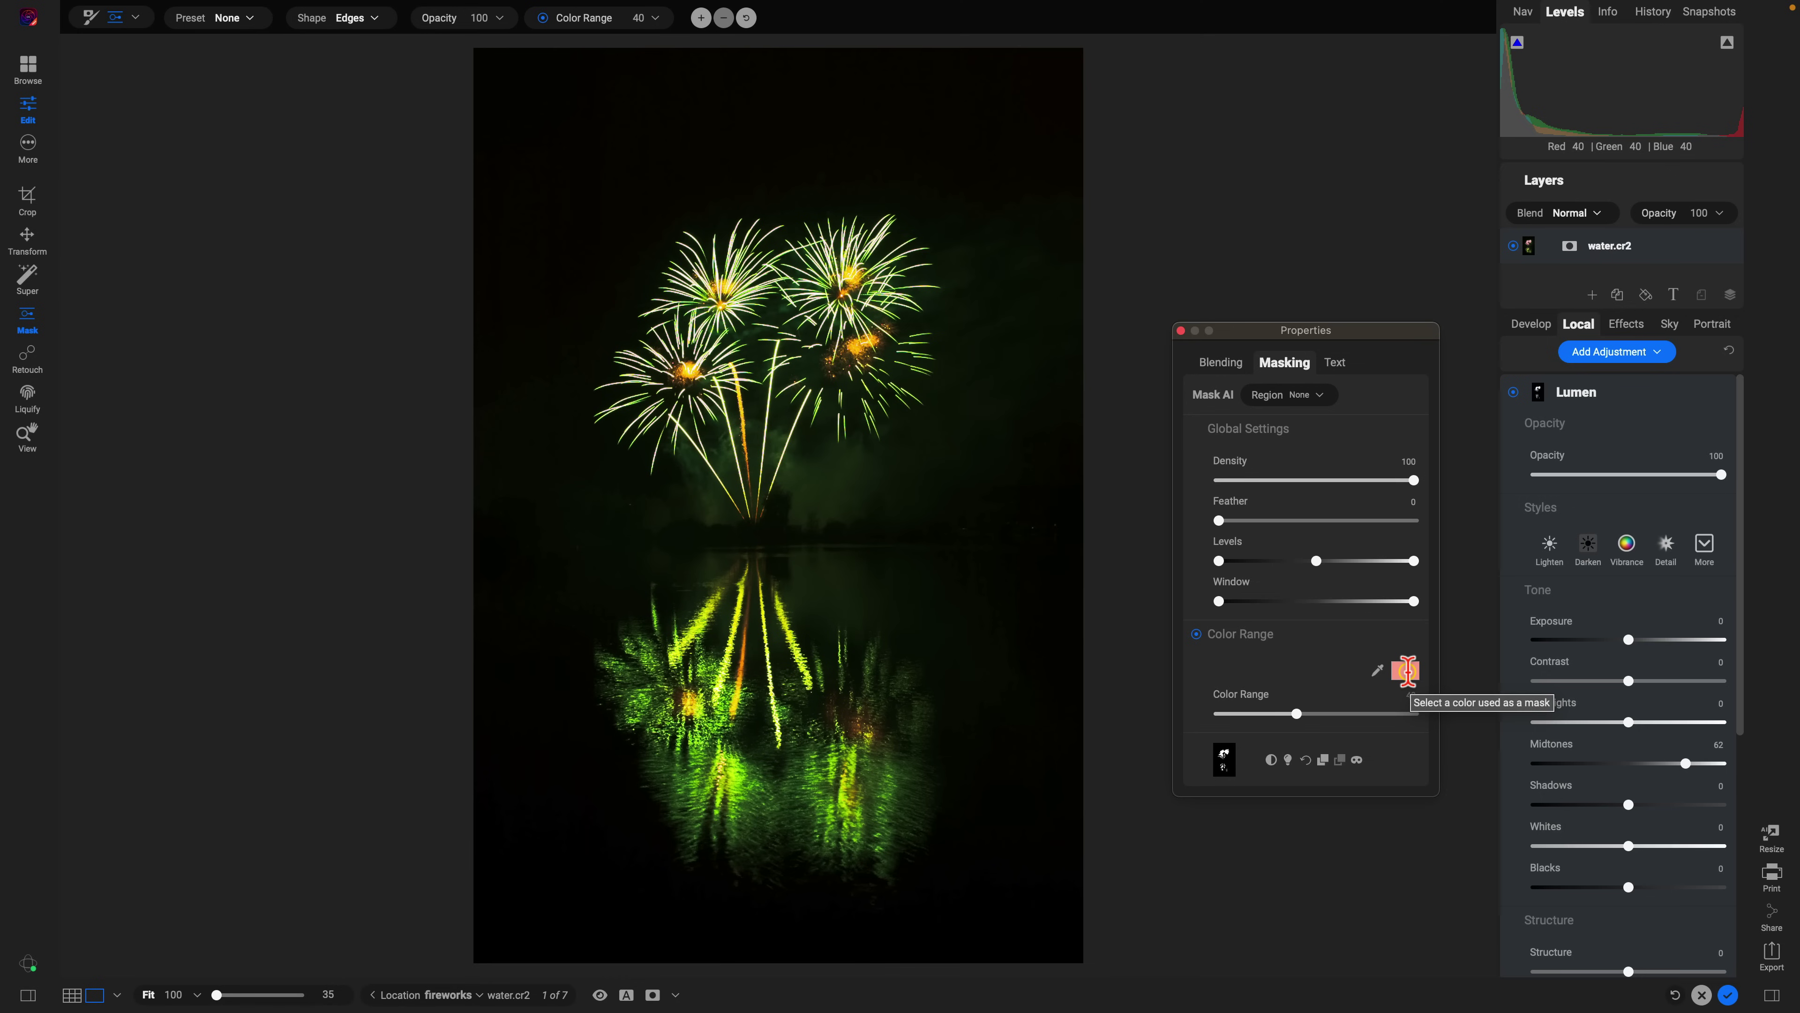
left_click(1356, 759)
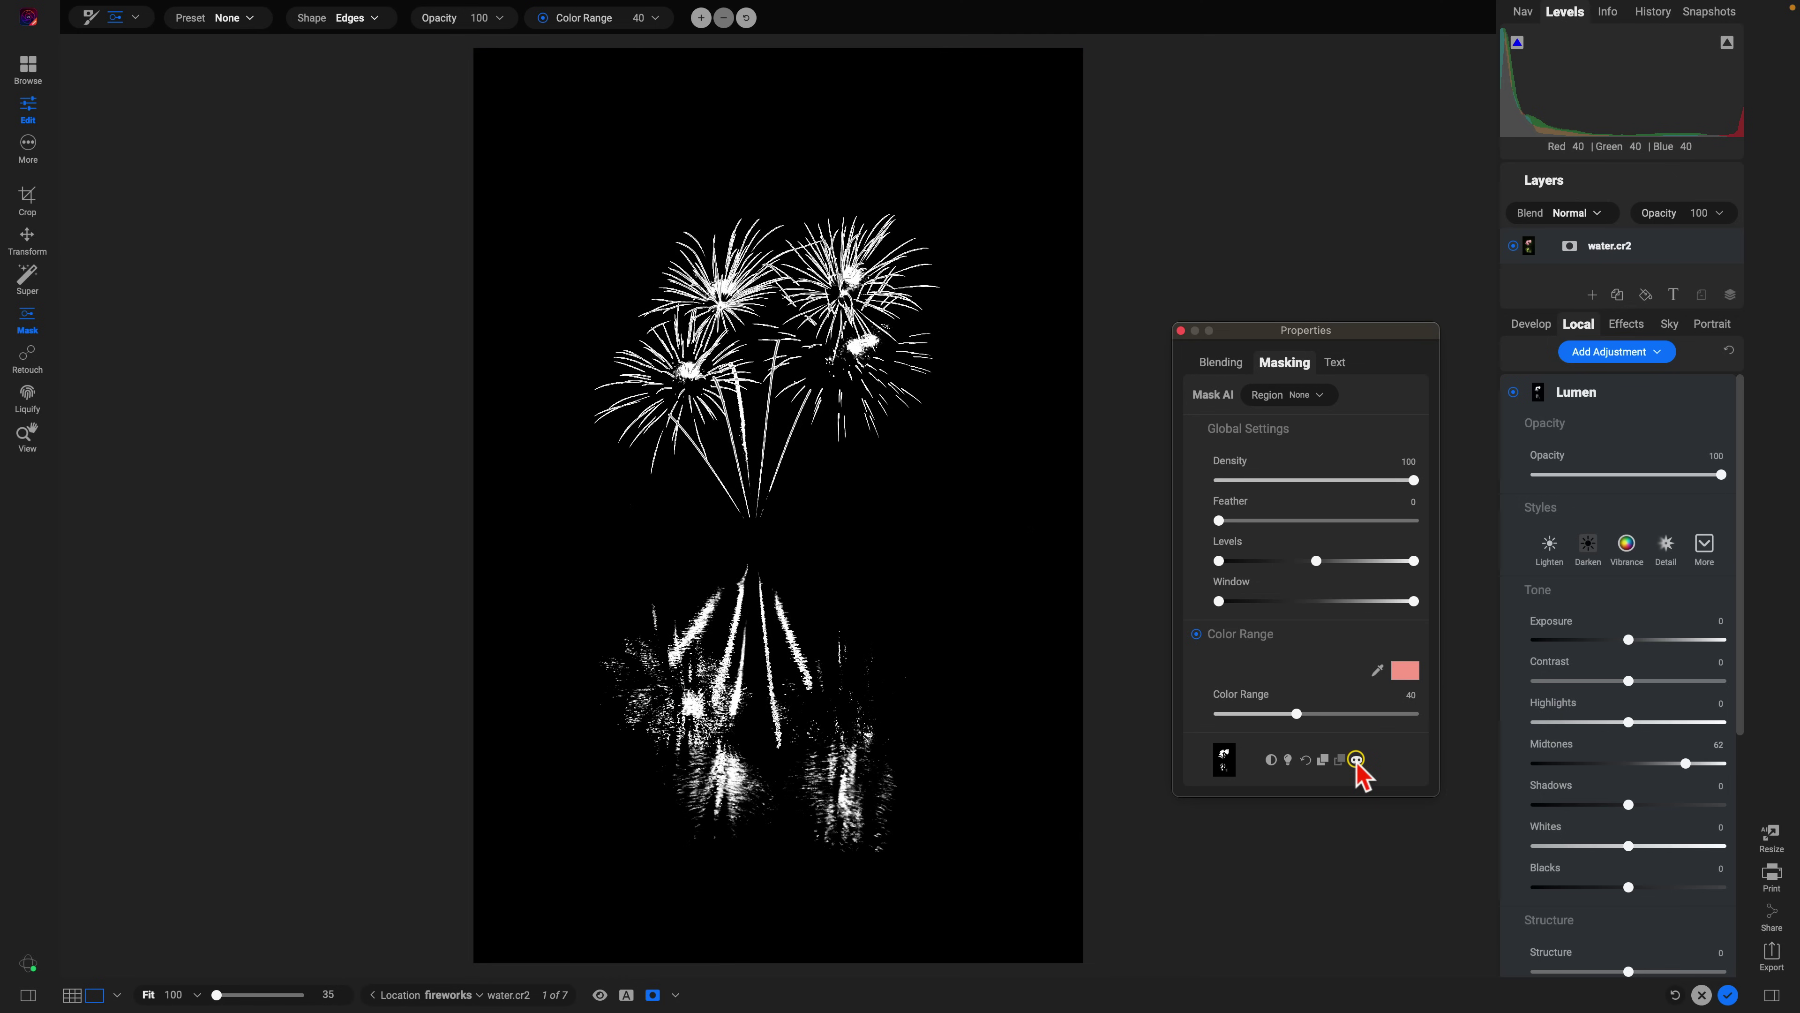
left_click(1356, 760)
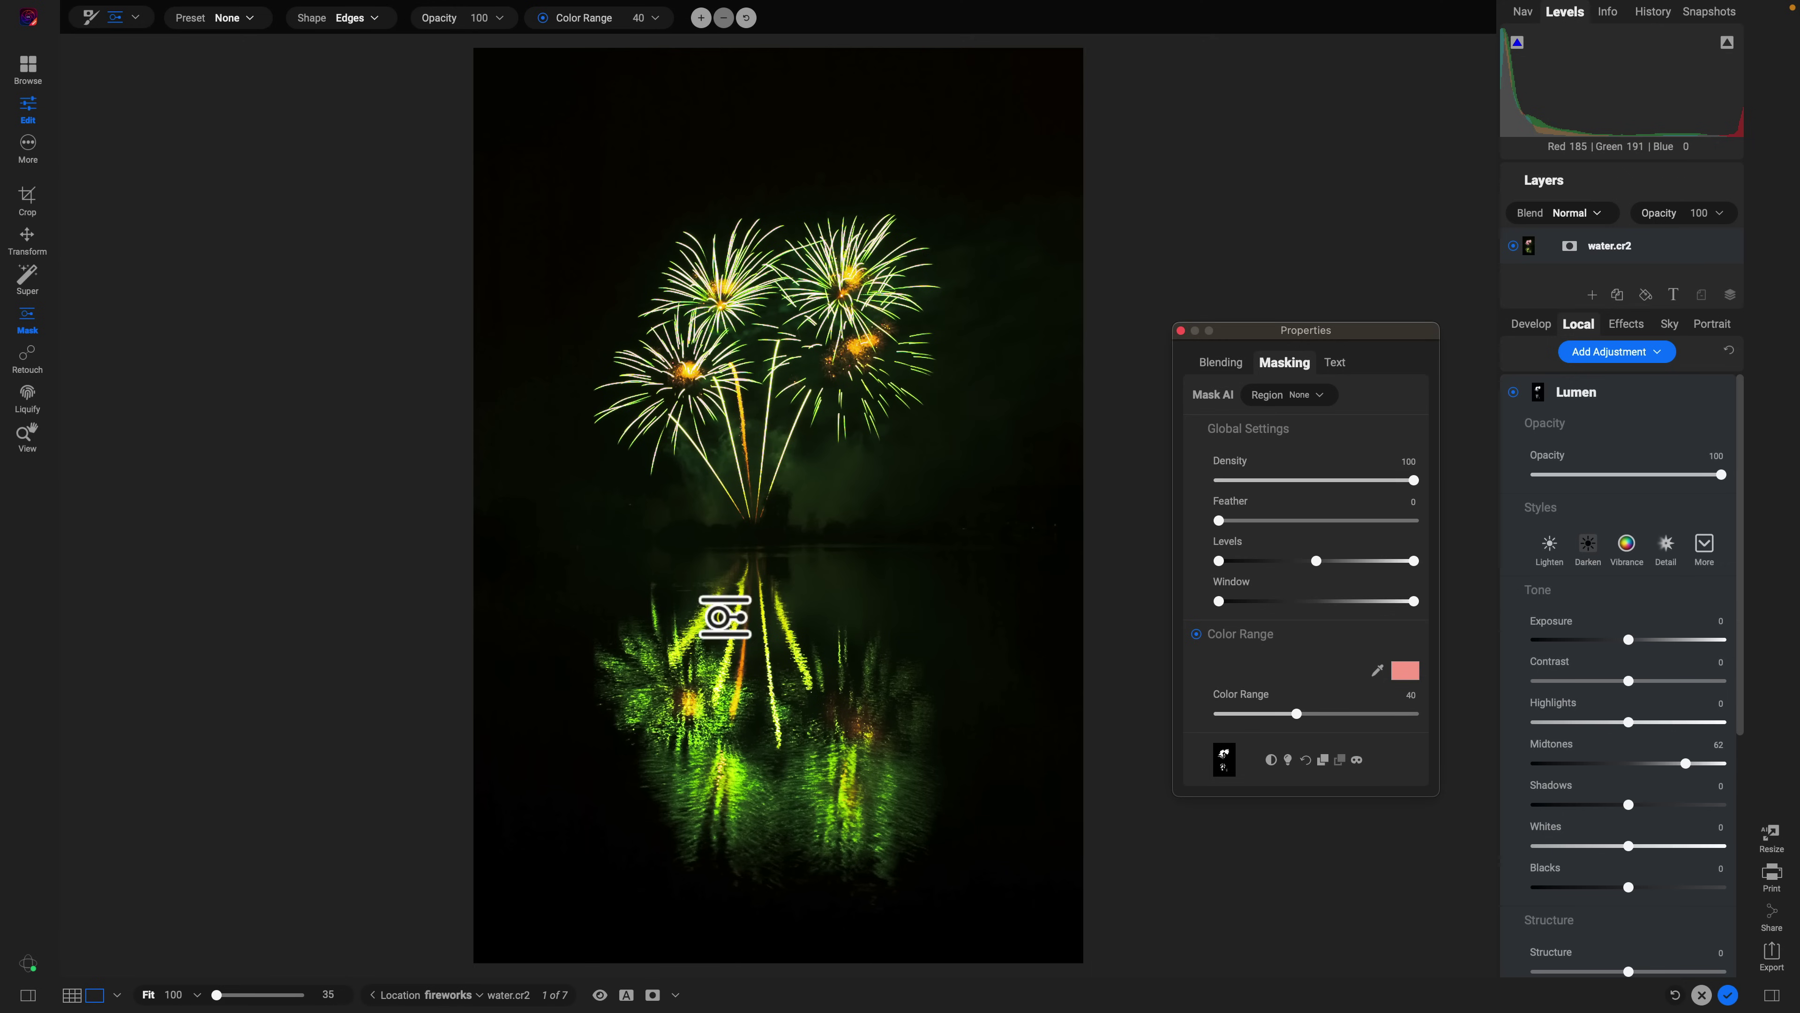
Move the gradient's centre onto the dark water and a dark green area to resample the Color Range, checking the mask view.
left_click(782, 670)
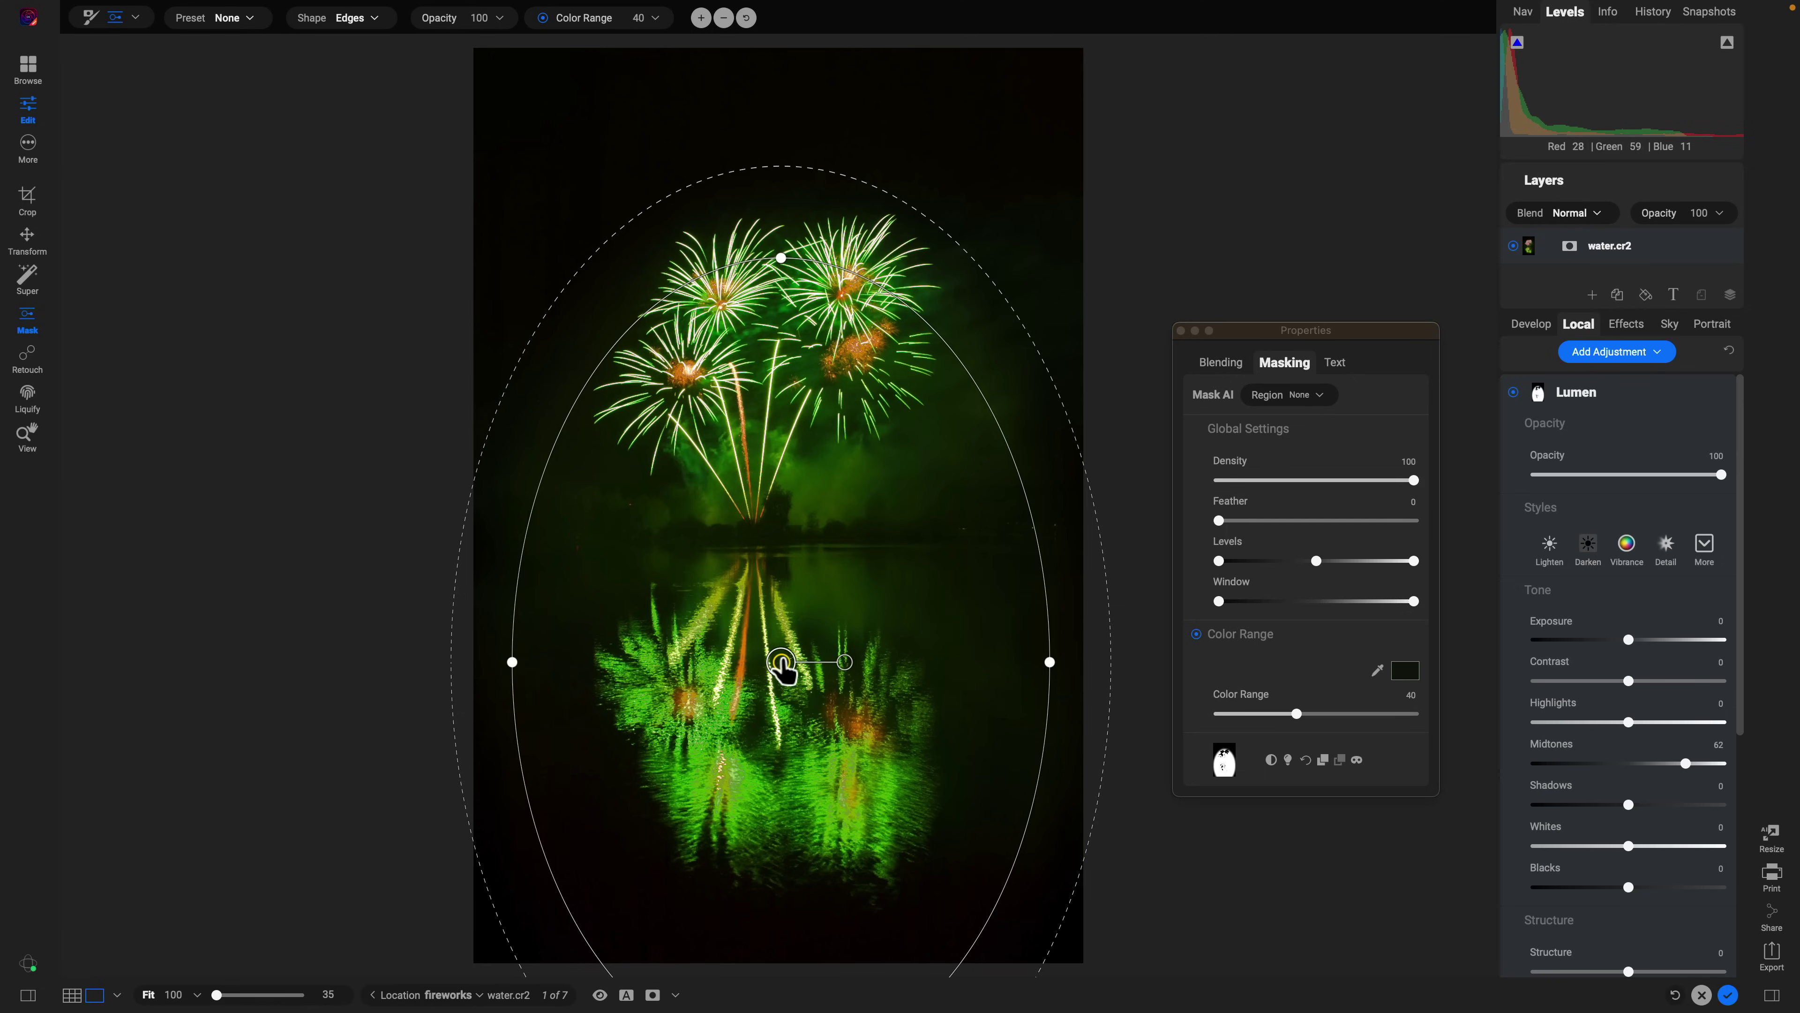
left_click(1356, 759)
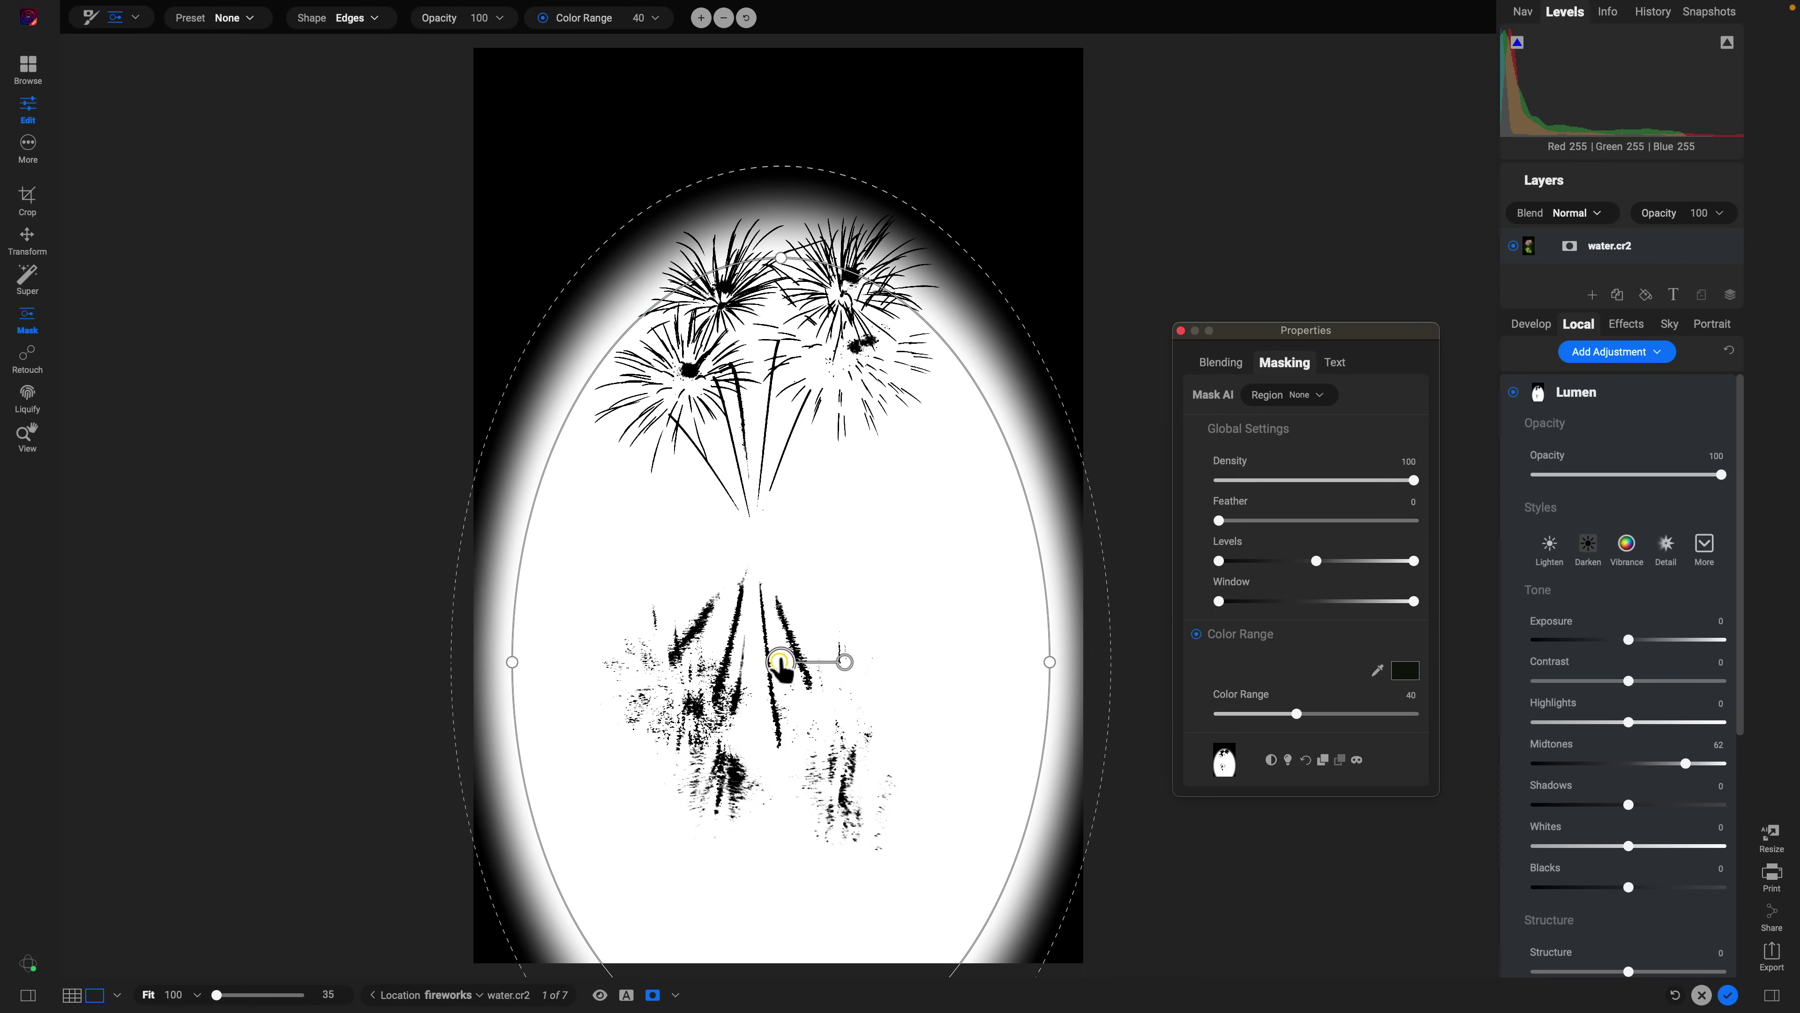
left_click_drag(782, 662, 846, 757)
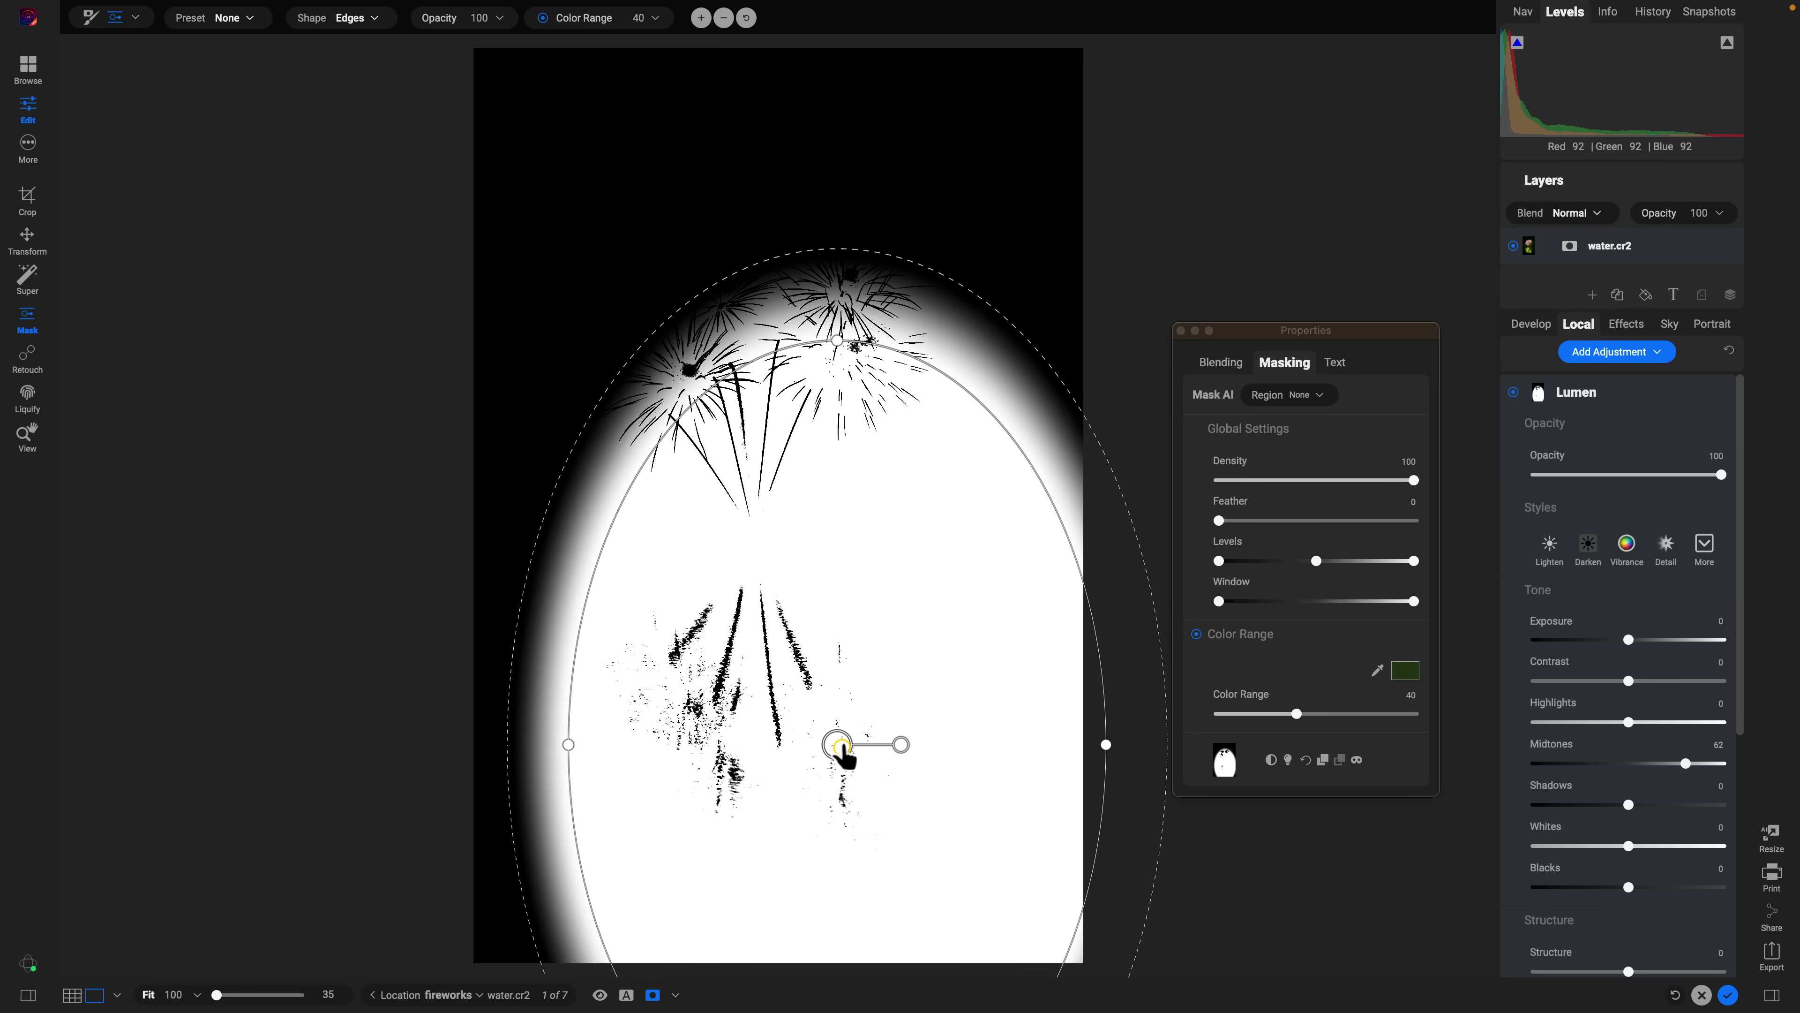
left_click(1357, 761)
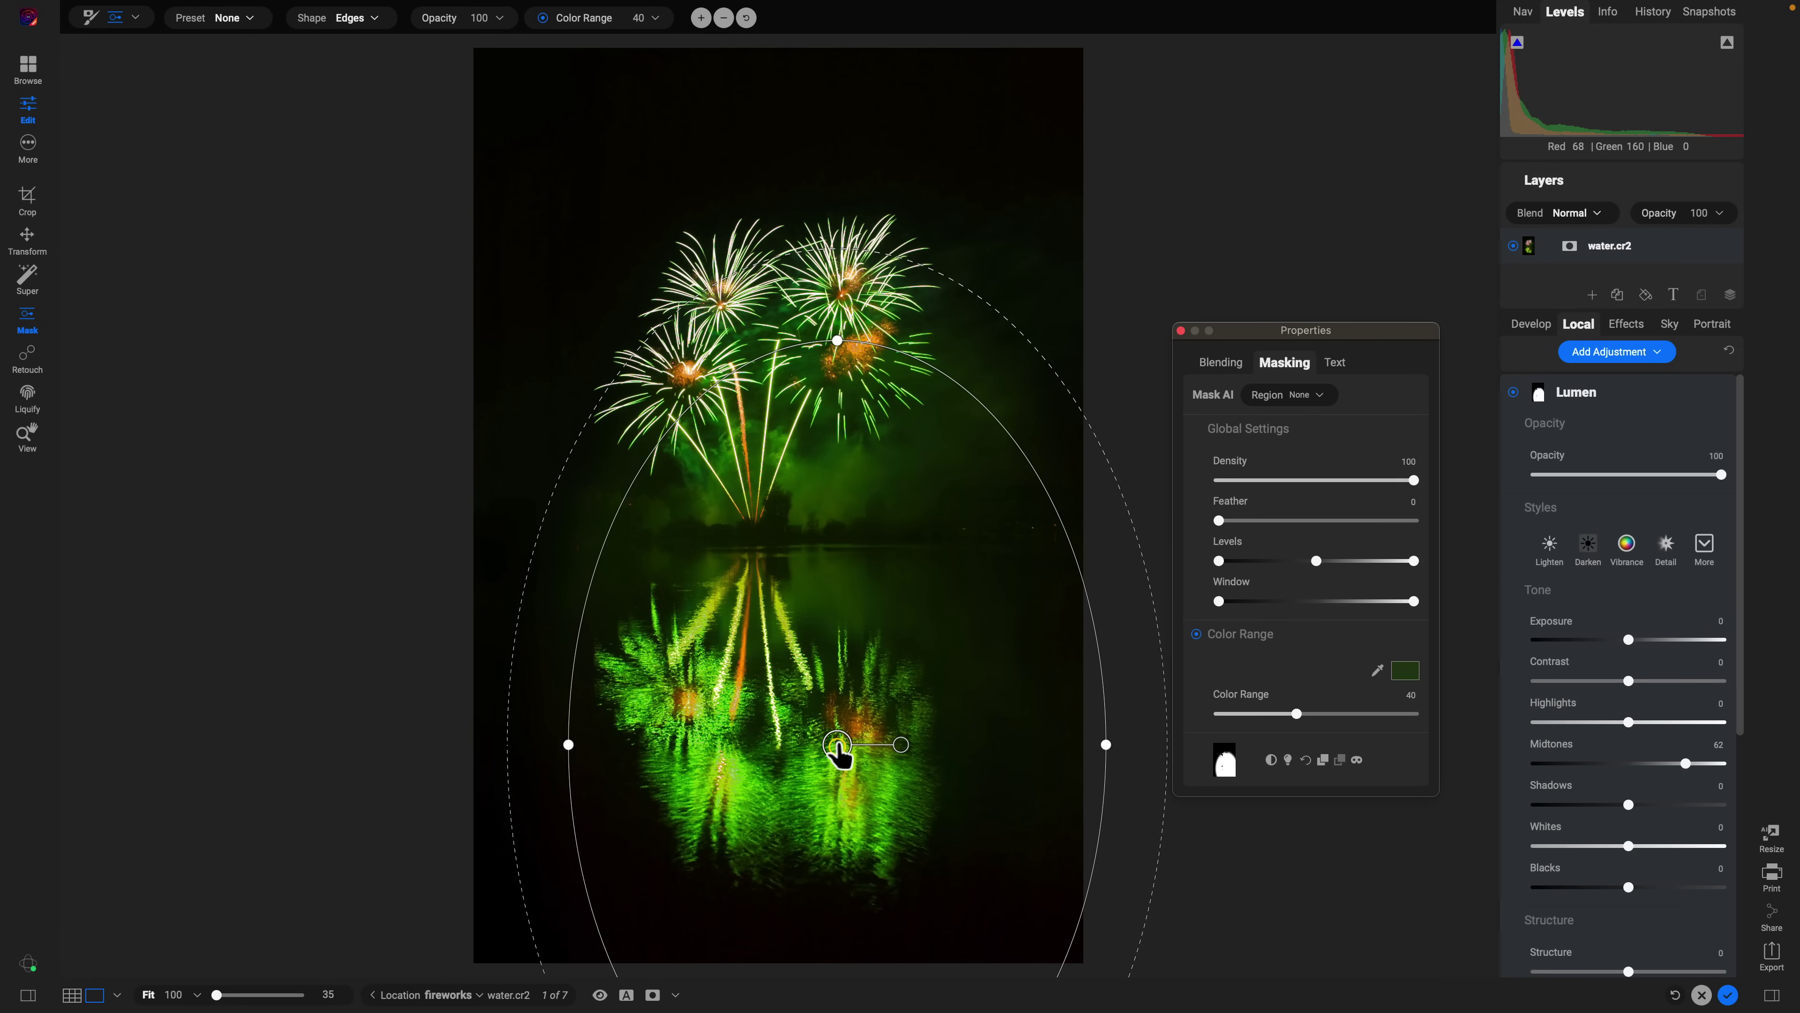
Move the gradient's centre onto the reflection's bright green, and shrink the ellipse around the reflection in the mask view.
left_click_drag(837, 744, 737, 778)
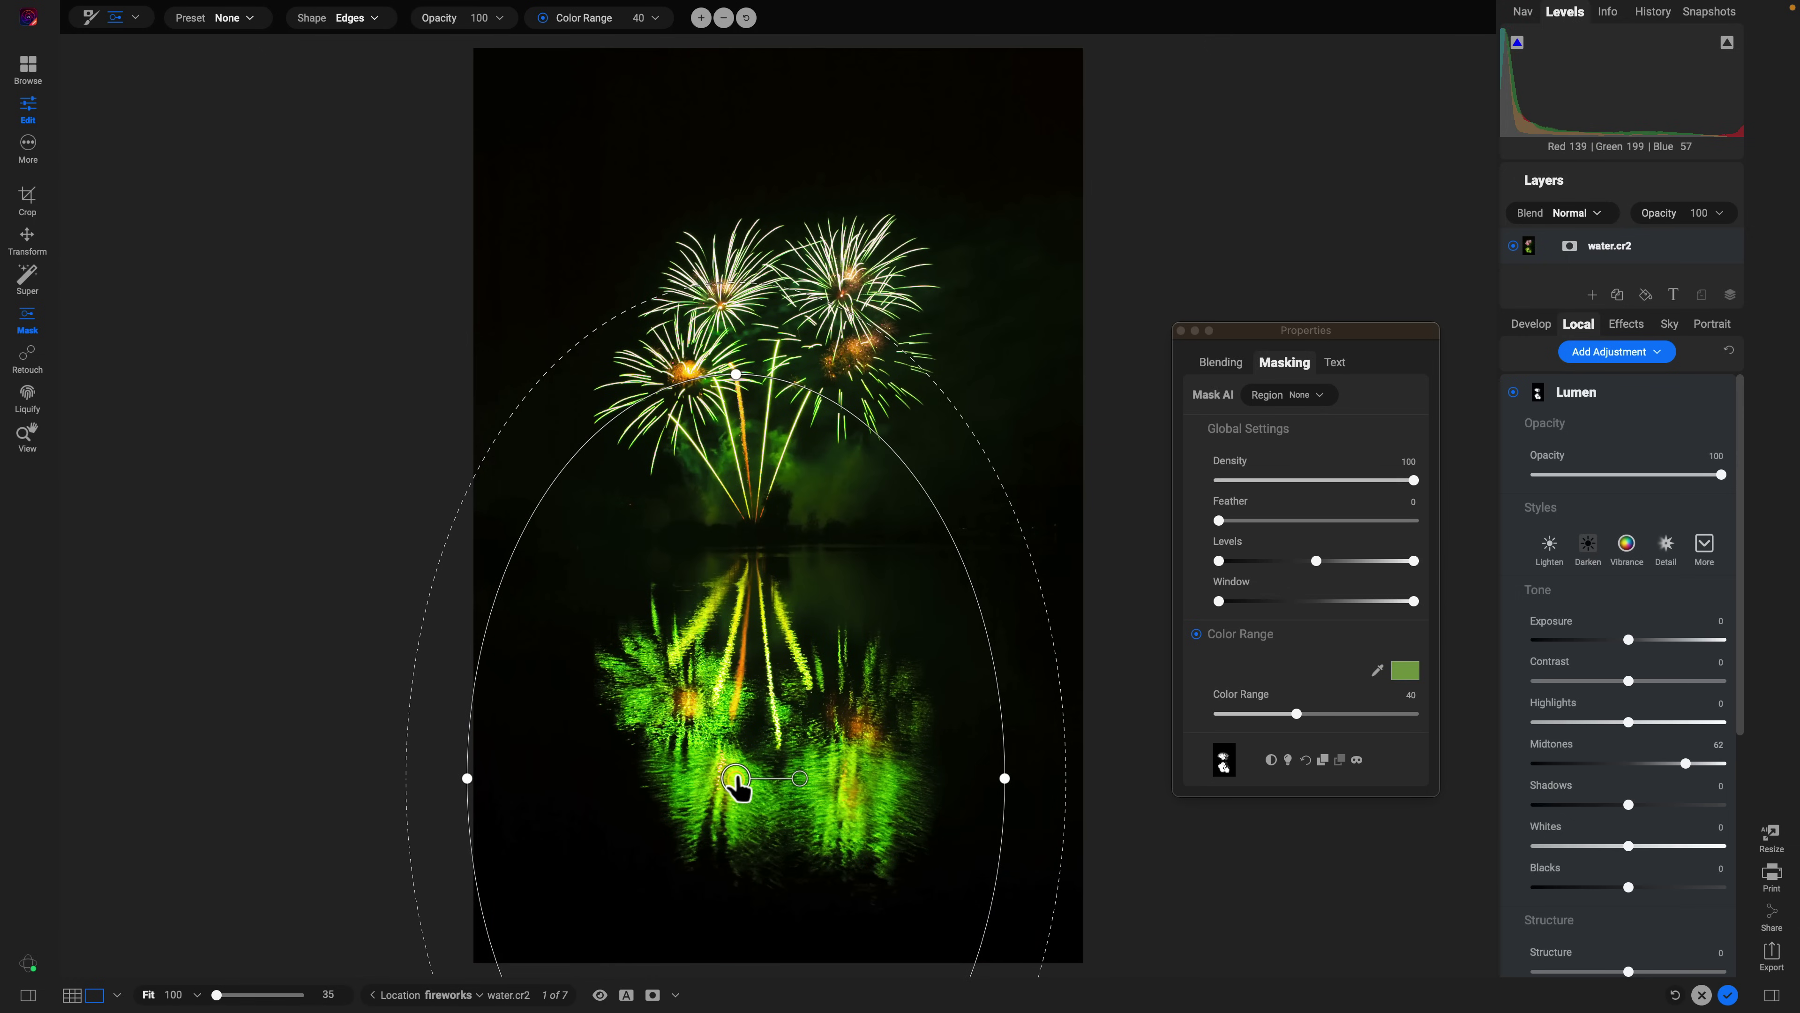
left_click(1356, 761)
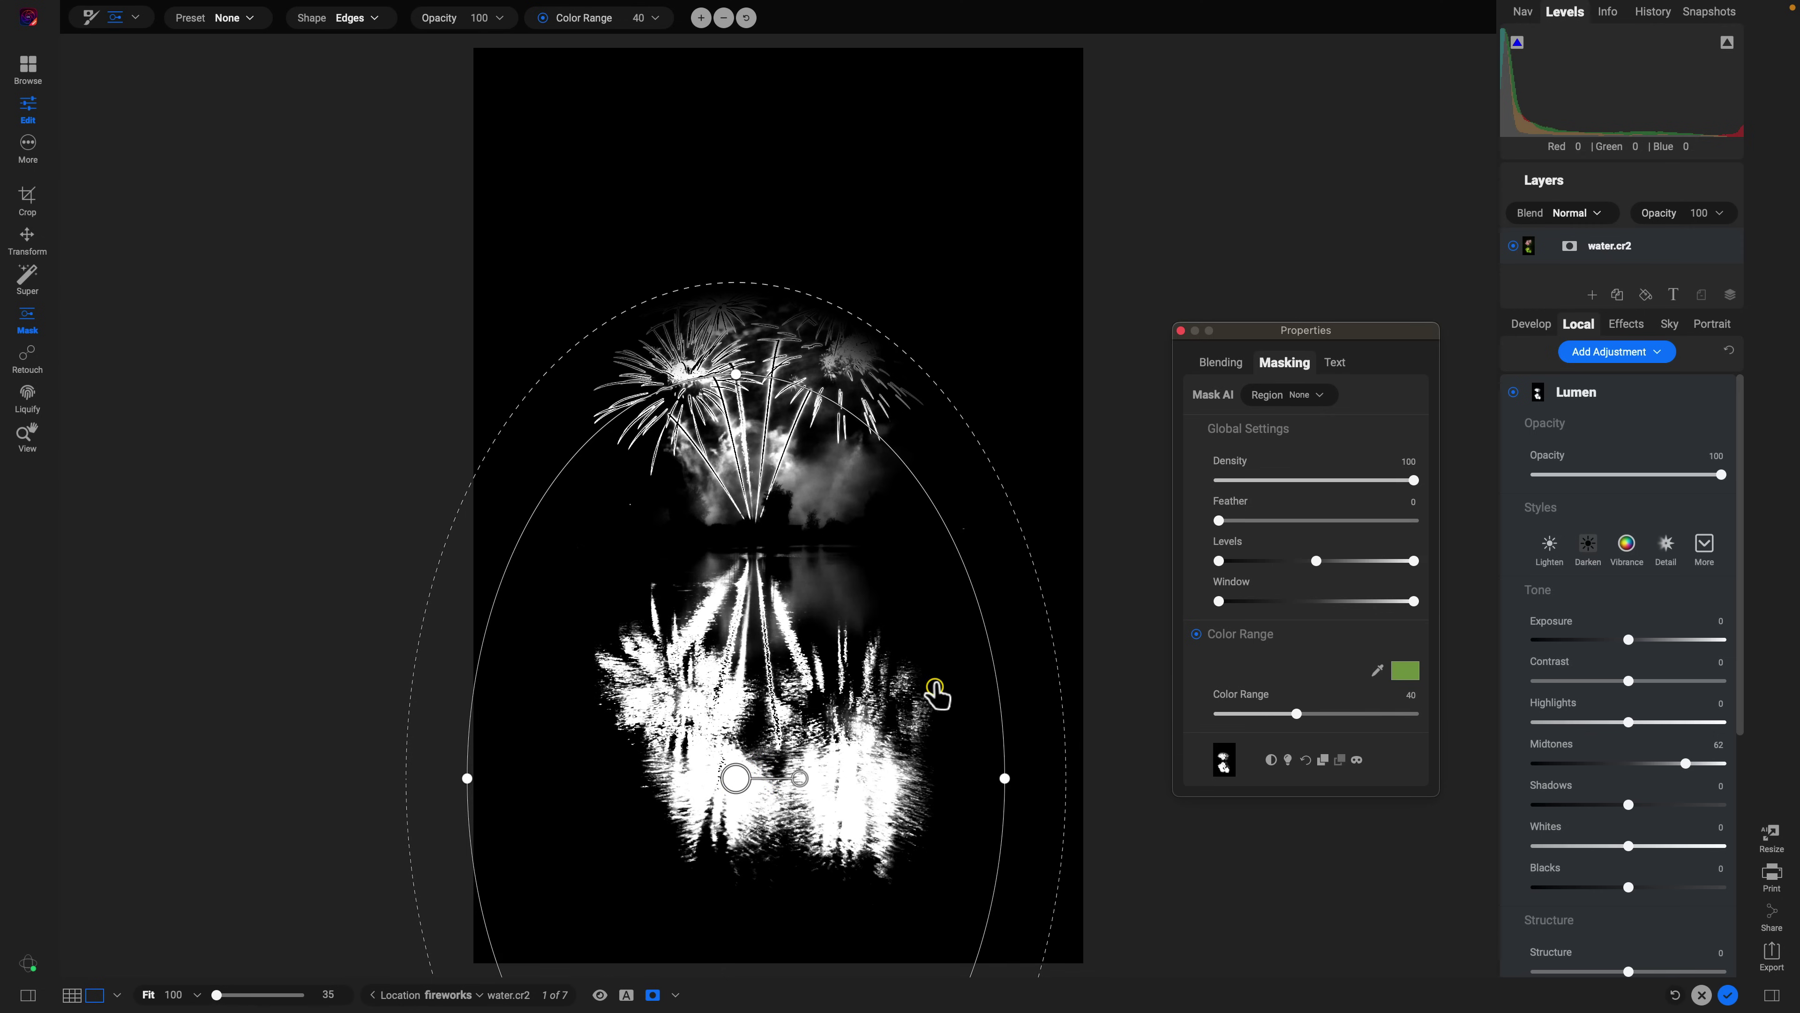
left_click_drag(735, 373, 751, 551)
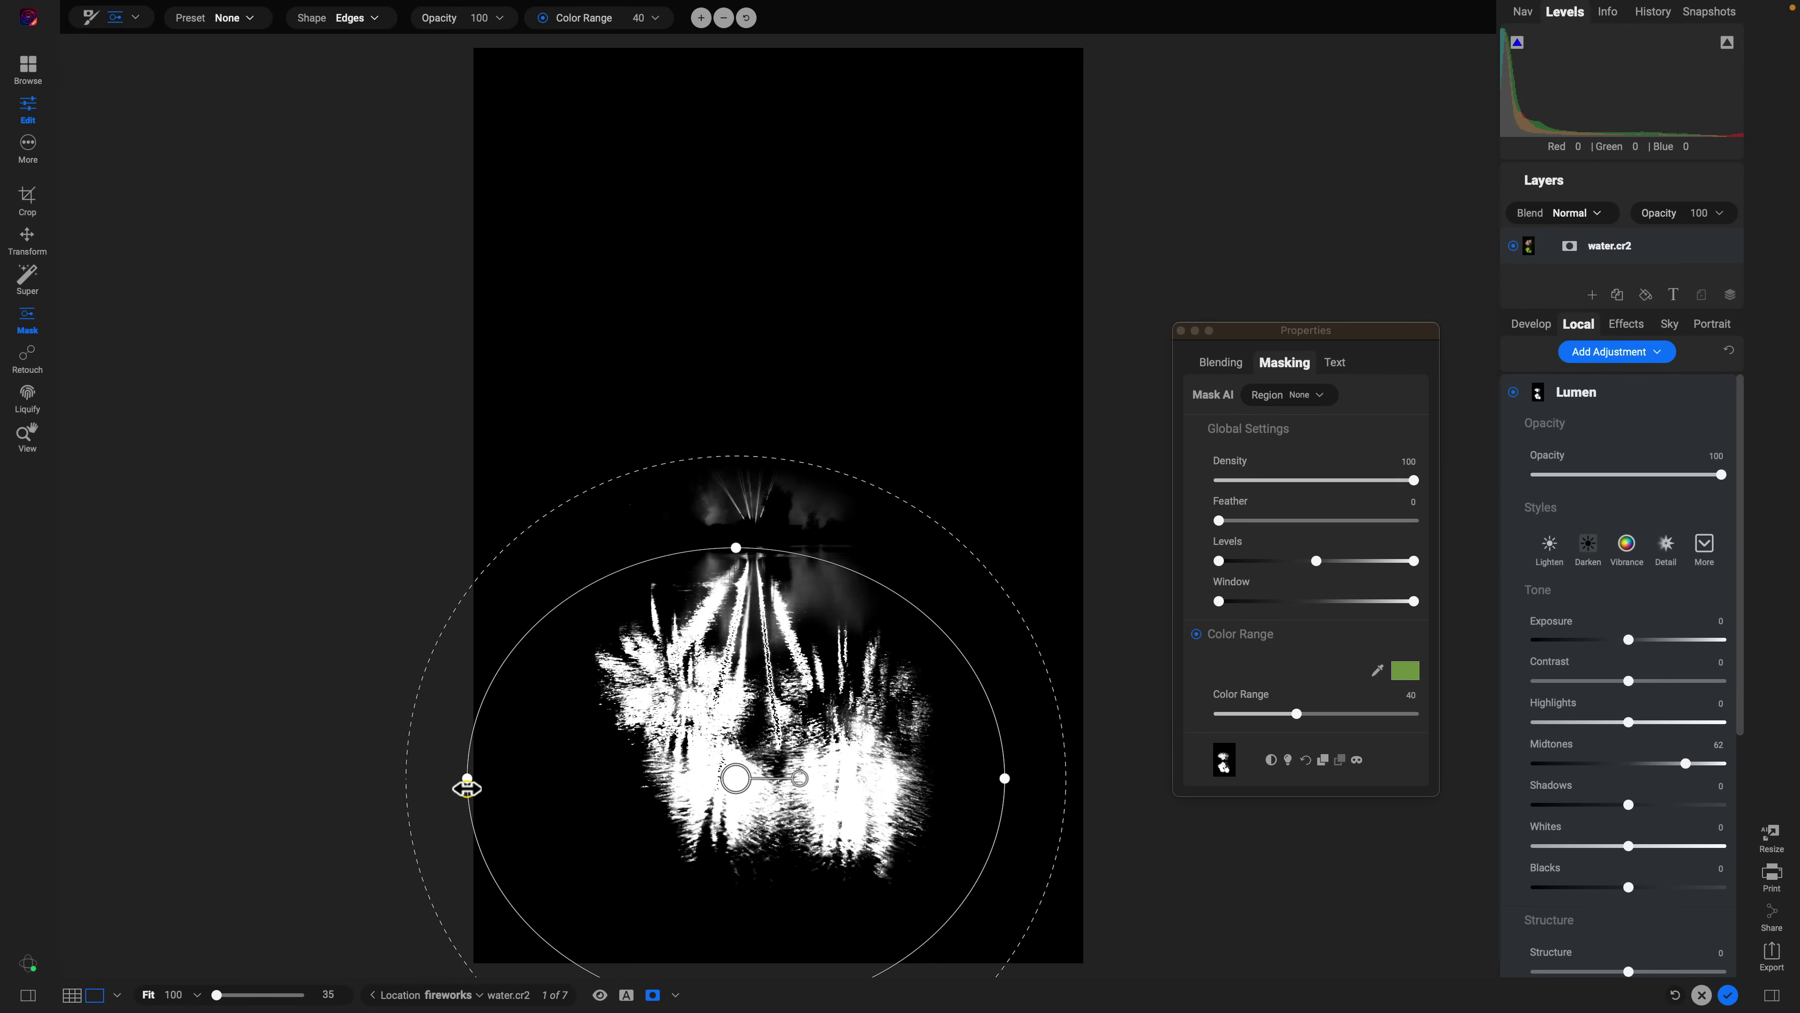
left_click_drag(467, 783, 506, 787)
mouse_move(525, 776)
left_mouse_down()
mouse_move(547, 780)
mouse_move(527, 778)
left_mouse_up()
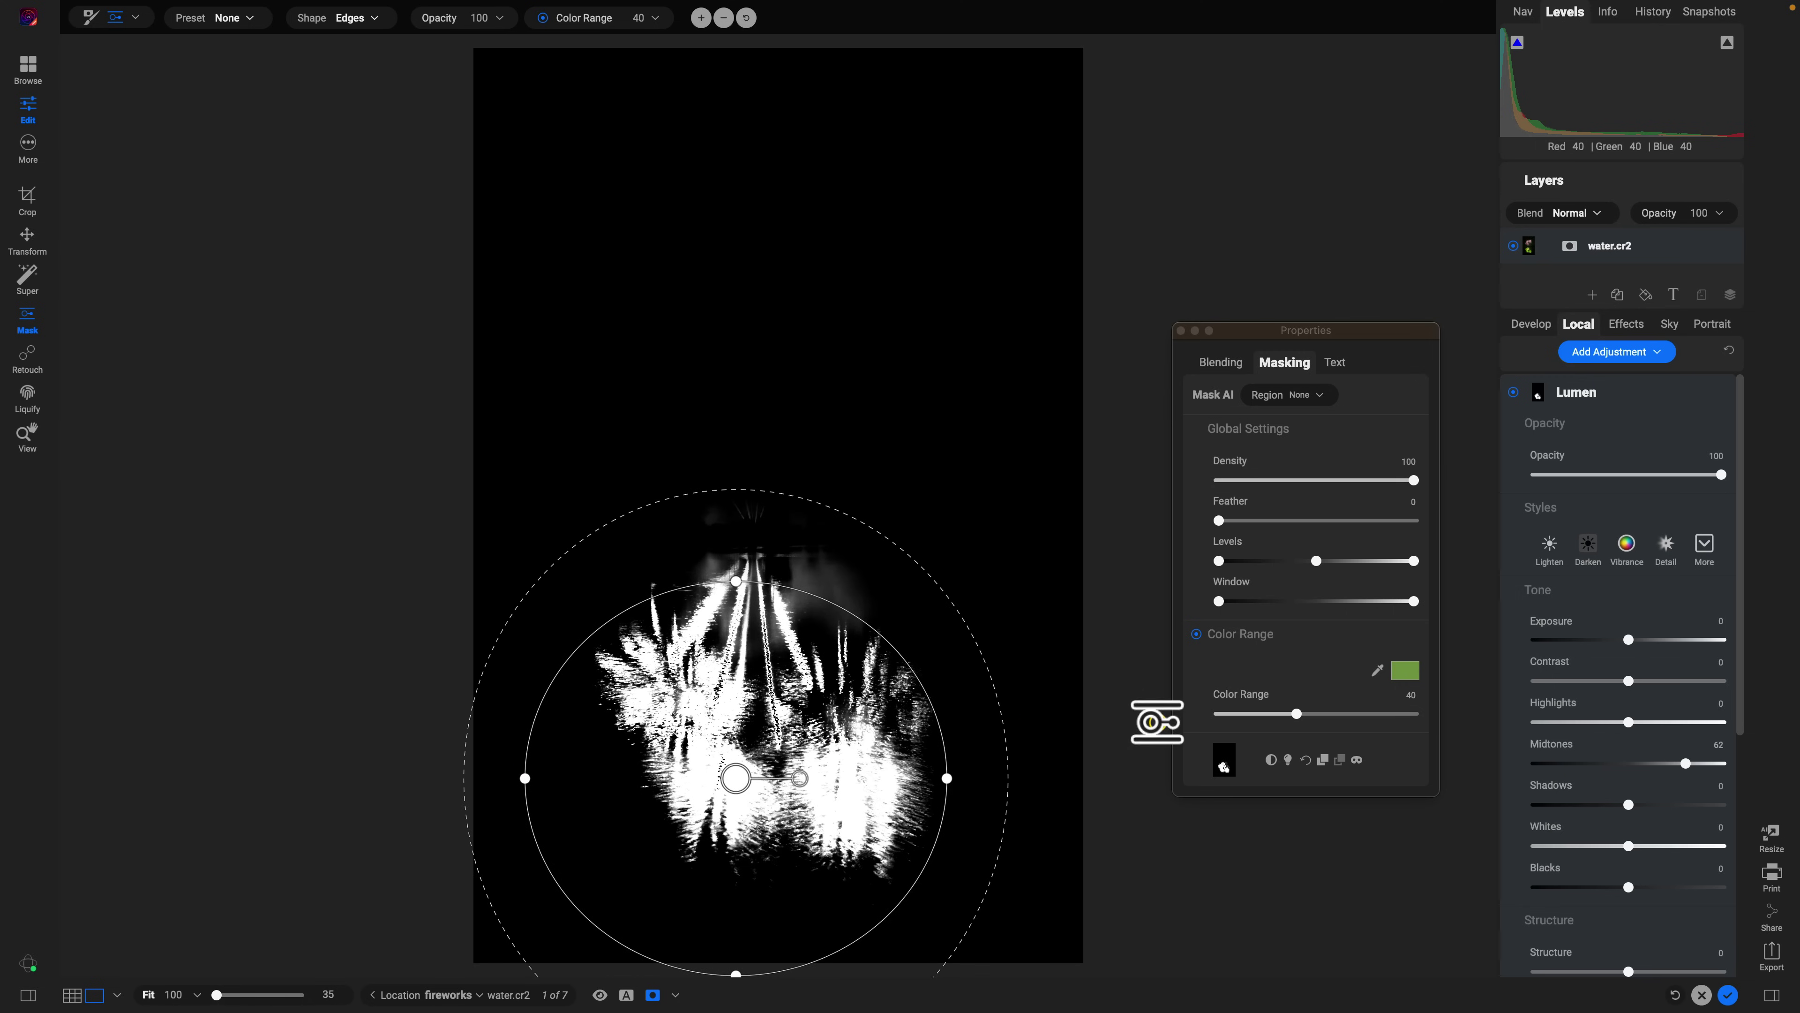
Return to the photo view and compare the colour-range-masked reflection with the Lumen adjustment off and on.
left_click(1356, 761)
left_click(1356, 761)
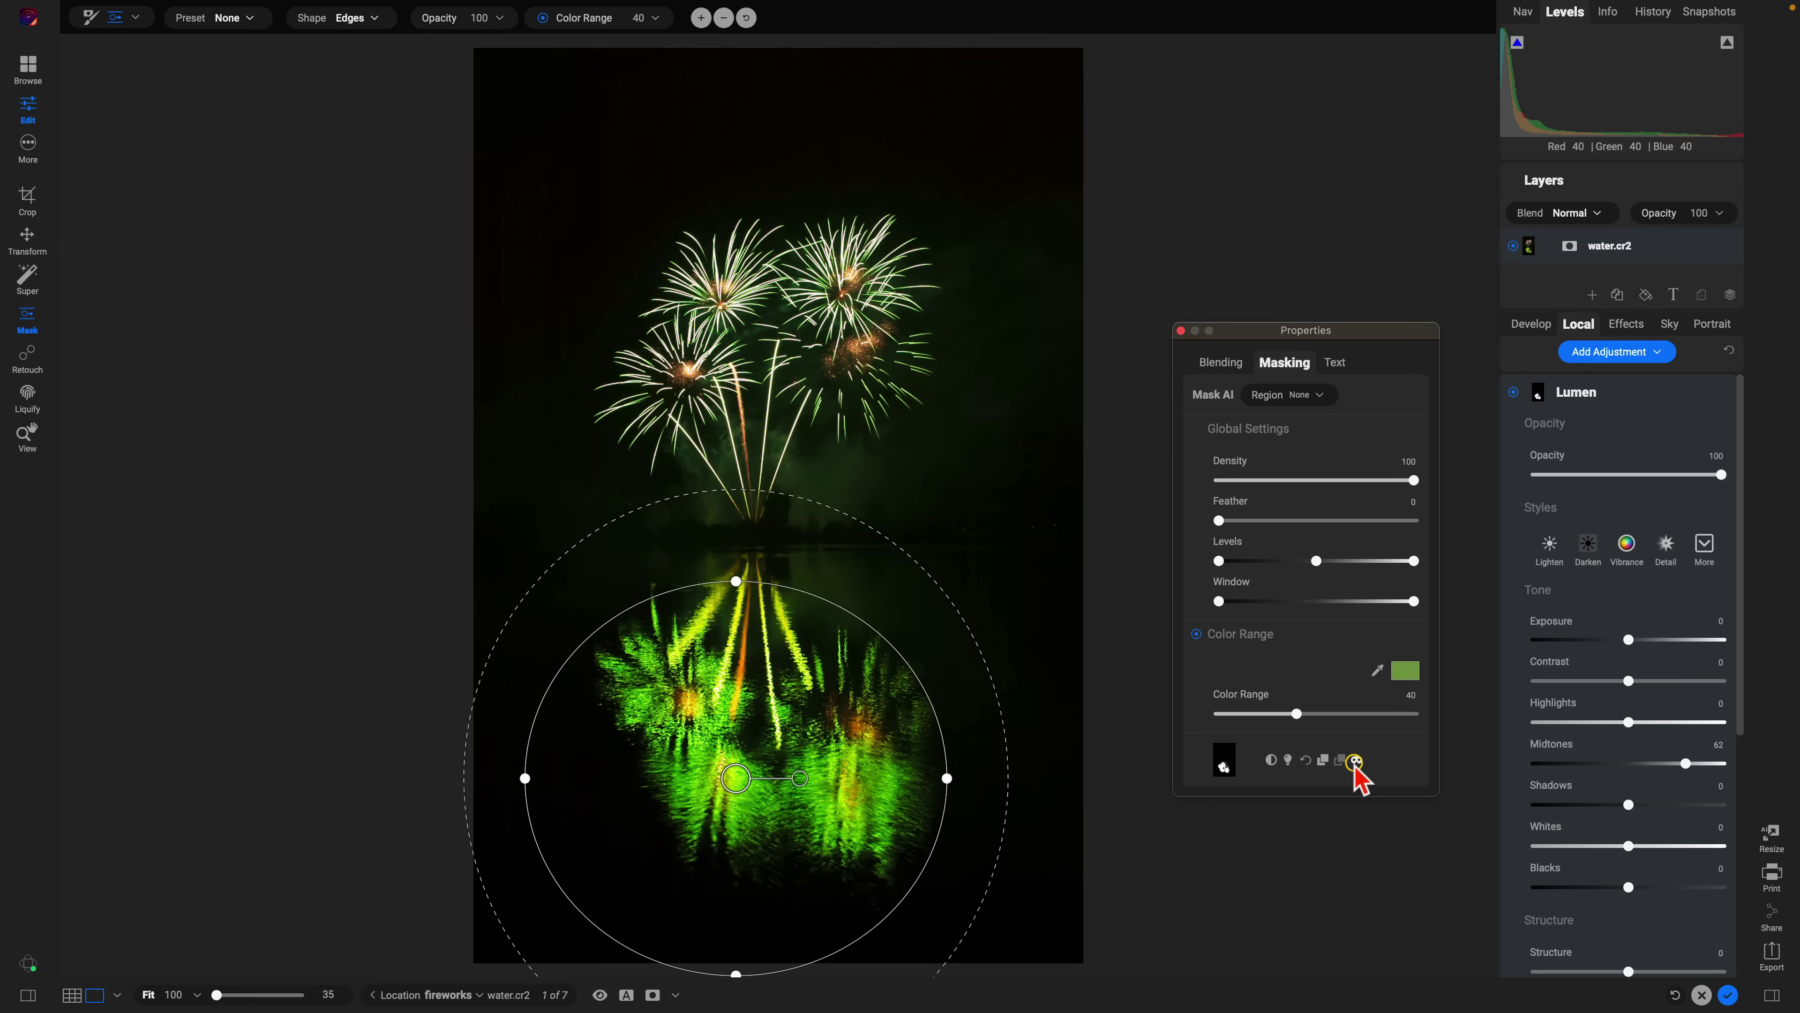
left_click(1512, 392)
left_click(1513, 393)
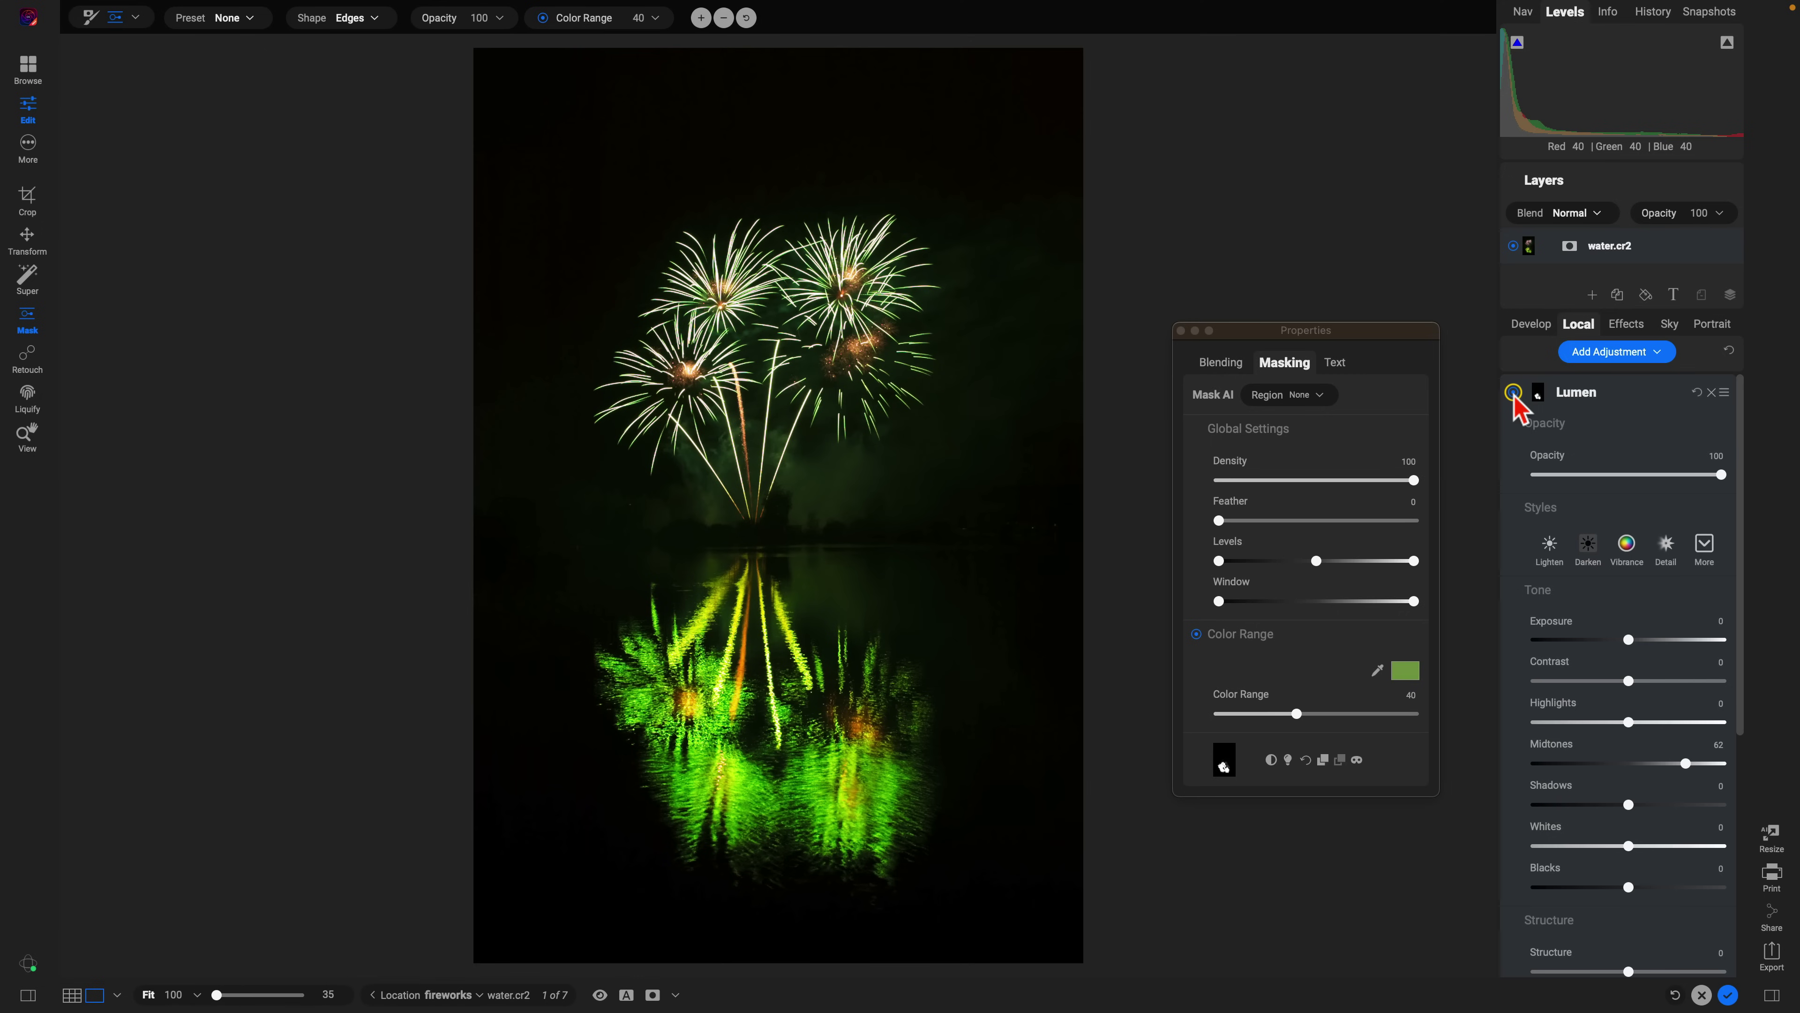
Try narrowing the mask's Color Range to 27 in the mask view, and reset it to 40.
left_click(1358, 759)
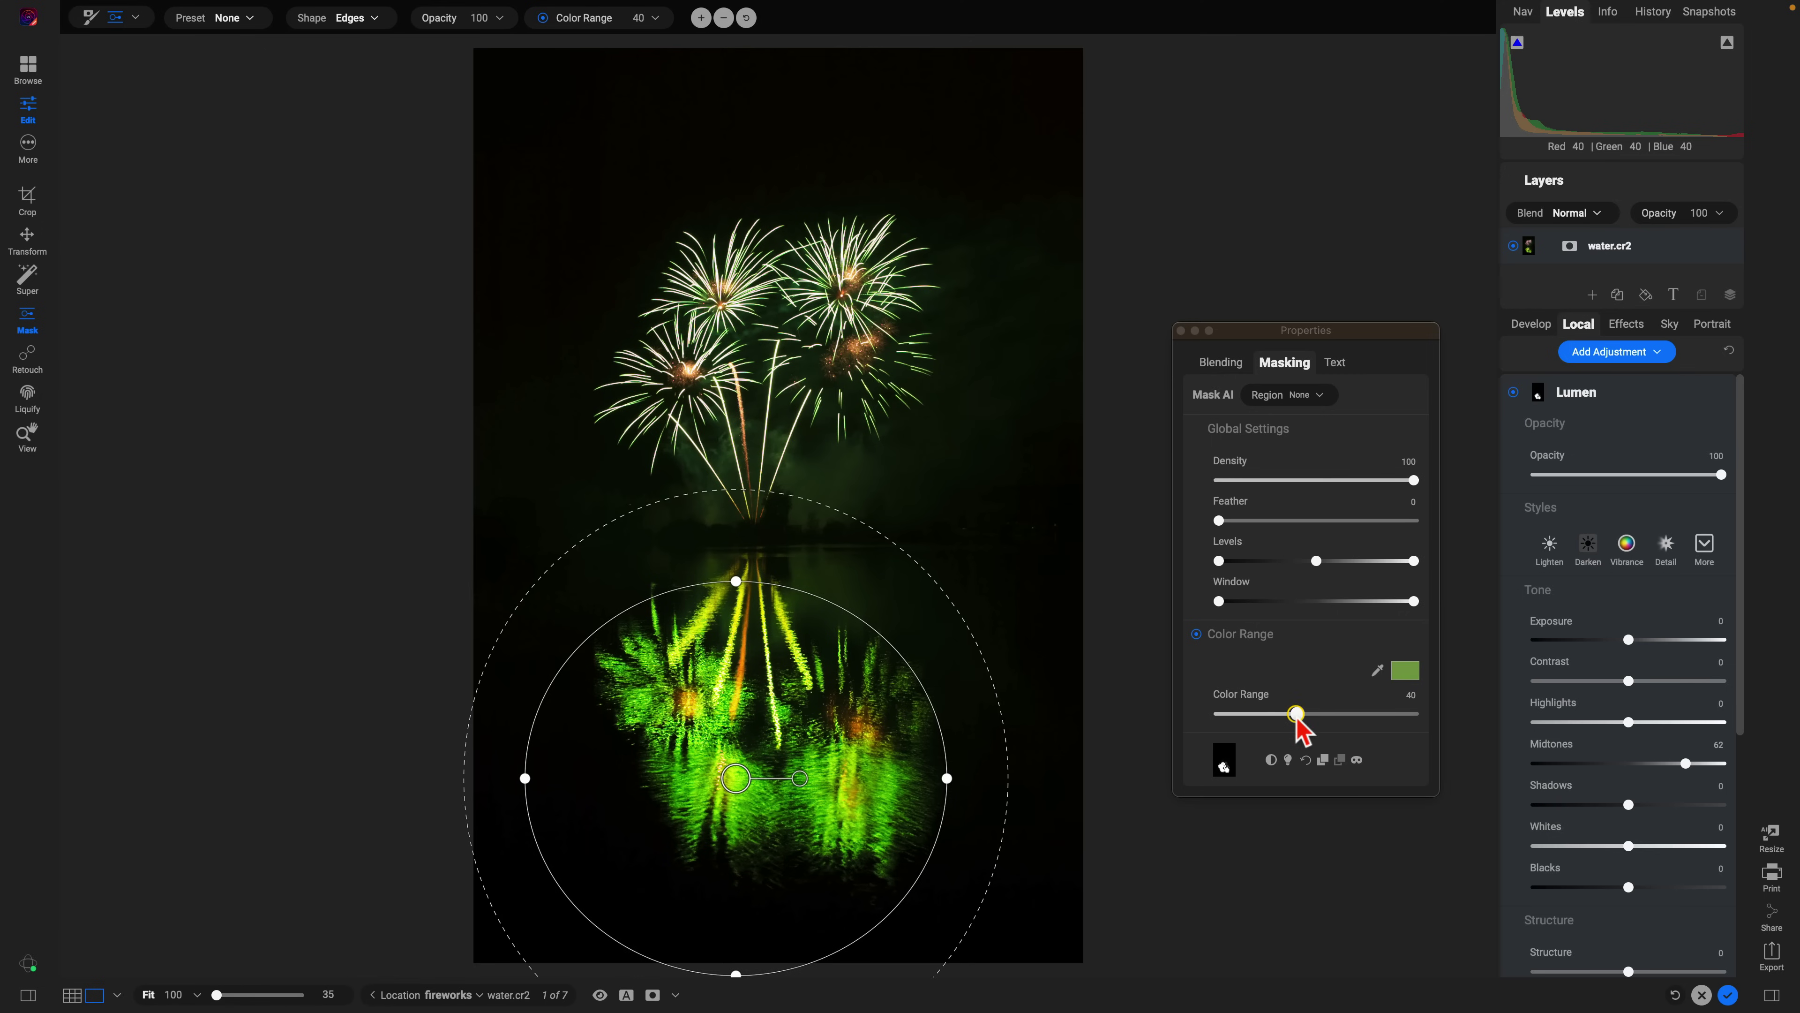
left_click(1356, 759)
mouse_move(1296, 715)
left_mouse_down()
mouse_move(1253, 715)
mouse_move(1272, 716)
left_mouse_up()
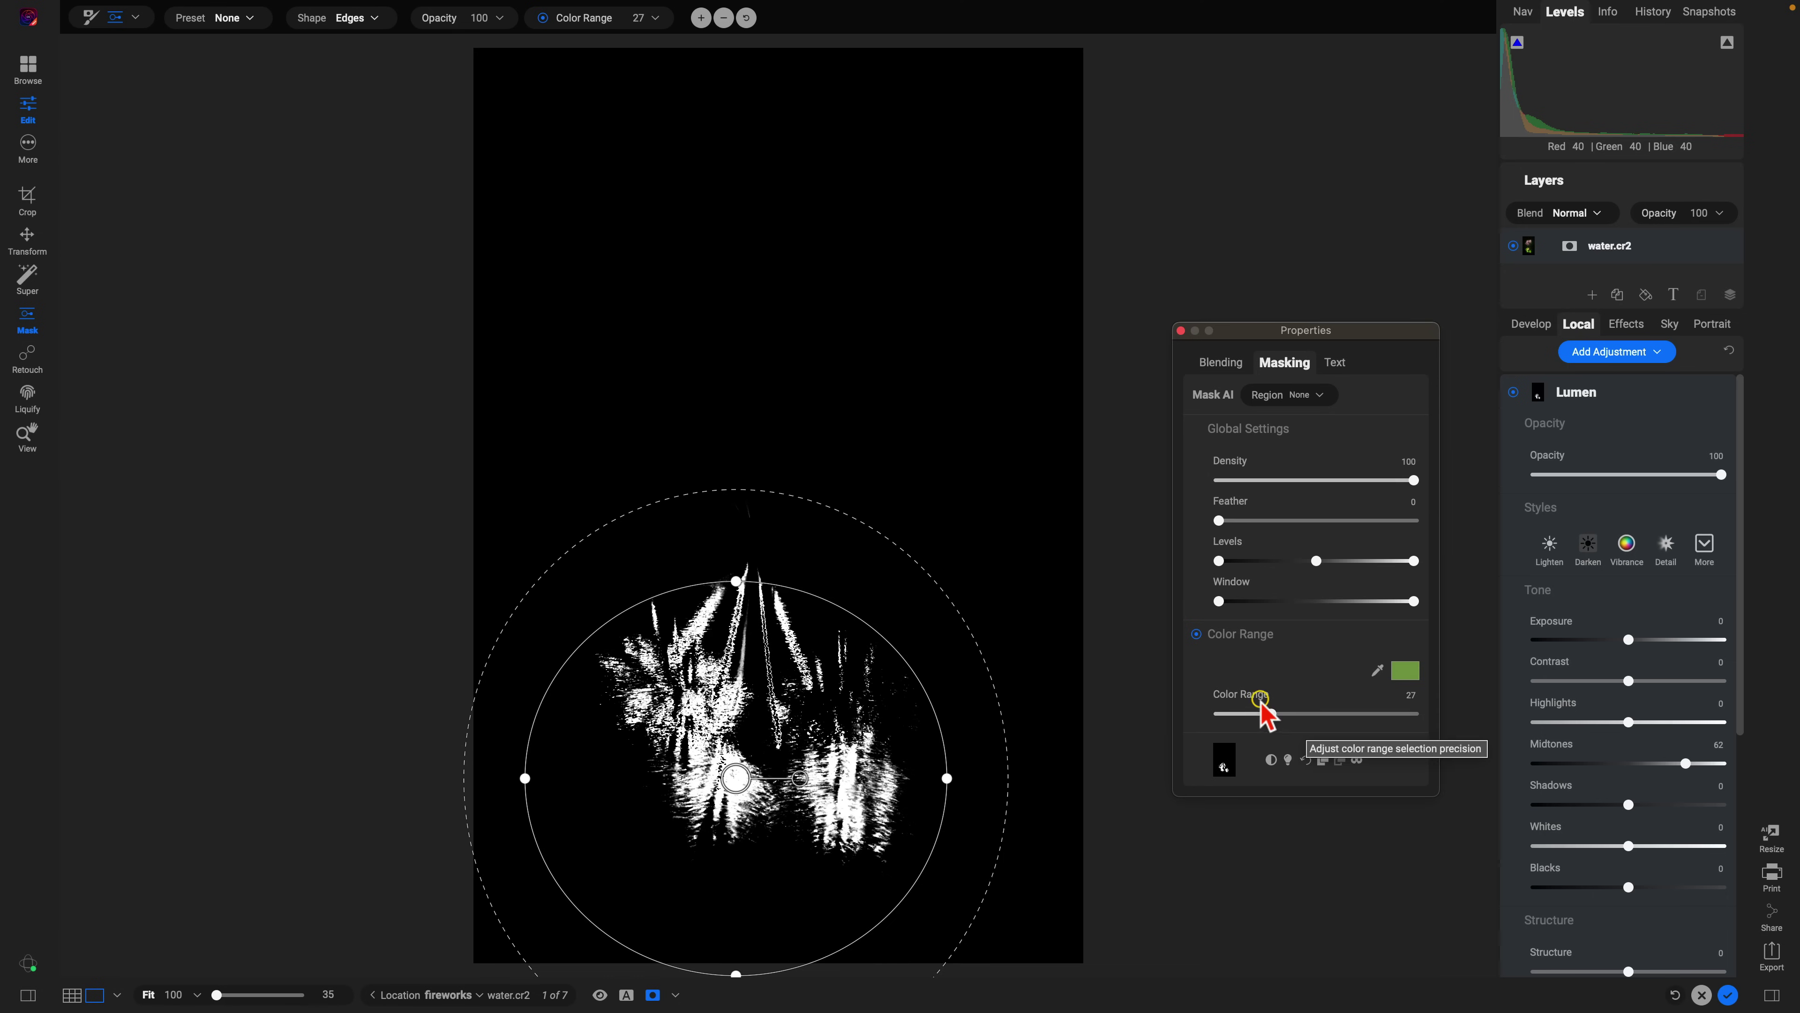
double_click(1271, 714)
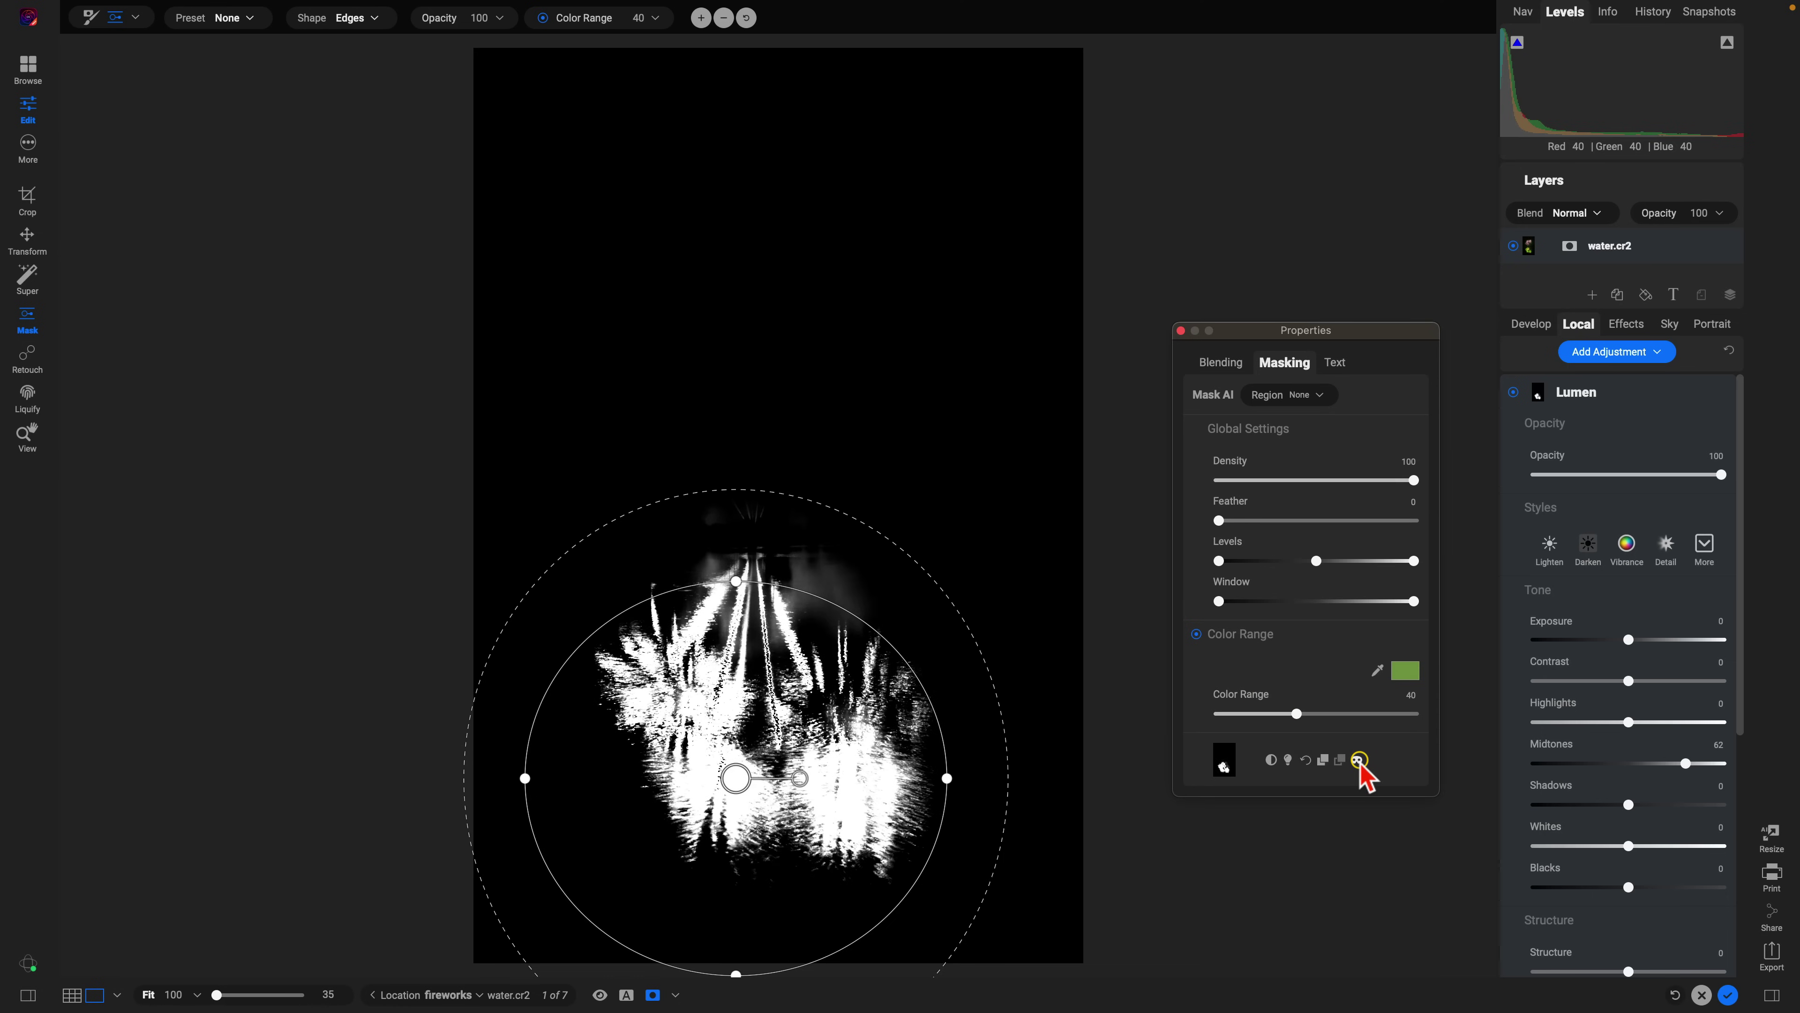
Change the mask shape to Gradient and move its centre onto the yellow-green streaks near the top of the reflection.
left_click_drag(1358, 759, 378, 21)
left_click(378, 21)
left_click(389, 52)
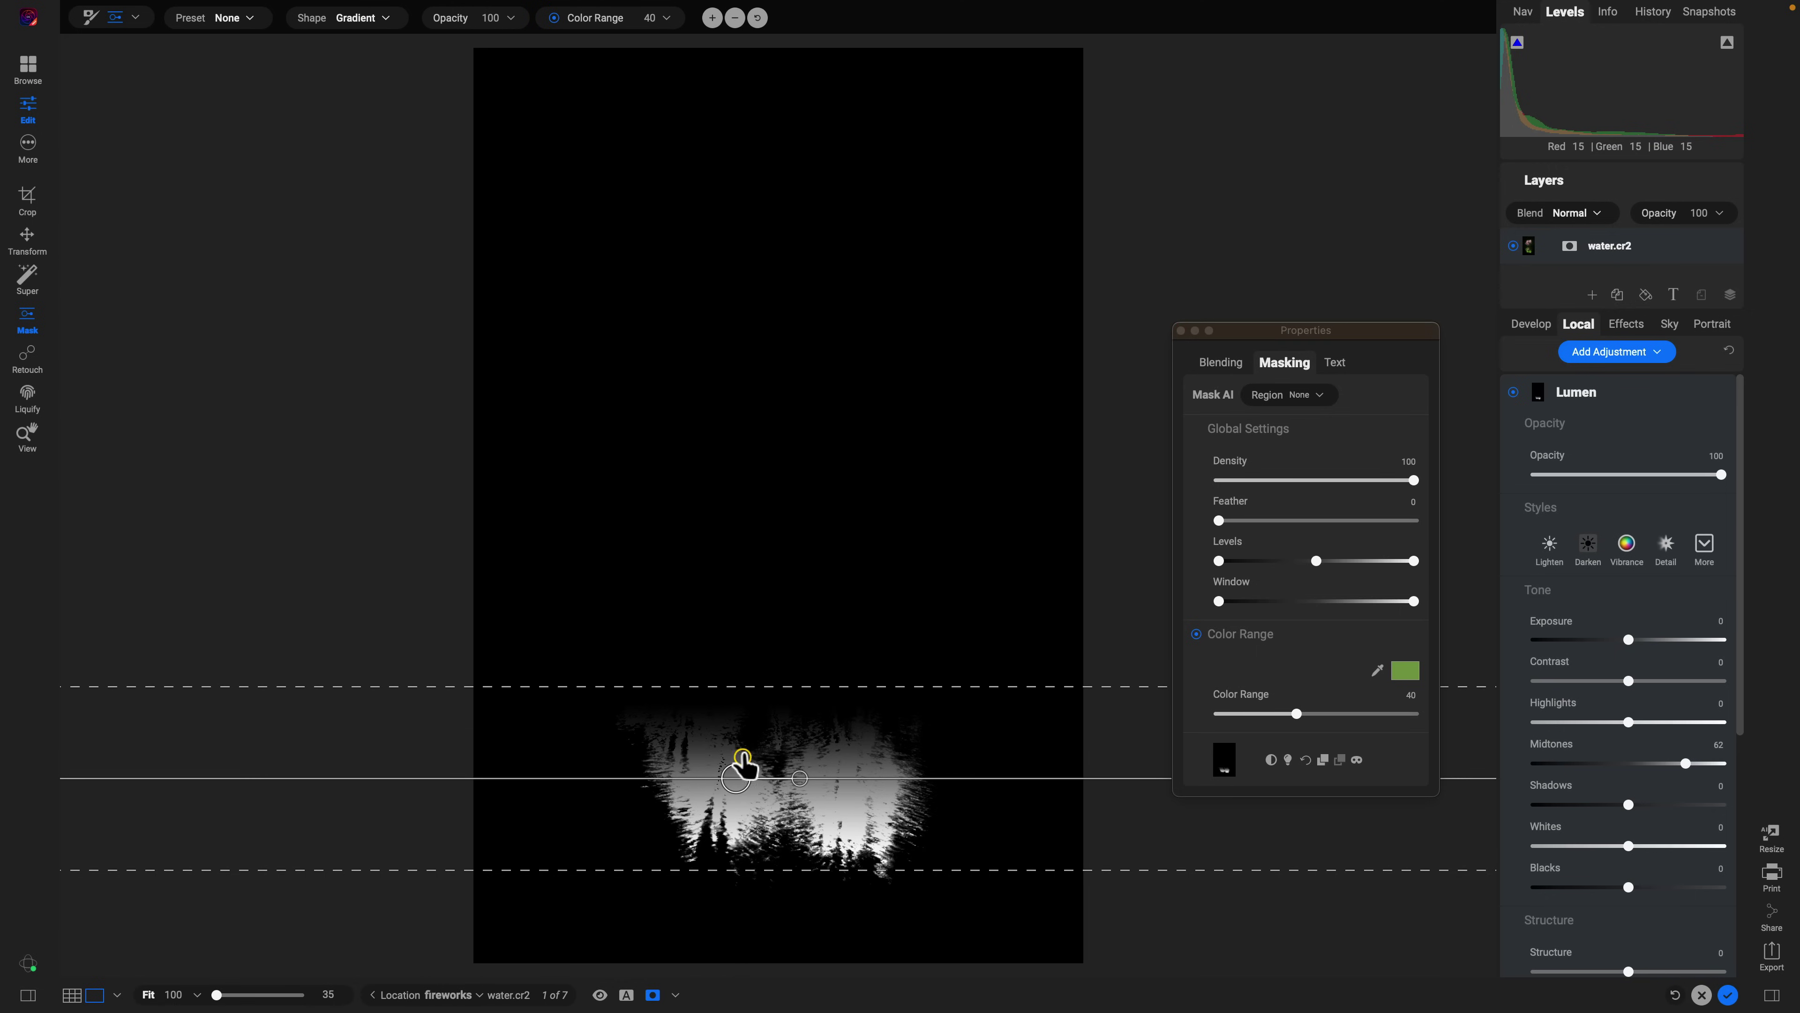
left_click_drag(738, 778, 739, 653)
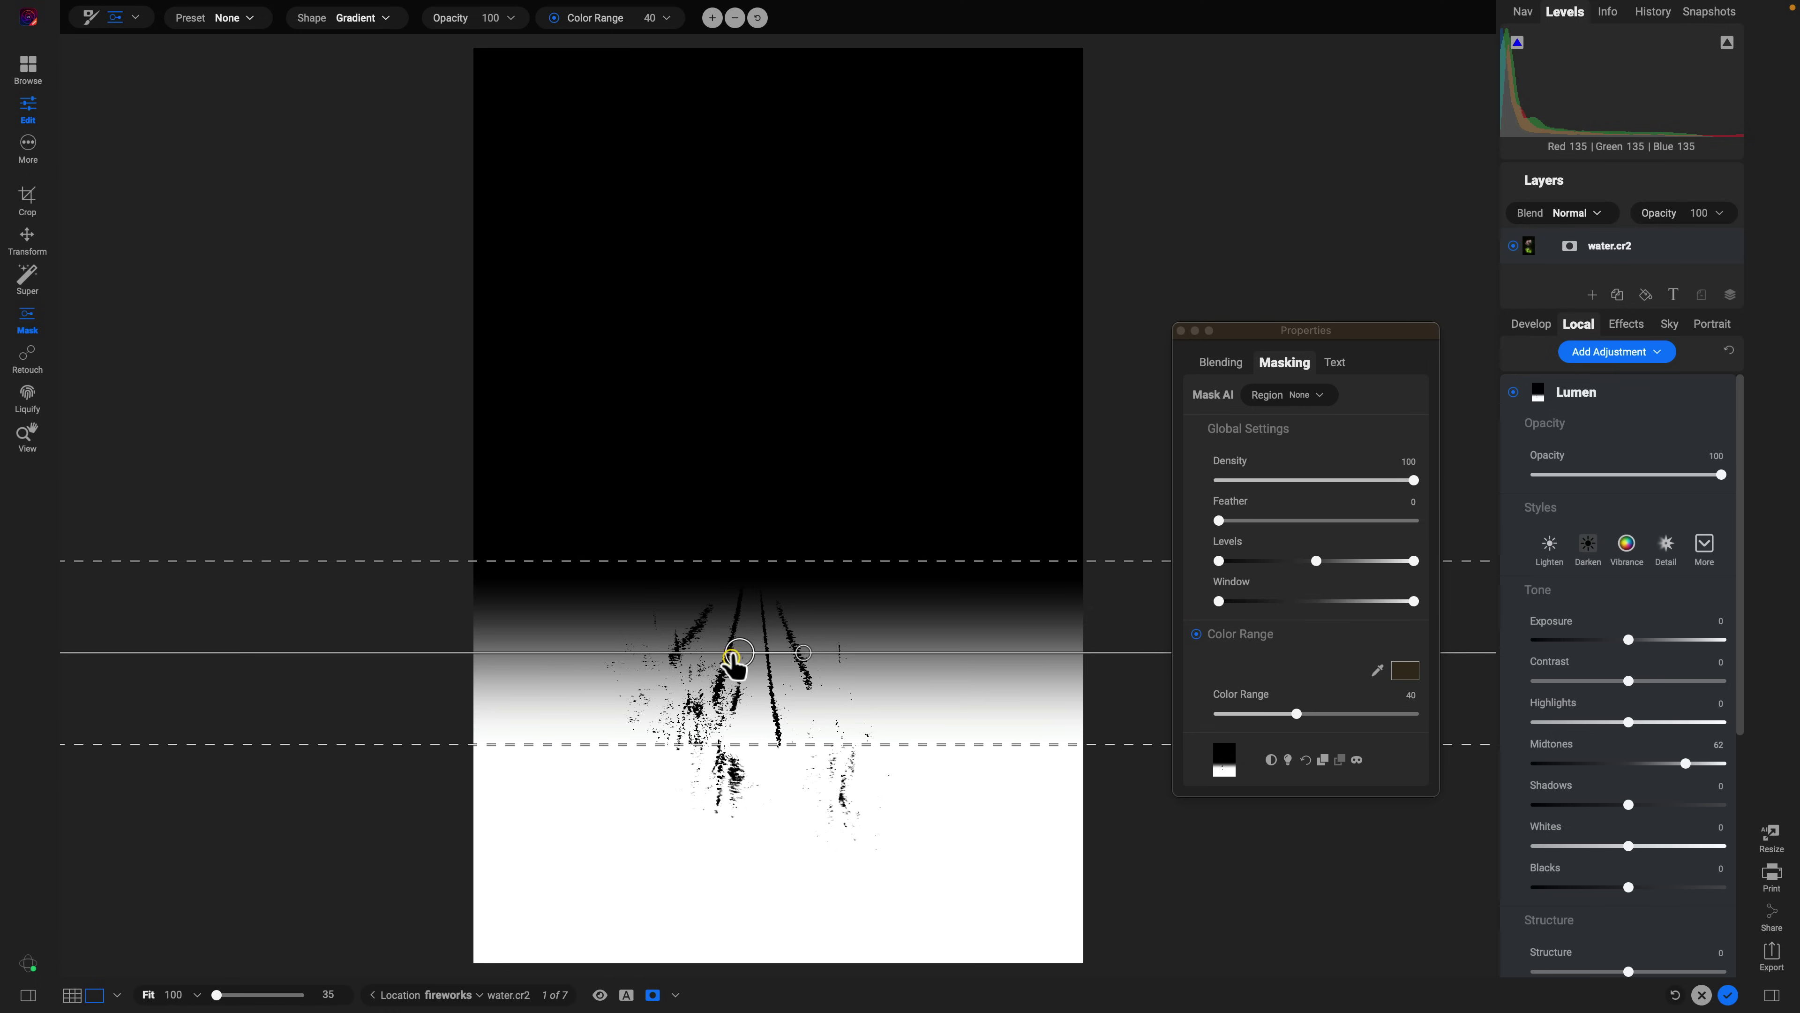
left_click_drag(735, 660, 741, 592)
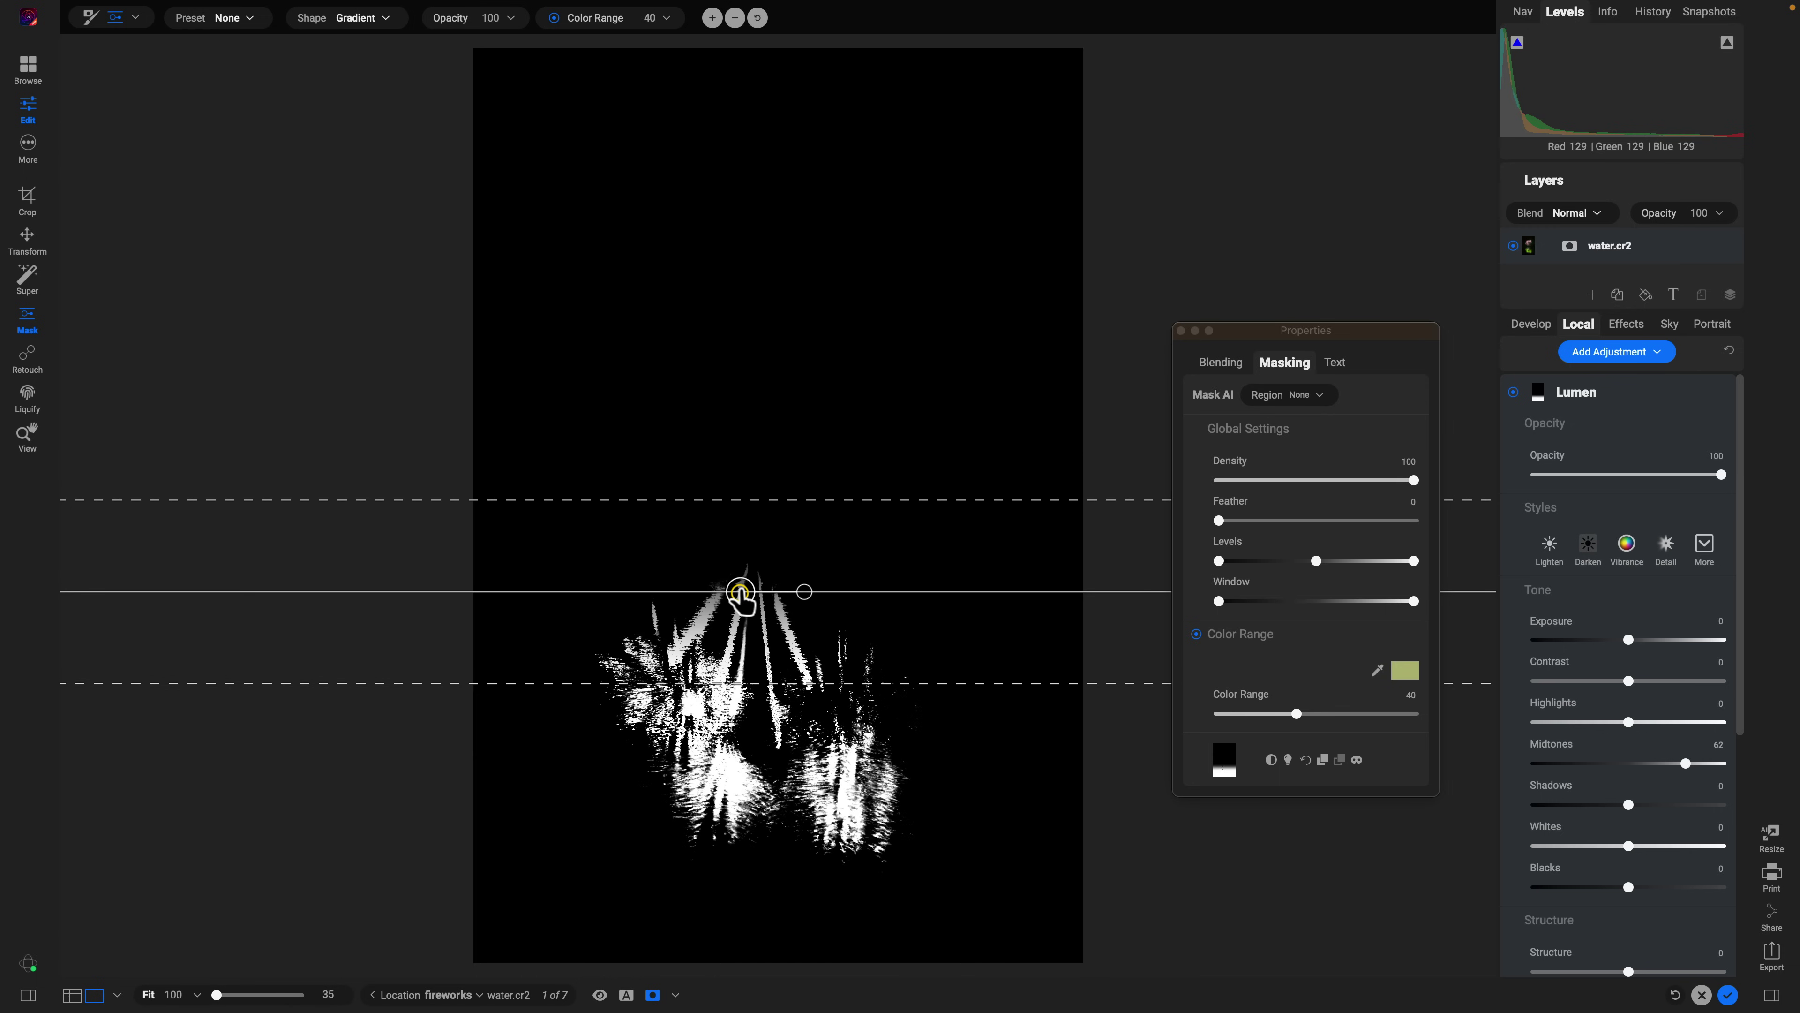
Leave the mask view and compare the reflection under the linear gradient mask with the Lumen adjustment off and on.
left_click(1357, 760)
left_click(1514, 391)
left_click(1514, 392)
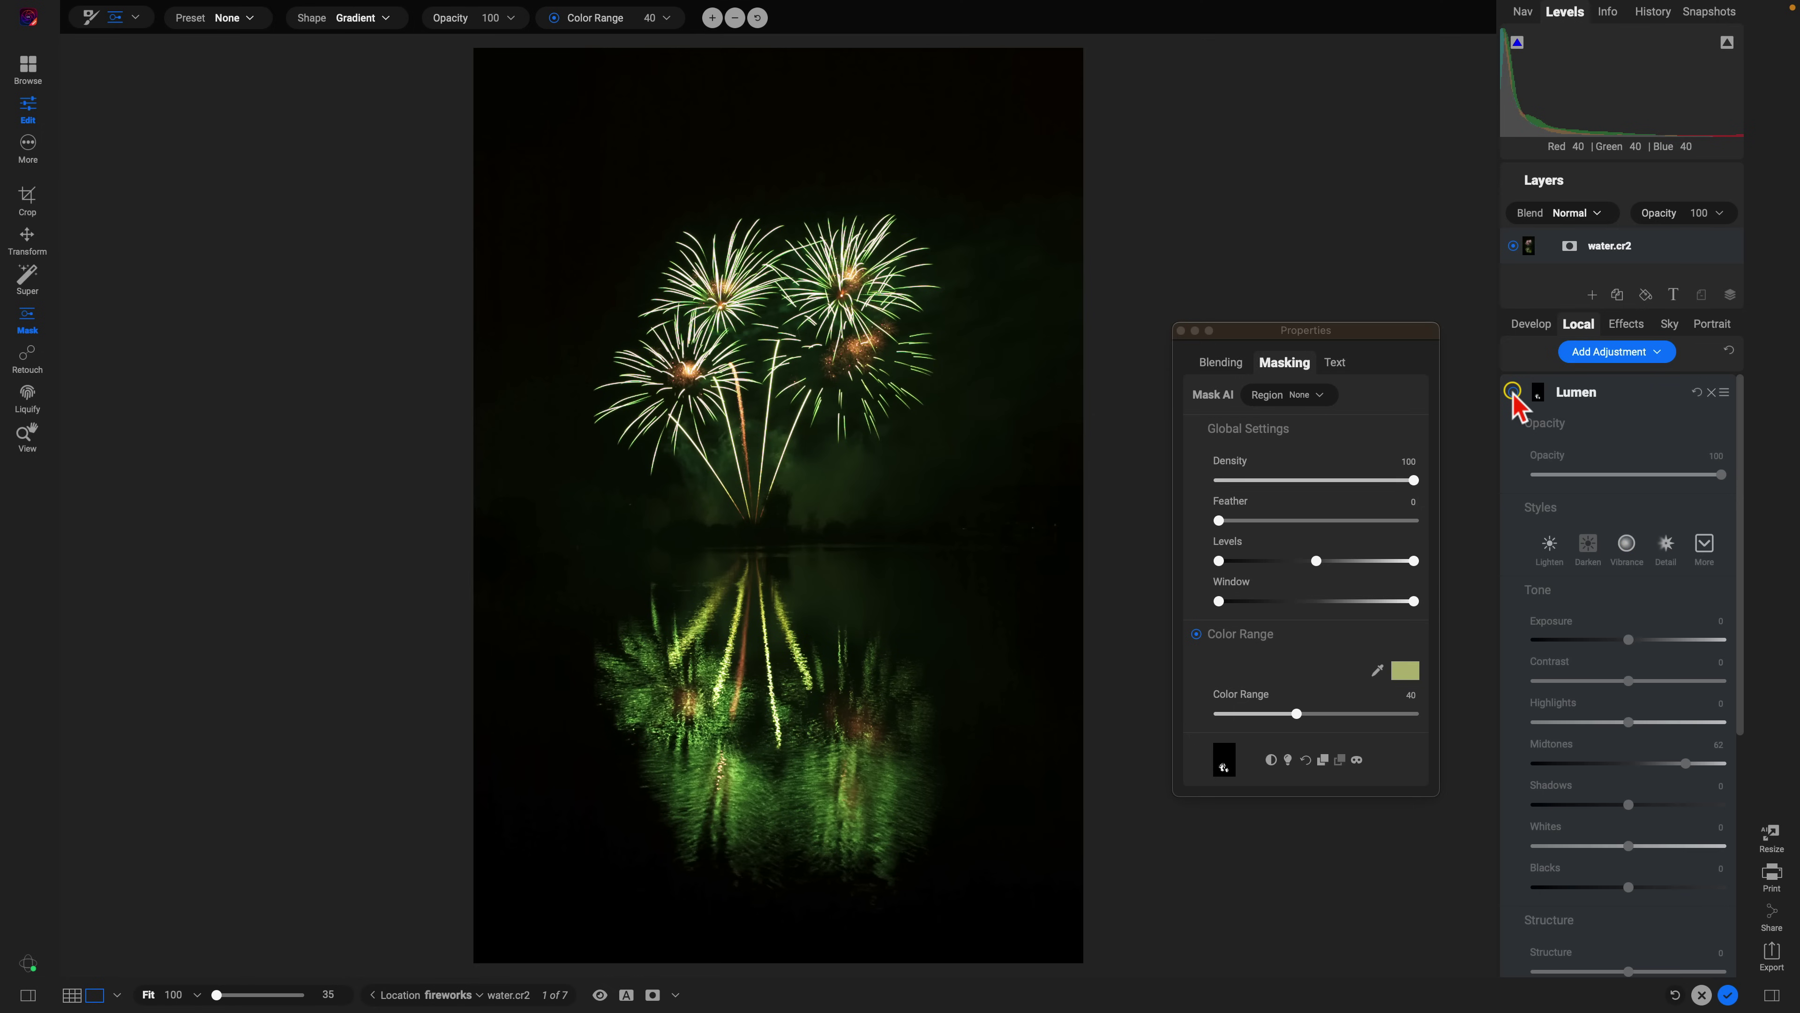
left_click(1514, 392)
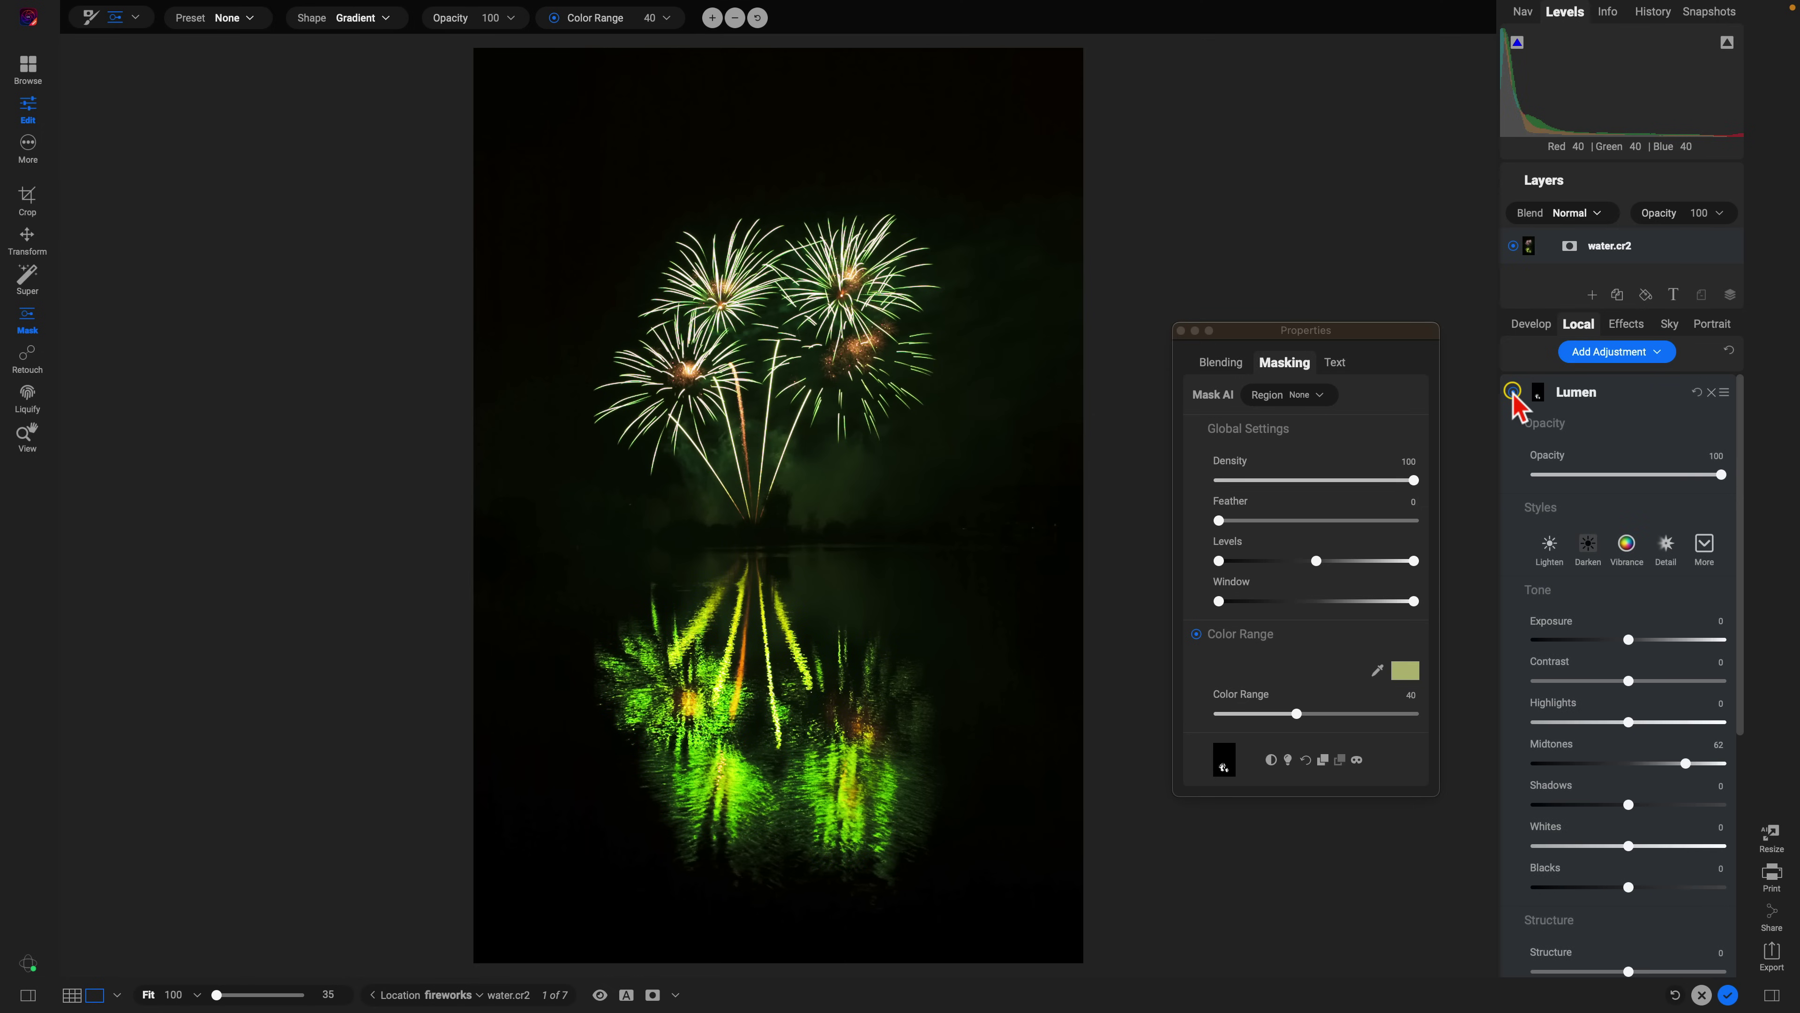
left_click(1514, 391)
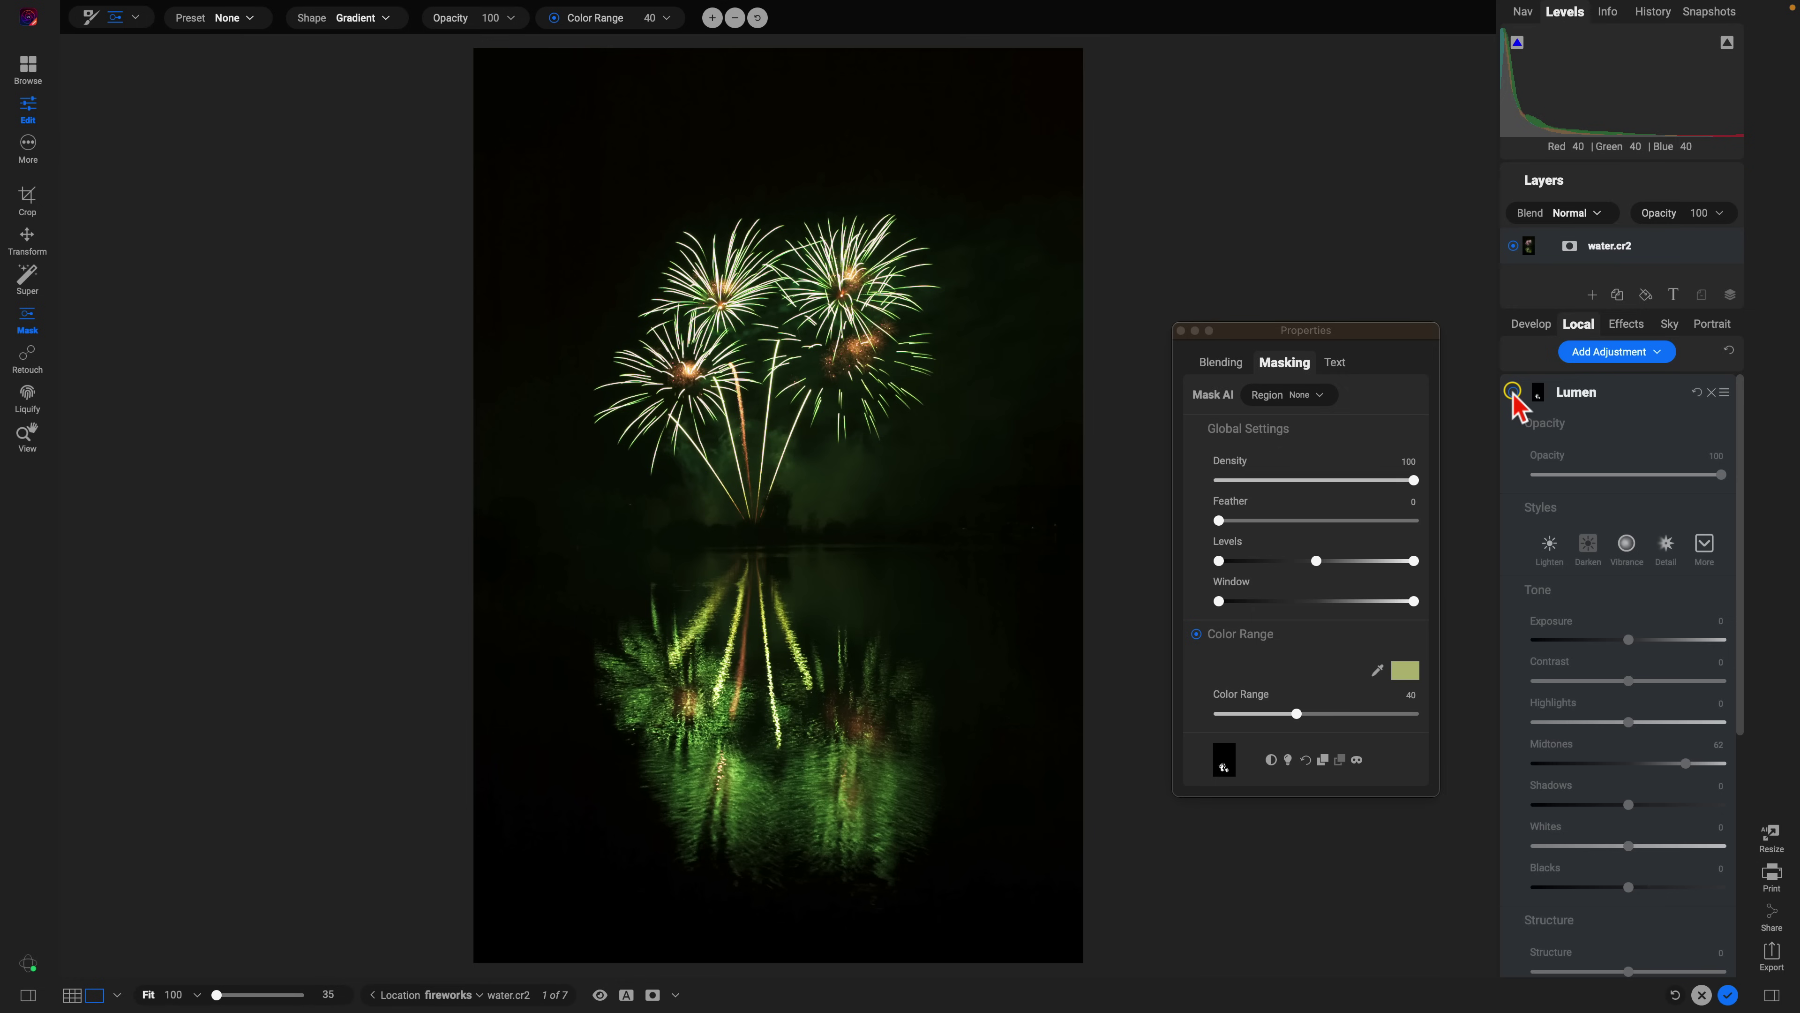
left_click(1514, 391)
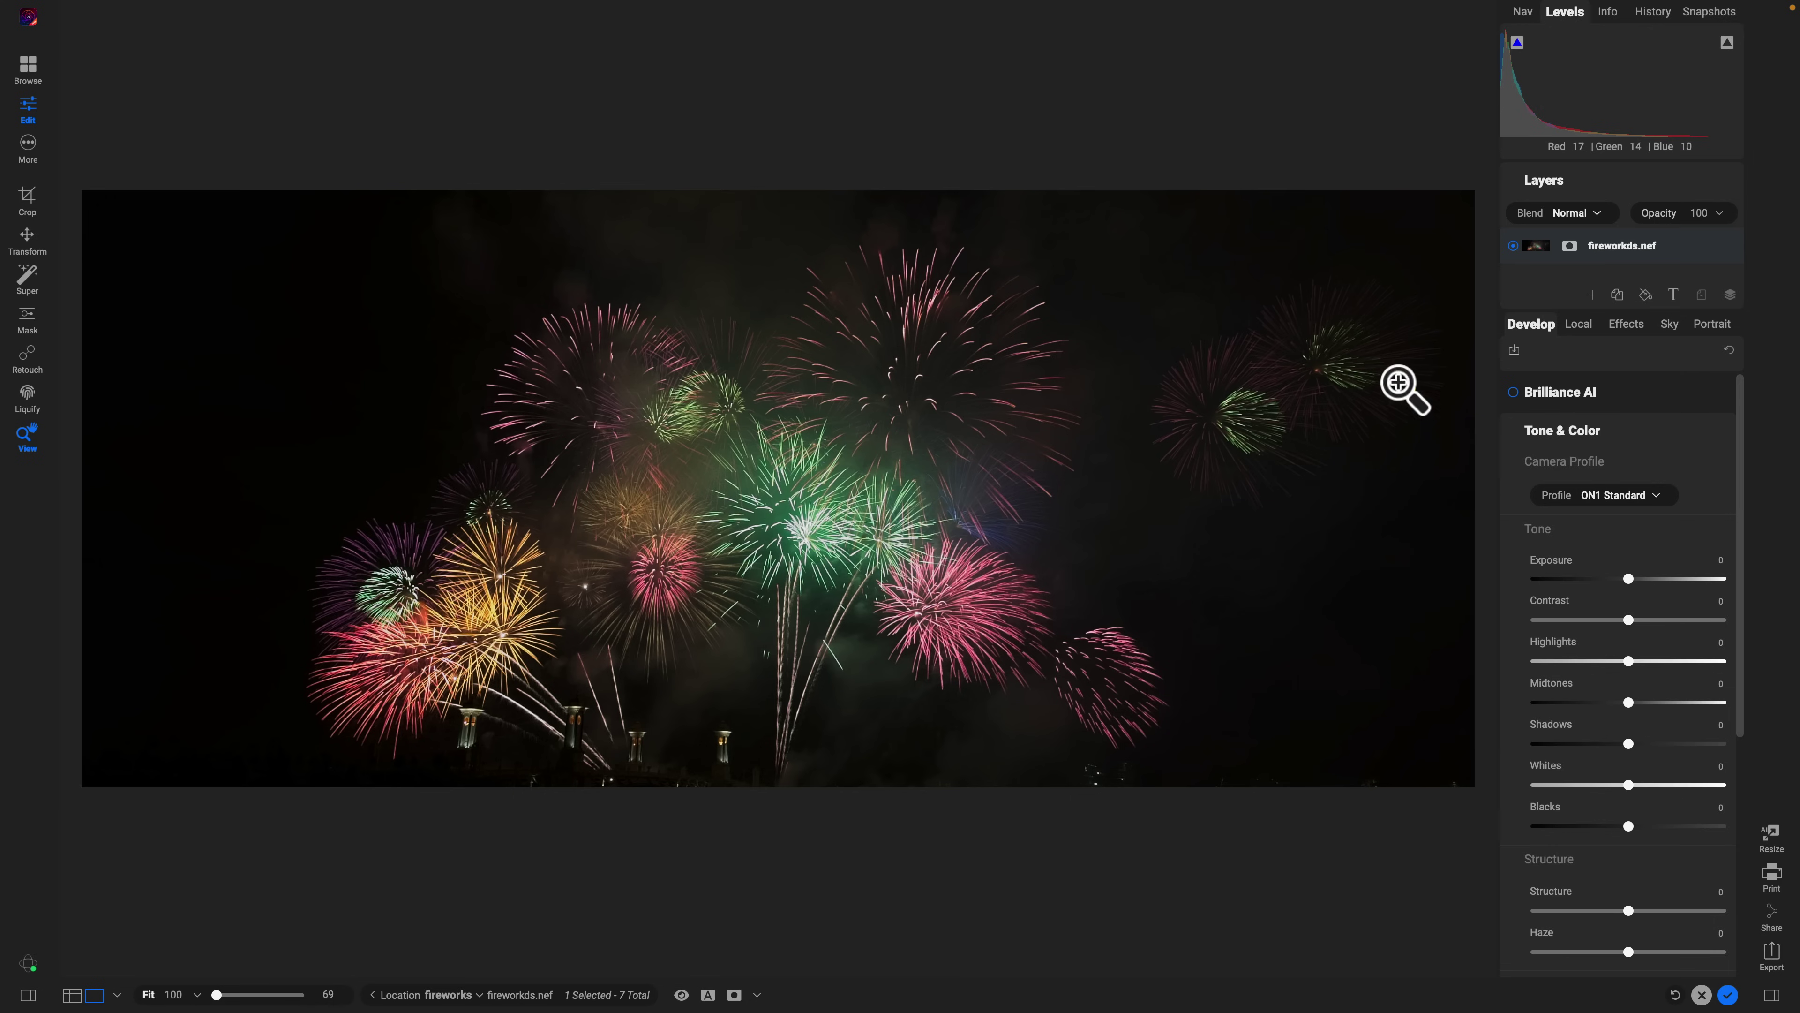
Try global Contrast values of 52 and 53 on the fireworkds.nef photo, resetting the contrast each time.
left_click(1533, 321)
left_click(1628, 619)
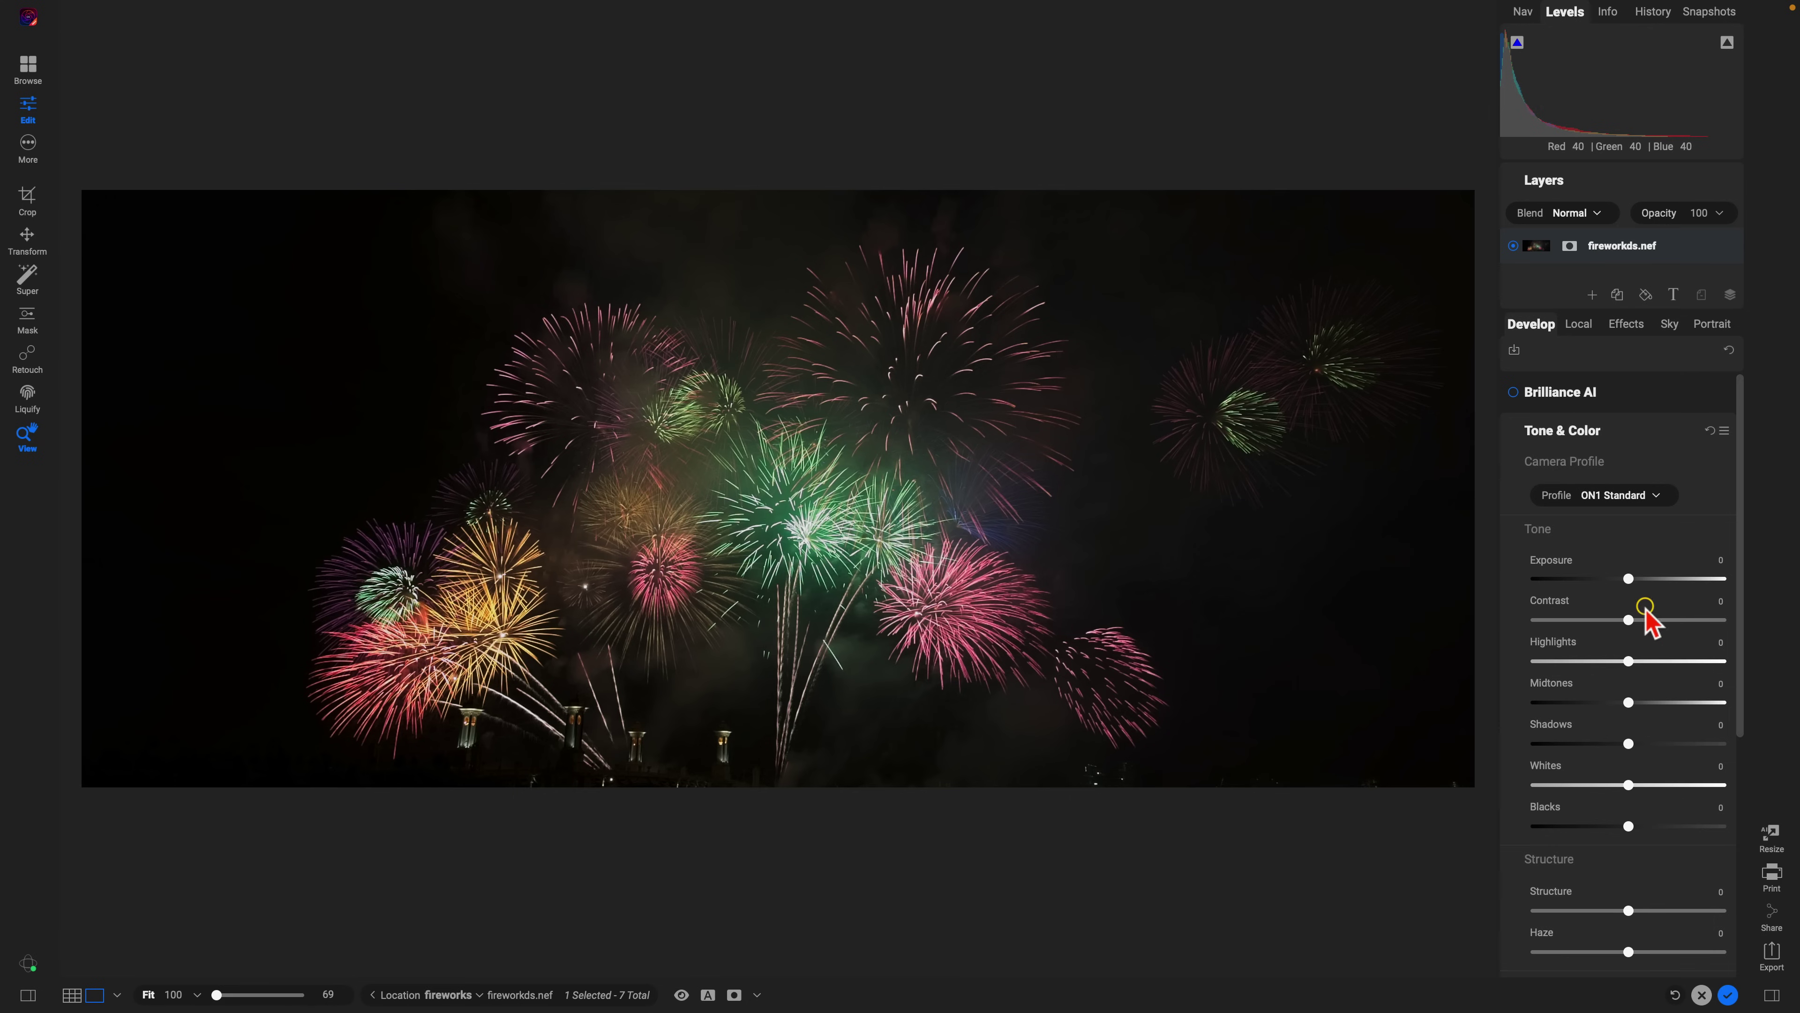
left_click_drag(1630, 620, 1674, 622)
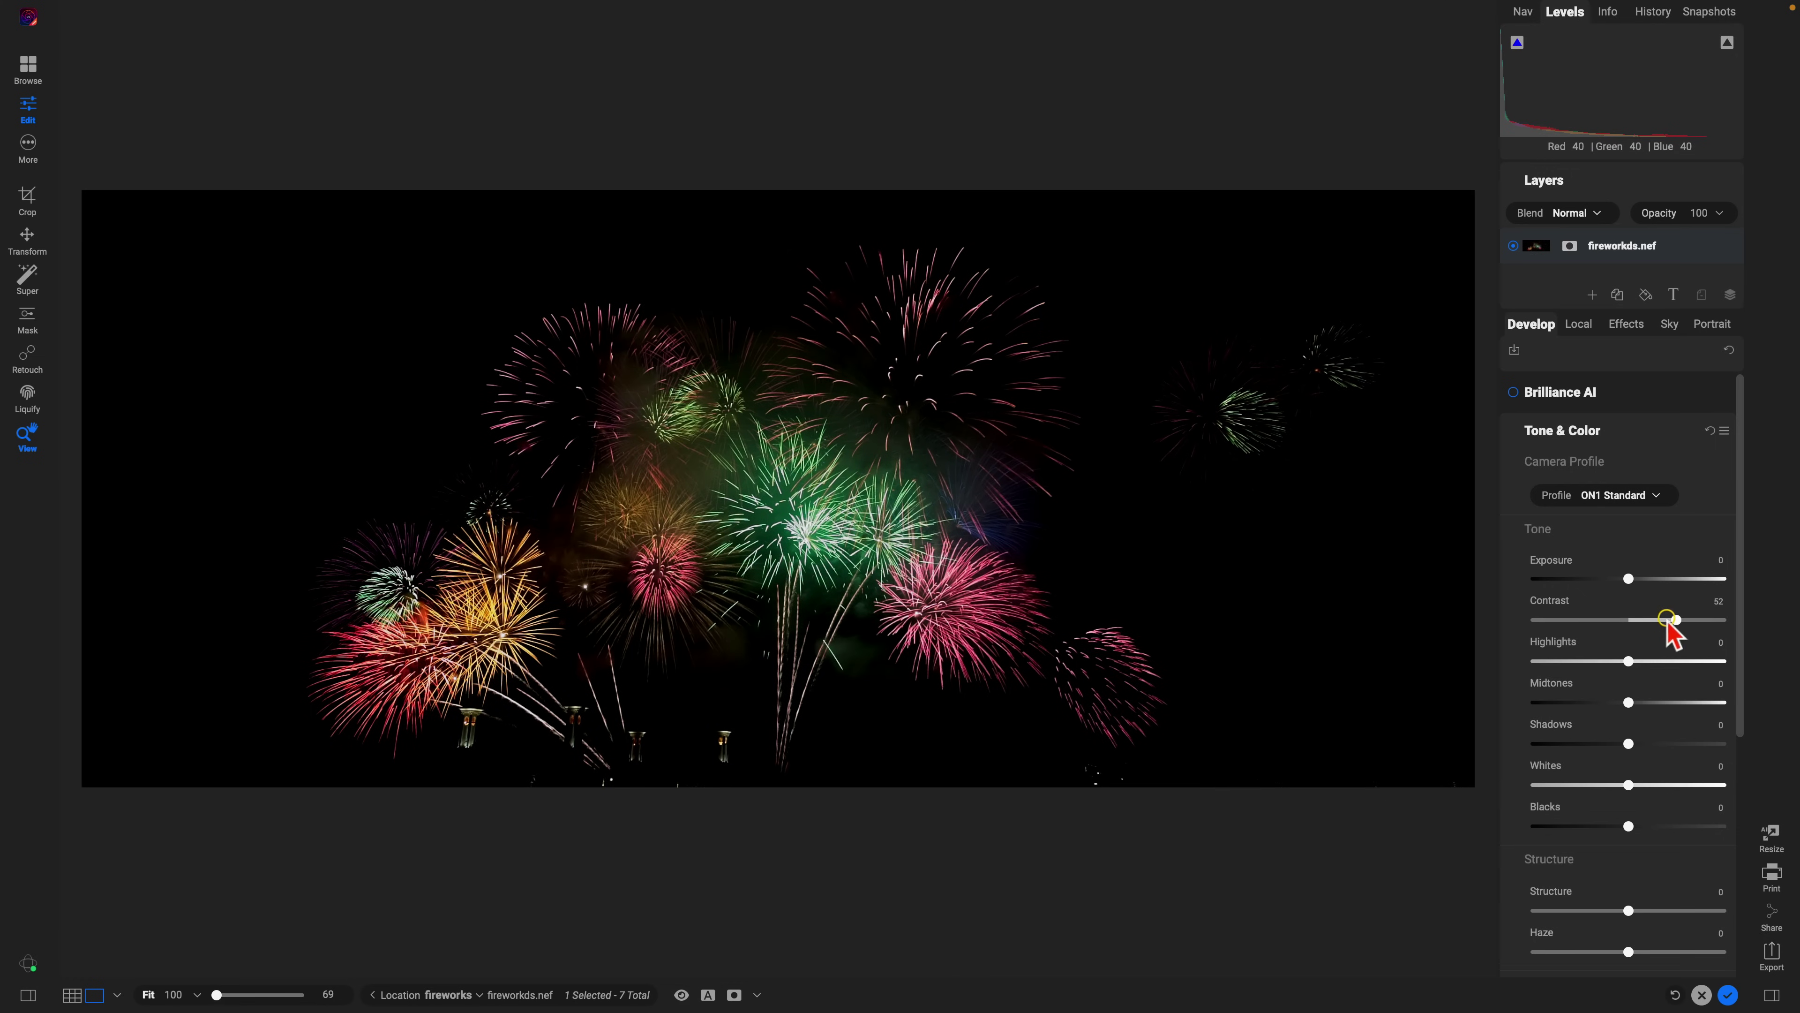
double_click(1559, 600)
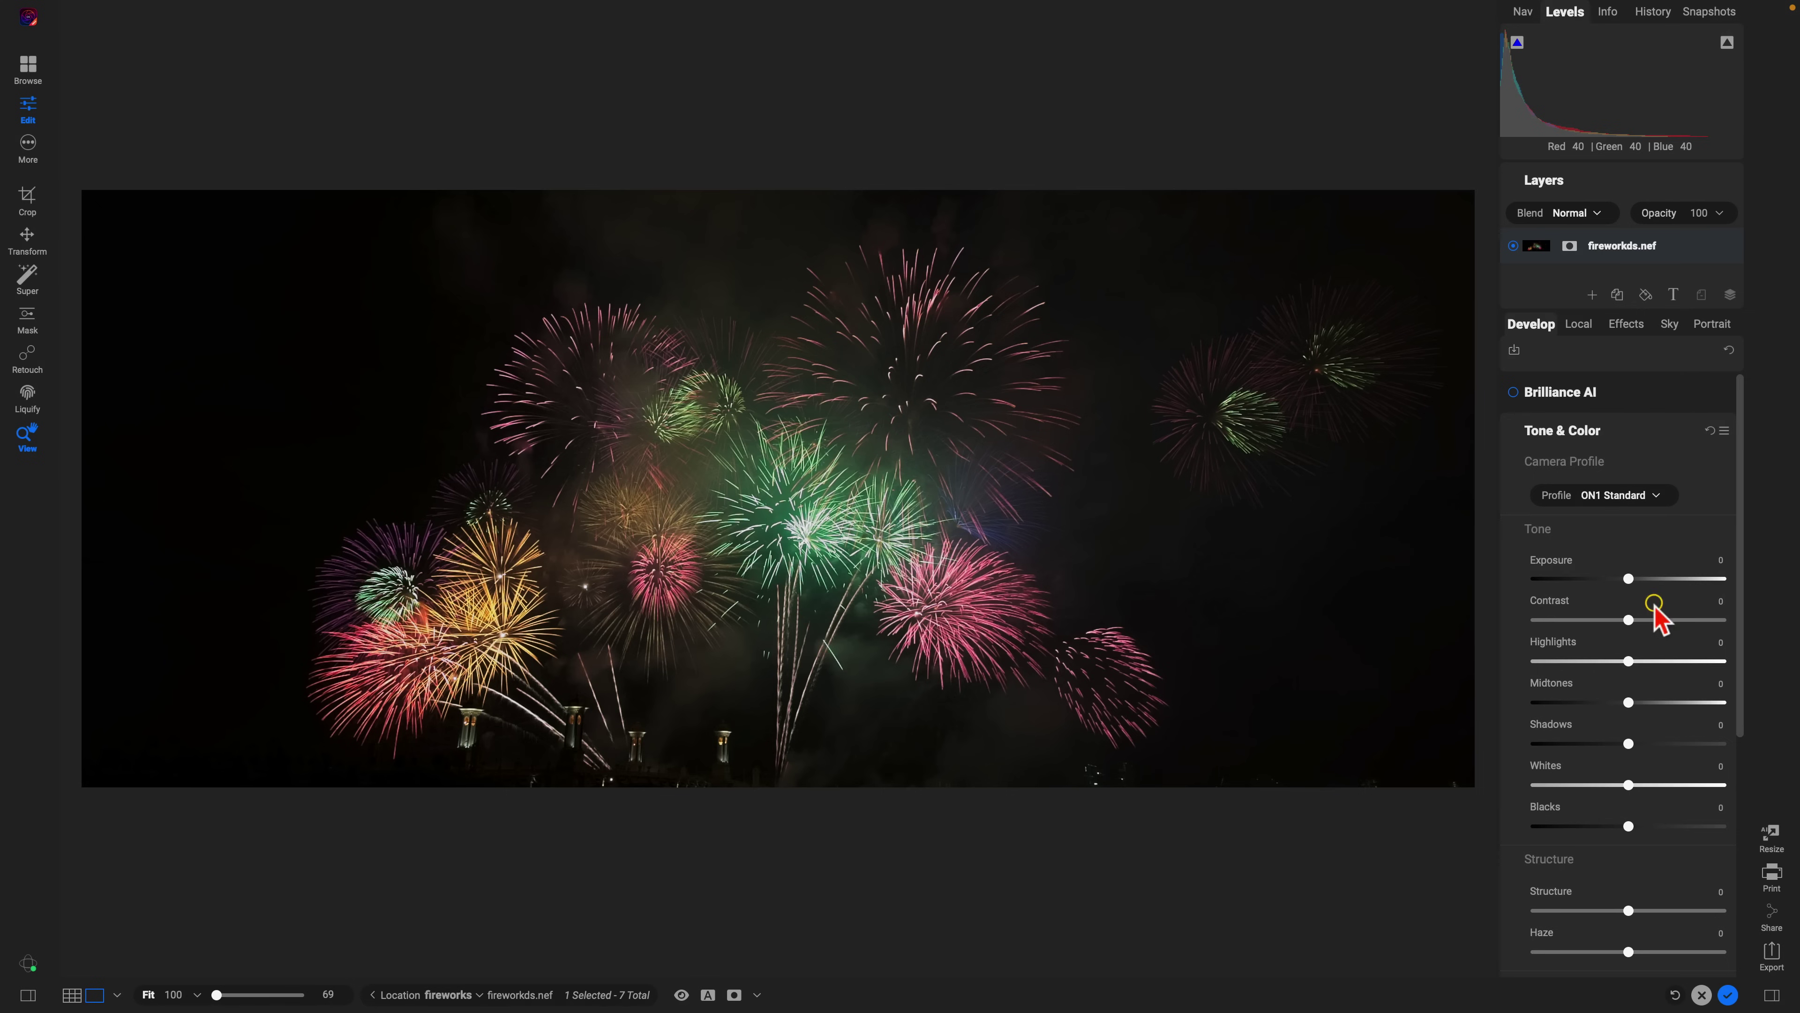
left_click_drag(1629, 623, 1675, 622)
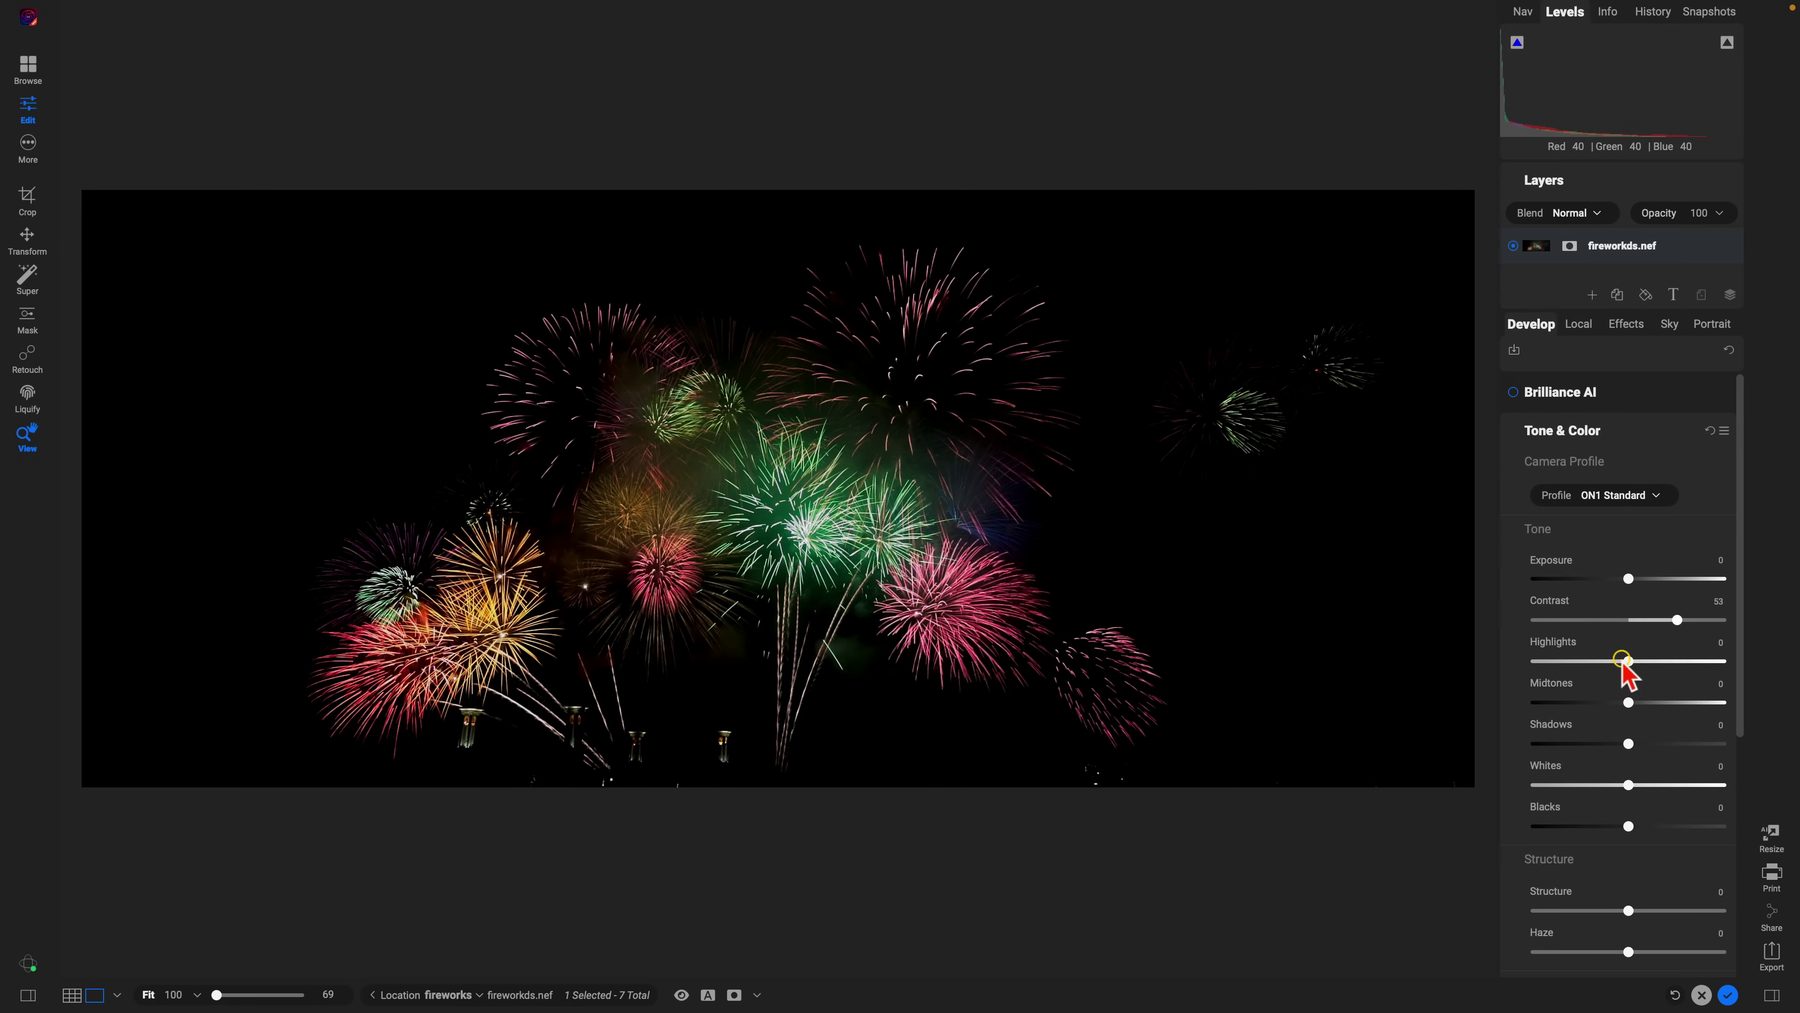
double_click(1556, 602)
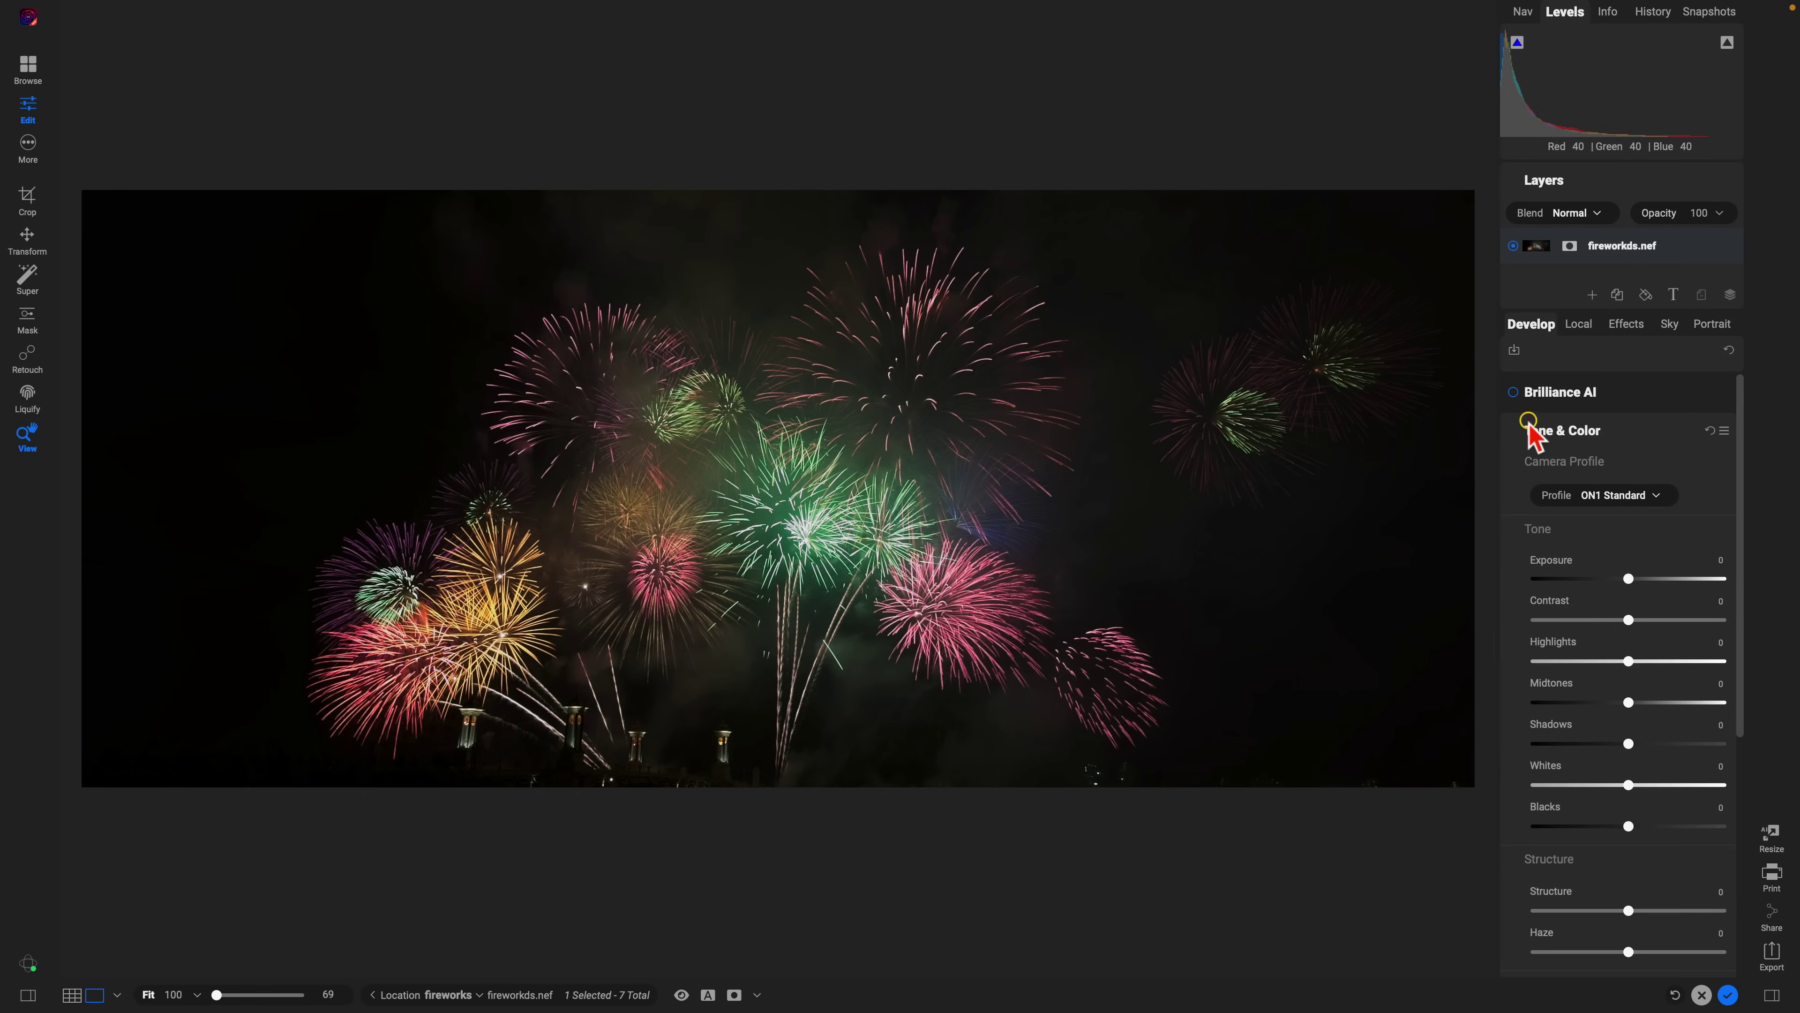
Add a local adjustment to the photo, reset its exposure to 0 and set its contrast to 42.
left_click(1573, 327)
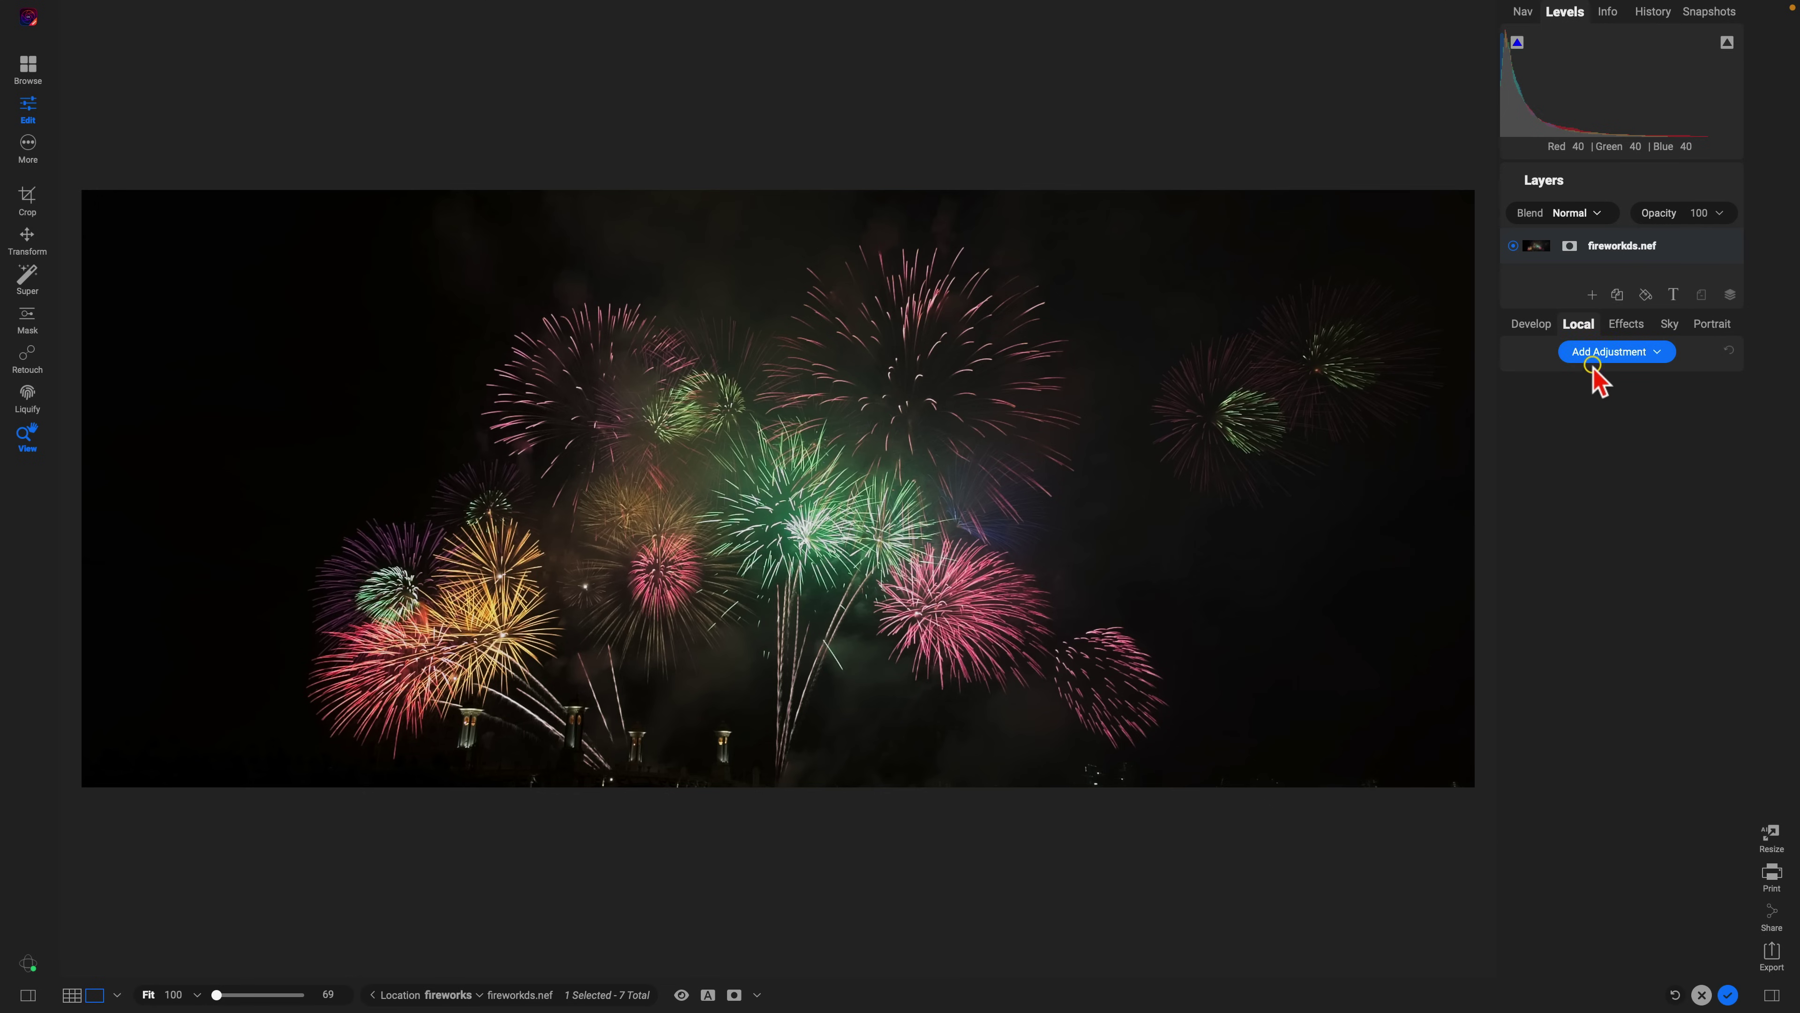
left_click(1605, 353)
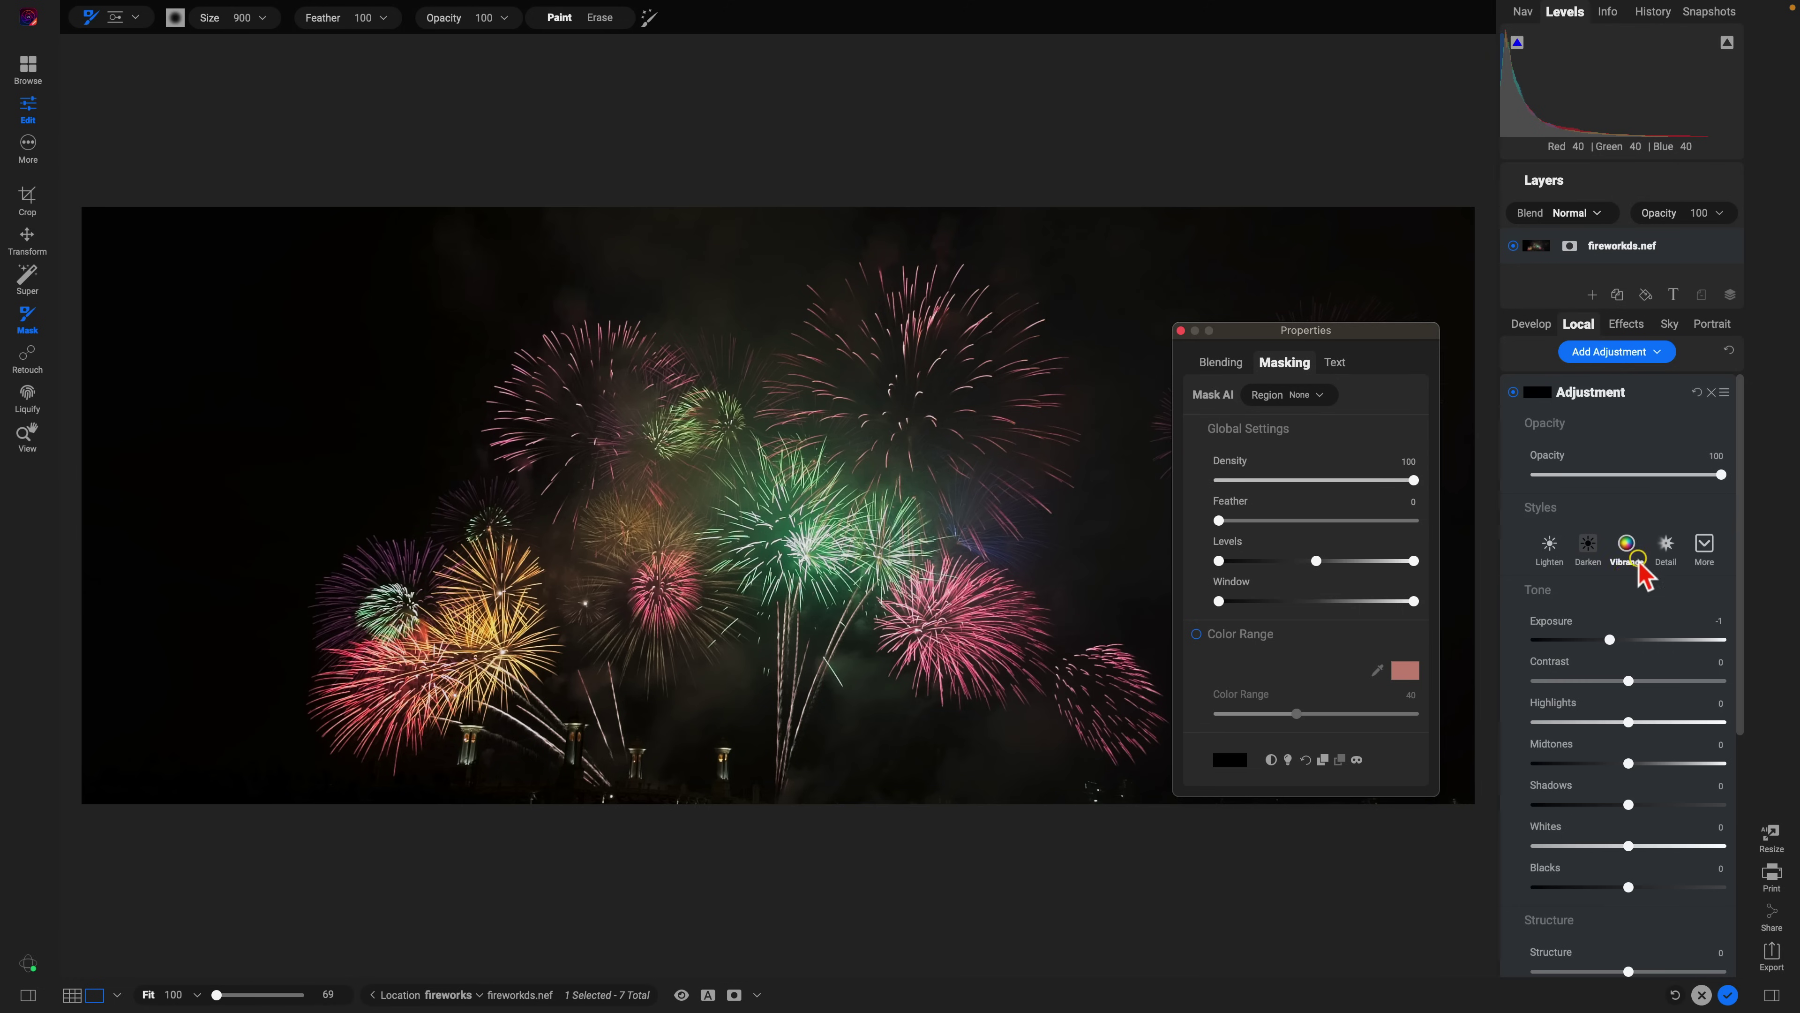
left_click(1565, 624)
double_click(1565, 621)
left_click(1629, 681)
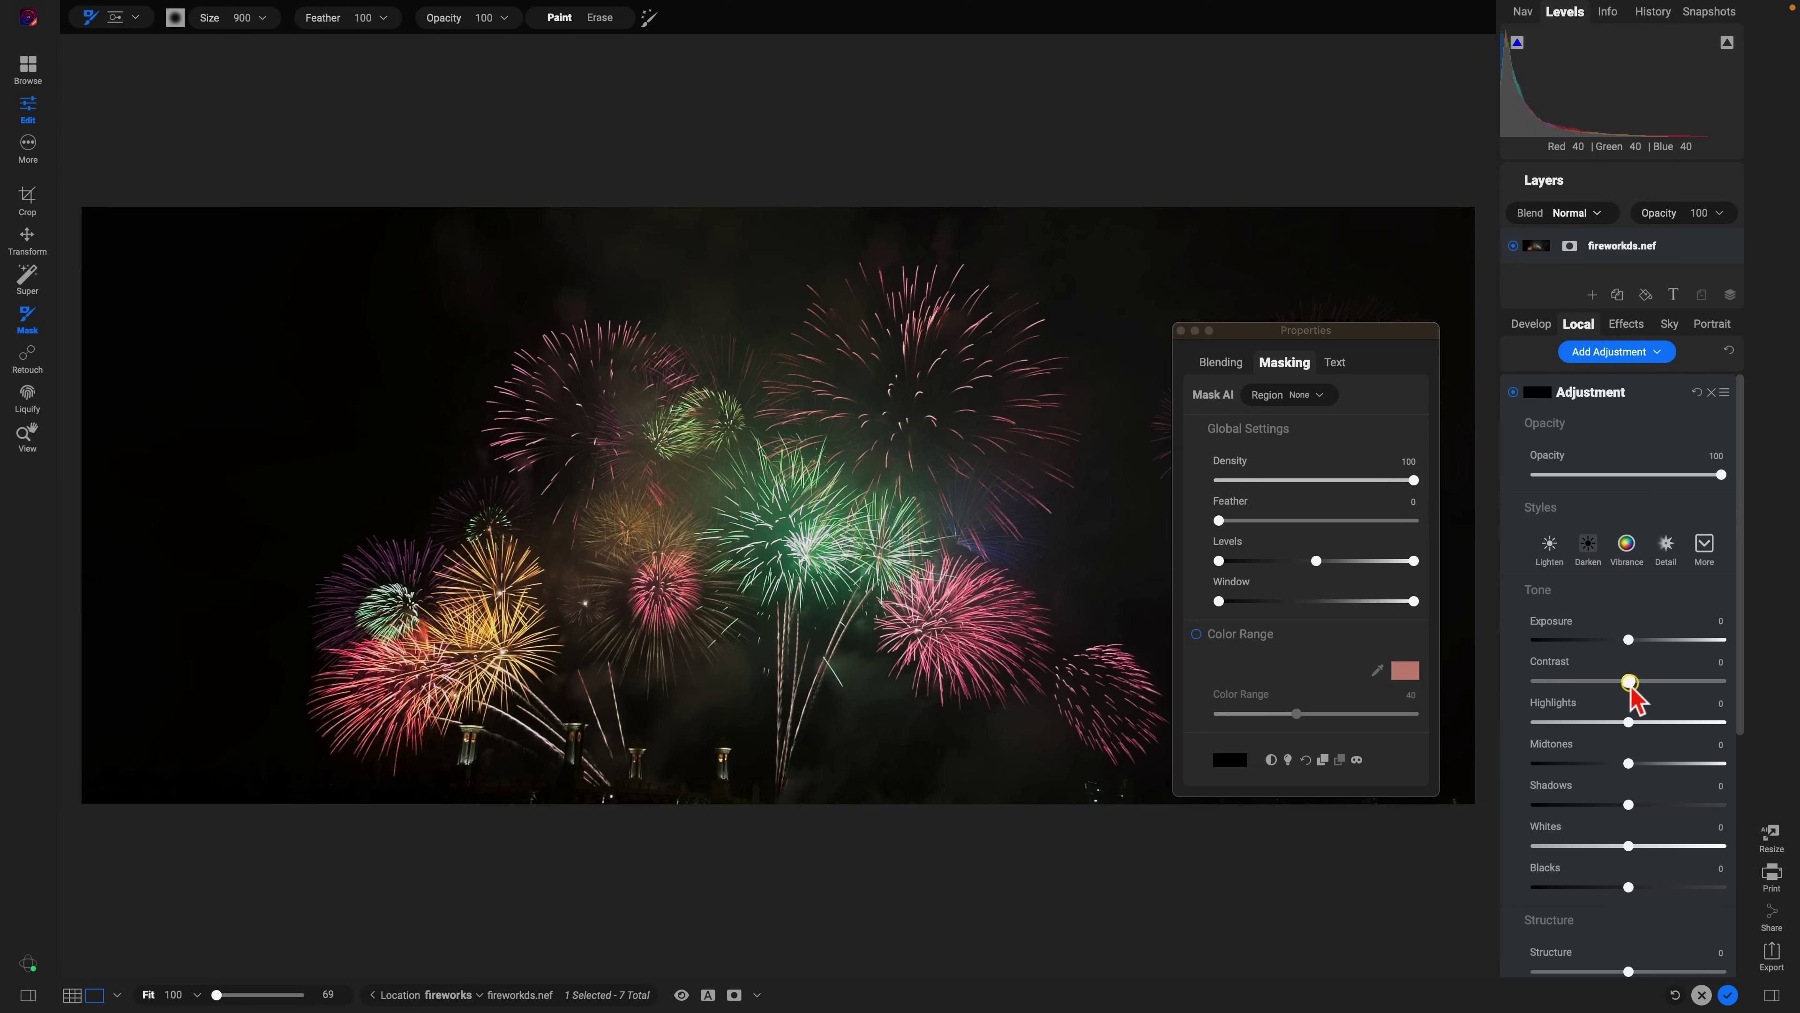
left_click_drag(1631, 682, 1668, 683)
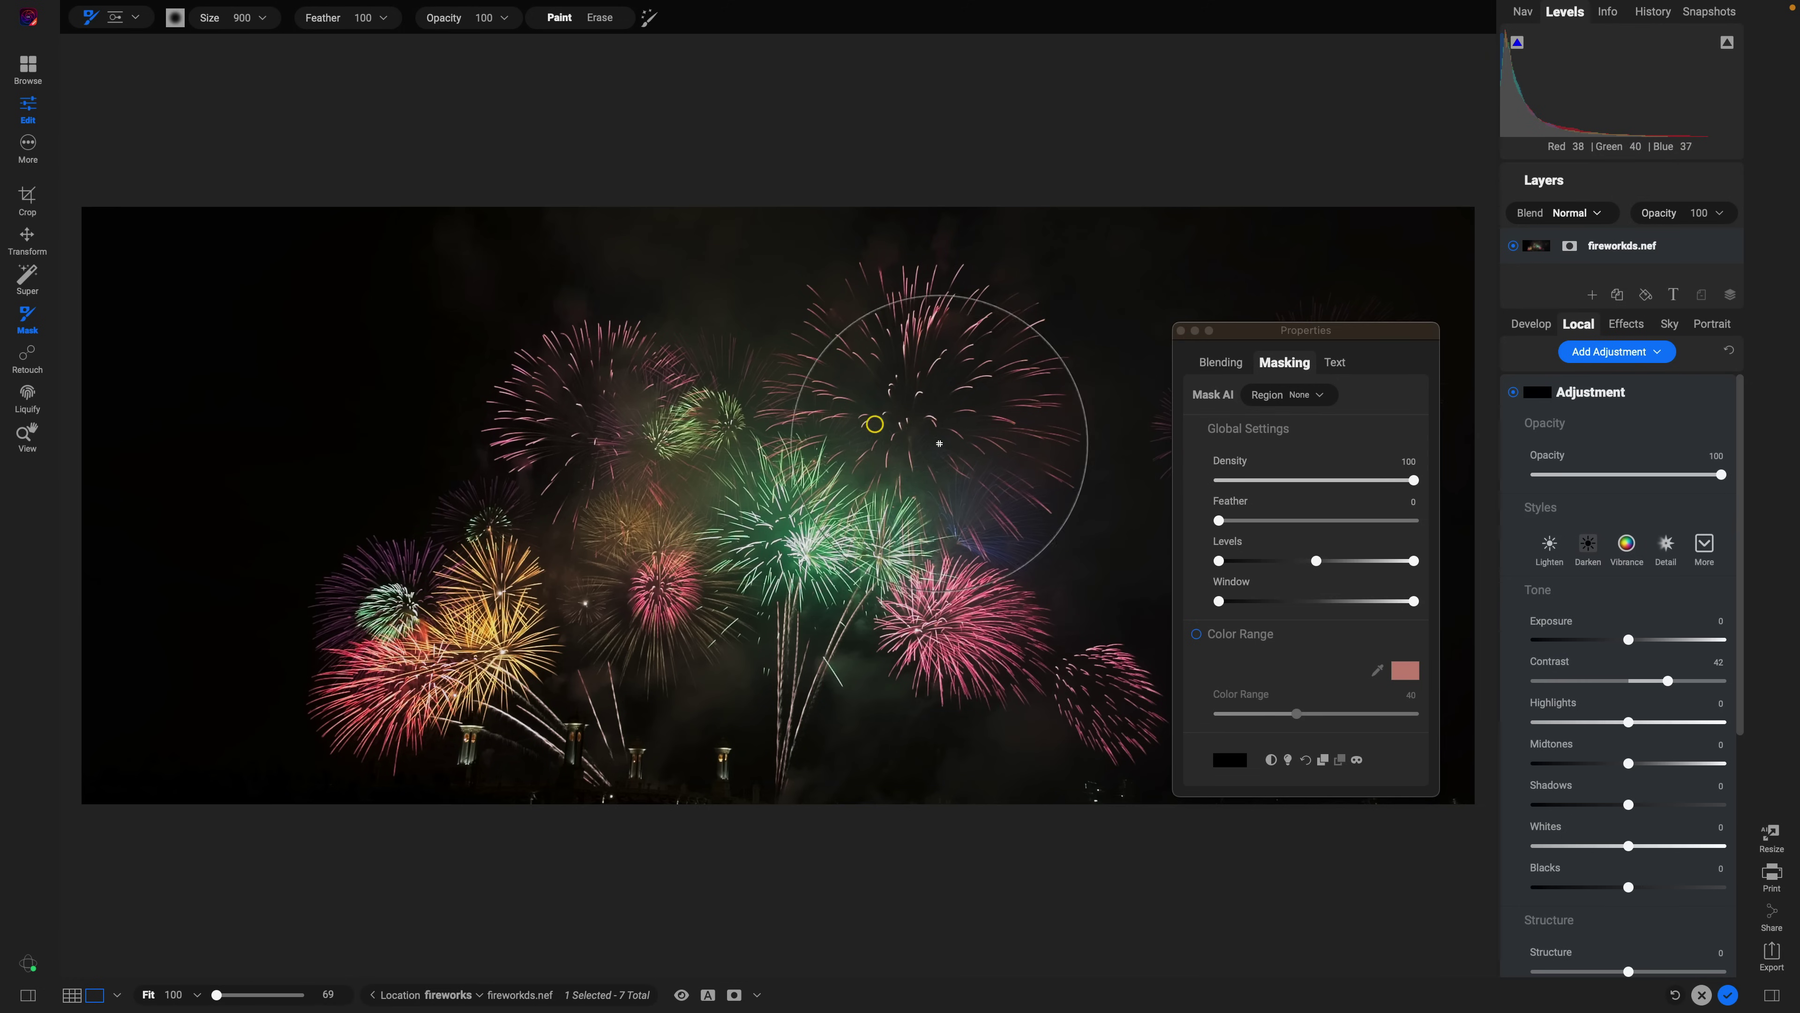
Paint the adjustment over the hazy sky around the fireworks with the 900 brush, and raise its contrast to 53.
mouse_move(690, 423)
left_mouse_down()
mouse_move(602, 330)
mouse_move(956, 302)
mouse_move(703, 483)
mouse_move(678, 606)
mouse_move(898, 608)
mouse_move(620, 261)
mouse_move(898, 341)
mouse_move(674, 338)
mouse_move(965, 503)
left_mouse_up()
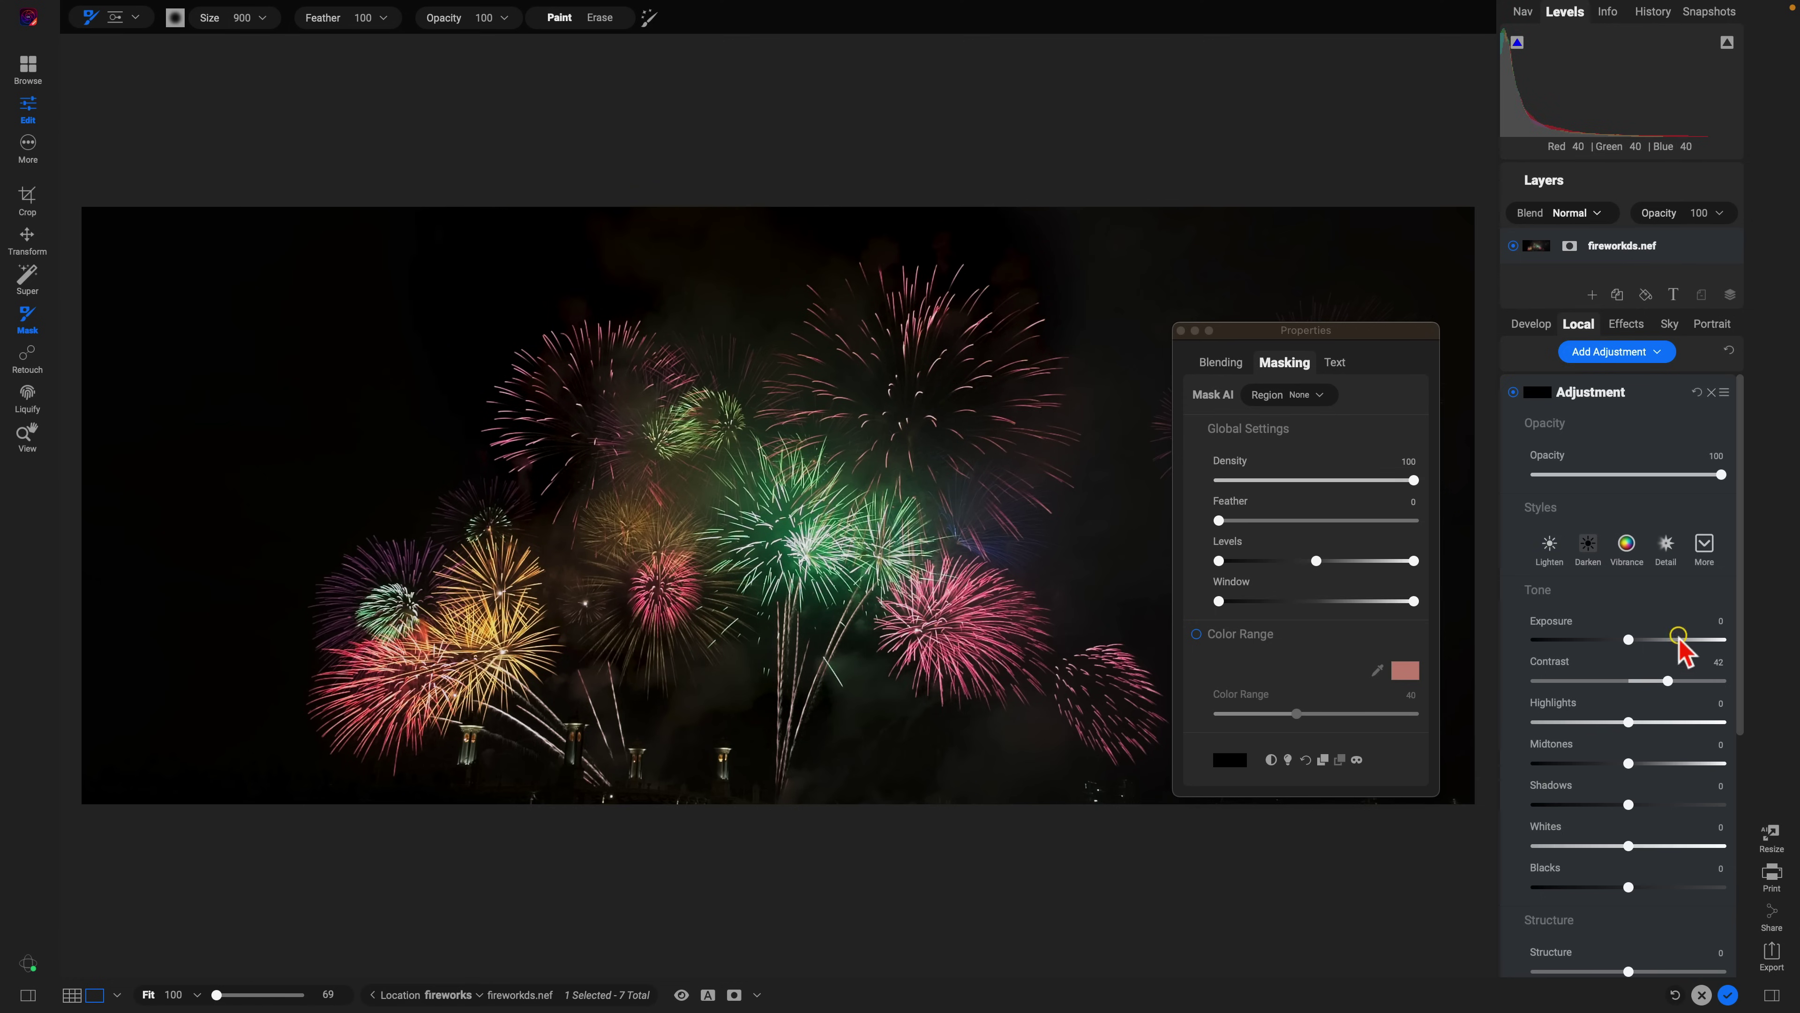
left_click_drag(1669, 682, 1677, 682)
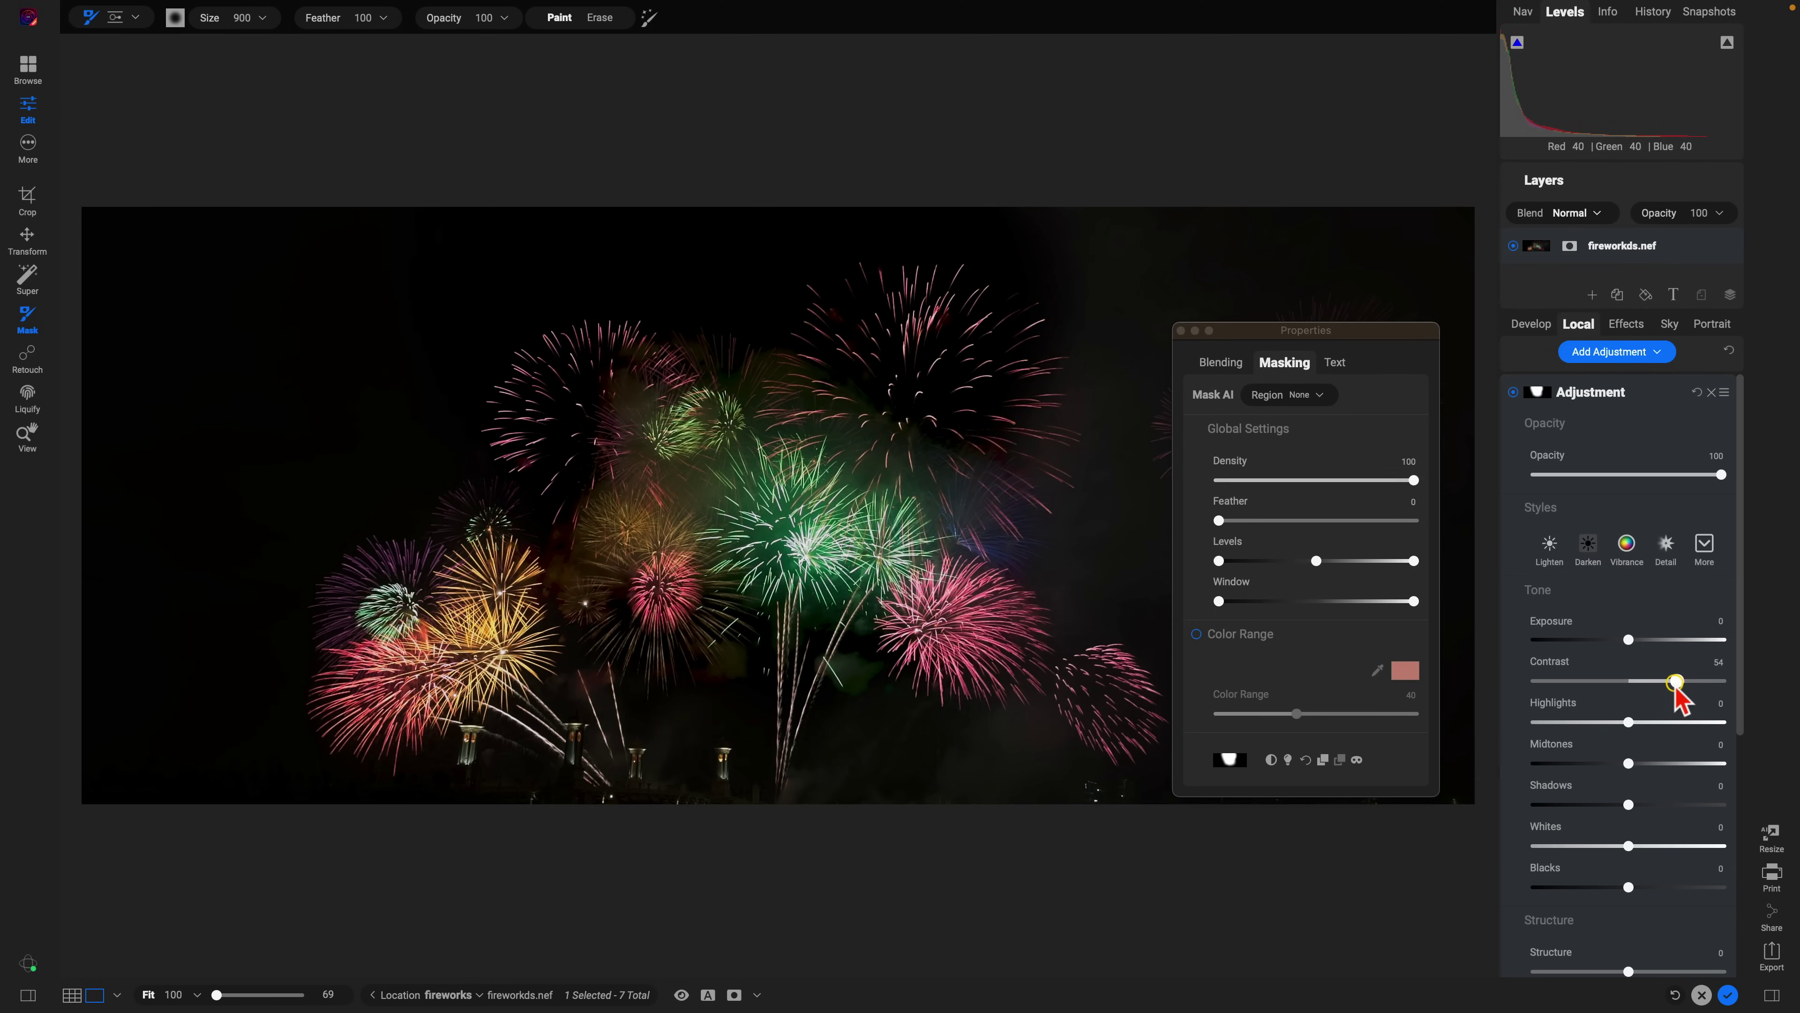
mouse_move(817, 425)
left_mouse_down()
mouse_move(691, 436)
mouse_move(553, 388)
mouse_move(317, 376)
mouse_move(484, 339)
mouse_move(553, 529)
mouse_move(870, 477)
left_mouse_up()
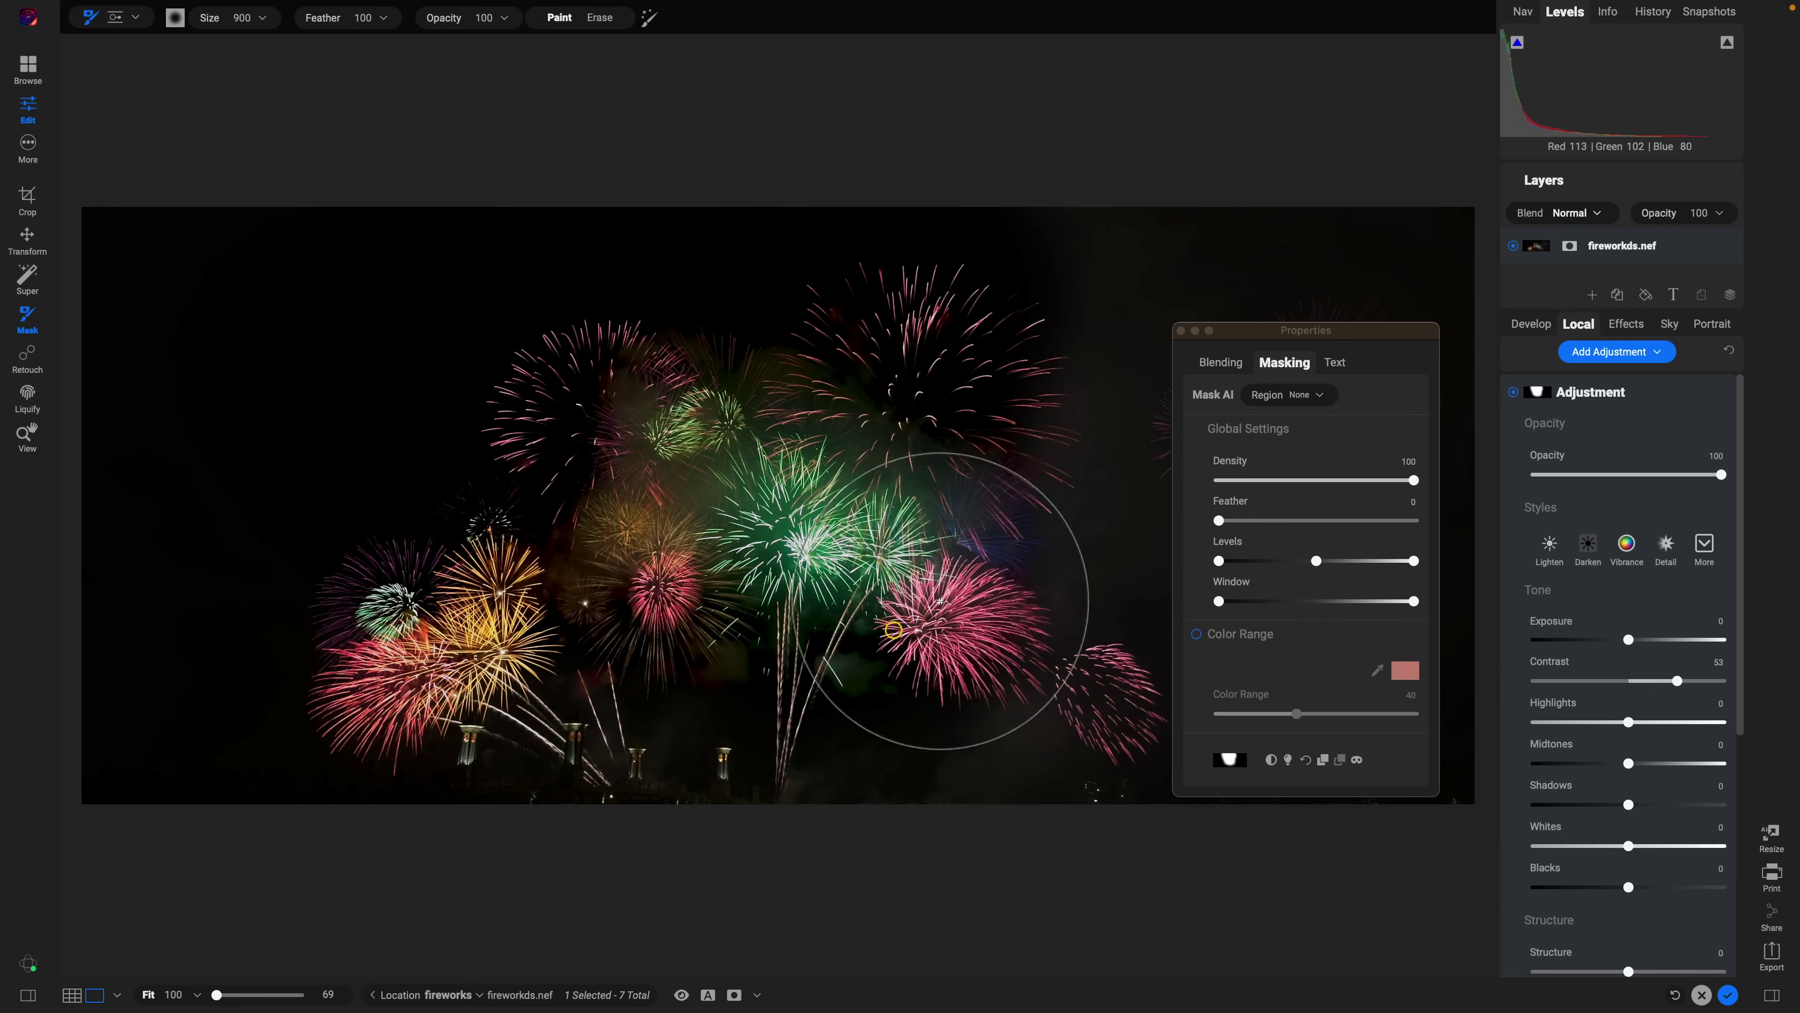
mouse_move(1010, 696)
left_mouse_down()
mouse_move(977, 775)
mouse_move(1085, 691)
mouse_move(1085, 535)
mouse_move(1161, 364)
mouse_move(1065, 563)
mouse_move(847, 467)
mouse_move(702, 440)
mouse_move(907, 473)
mouse_move(684, 387)
mouse_move(1085, 455)
mouse_move(1158, 438)
left_mouse_up()
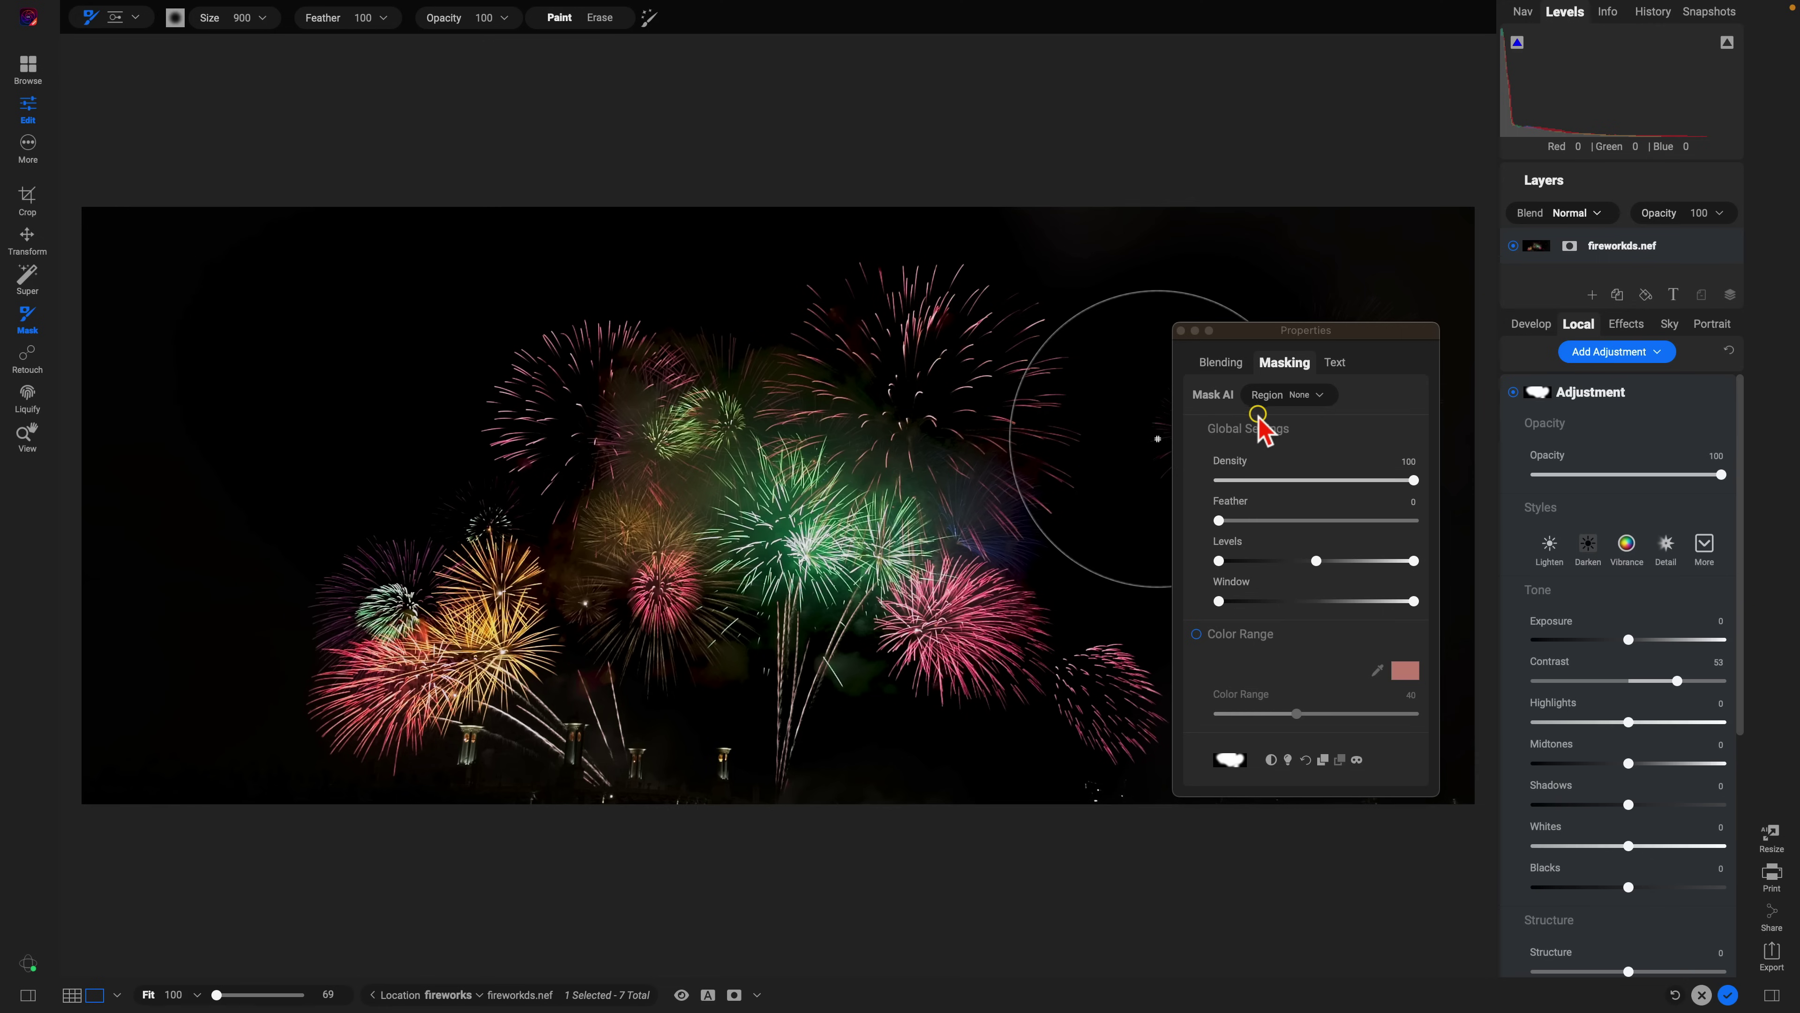
Close the floating masking properties and compare the photo with the brushed contrast adjustment off and on.
left_click(1180, 331)
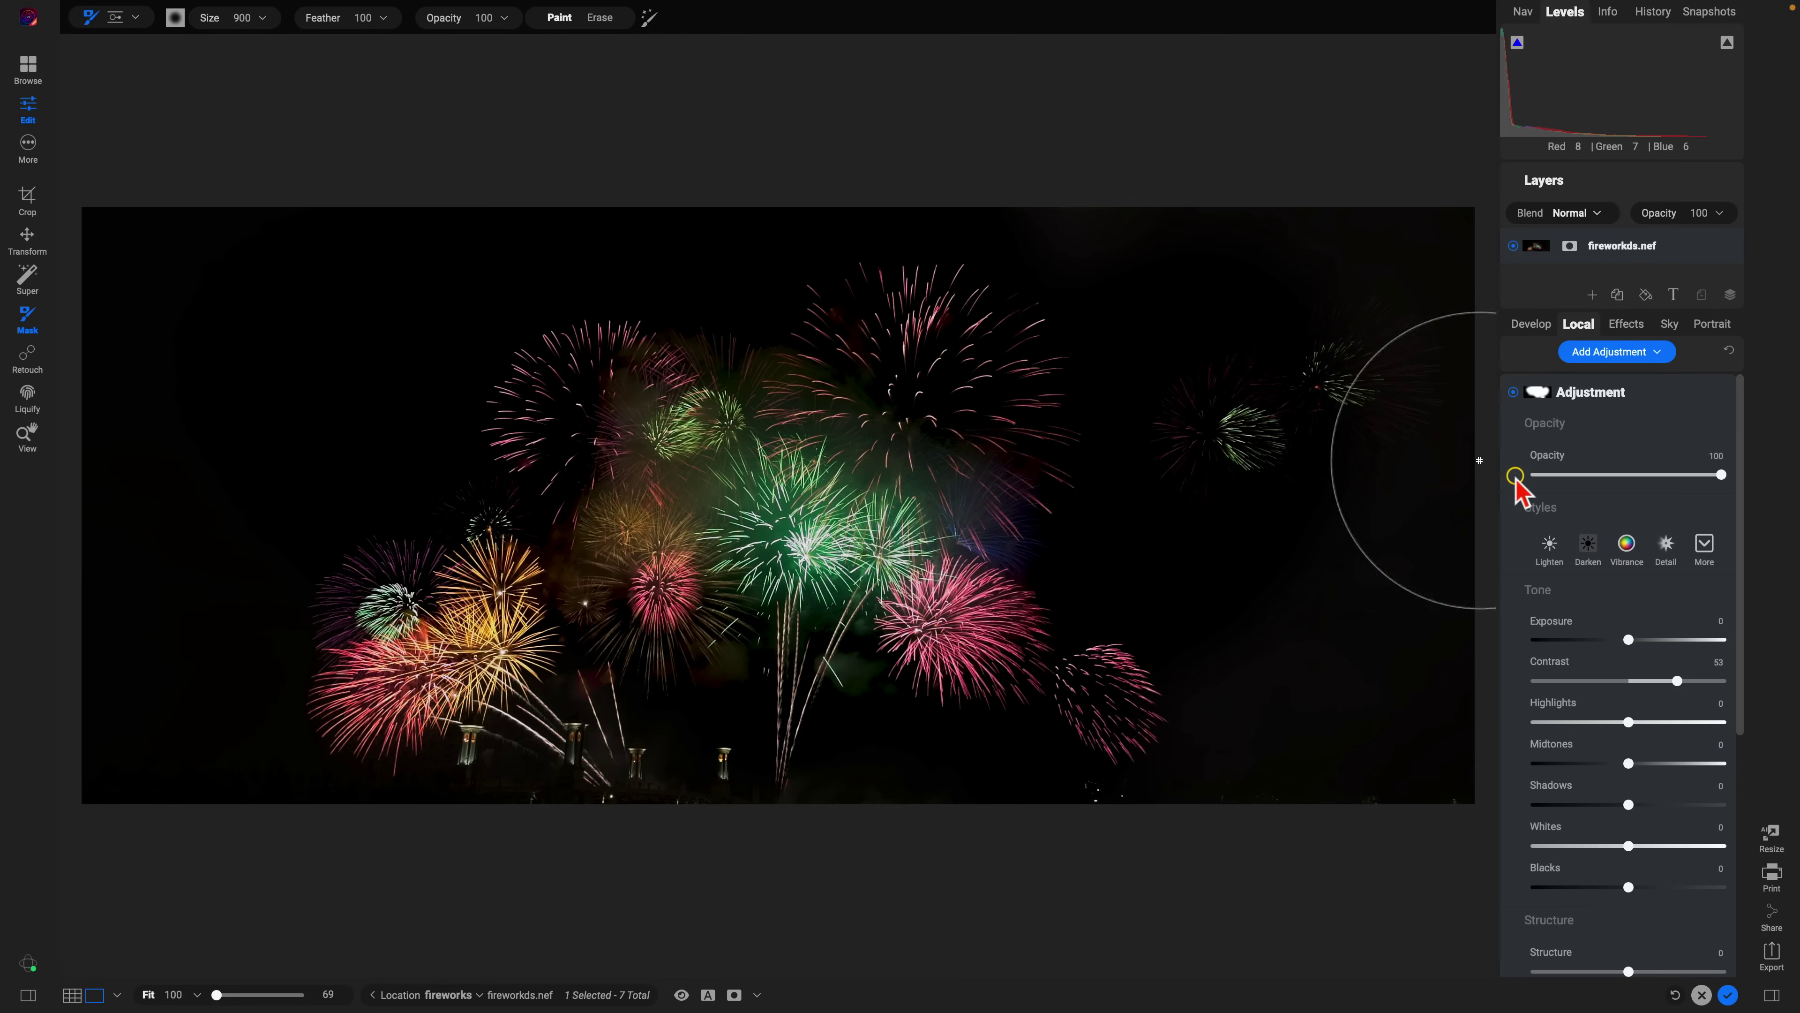
left_click(1513, 392)
left_click(1512, 392)
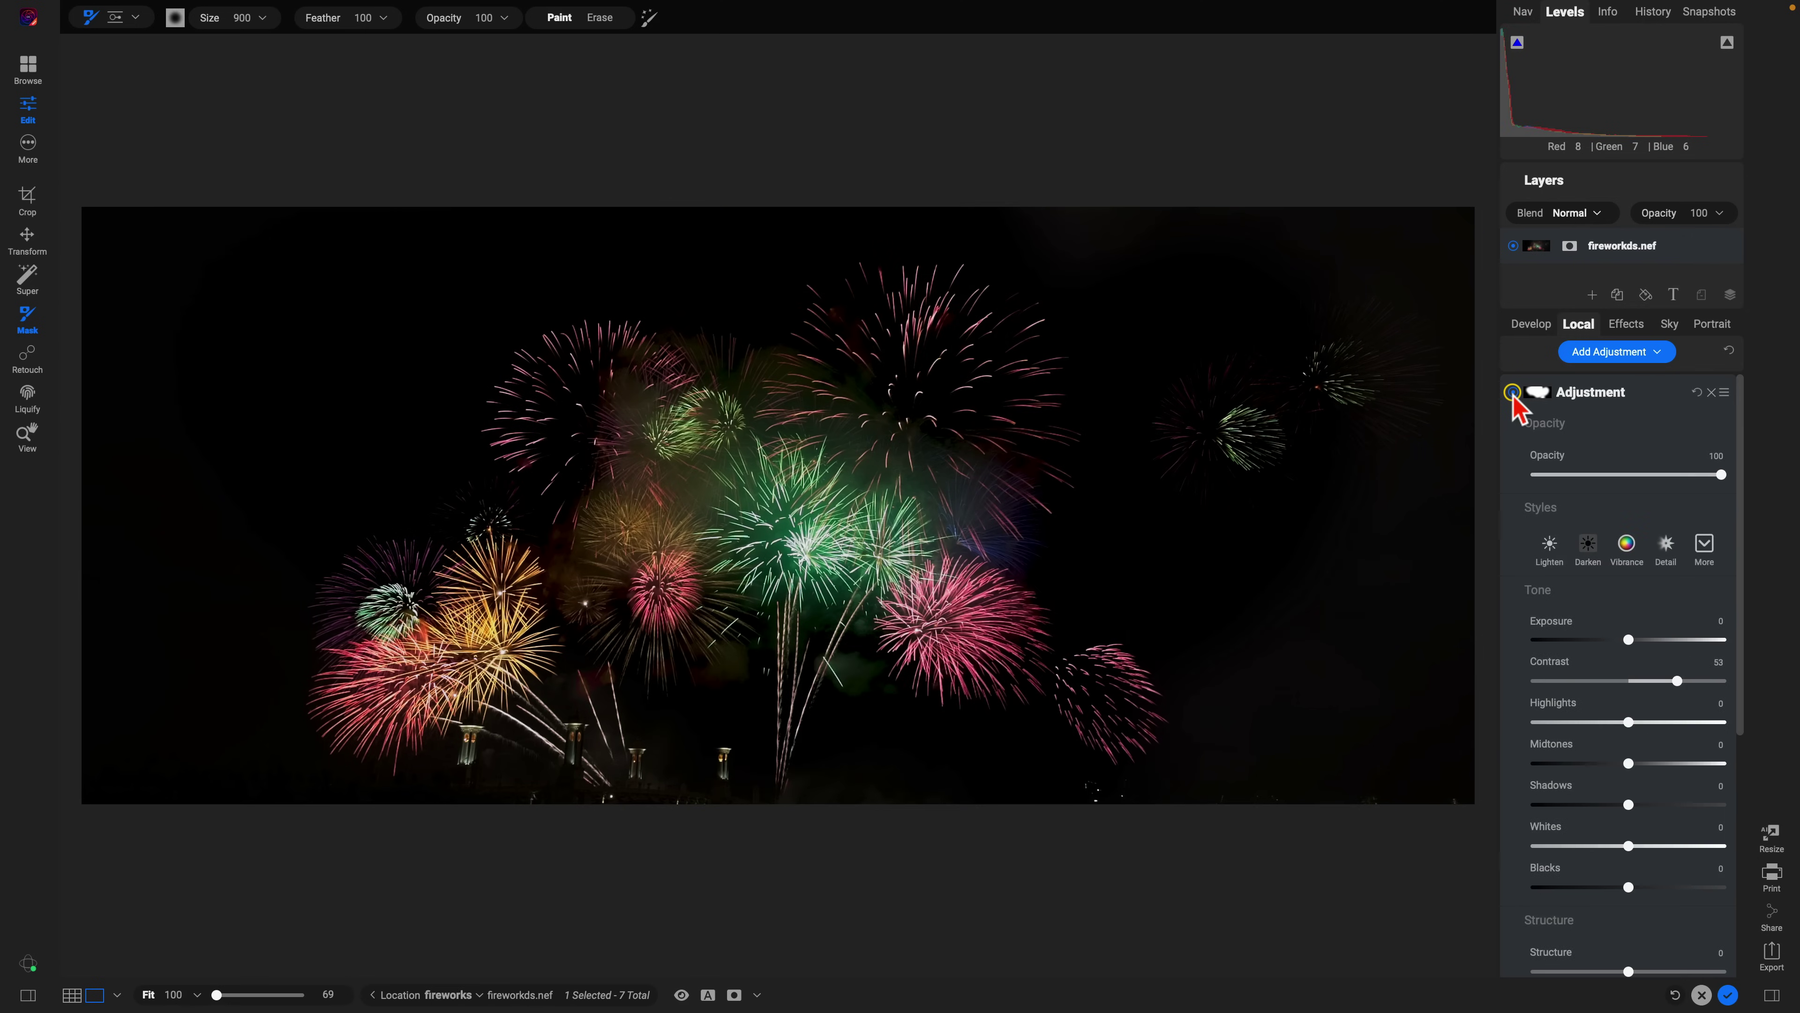
left_click(1512, 392)
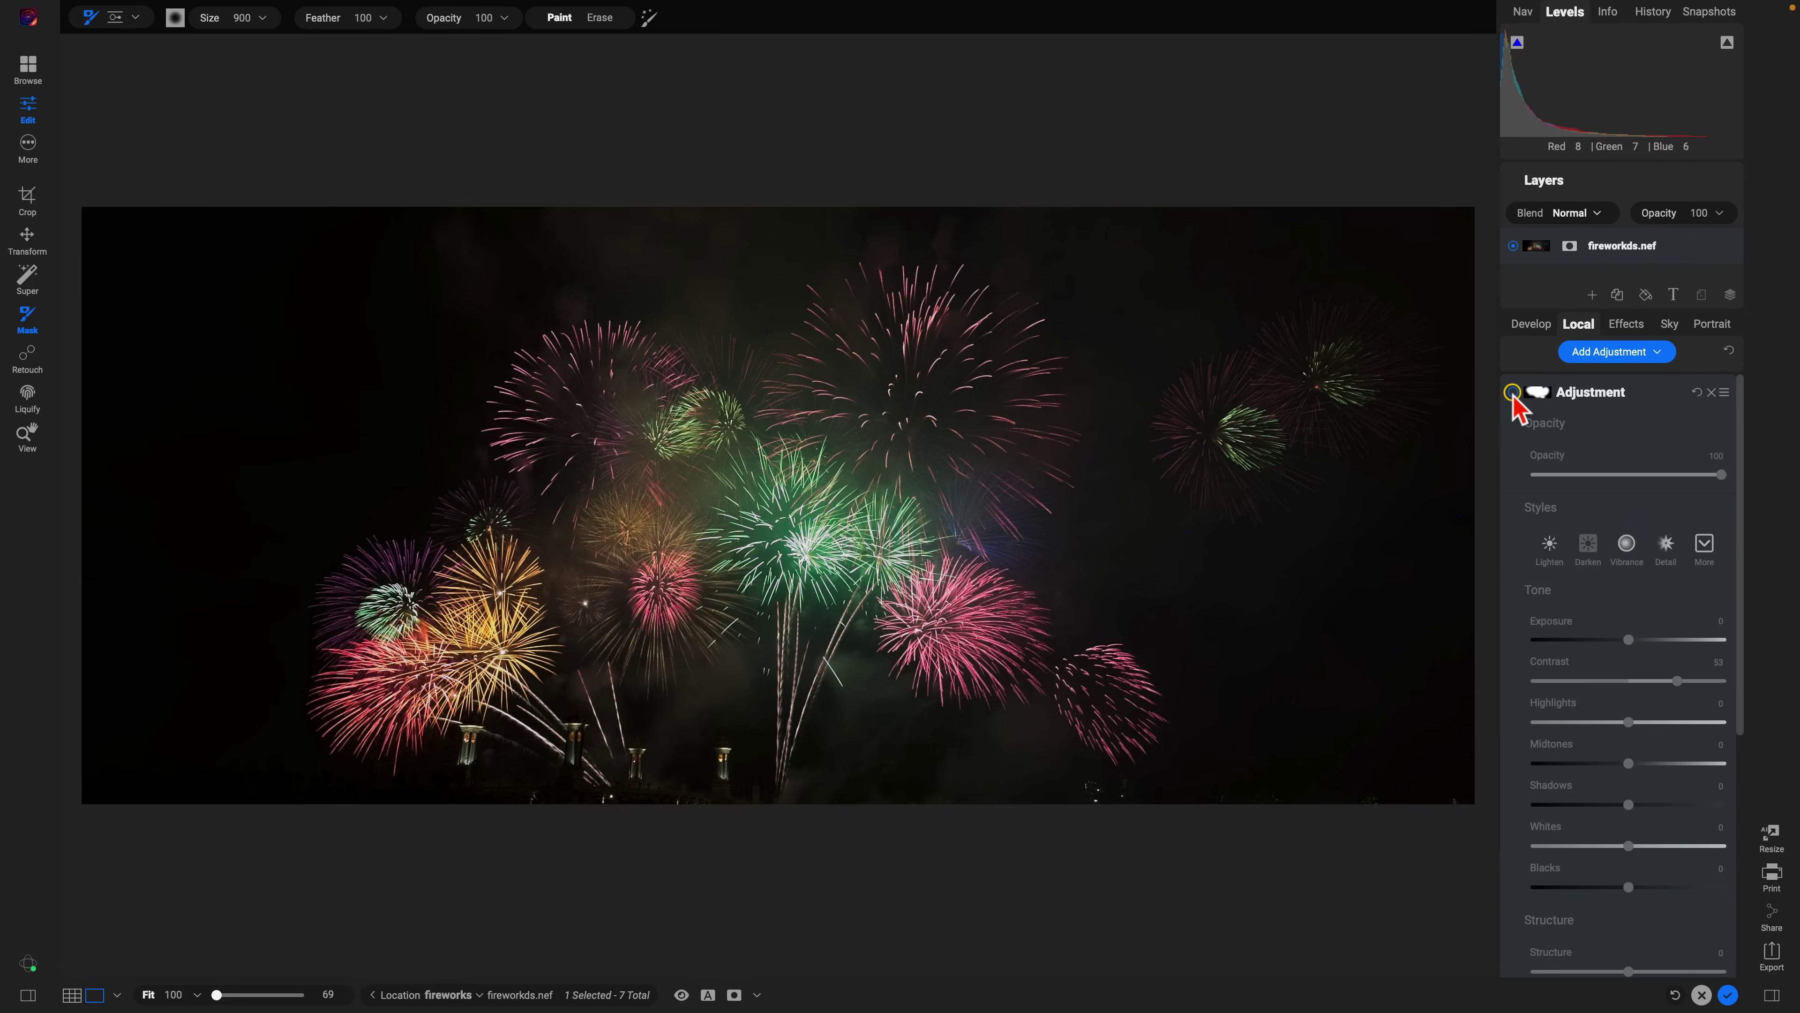
left_click(1513, 392)
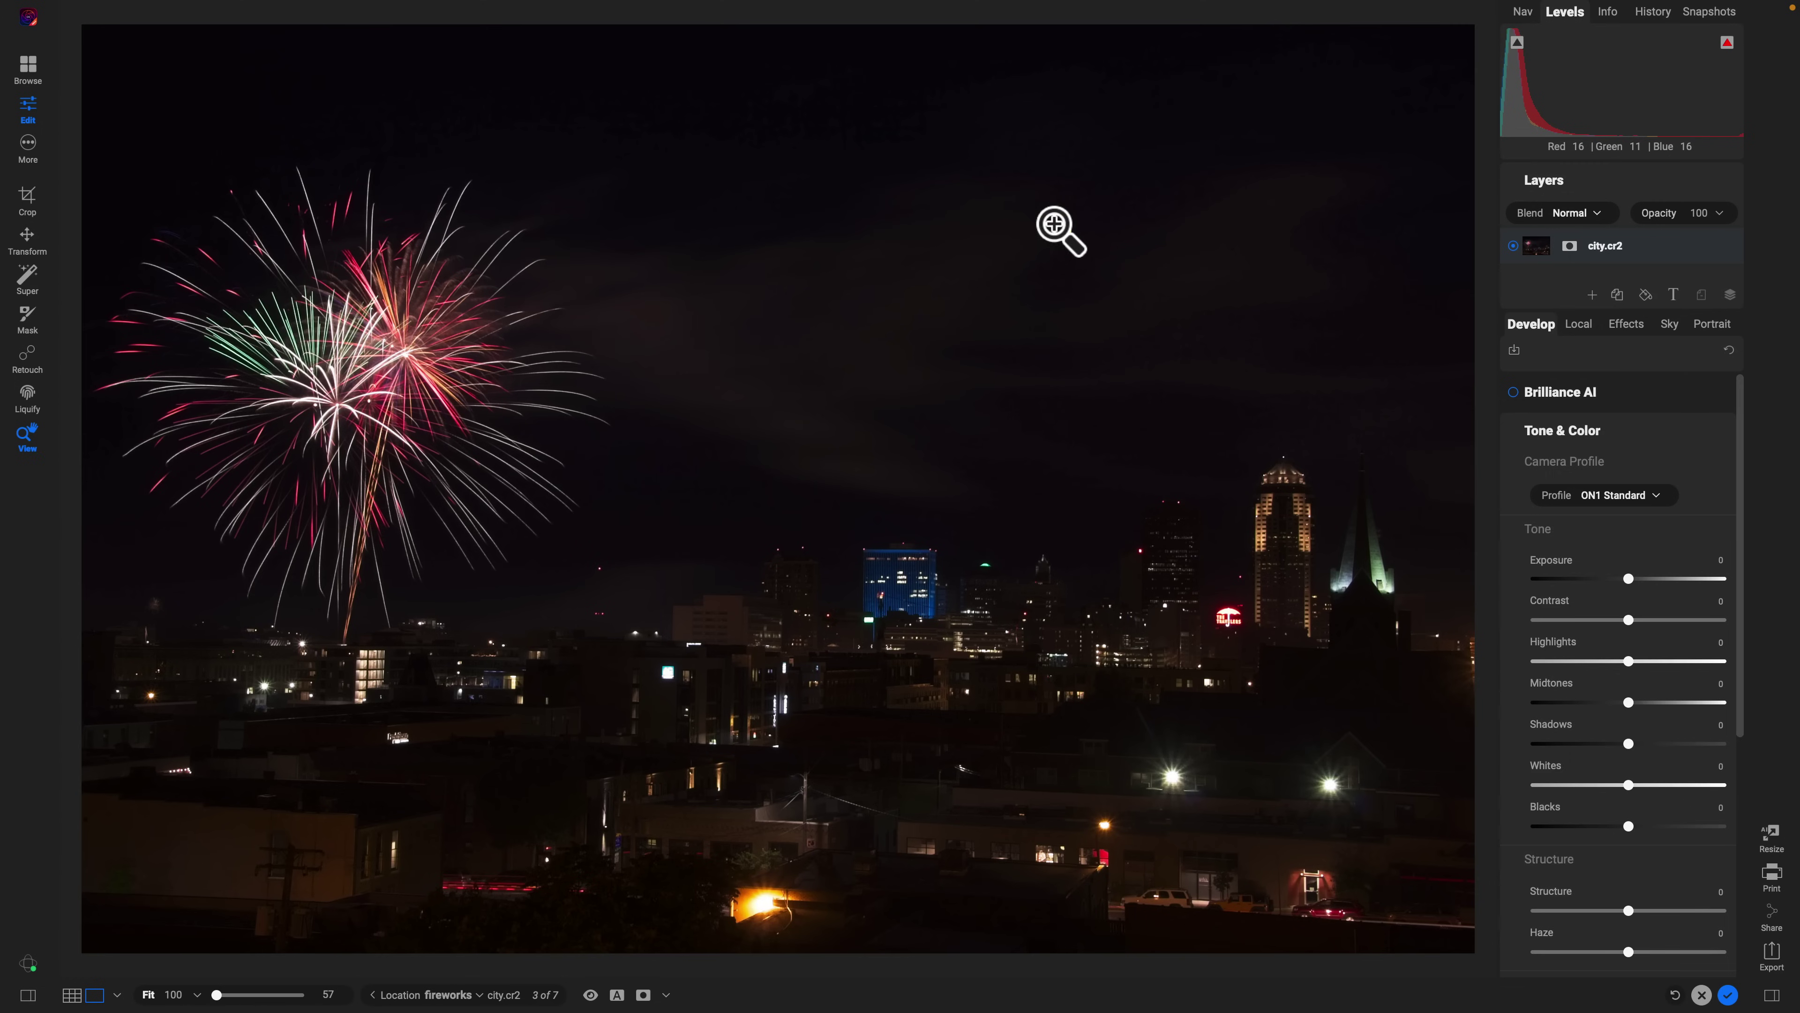
Add additions.nef from the fireworks folder as a new layer over the city.cr2 photo.
left_click(1595, 285)
left_click(1593, 298)
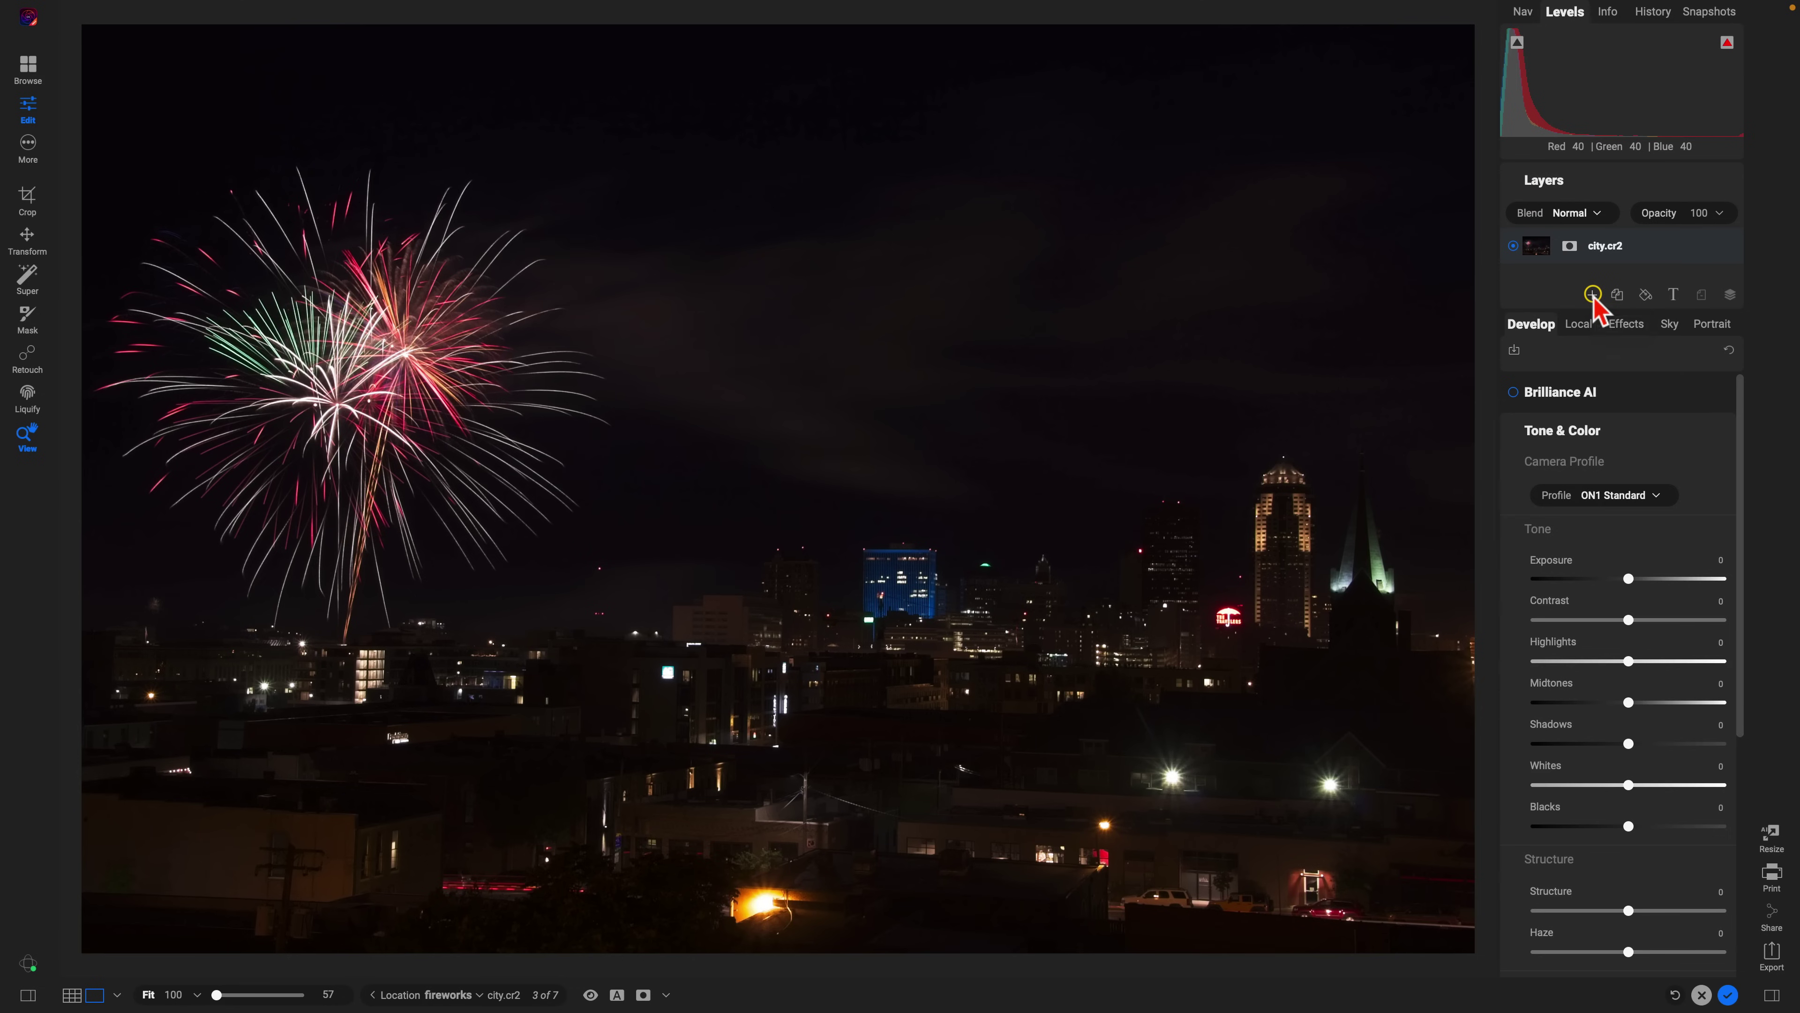
scroll(1148, 588, "down", 3)
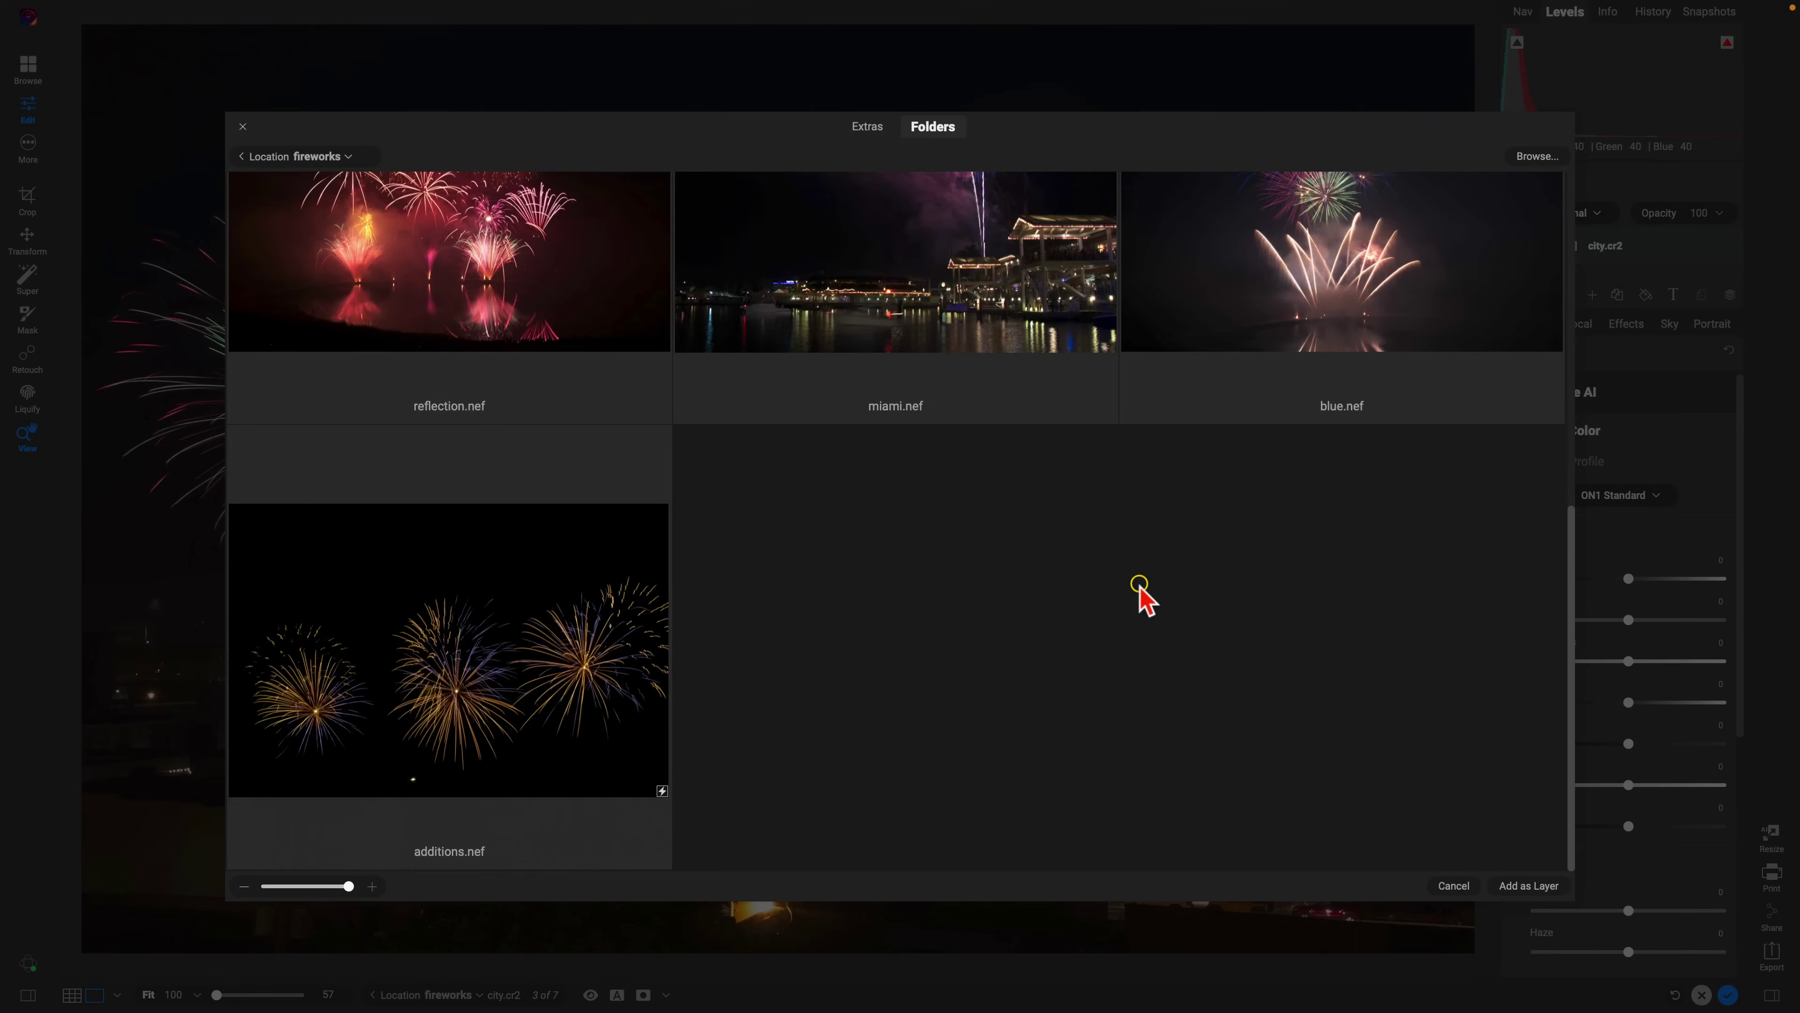
left_click(532, 732)
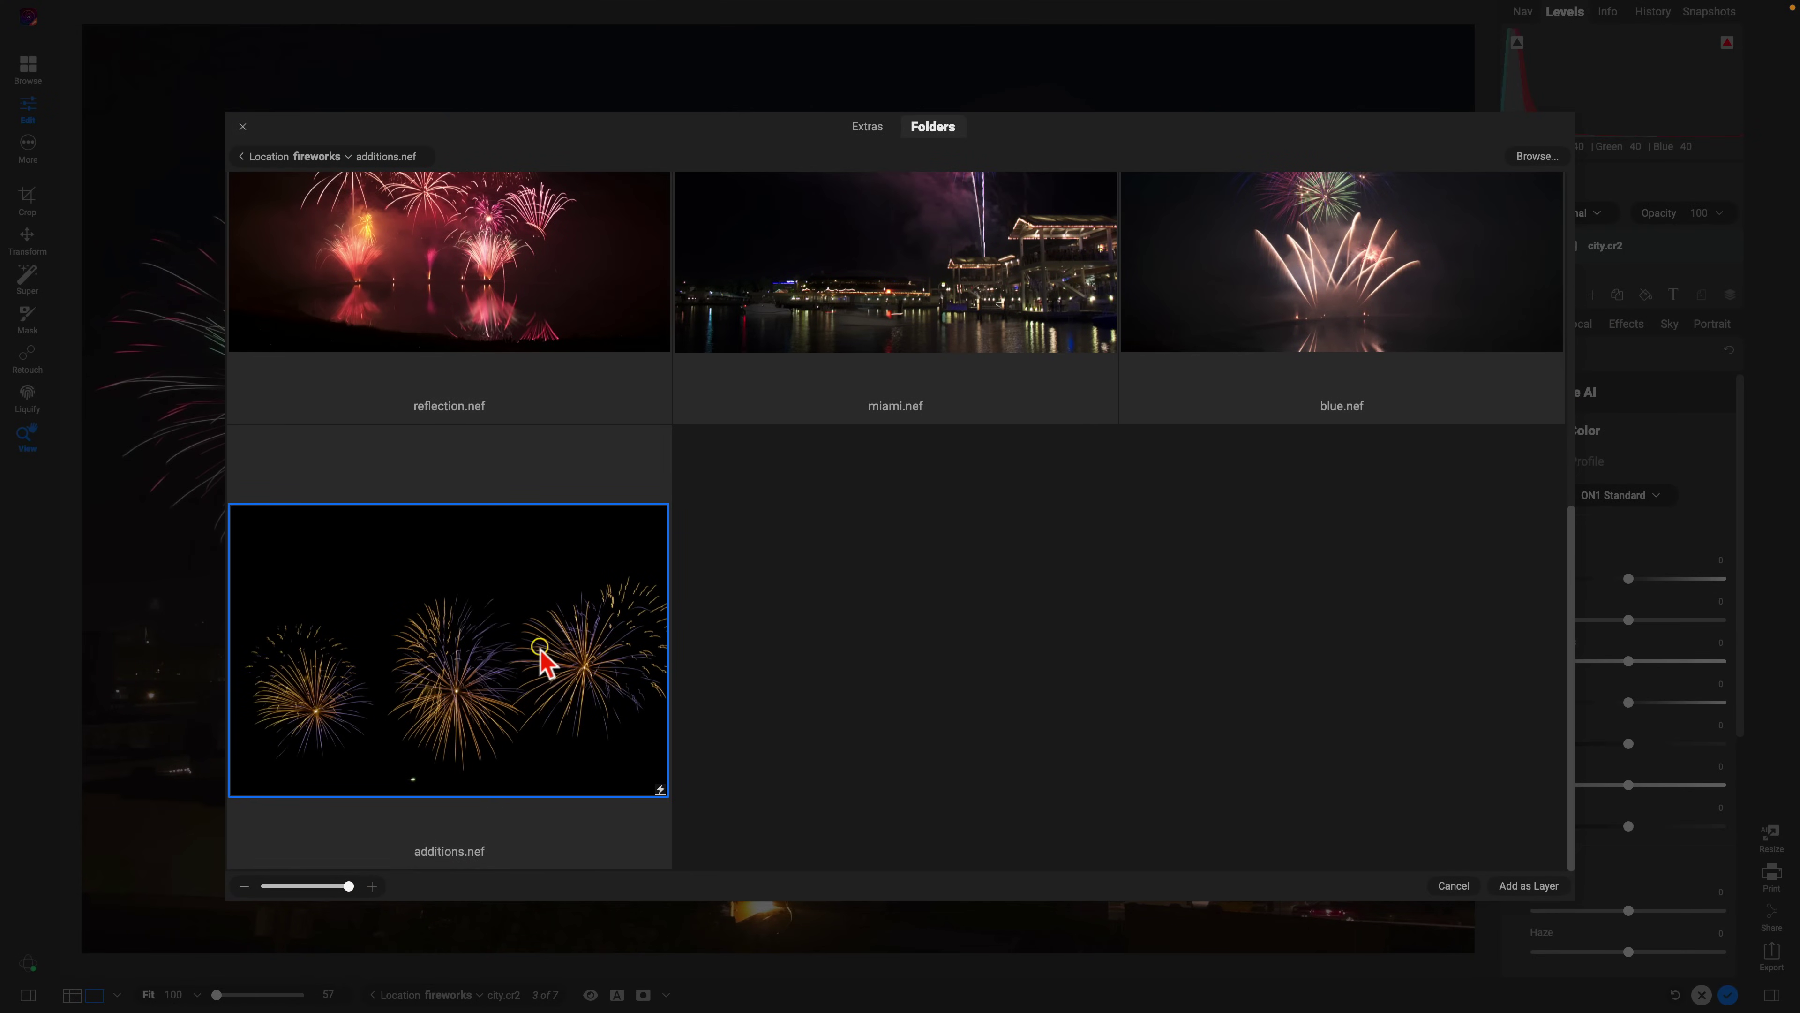
left_click(1532, 886)
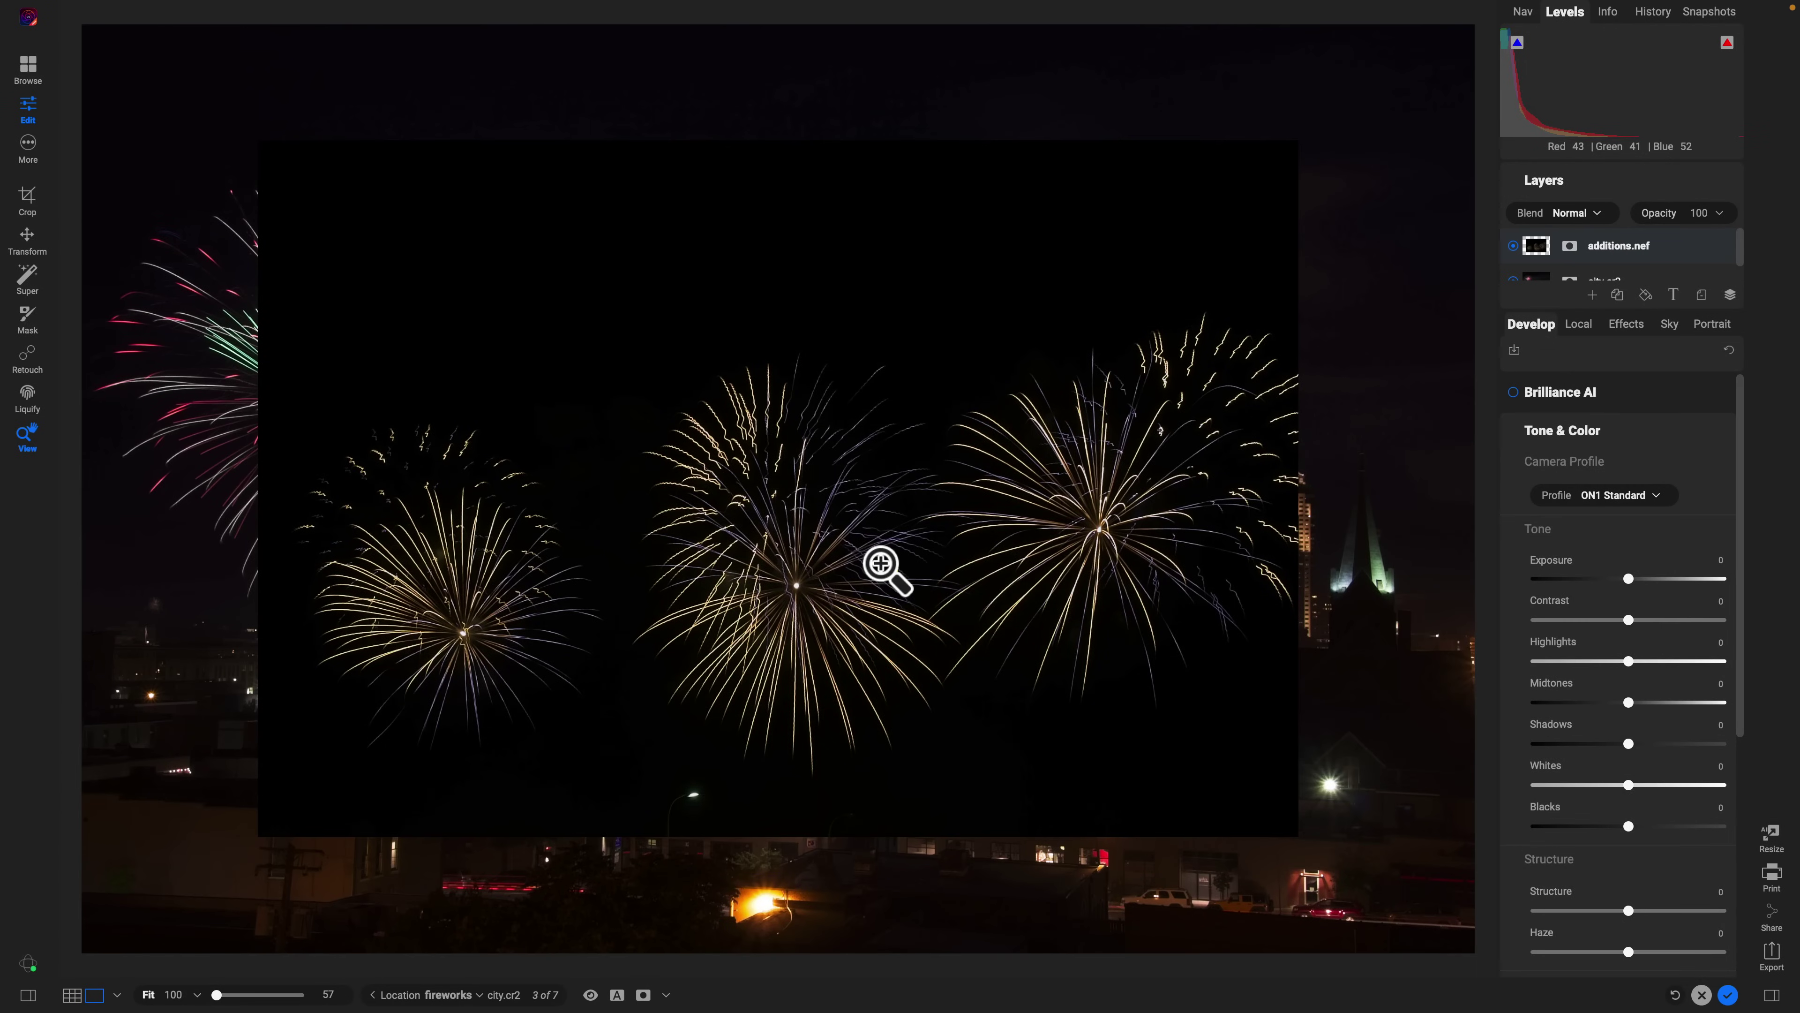
Move the additions.nef layer up into the sky beside the existing firework, and set its blend mode to Lighten.
key("v")
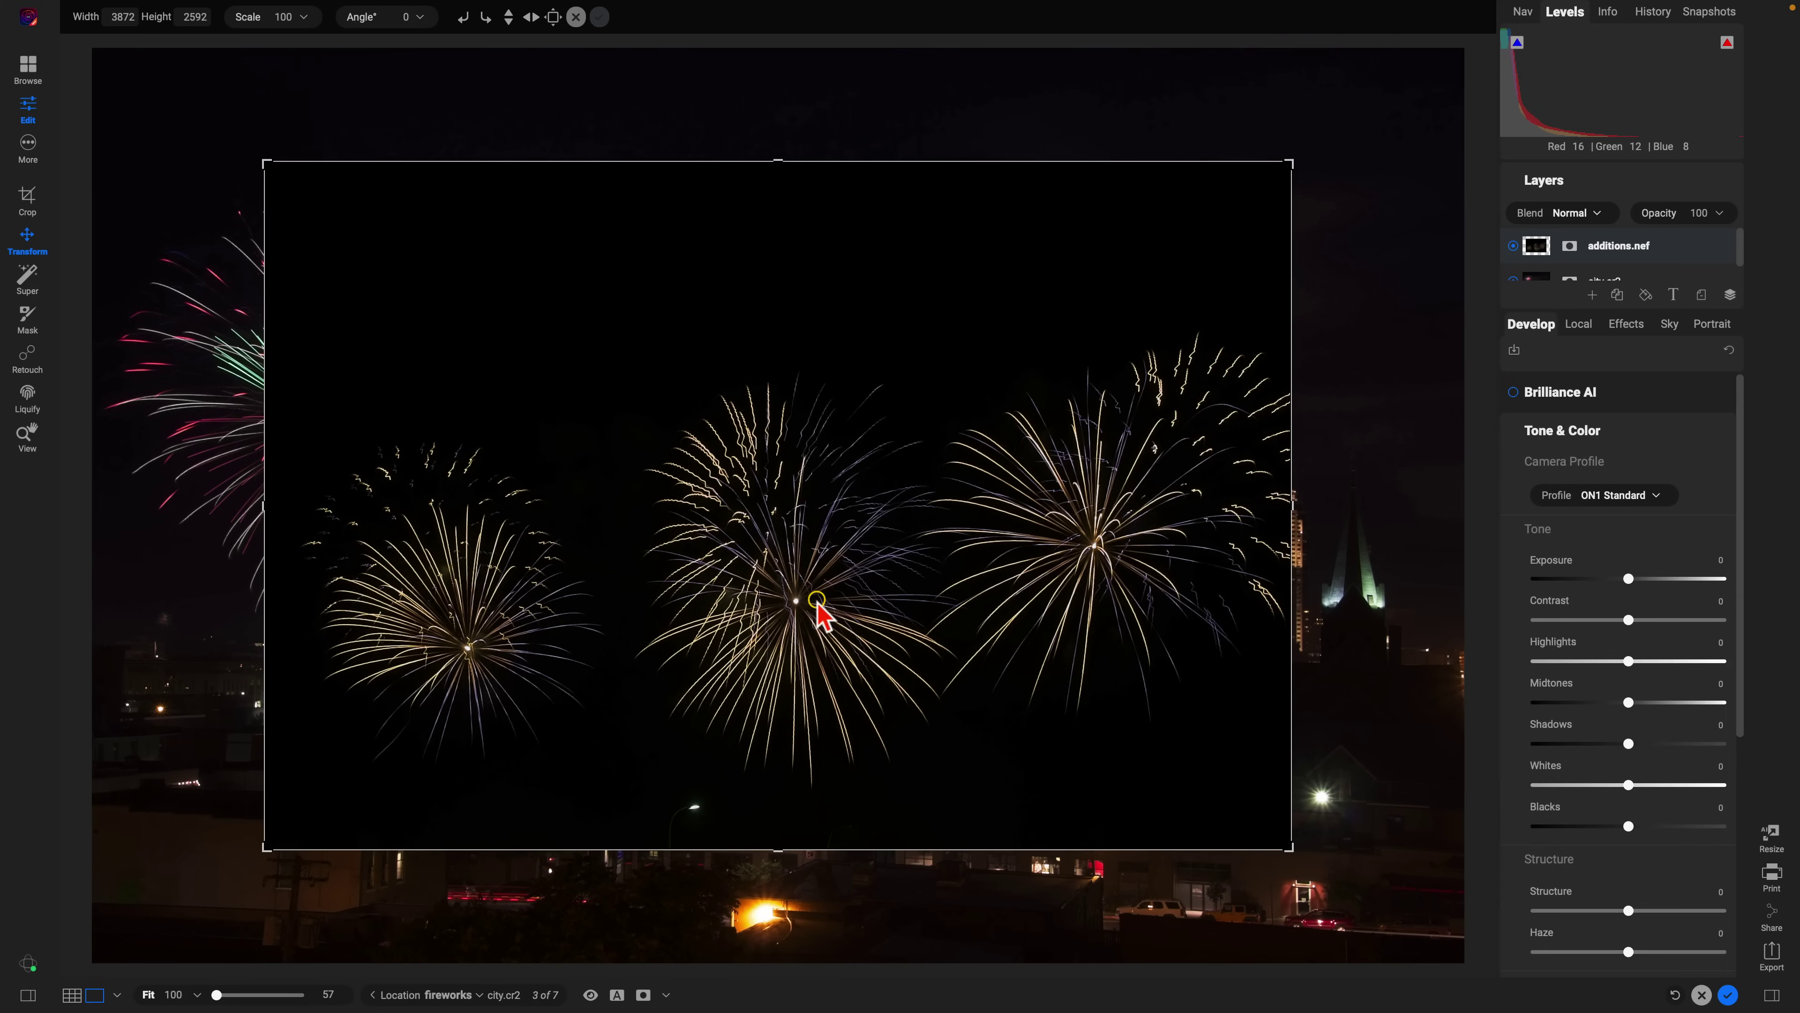
left_click_drag(817, 600, 999, 350)
left_click_drag(1000, 350, 998, 350)
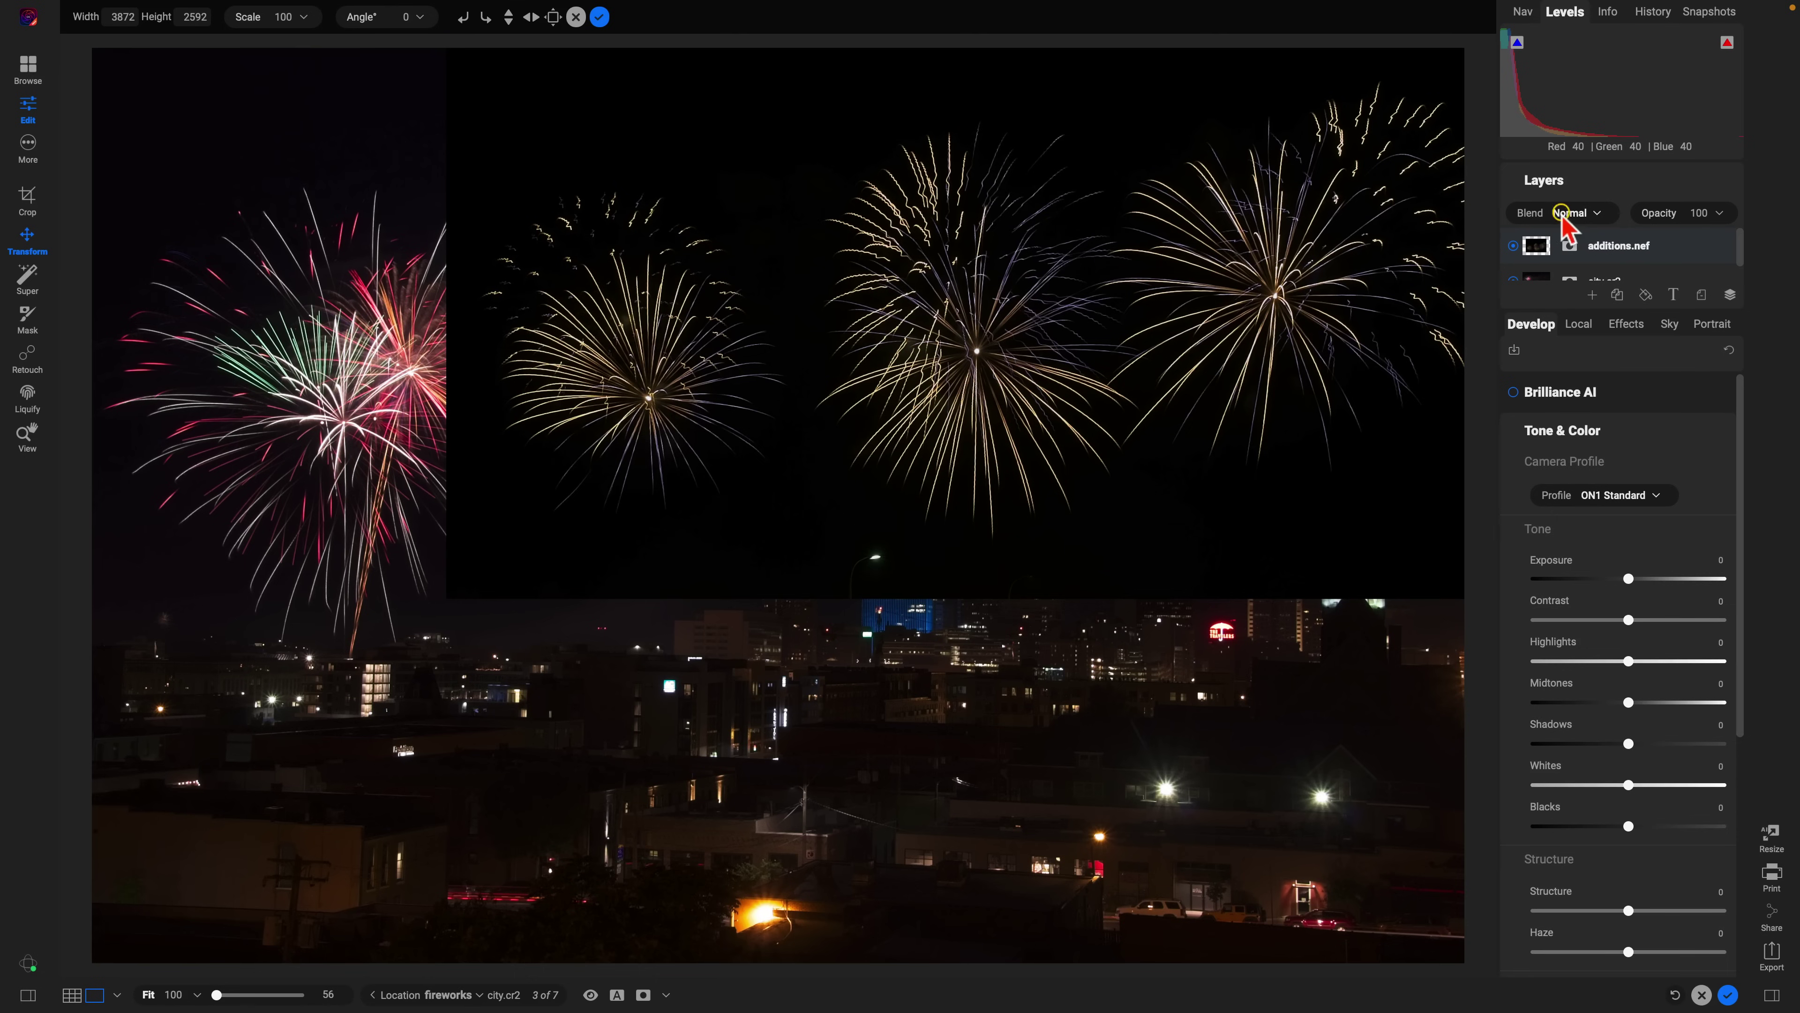
left_click(1595, 213)
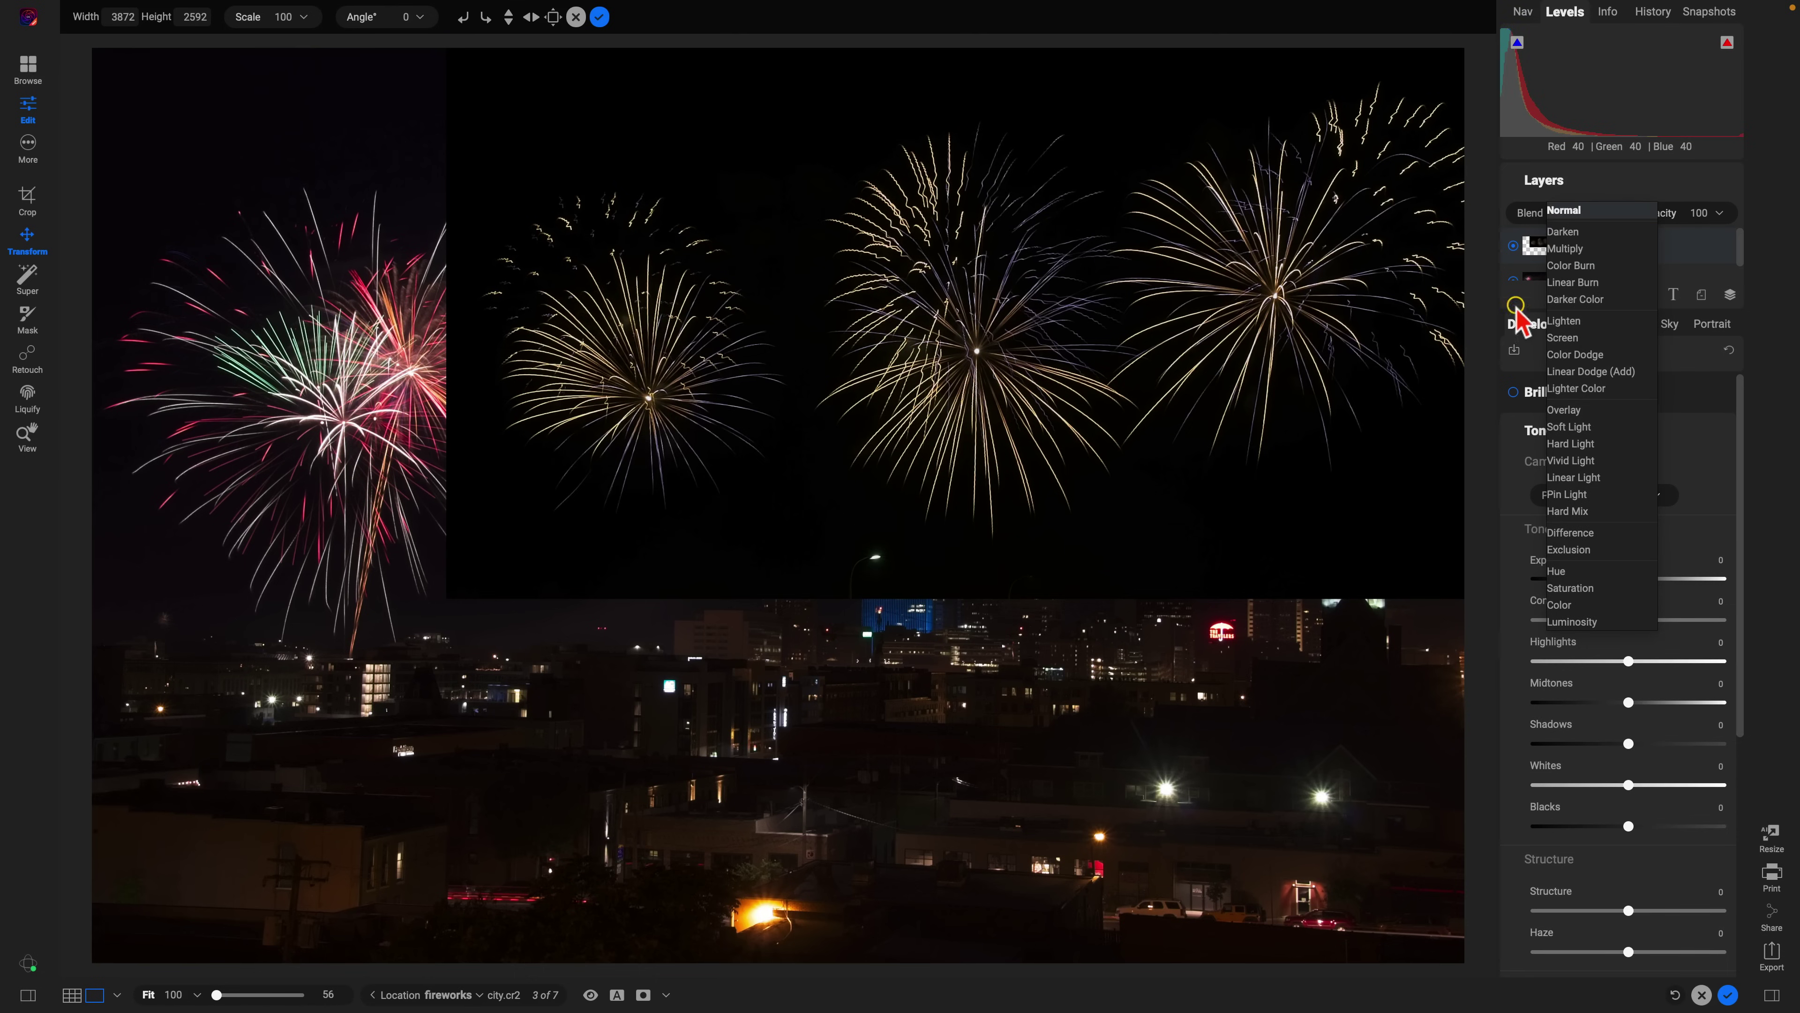
left_click(1572, 321)
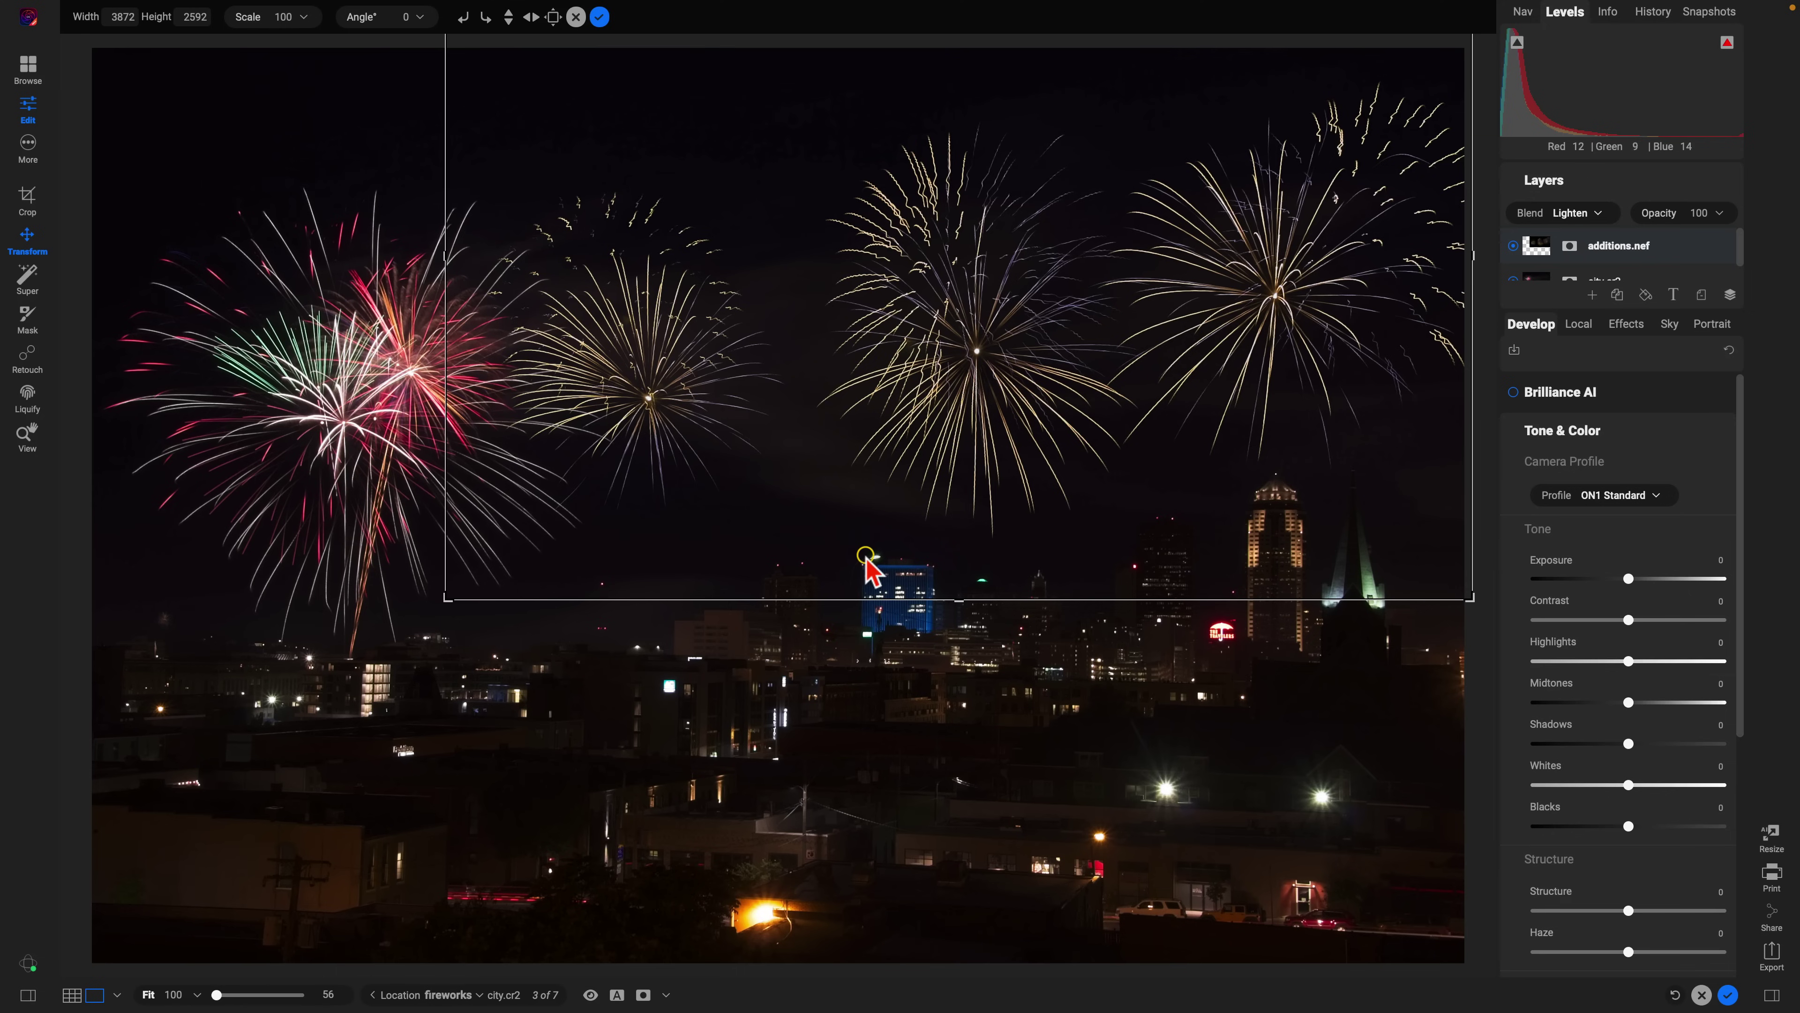
Erase the additions.nef layer along the skyline beneath the fireworks with a masking brush of size 175.
key("b")
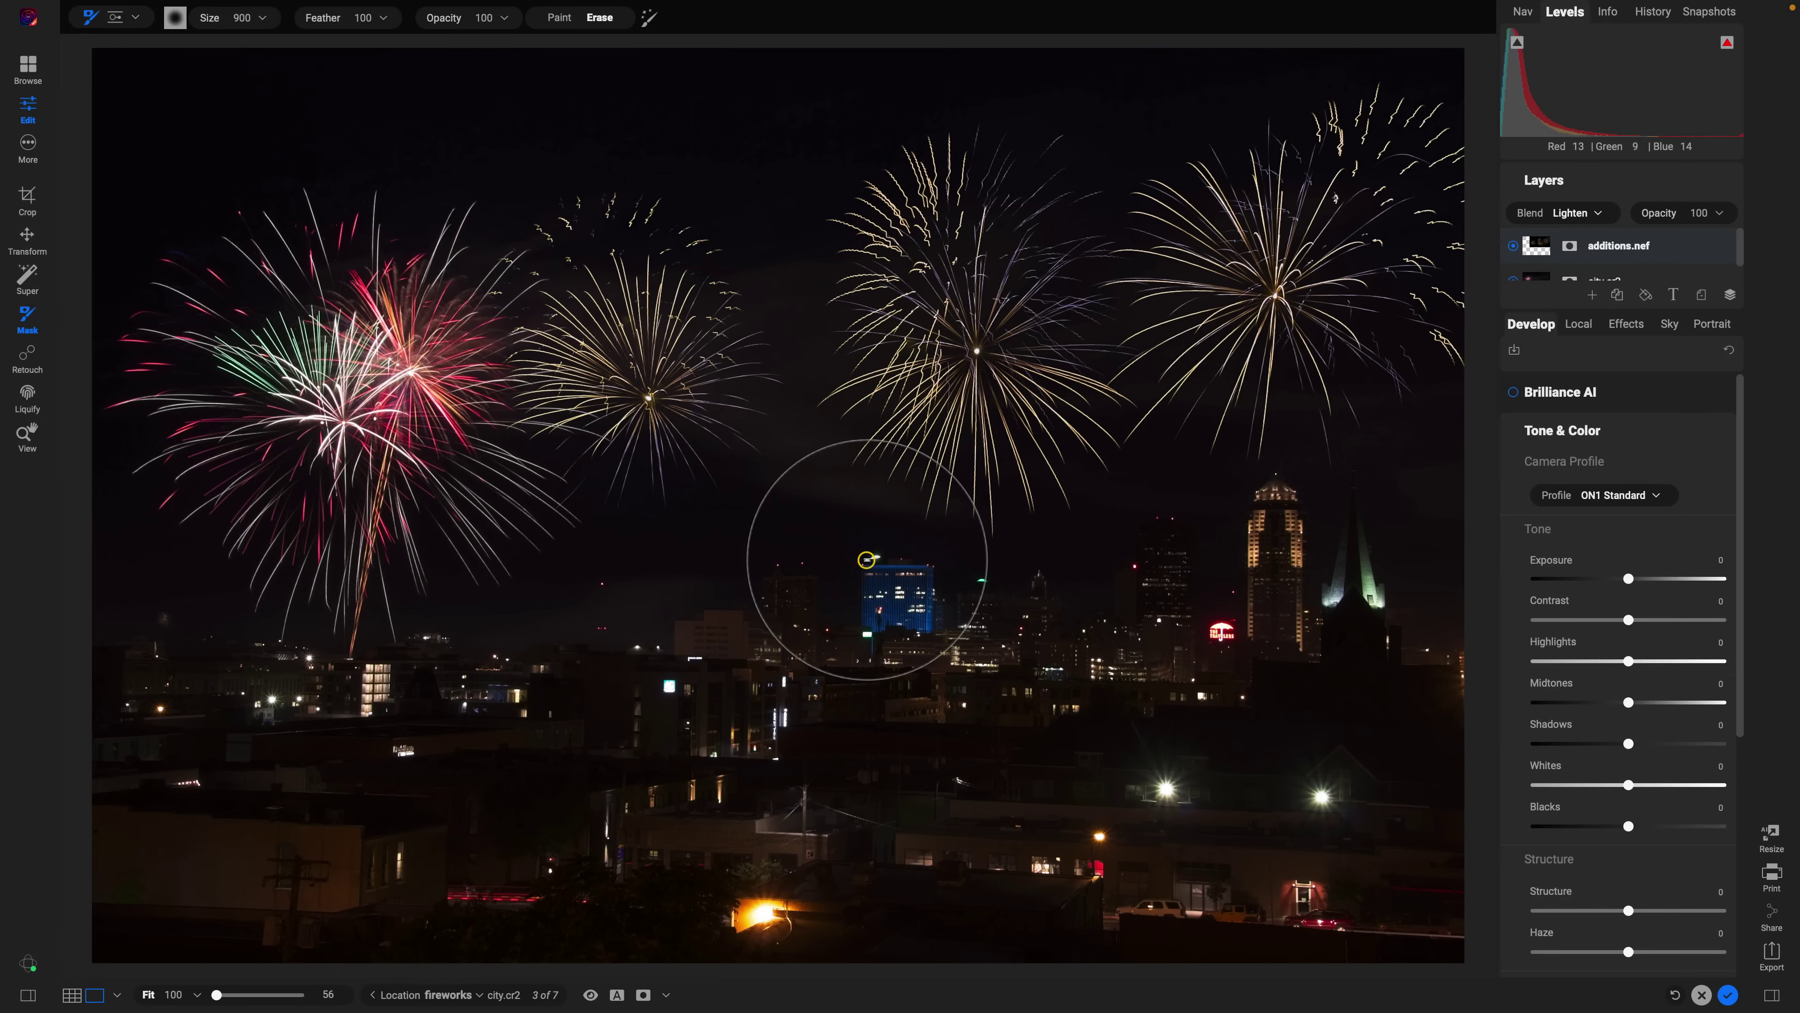
key("bracketleft")
key("bracketleft")
key("bracketleft")
key("bracketleft")
key("bracketleft")
key("bracketleft")
key("bracketleft")
key("bracketleft")
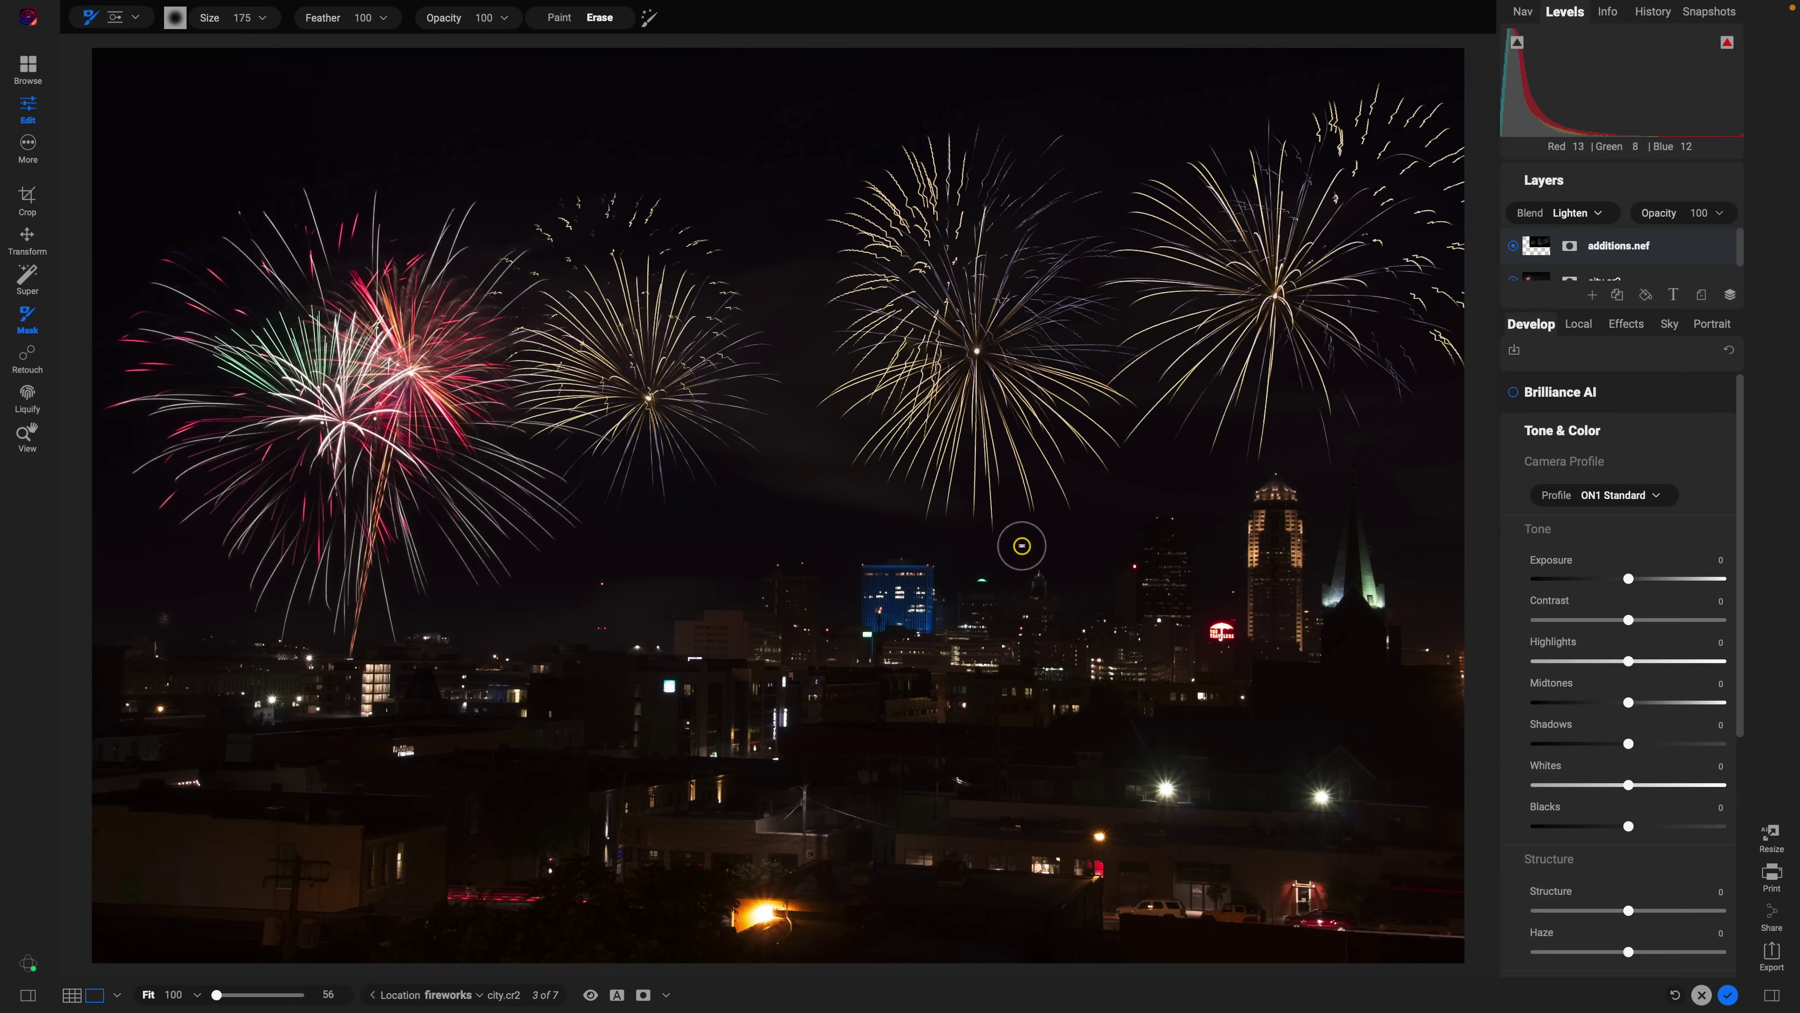
Compare the city photo with the additions.nef fireworks layer hidden and shown.
key("z")
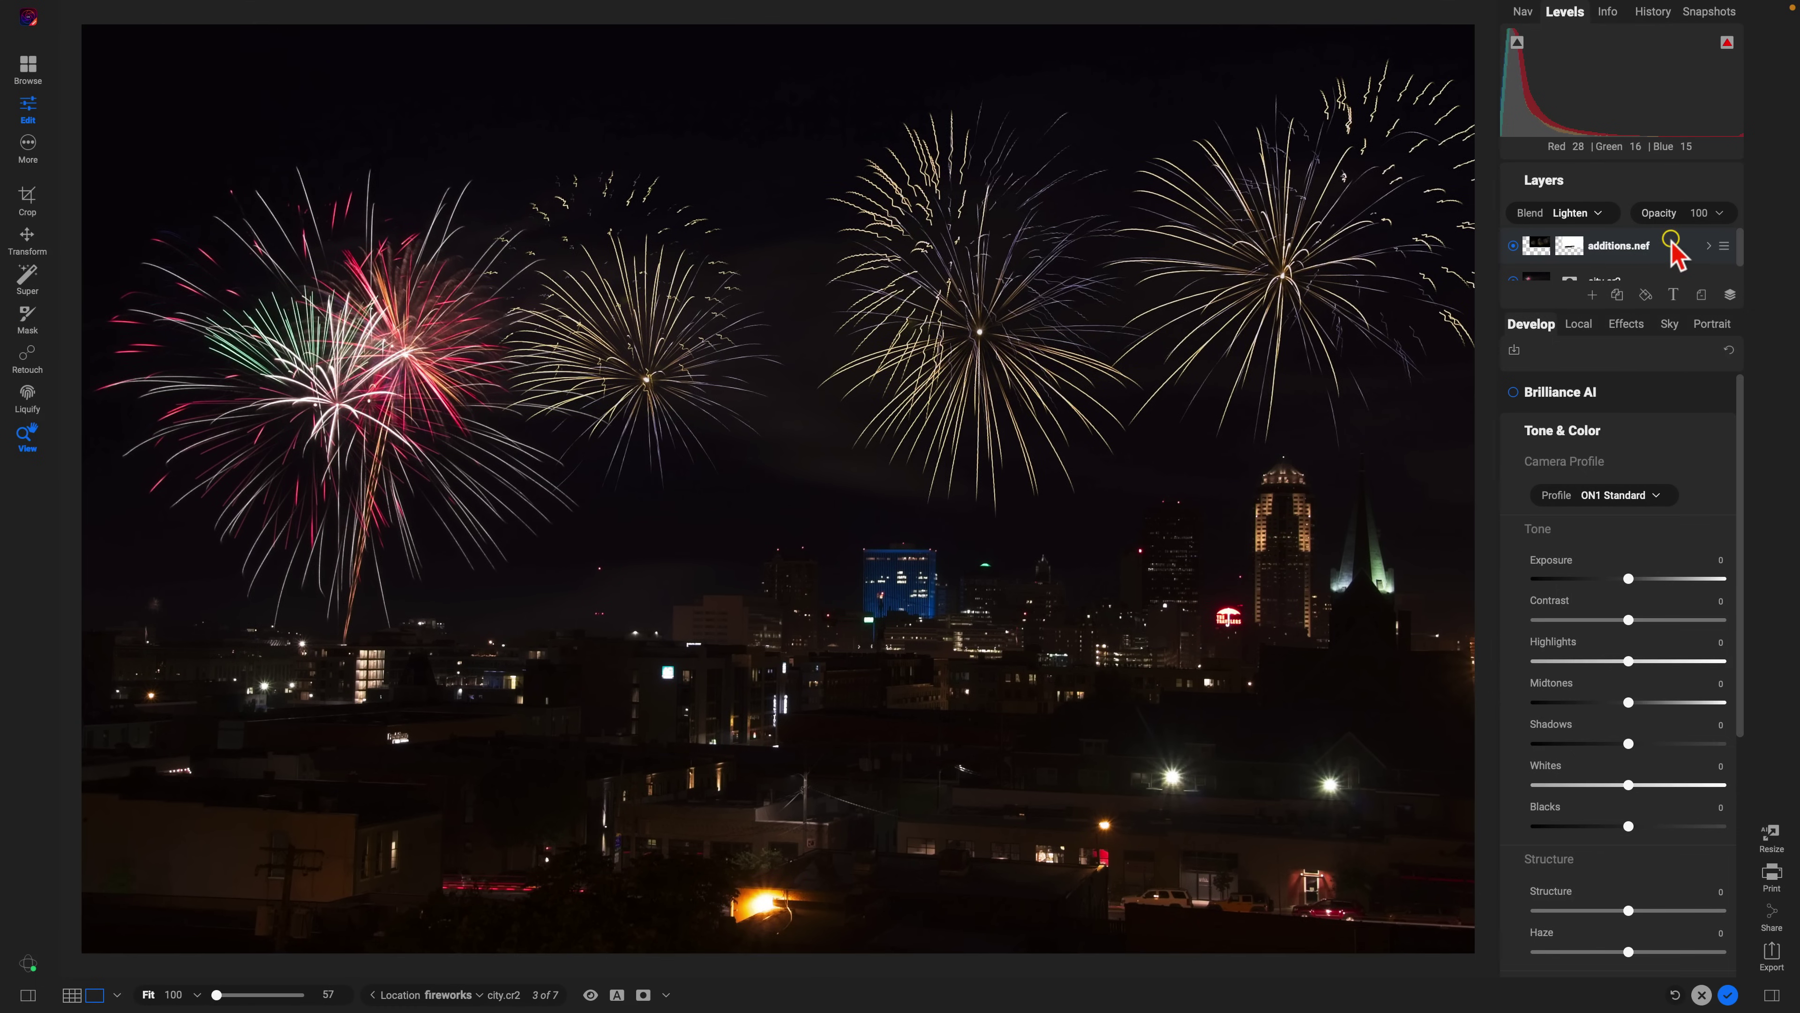
left_click(1513, 245)
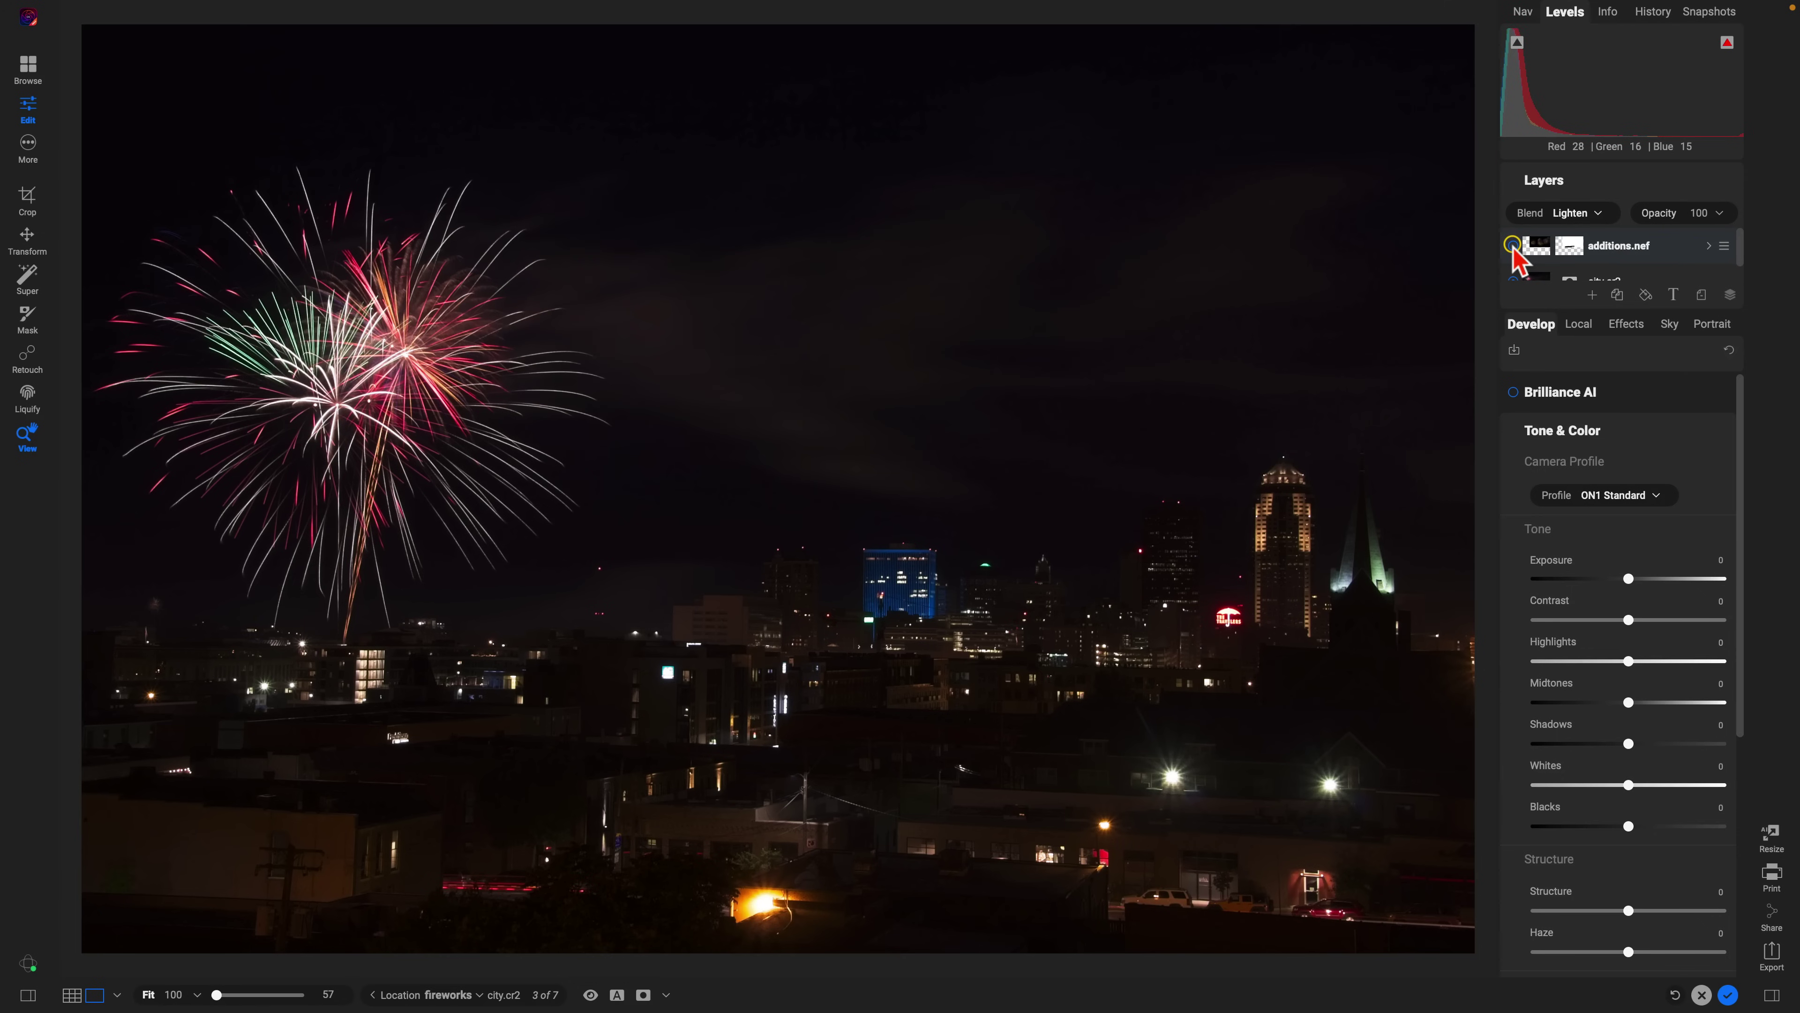
left_click(1513, 246)
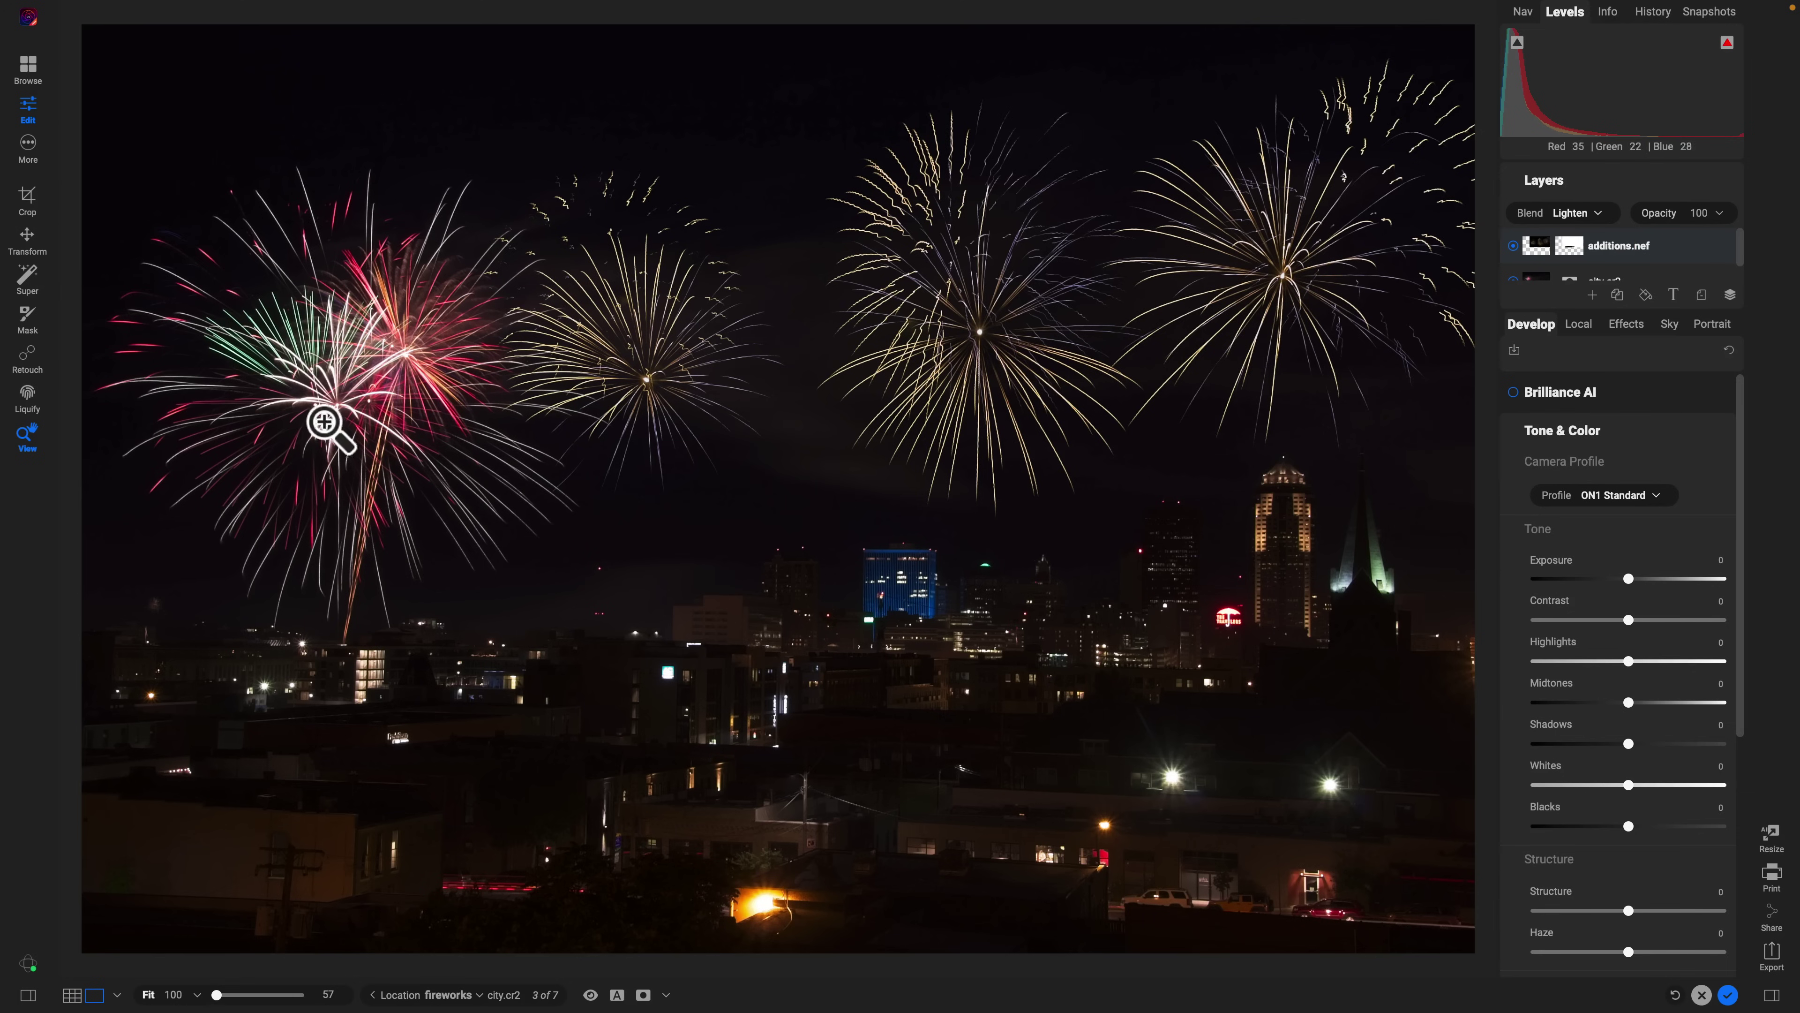
Brighten the added fireworks on the additions.nef layer with midtones at 99 and exposure at 0.55.
left_click(1629, 704)
left_click_drag(1629, 705, 1718, 706)
left_click(1627, 580)
left_click_drag(1627, 580, 1639, 580)
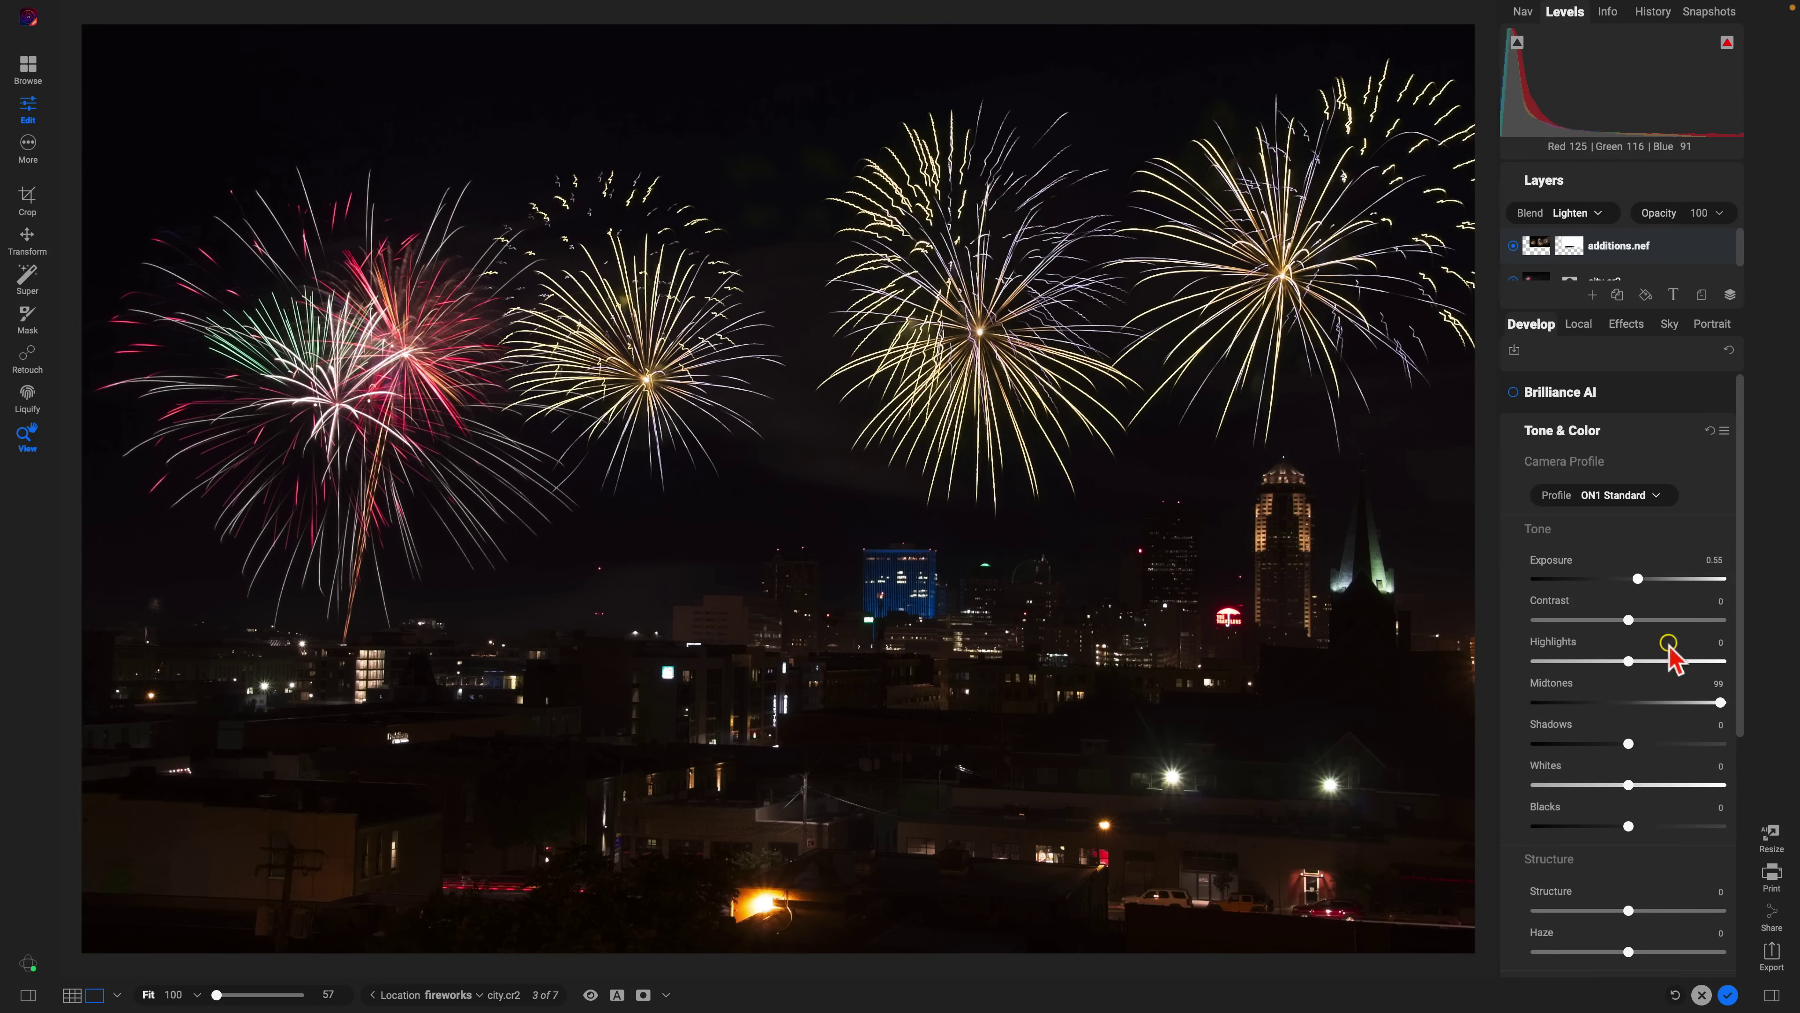
Raise the color saturation of the additions.nef layer to 26.
left_click(1656, 713)
scroll(1656, 716, "down", 5)
left_click(1629, 791)
left_click_drag(1628, 792, 1652, 791)
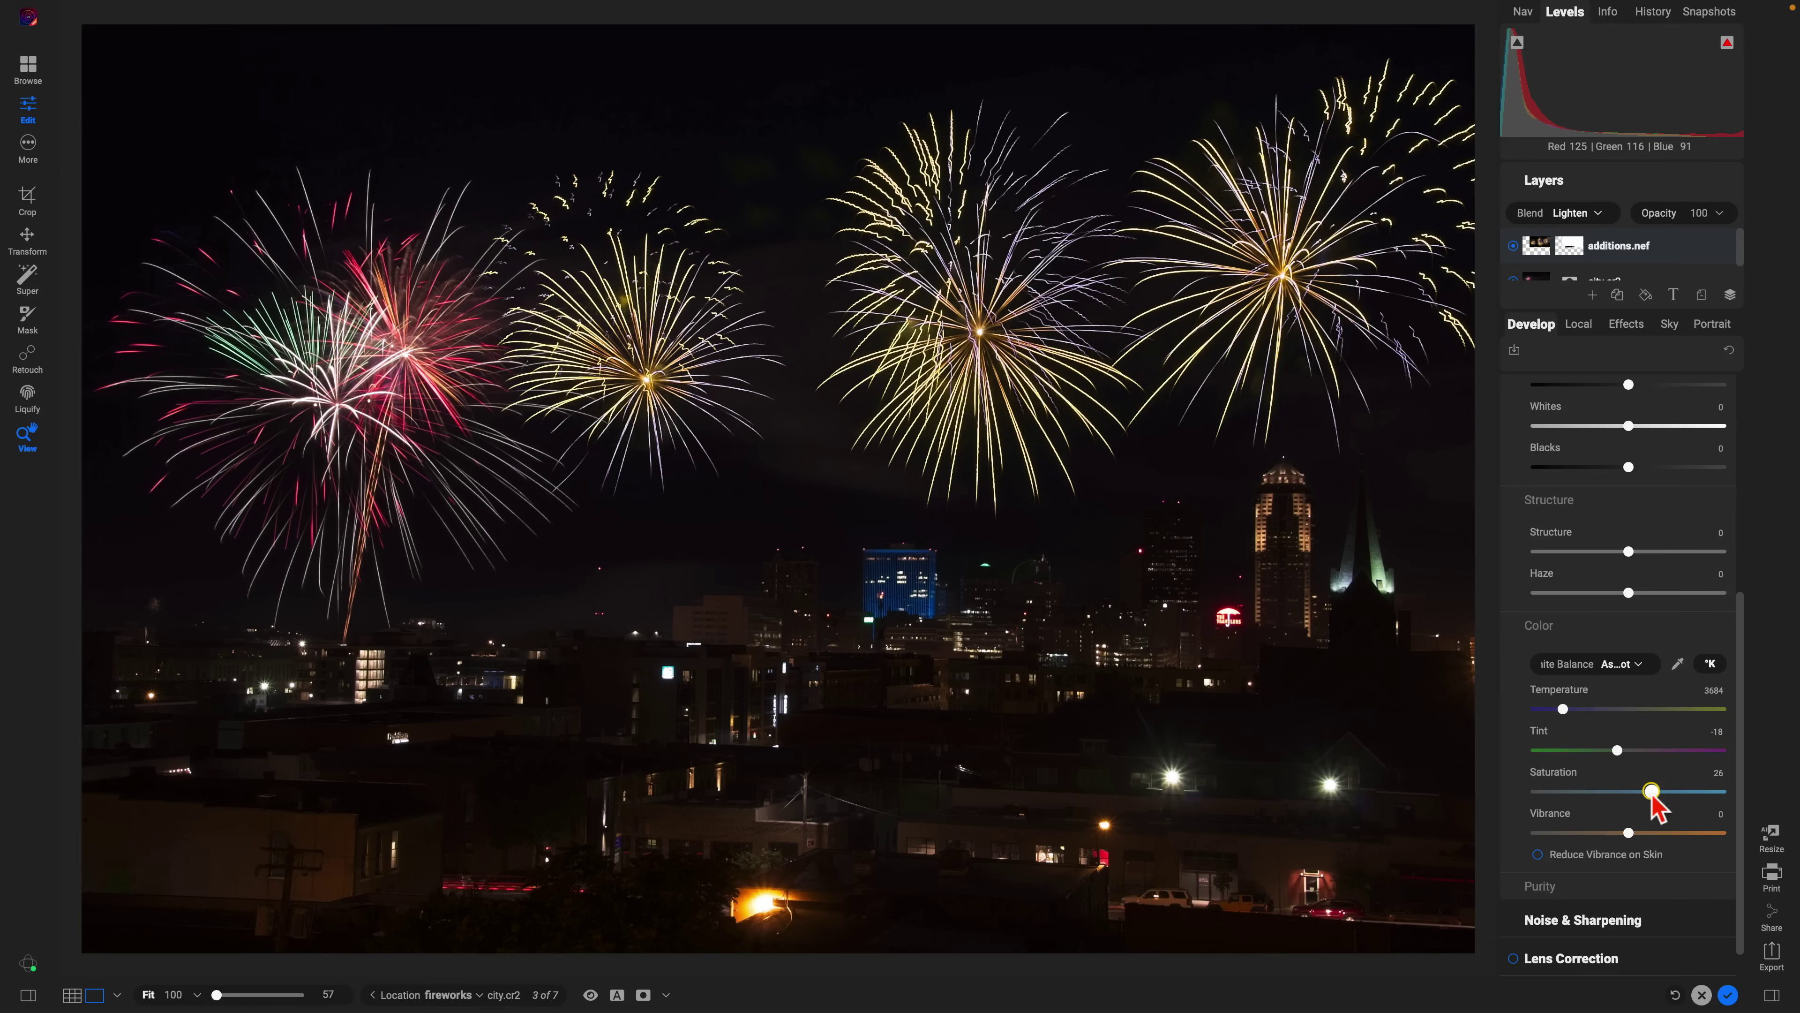
left_click(1759, 529)
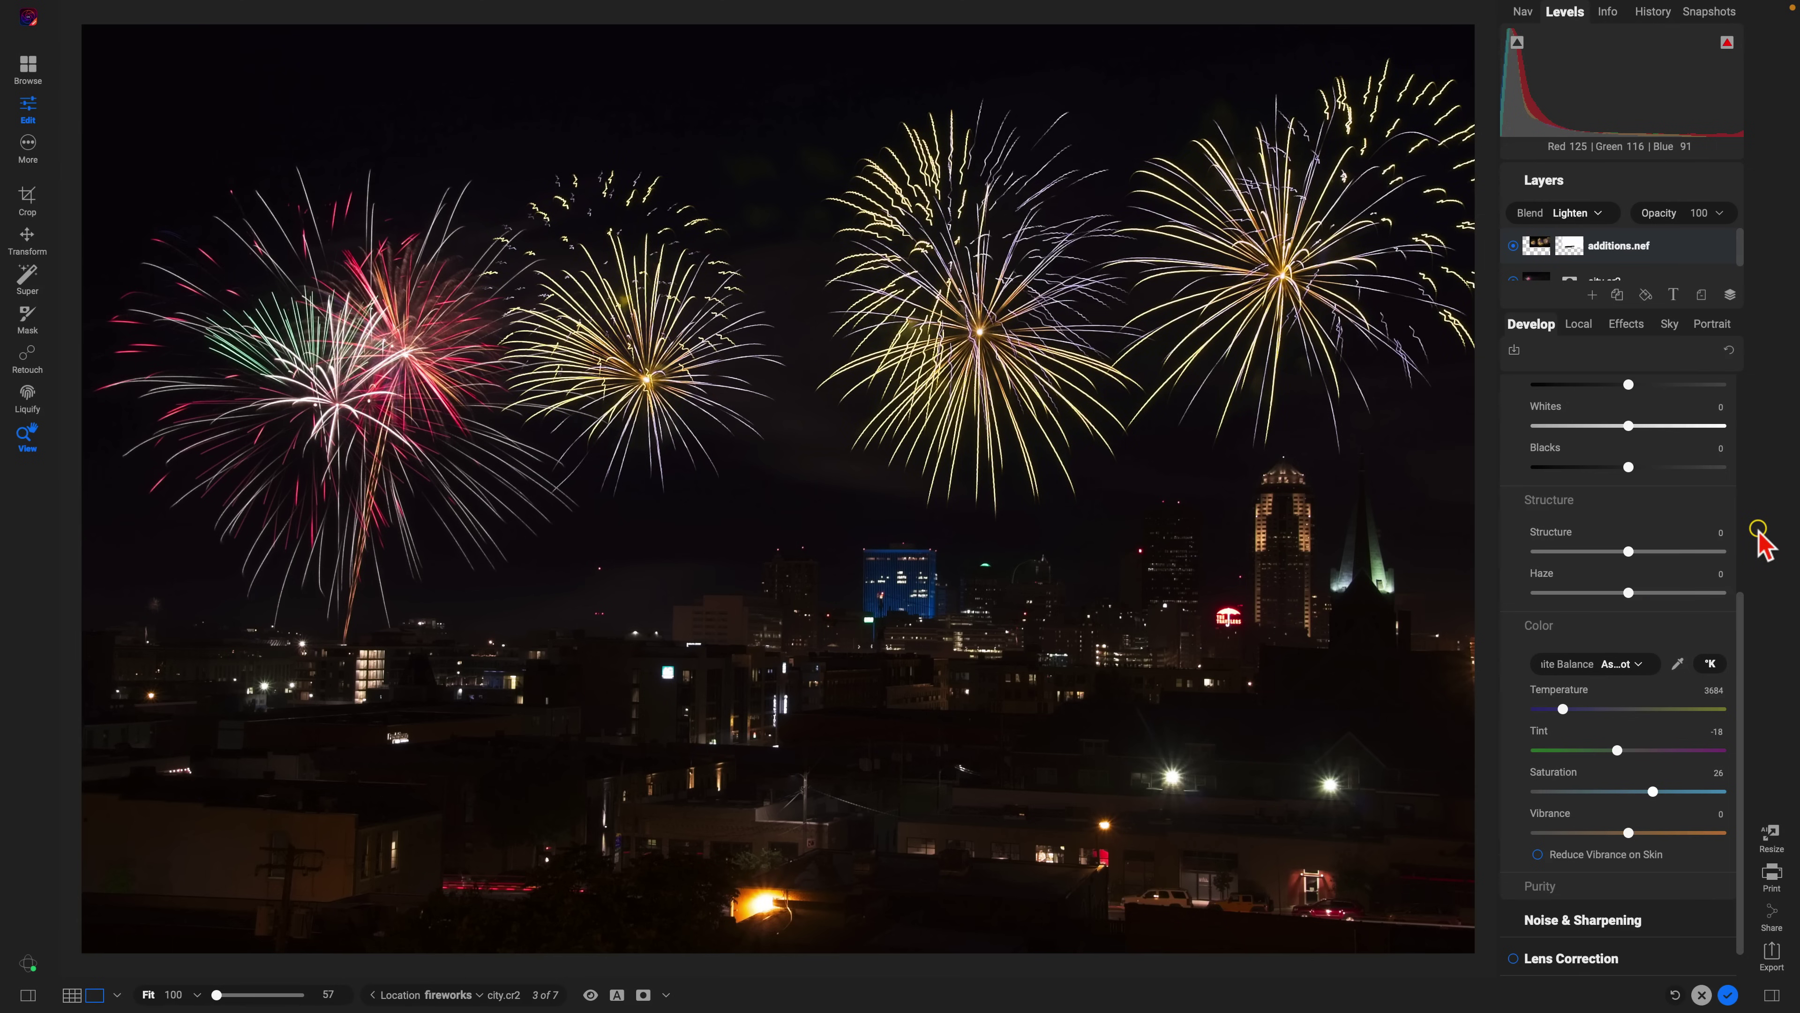